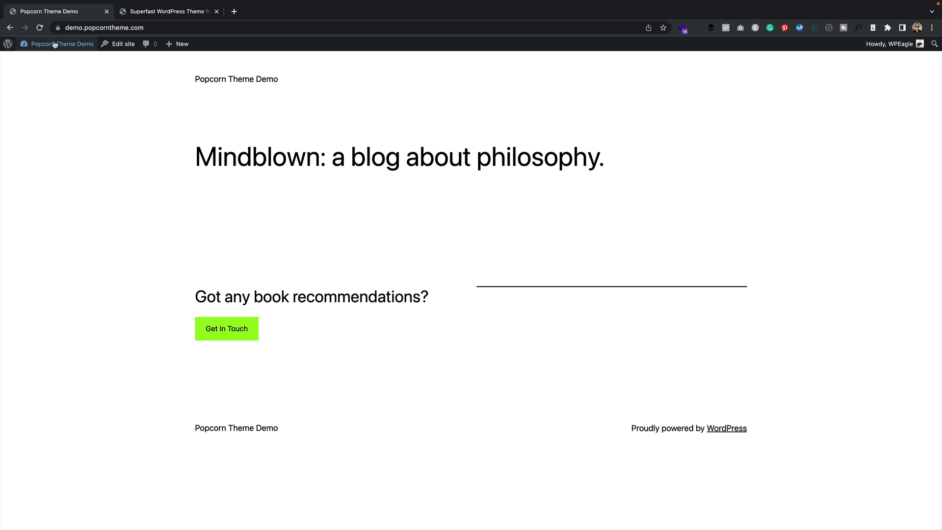
Open the installed themes page in the demo site's WordPress admin area
{"action": "left_click", "coordinate": [35, 57]}
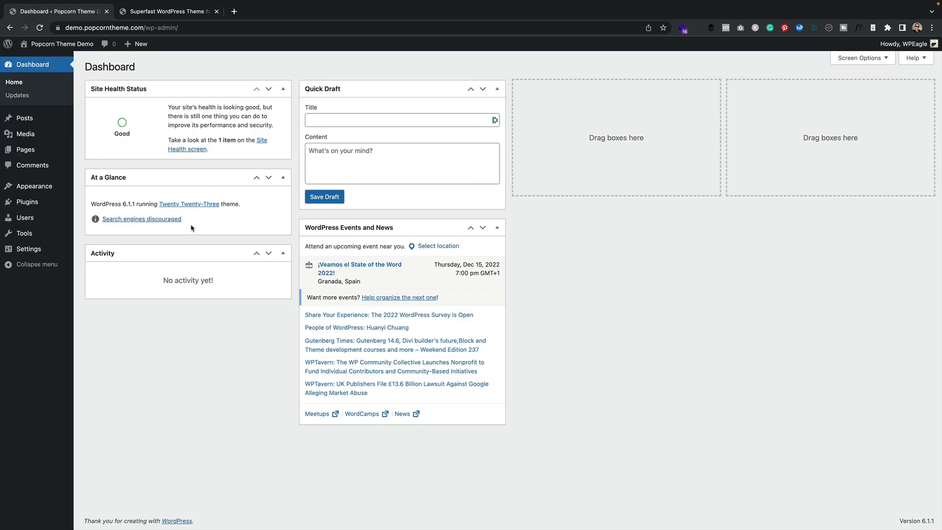
{"action": "mouse_move", "coordinate": [53, 189]}
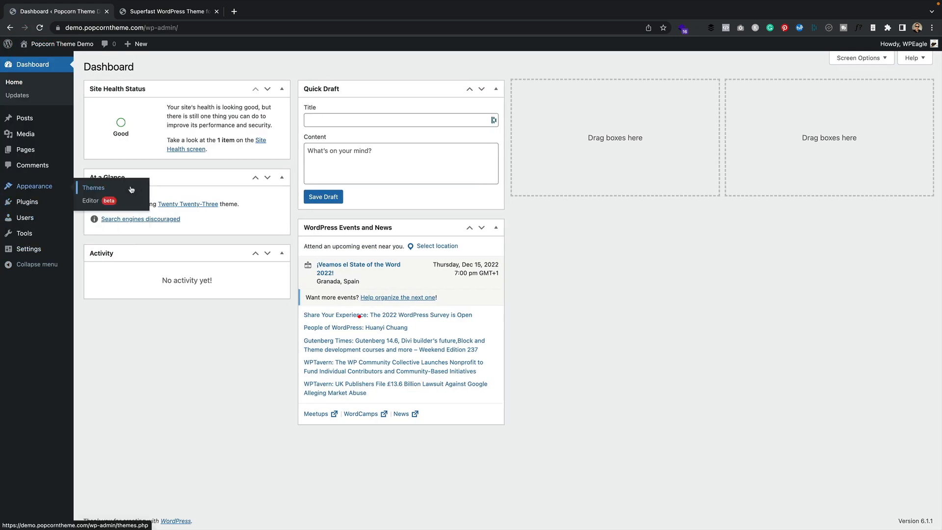
{"action": "left_click", "coordinate": [131, 189]}
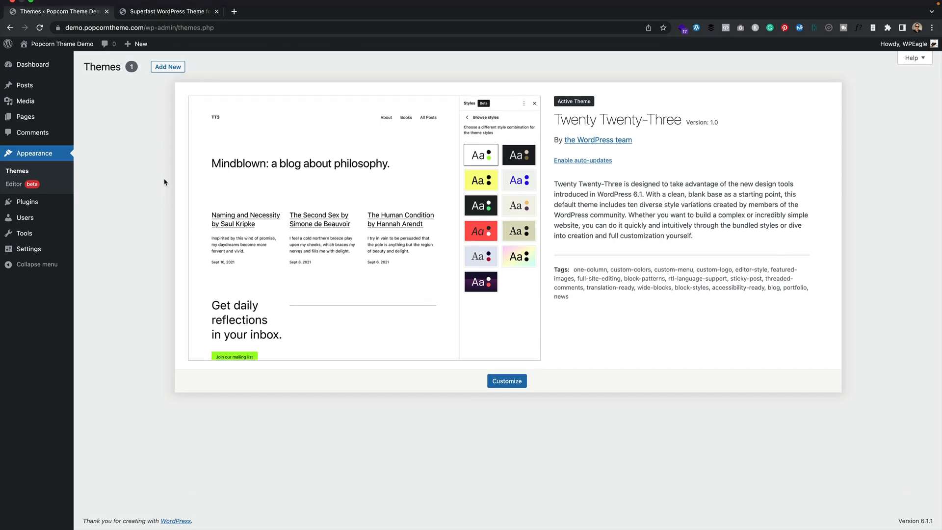
Start downloading Popcorn 2 from the account's downloads on popcorntheme.com
{"action": "left_click", "coordinate": [169, 11]}
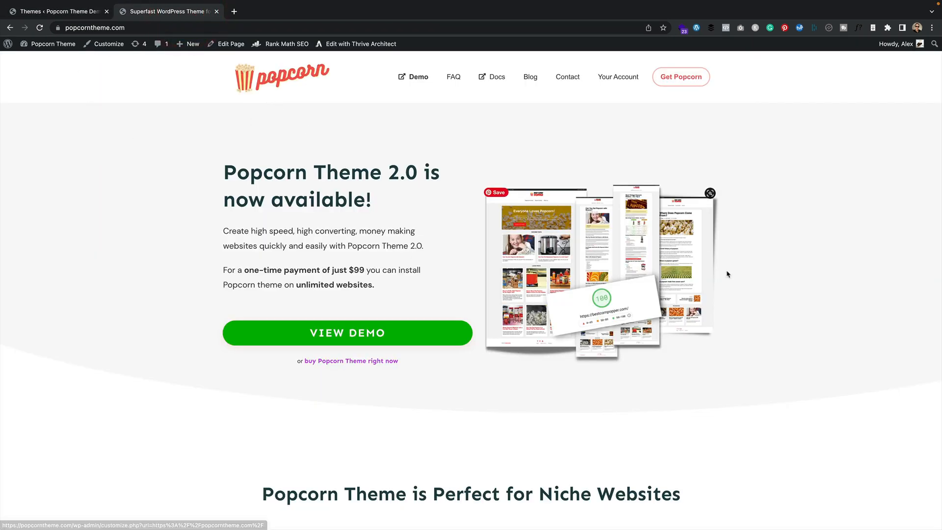
{"action": "left_click", "coordinate": [624, 77]}
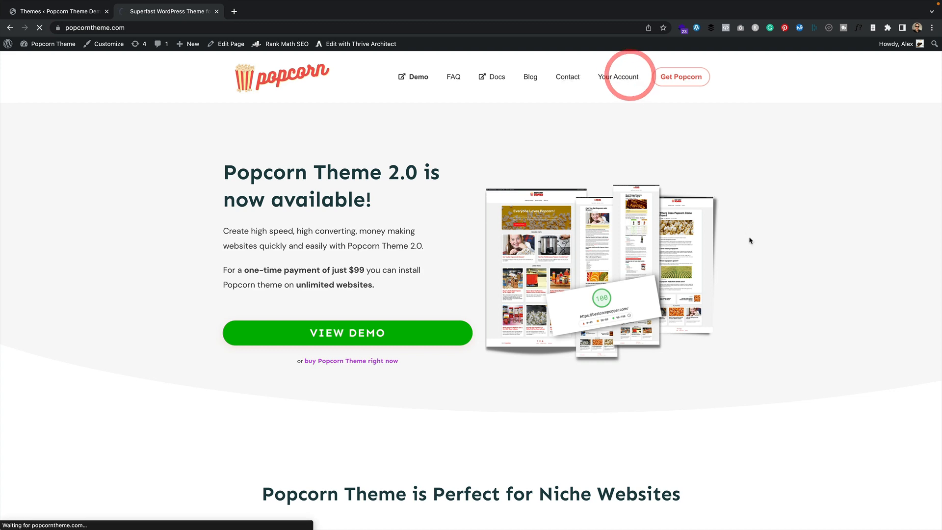
{"action": "left_click", "coordinate": [316, 197]}
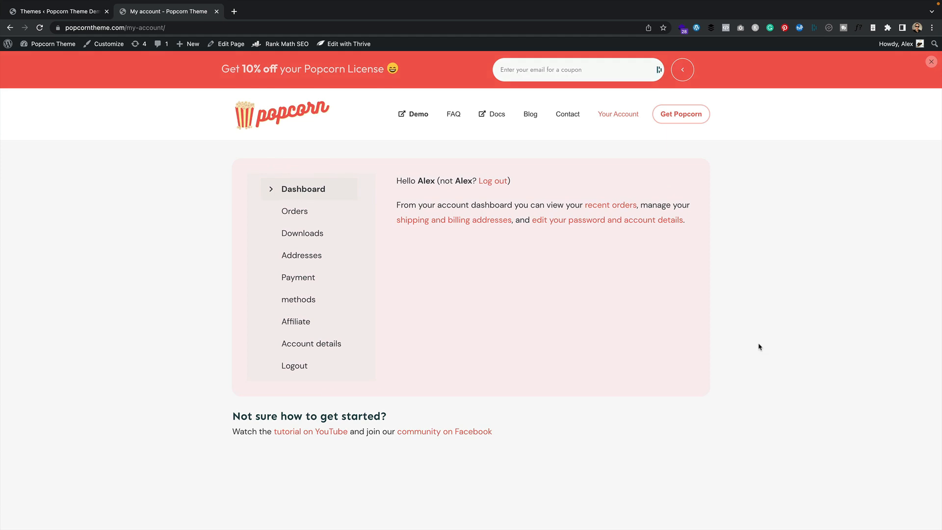
{"action": "left_click", "coordinate": [315, 239]}
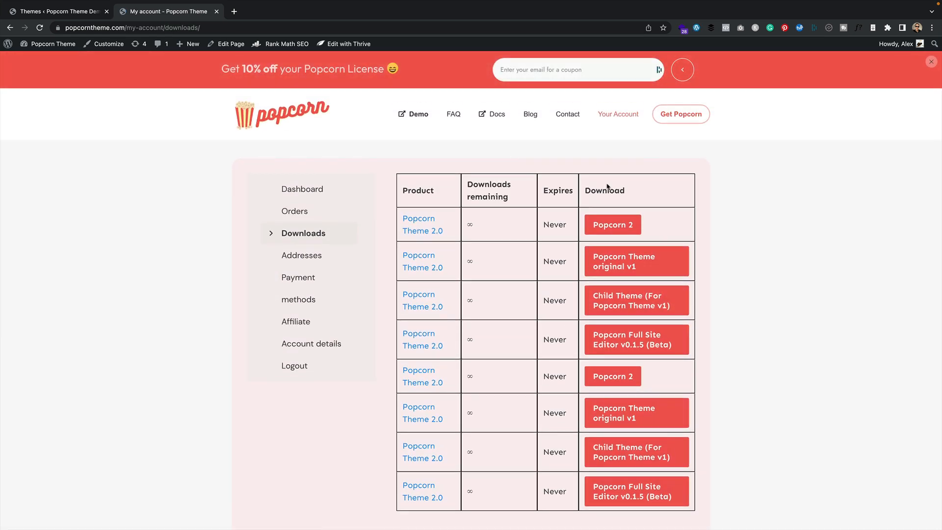
{"action": "left_click", "coordinate": [626, 232]}
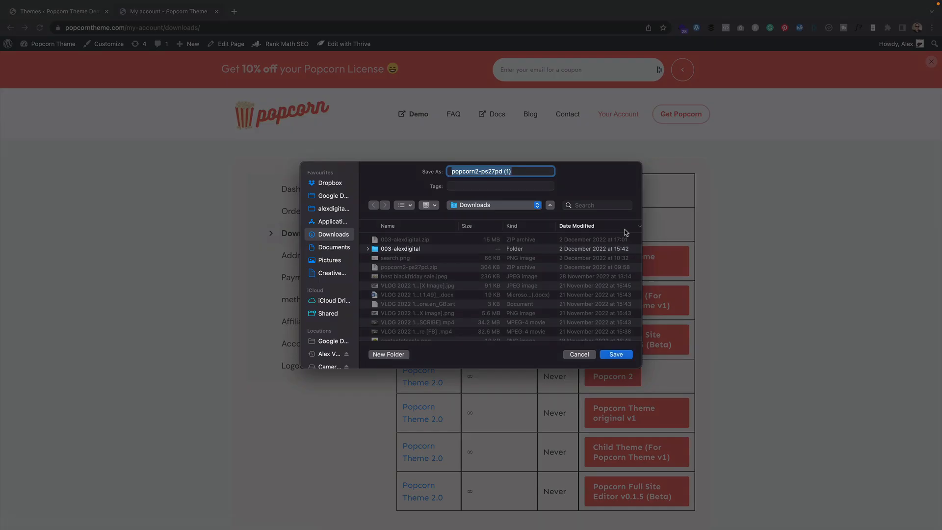
Save the theme download in the Documents folder under the name popcorn2-ps27pd
{"action": "left_click", "coordinate": [347, 249]}
{"action": "left_click", "coordinate": [527, 174]}
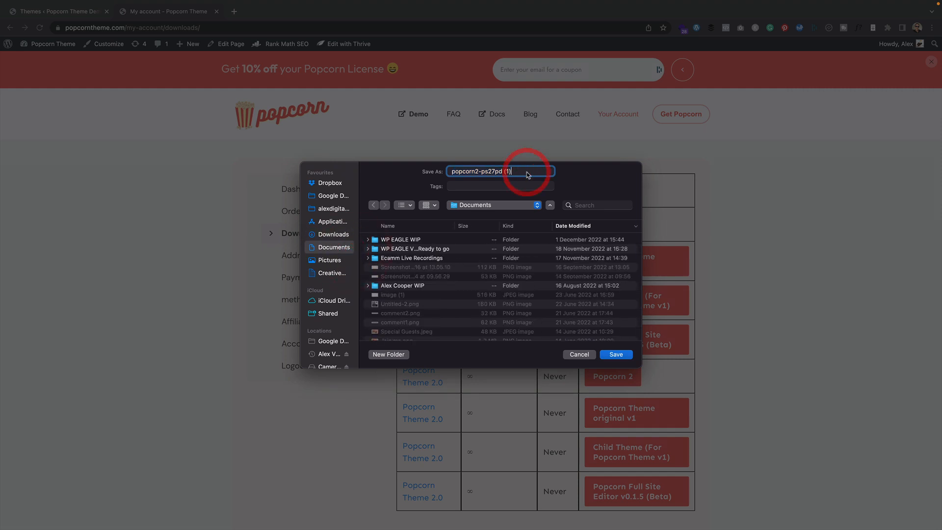
{"action": "key", "text": "BackSpace"}
{"action": "key", "text": "BackSpace"}
{"action": "key", "text": "BackSpace"}
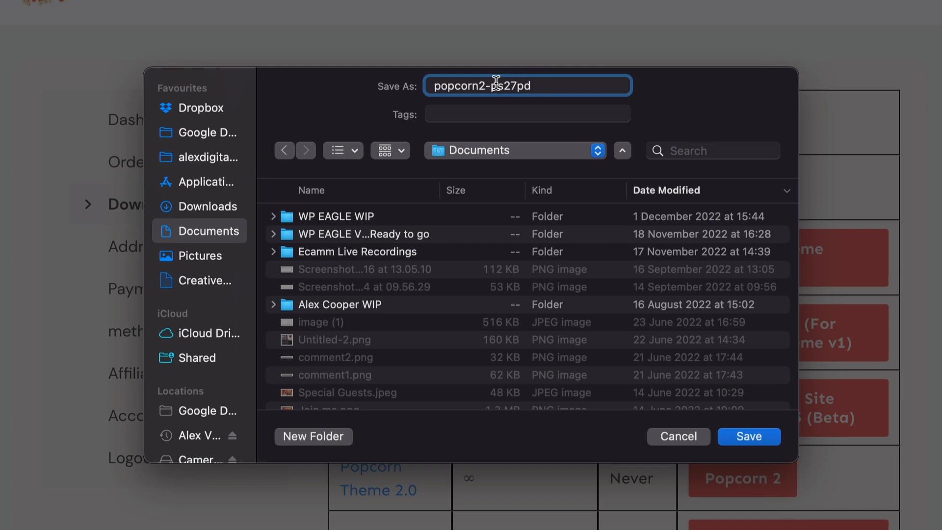
{"action": "left_click_drag", "start_coordinate": [553, 89], "coordinate": [493, 89]}
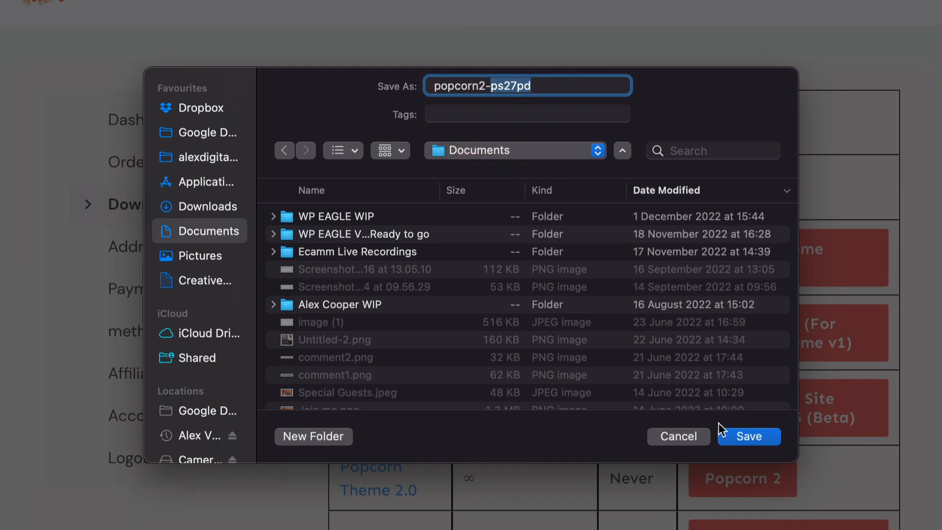
{"action": "left_click", "coordinate": [620, 87]}
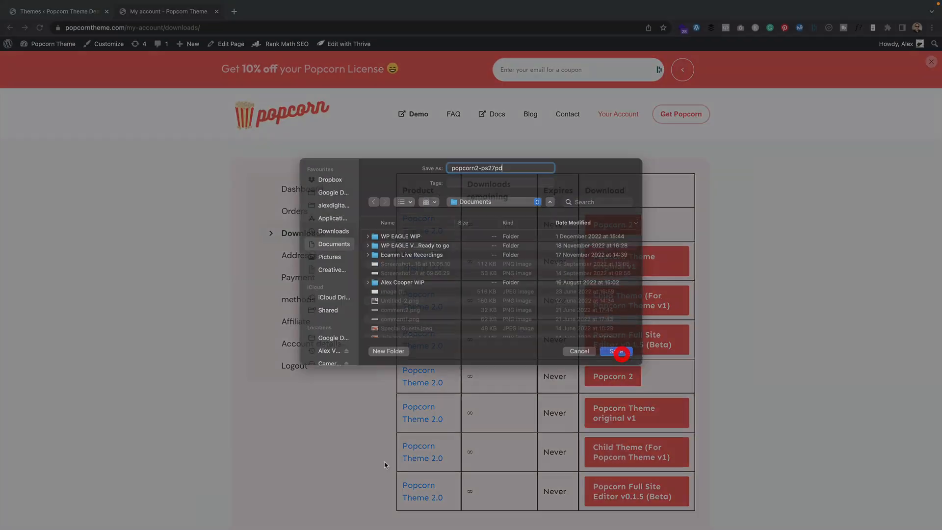
{"action": "left_click", "coordinate": [737, 428]}
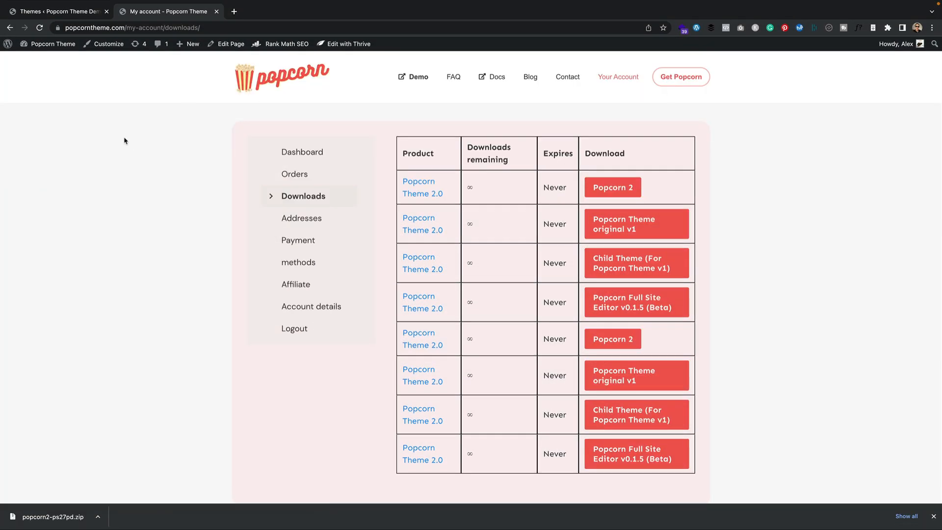
Close the Popcorn account page, then install and activate the theme from popcorn2-ps27pd.zip in Documents on the demo site
{"action": "left_click", "coordinate": [216, 12]}
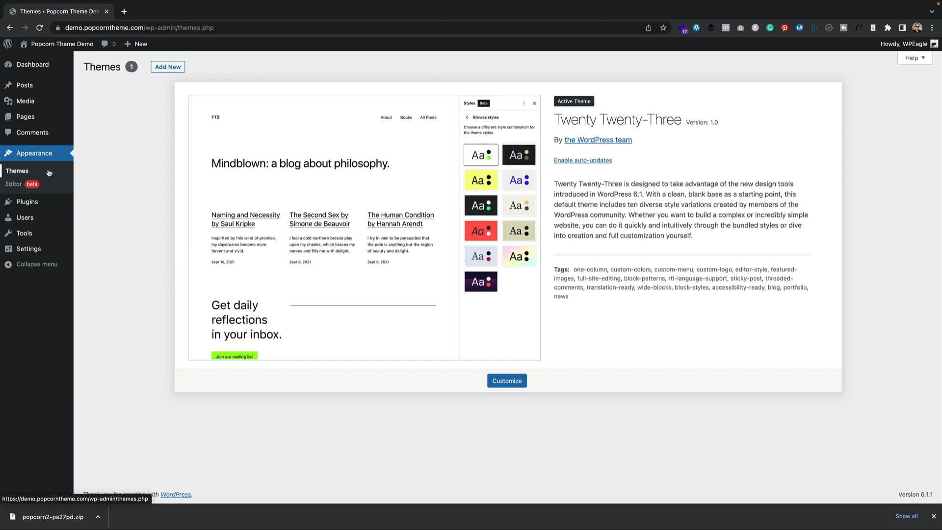
{"action": "left_click", "coordinate": [168, 66]}
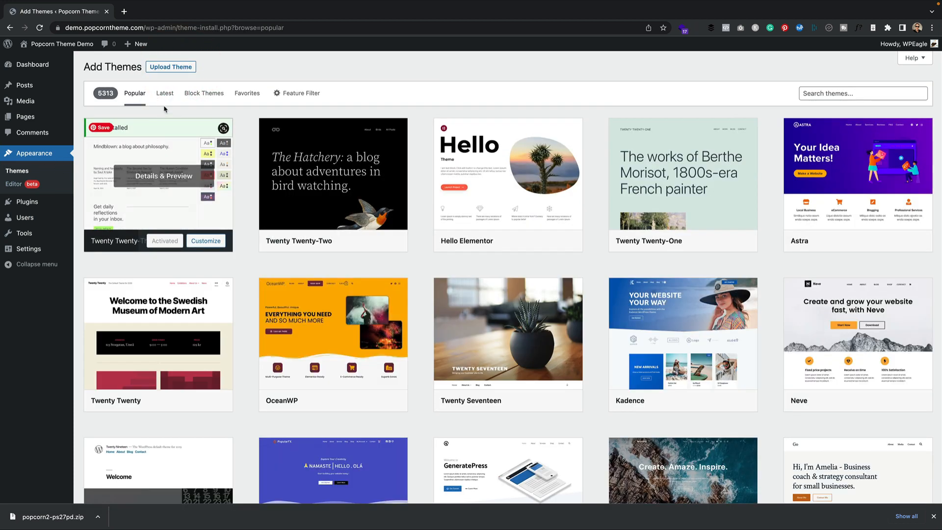
{"action": "left_click", "coordinate": [168, 67]}
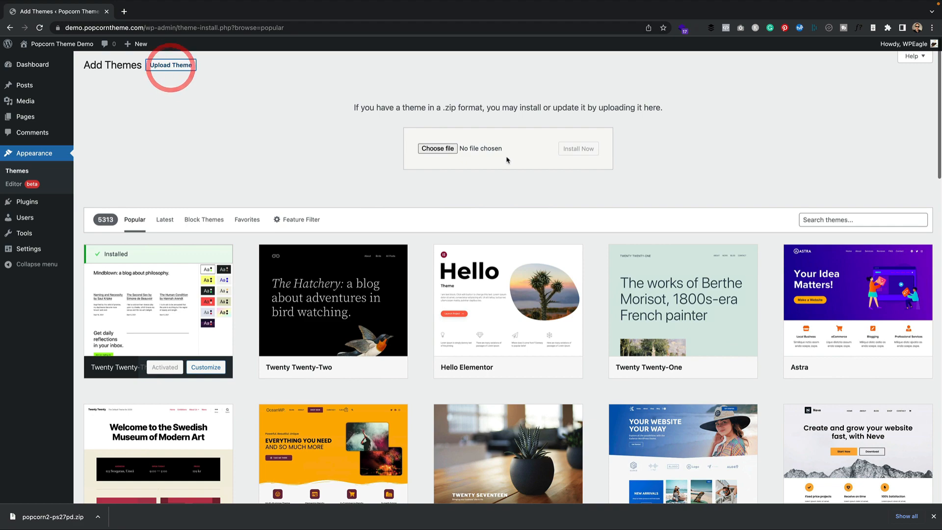
{"action": "left_click", "coordinate": [442, 150]}
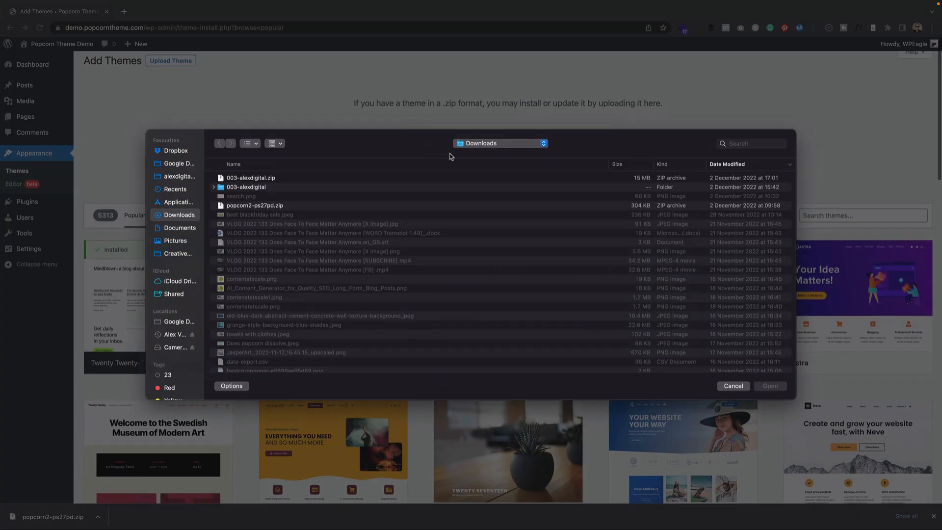
{"action": "left_click", "coordinate": [457, 144]}
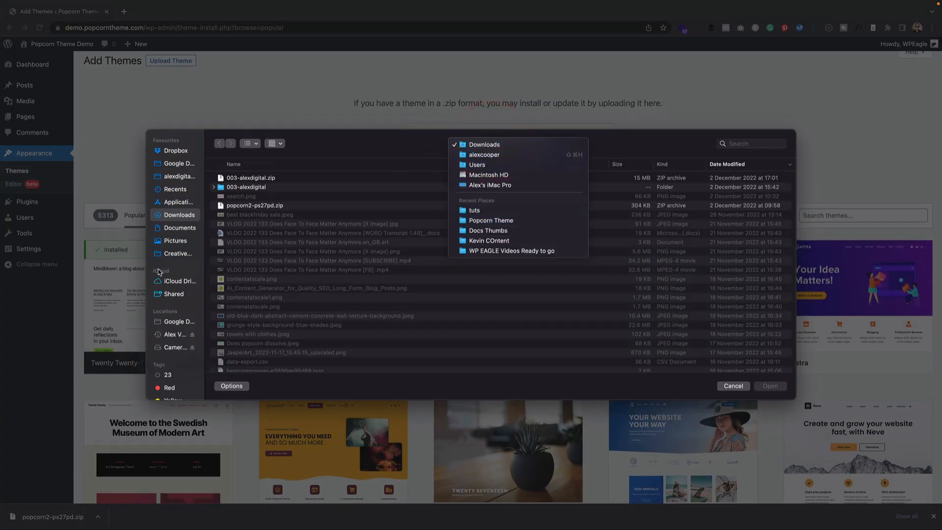
{"action": "left_click", "coordinate": [179, 230]}
{"action": "left_click", "coordinate": [181, 231]}
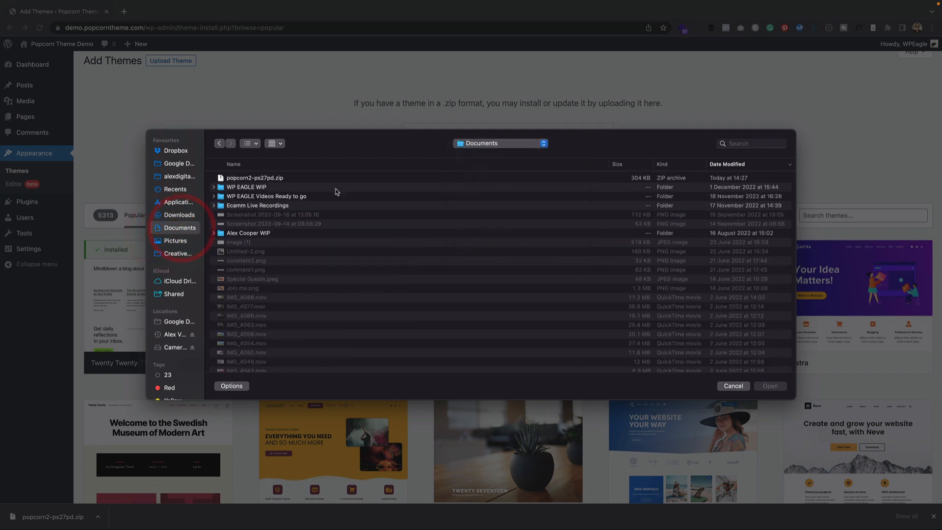
{"action": "double_click", "coordinate": [297, 178]}
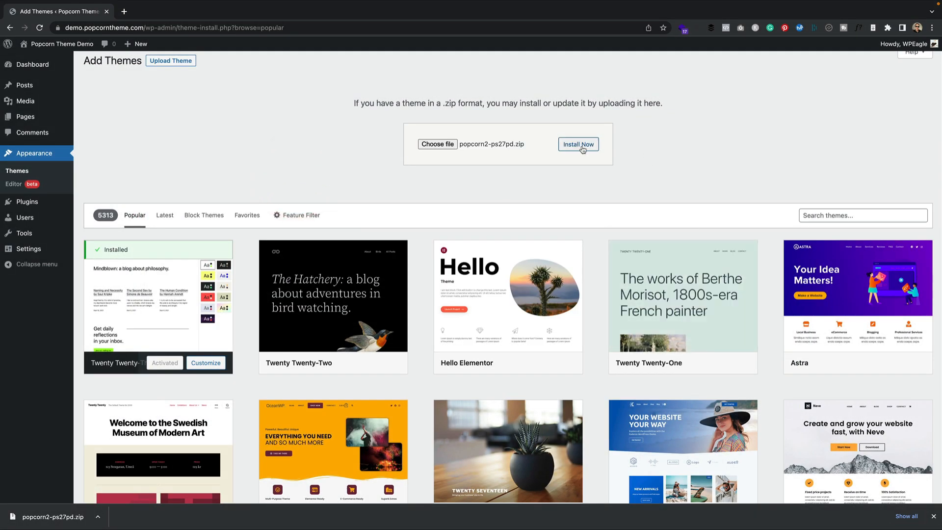
{"action": "left_click", "coordinate": [582, 148]}
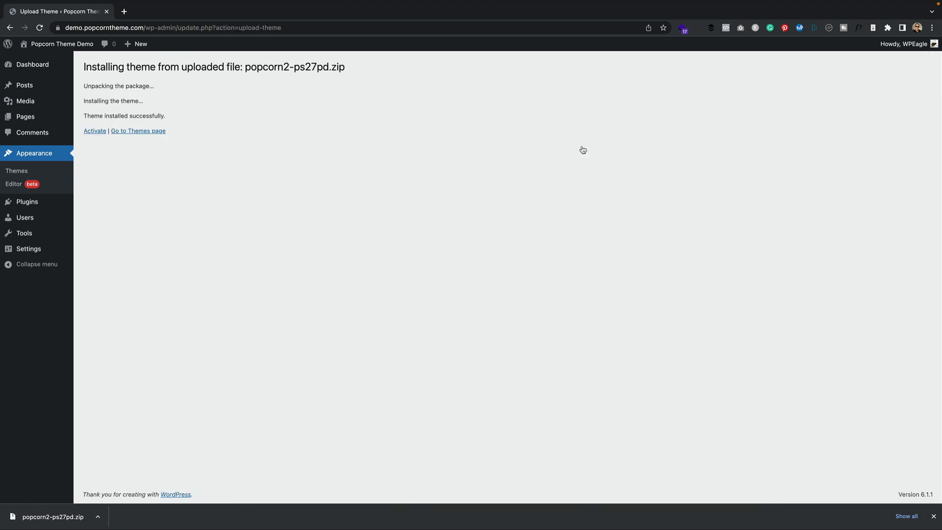
{"action": "left_click", "coordinate": [94, 131]}
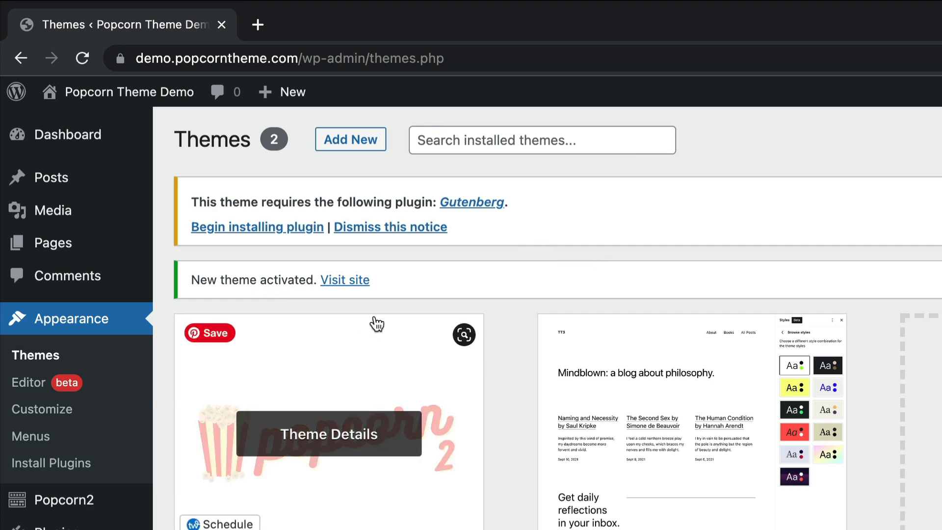
Install and activate the theme's required Gutenberg plugin, and view the site's front page
{"action": "left_click", "coordinate": [278, 227]}
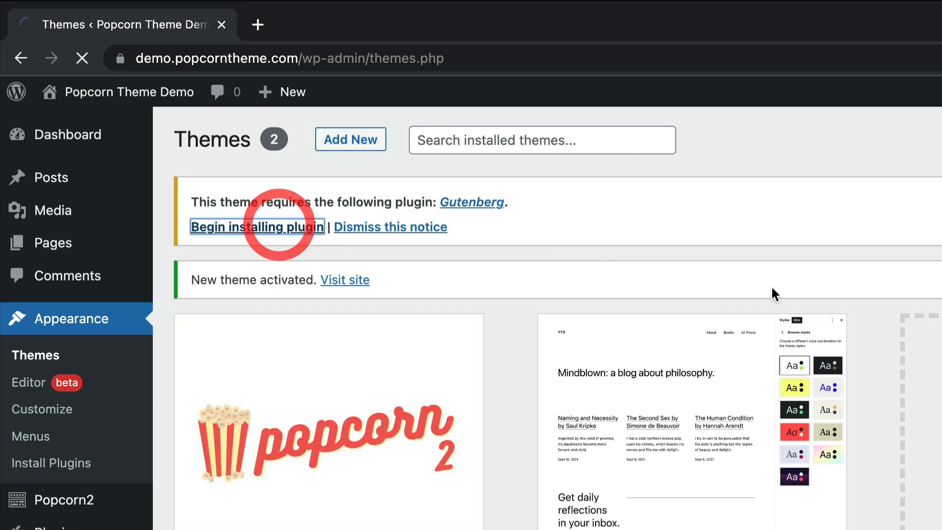
{"action": "left_click", "coordinate": [113, 144]}
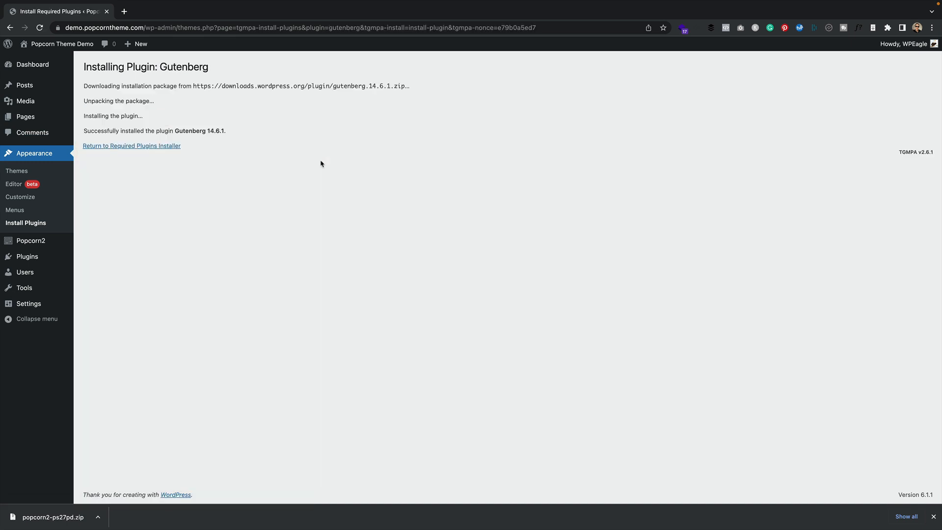
{"action": "left_click", "coordinate": [128, 146]}
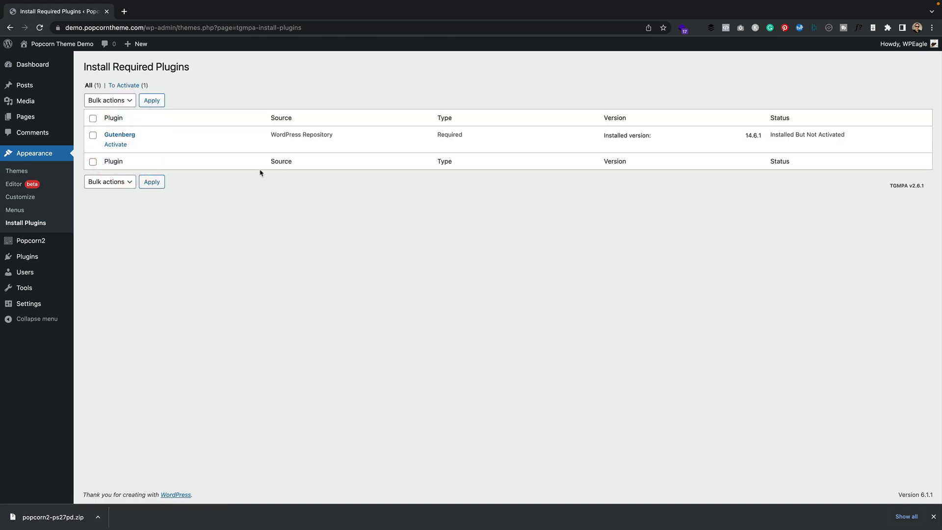
{"action": "left_click", "coordinate": [119, 146]}
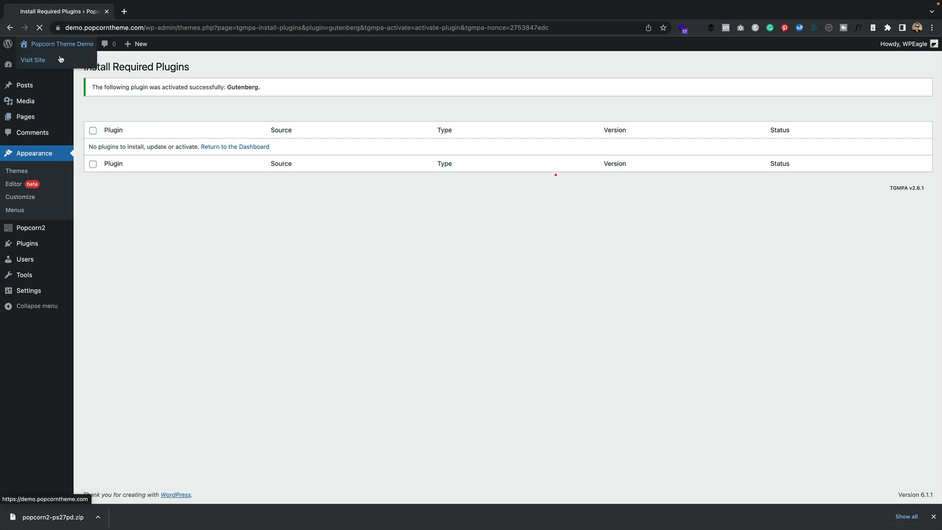
{"action": "left_click", "coordinate": [60, 59]}
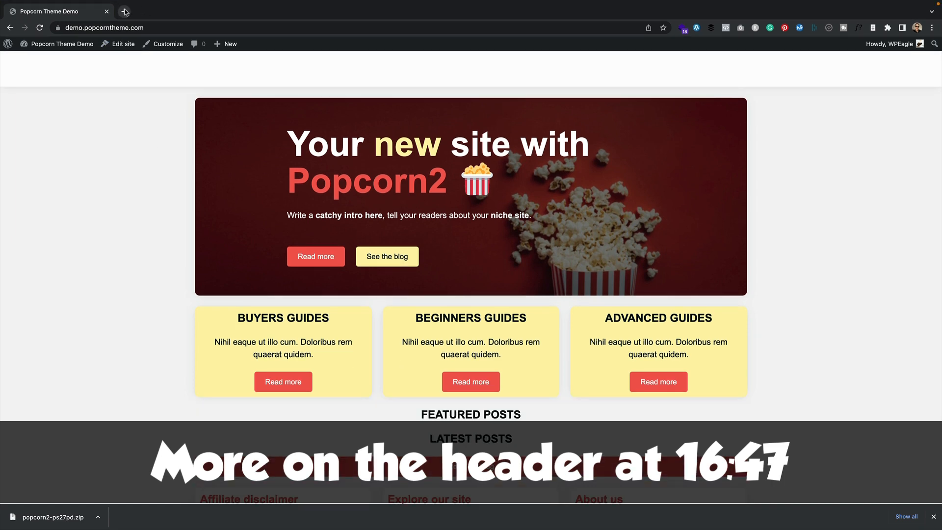
Switch to Canva by opening canva.com in a new browser tab
{"action": "left_click", "coordinate": [125, 11]}
{"action": "type", "text": "canv"}
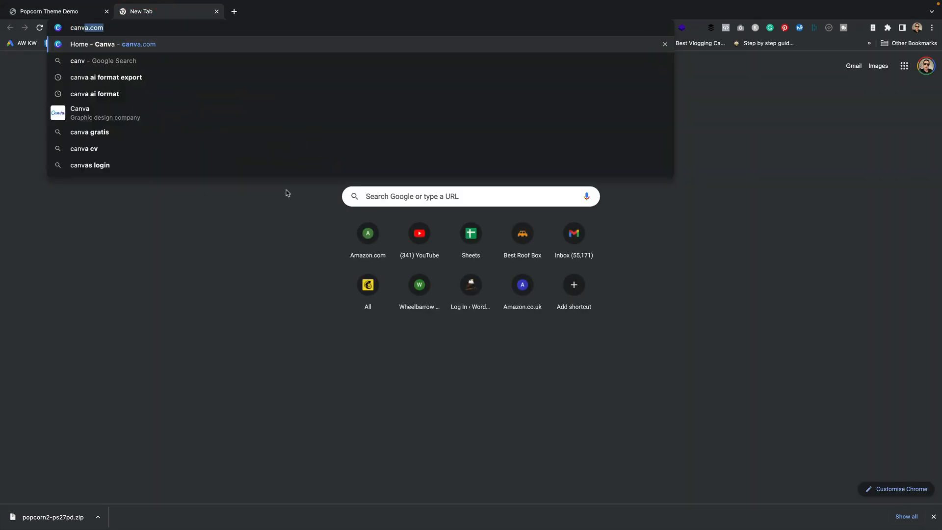
{"action": "key", "text": "Return"}
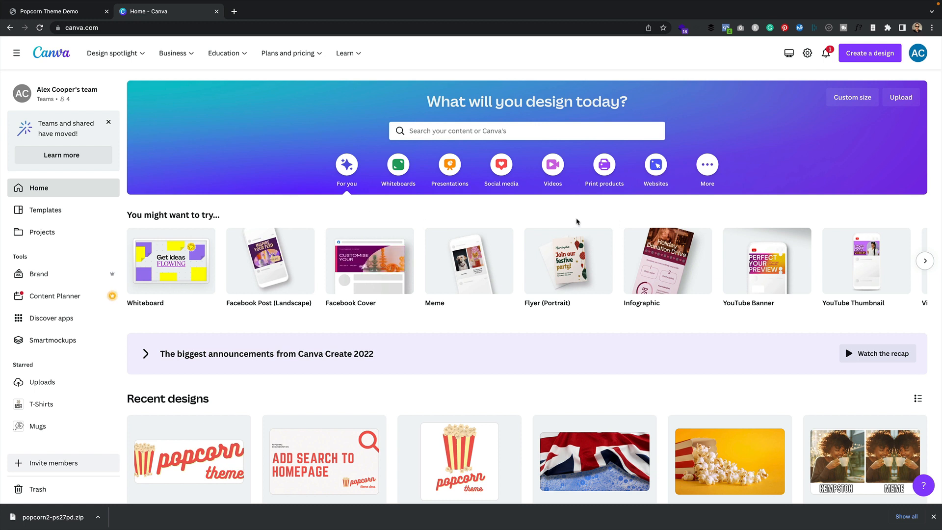
Create a blank custom-size design 500 px wide and 350 px high
{"action": "left_click", "coordinate": [878, 49]}
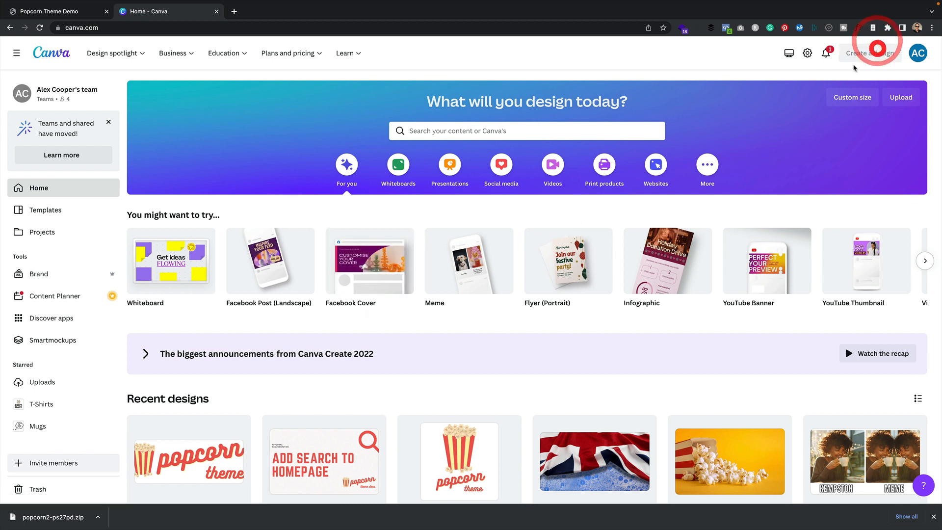
{"action": "left_click", "coordinate": [768, 294]}
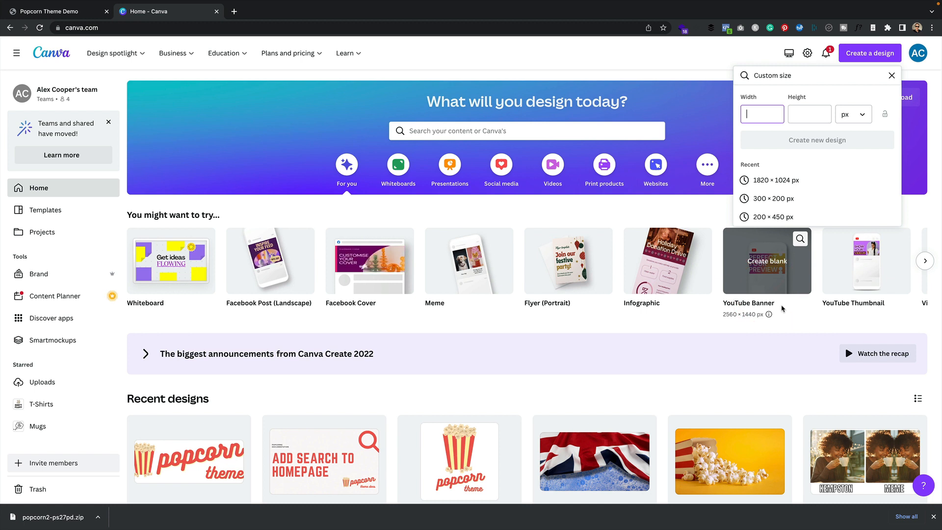
{"action": "key", "text": "Tab"}
{"action": "type", "text": "350"}
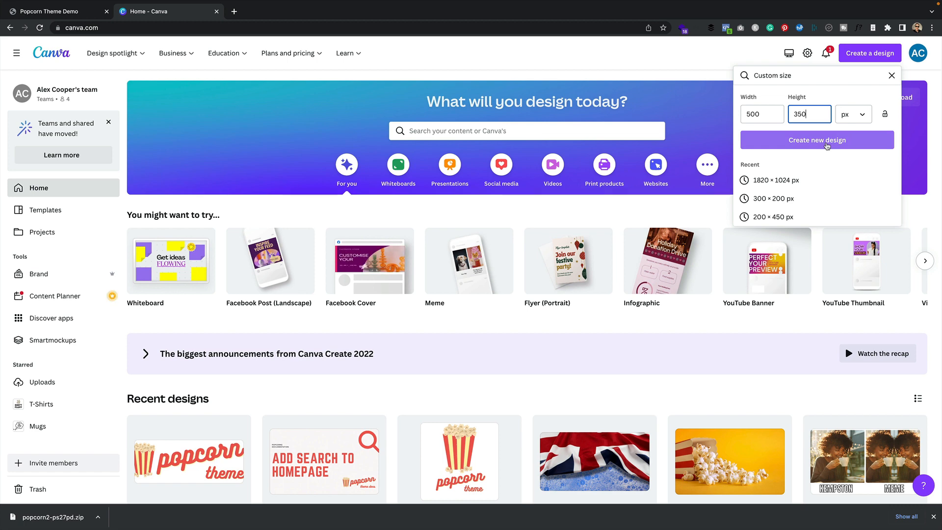
{"action": "left_click", "coordinate": [827, 143]}
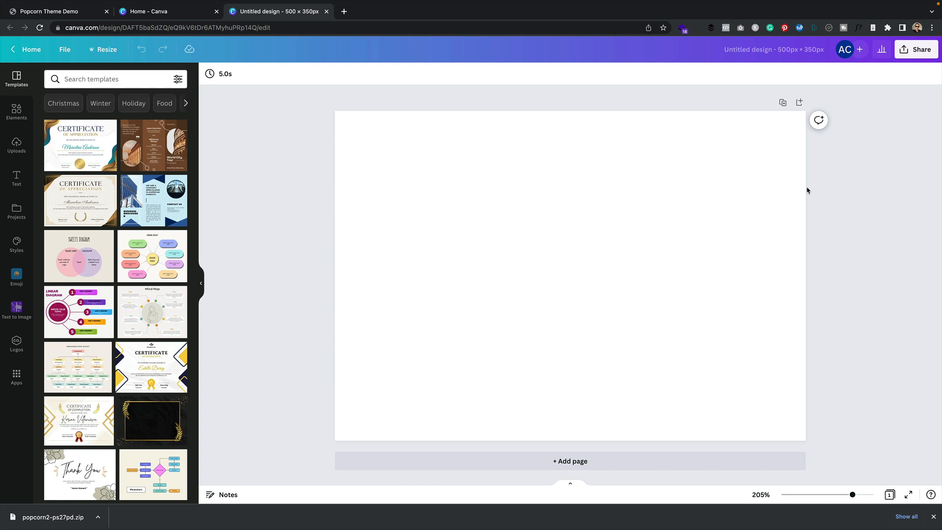
Make a resized copy of the blank design at 500 × 250 px and close the original 500 × 350 px design
{"action": "left_click", "coordinate": [105, 50]}
{"action": "left_click", "coordinate": [170, 128]}
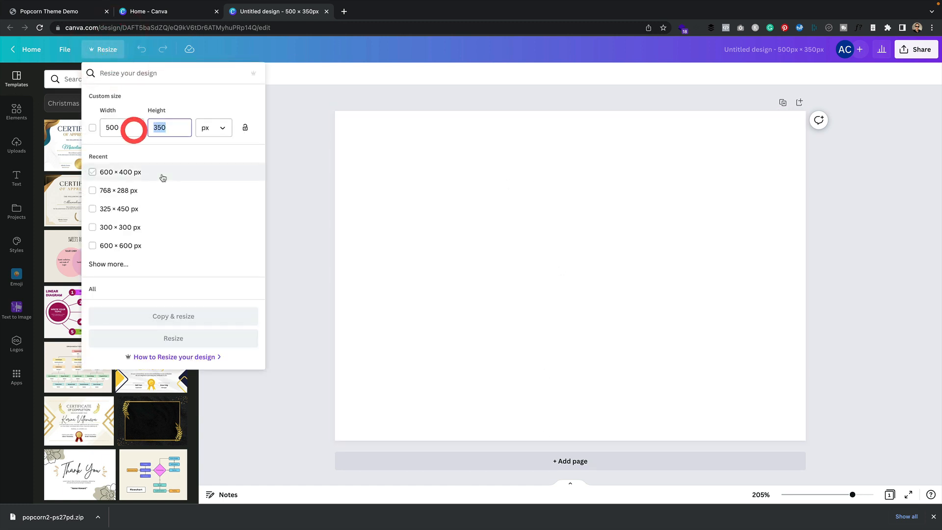
{"action": "type", "text": "250"}
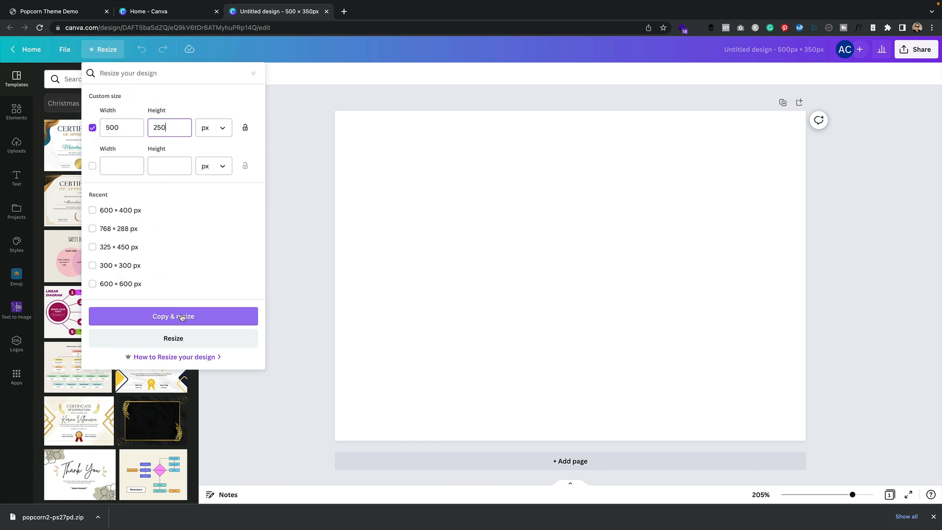
{"action": "left_click", "coordinate": [182, 317]}
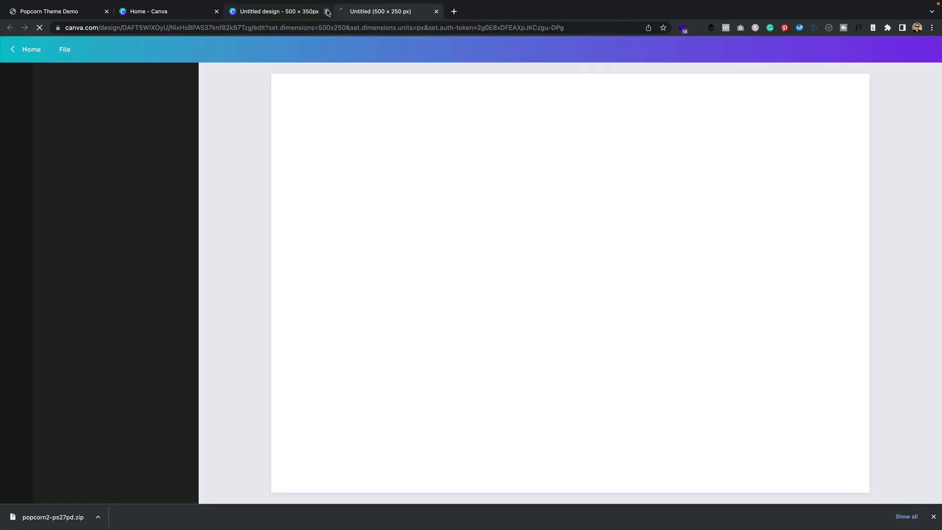
{"action": "left_click", "coordinate": [327, 11]}
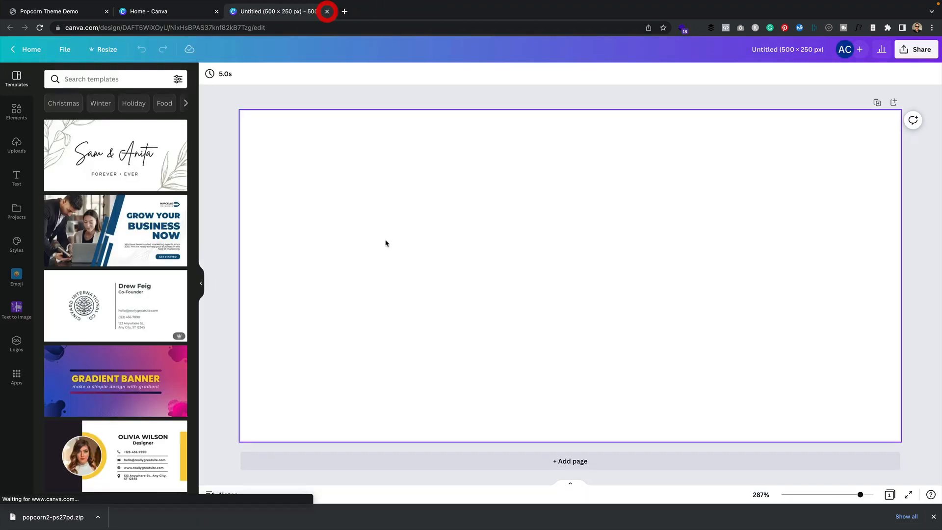
Rename the design "popcorn demo theme logo"
{"action": "left_click", "coordinate": [790, 53]}
{"action": "type", "text": "popcorn"}
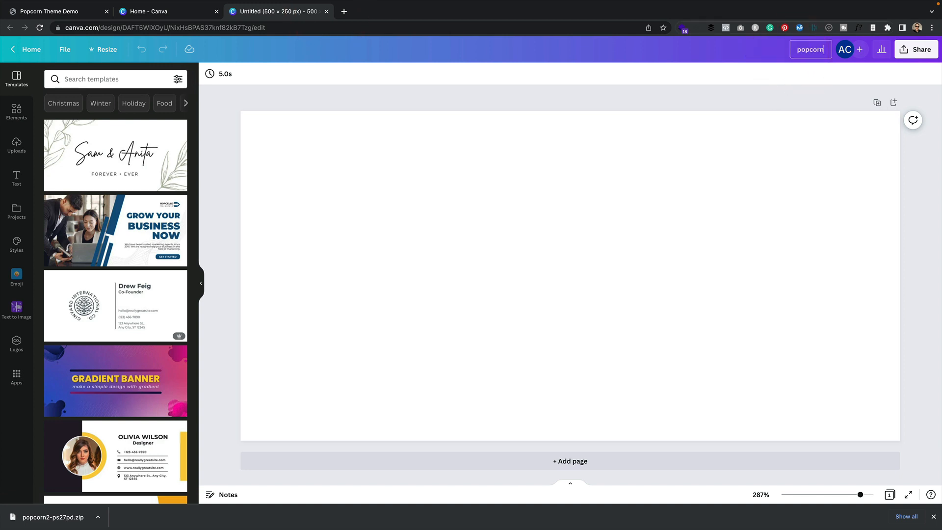
{"action": "type", "text": " demo theme log"}
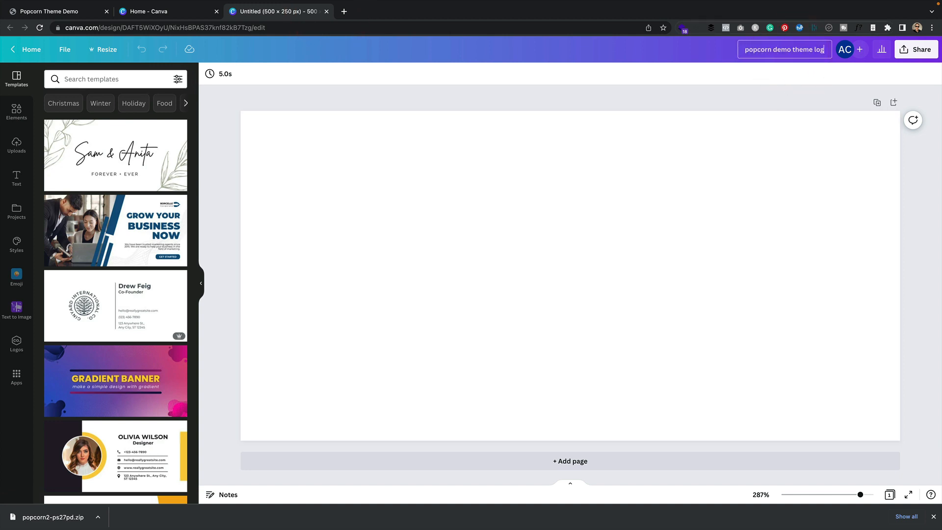
{"action": "type", "text": "o"}
{"action": "left_click", "coordinate": [457, 183]}
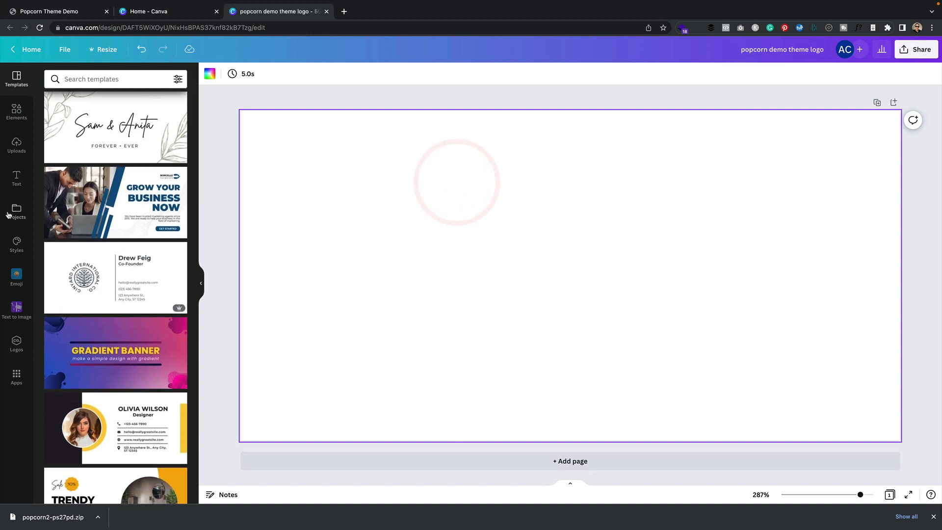
Search the elements for "popcorn" and add the red-striped popcorn box graphic with the POPCORN label to the page
{"action": "left_click", "coordinate": [15, 113]}
{"action": "left_click", "coordinate": [131, 78]}
{"action": "type", "text": "popcor"}
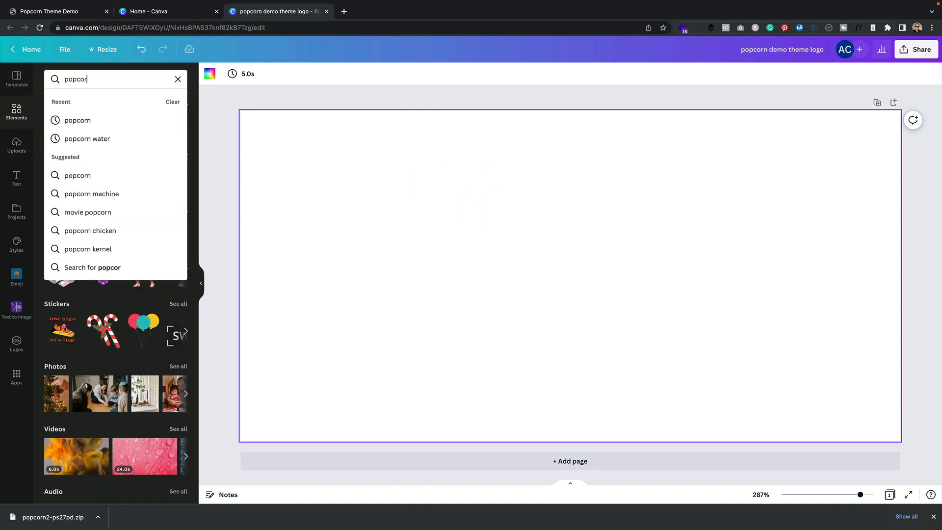
{"action": "type", "text": "n"}
{"action": "left_click", "coordinate": [104, 119]}
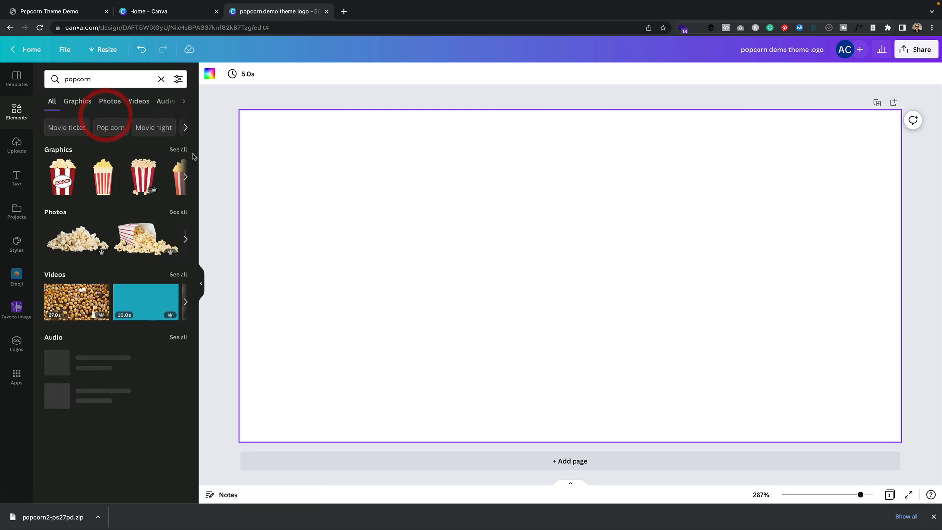
{"action": "left_click", "coordinate": [69, 169]}
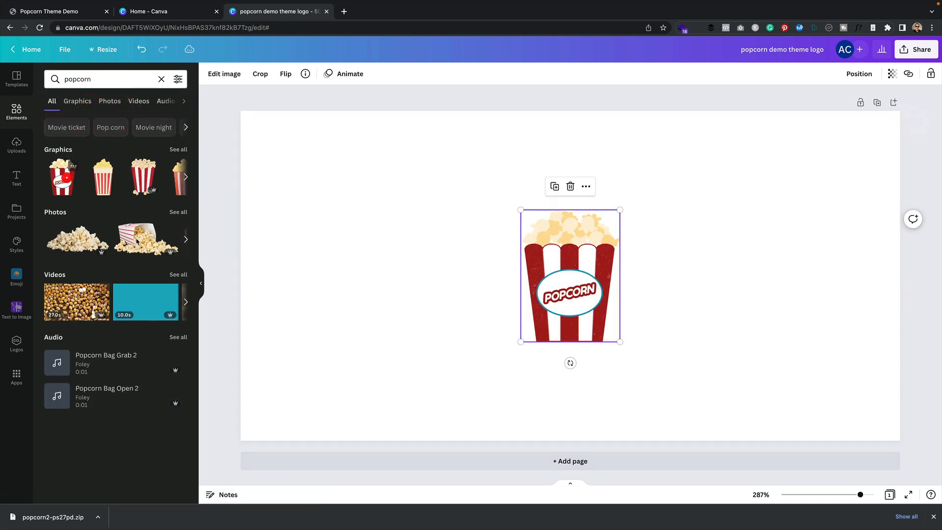
Move the popcorn box to the left side of the page and enlarge it to fill most of the page height
{"action": "left_click_drag", "start_coordinate": [578, 308], "coordinate": [318, 228]}
{"action": "left_click_drag", "start_coordinate": [360, 260], "coordinate": [486, 391]}
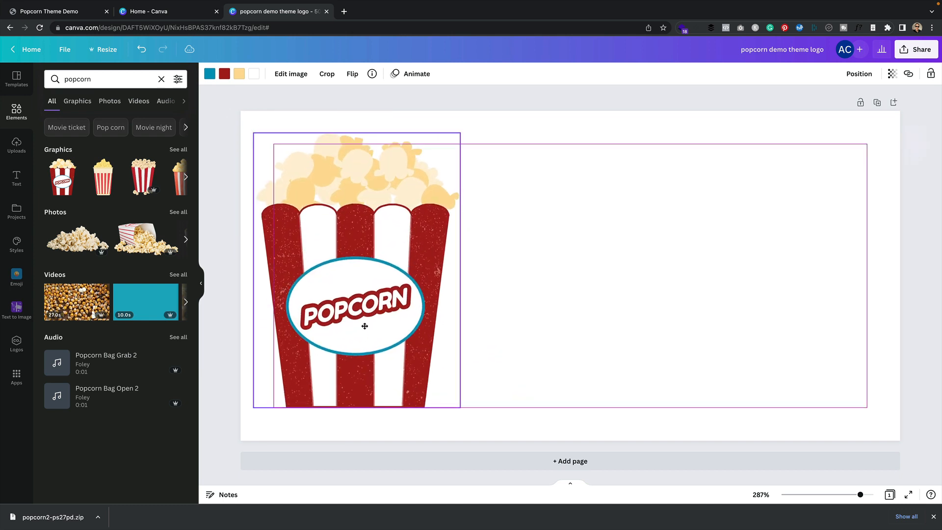
{"action": "left_click", "coordinate": [211, 200]}
Add a text box beside the popcorn box reading POPCORN on the first line and DEMO SITE on the second
{"action": "left_click", "coordinate": [16, 178]}
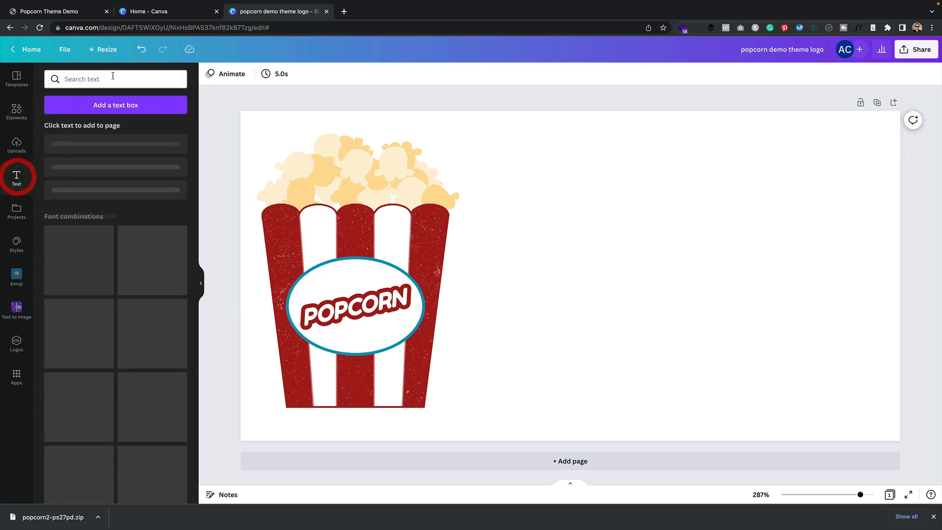
{"action": "left_click", "coordinate": [127, 105]}
{"action": "type", "text": "POPC"}
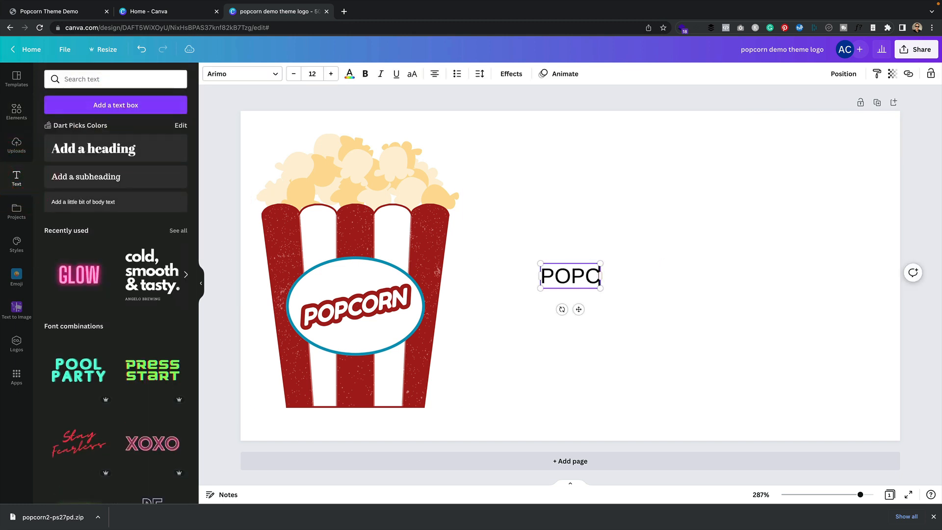
{"action": "type", "text": "ORN TH"}
{"action": "key", "text": "BackSpace"}
{"action": "key", "text": "BackSpace"}
{"action": "key", "text": "BackSpace"}
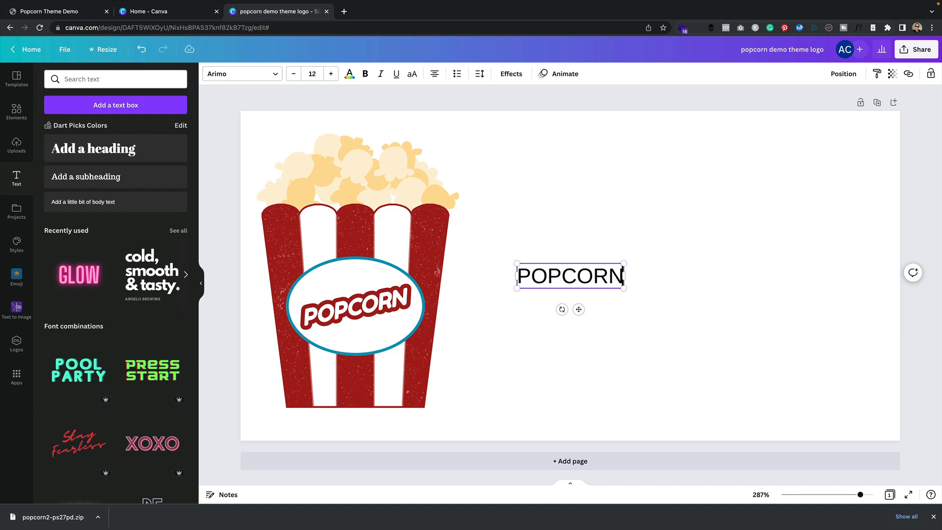
{"action": "type", "text": "THEME"}
{"action": "key", "text": "BackSpace"}
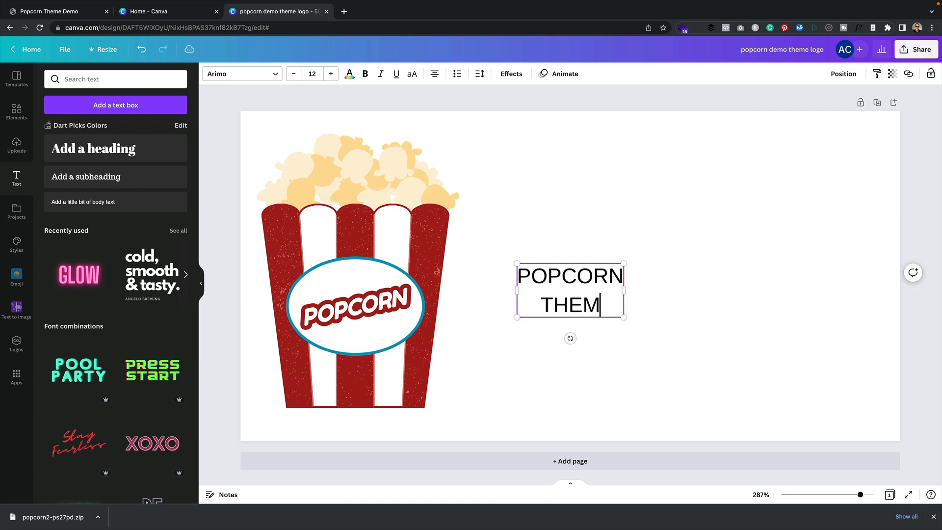
{"action": "key", "text": "BackSpace"}
{"action": "key", "text": "BackSpace"}
{"action": "key", "text": "BackSpace"}
{"action": "key", "text": "BackSpace"}
{"action": "type", "text": "DEMO SITE"}
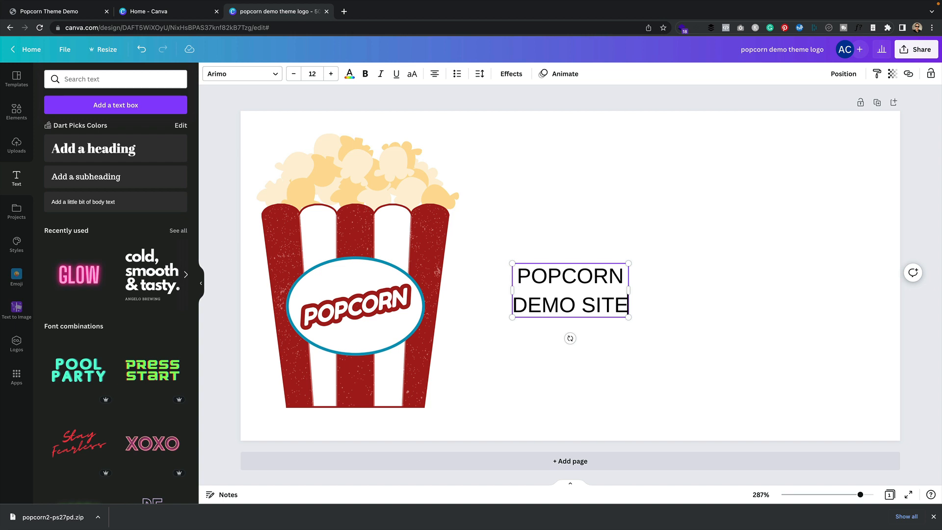
Left-align both lines of the text, try the GROBOLD font, and set the font to Bukhari Script
{"action": "key", "text": "super+a"}
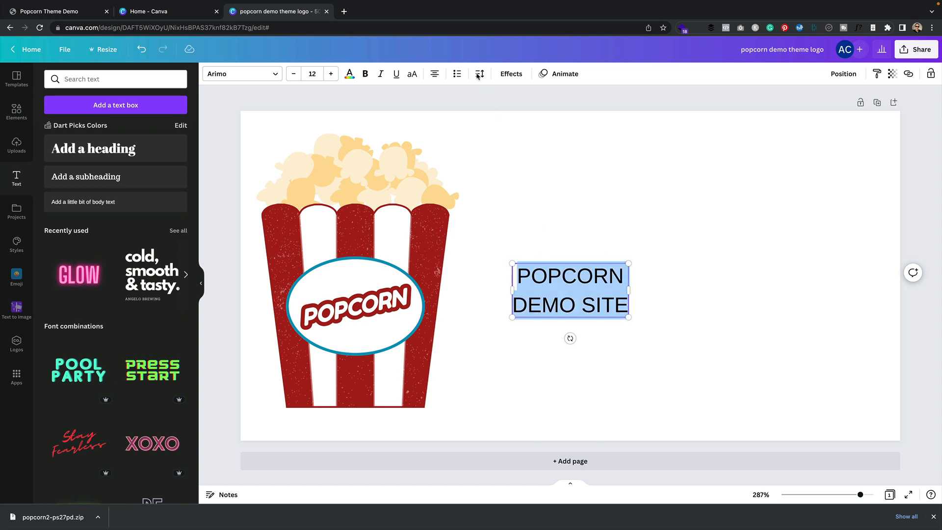
{"action": "left_click", "coordinate": [434, 73]}
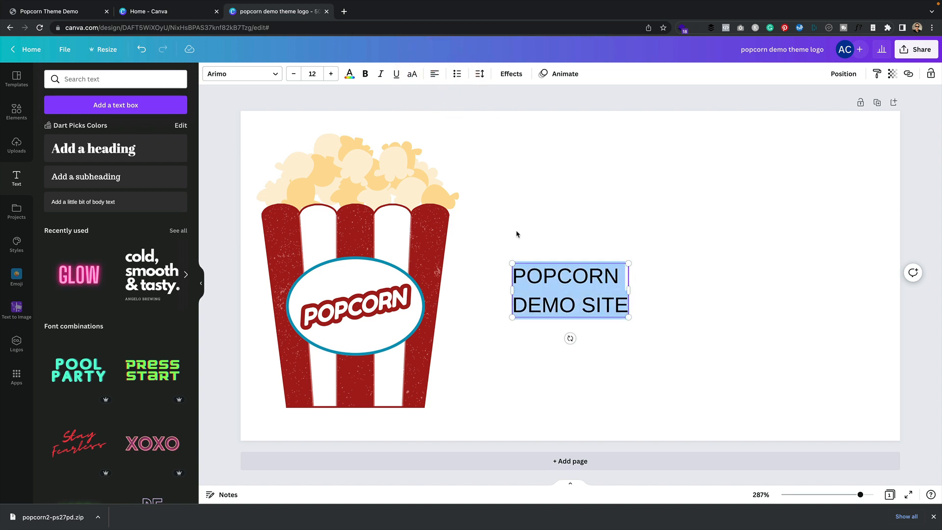
{"action": "left_click", "coordinate": [275, 73]}
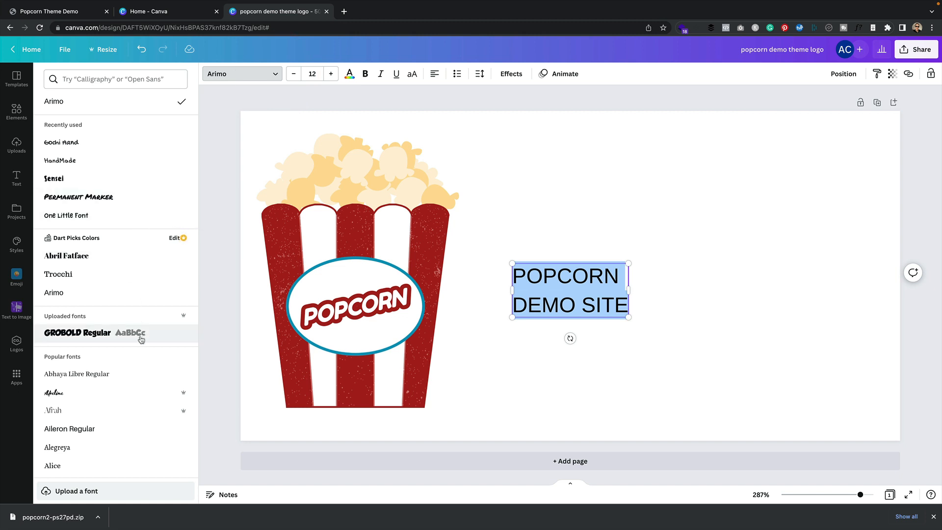
{"action": "left_click", "coordinate": [80, 335]}
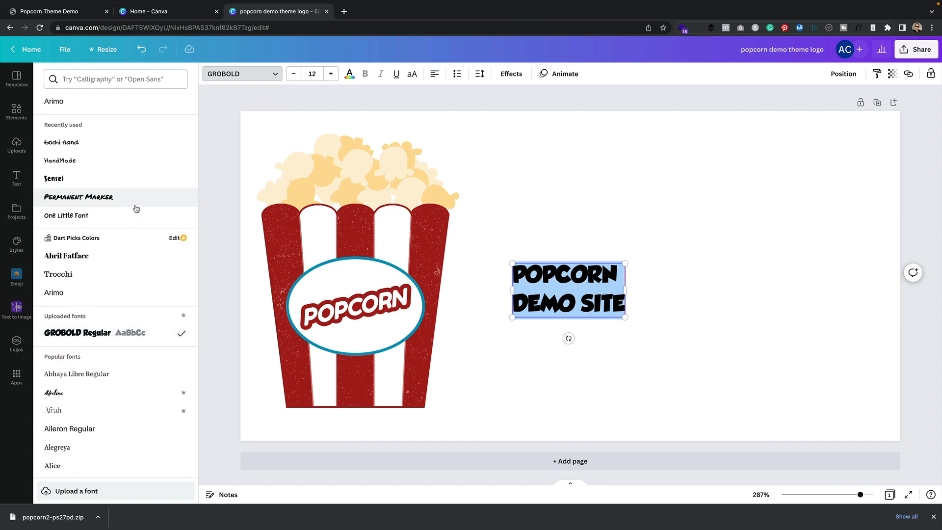
{"action": "scroll", "coordinate": [134, 209], "scroll_direction": "down", "scroll_amount": 4}
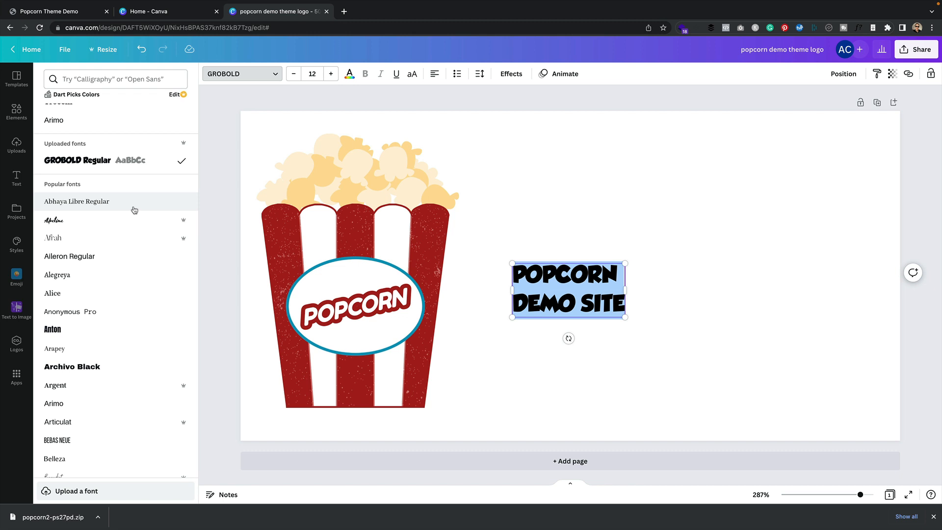
{"action": "scroll", "coordinate": [134, 254], "scroll_direction": "down", "scroll_amount": 4}
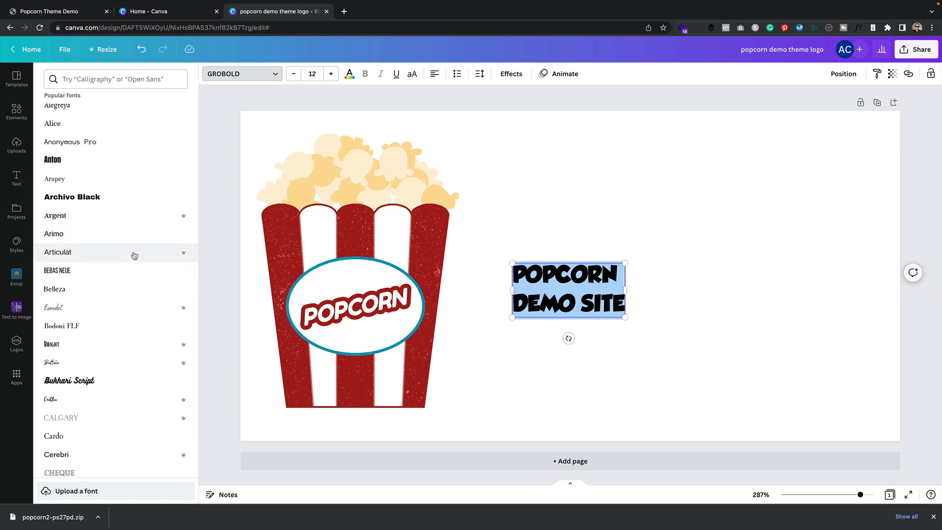
{"action": "left_click", "coordinate": [146, 381]}
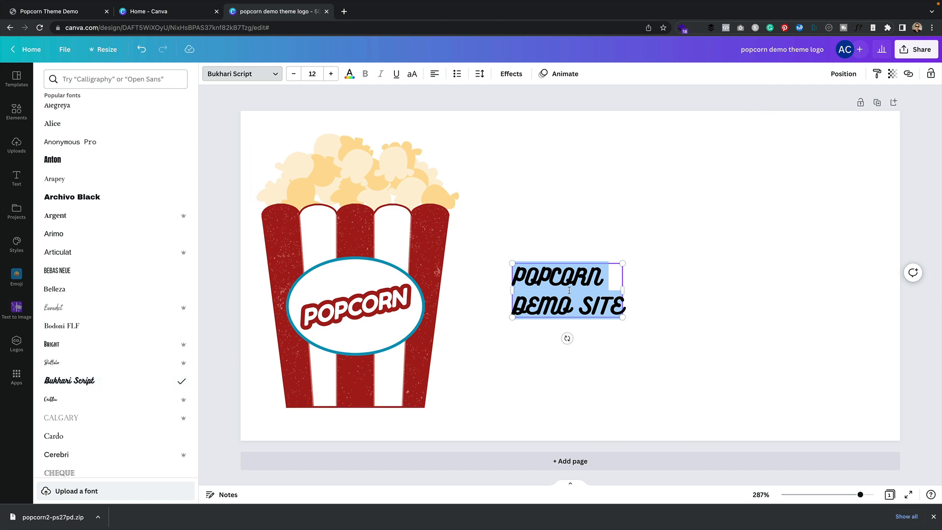
Enlarge the text to about size 45.8 and place it directly right of the popcorn box, aligned with the box's bottom edge
{"action": "left_click_drag", "start_coordinate": [622, 318], "coordinate": [929, 448]}
{"action": "left_click", "coordinate": [690, 195]}
{"action": "left_click_drag", "start_coordinate": [654, 252], "coordinate": [650, 235]}
{"action": "left_click", "coordinate": [649, 235]}
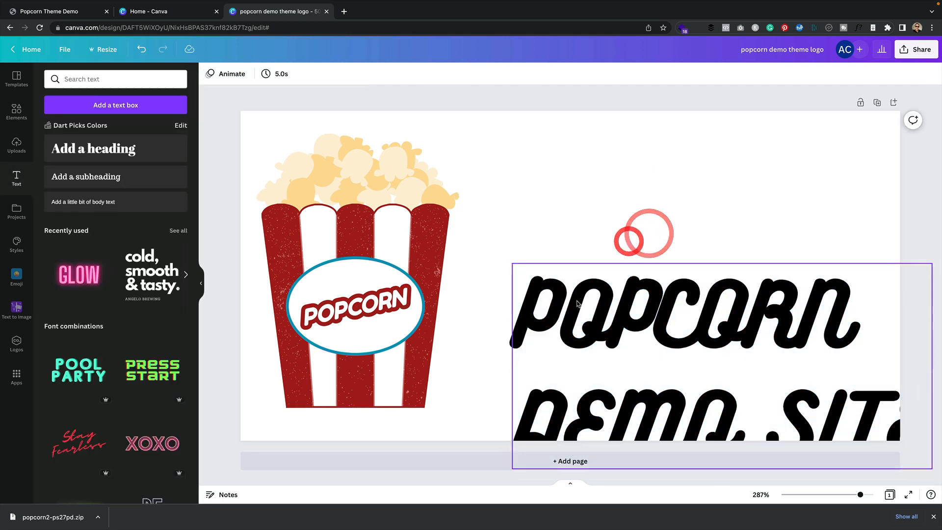
{"action": "left_click_drag", "start_coordinate": [577, 301], "coordinate": [521, 241]}
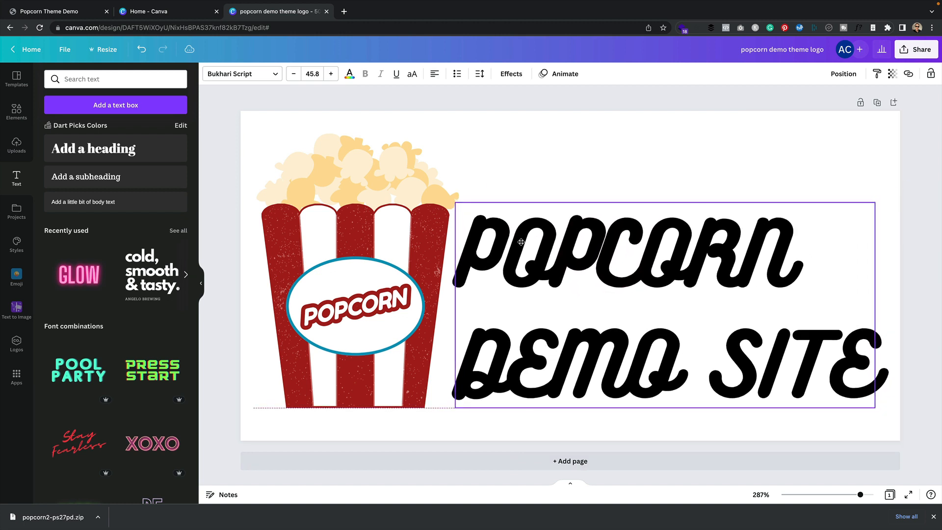
{"action": "left_click", "coordinate": [528, 135]}
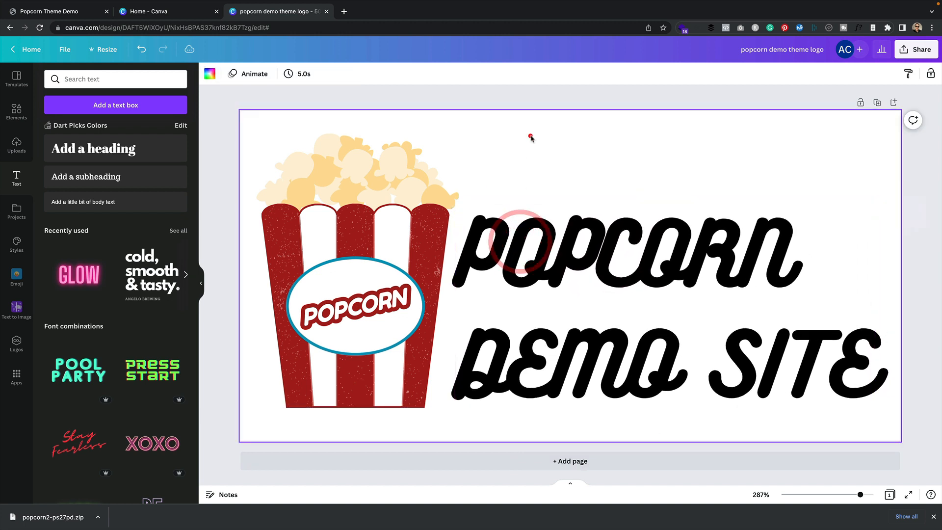
Check the popcorn box's red and apply the same dark red document colour to the POPCORN DEMO SITE text
{"action": "left_click", "coordinate": [530, 257]}
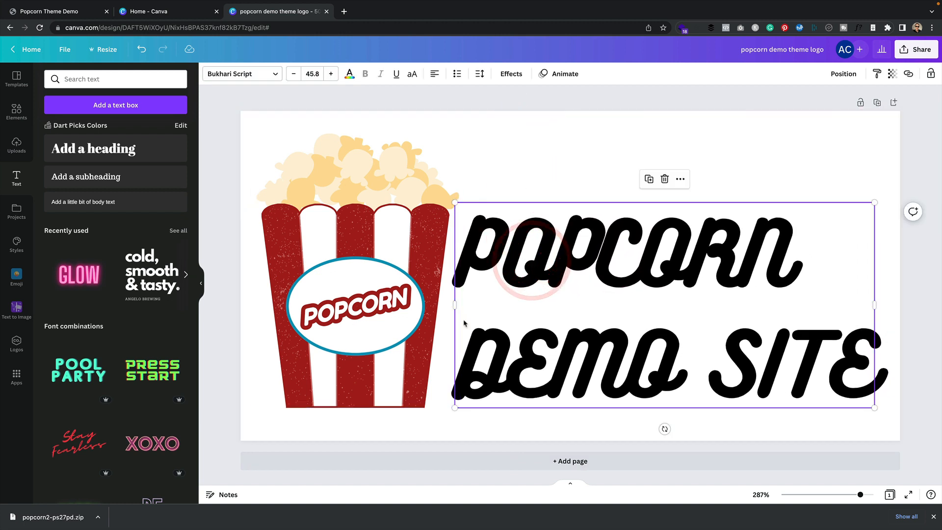
{"action": "left_click", "coordinate": [350, 74]}
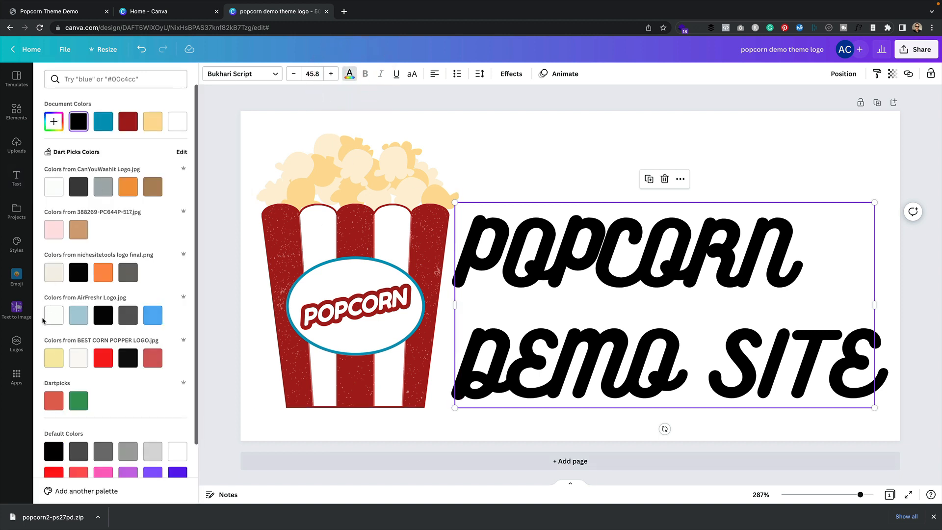
{"action": "scroll", "coordinate": [89, 260], "scroll_direction": "down", "scroll_amount": 3}
{"action": "scroll", "coordinate": [98, 314], "scroll_direction": "up", "scroll_amount": 3}
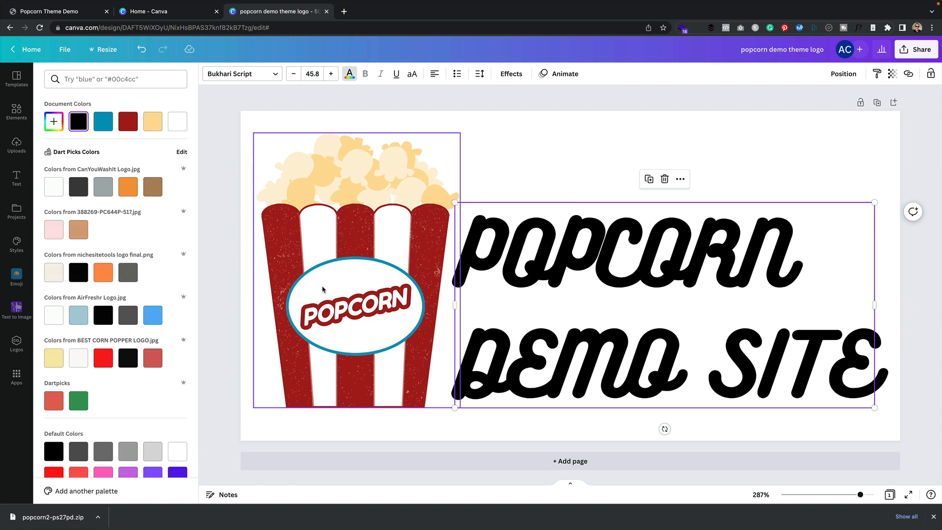
{"action": "left_click", "coordinate": [335, 265]}
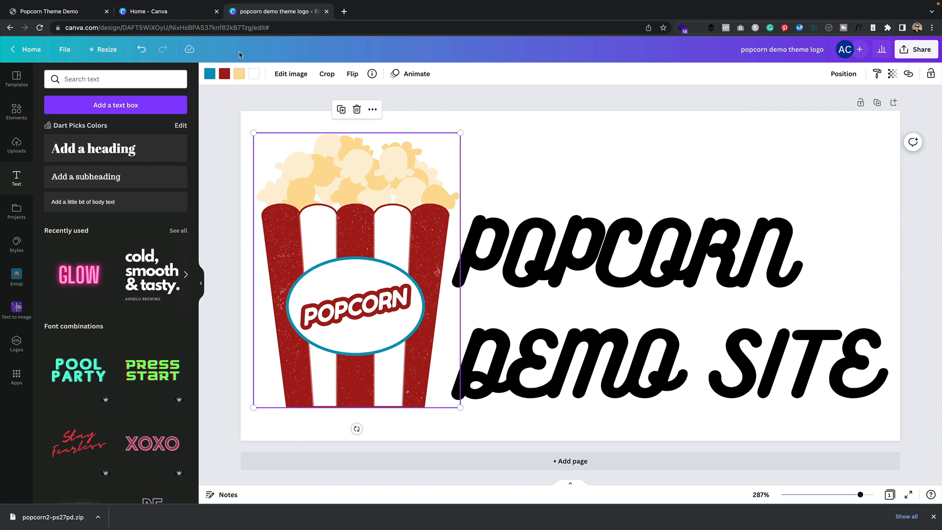
{"action": "left_click", "coordinate": [222, 76]}
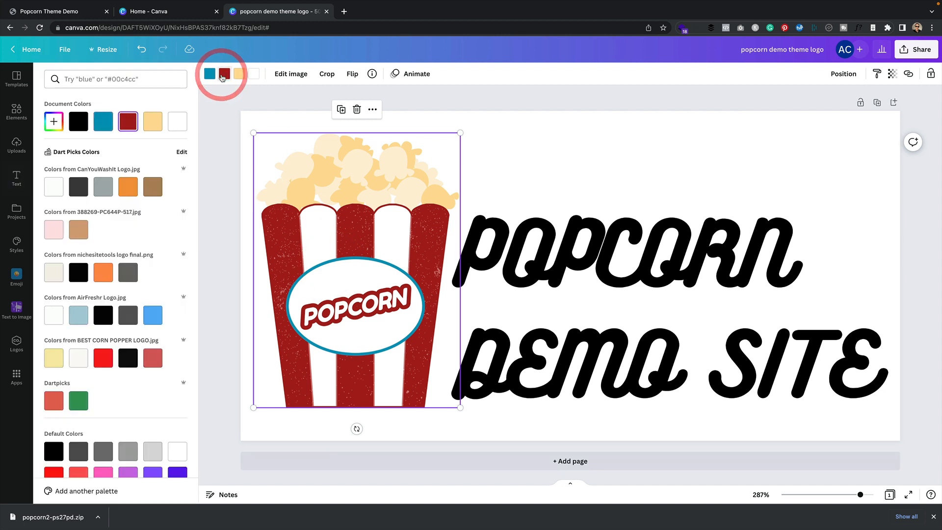
{"action": "left_click", "coordinate": [726, 325]}
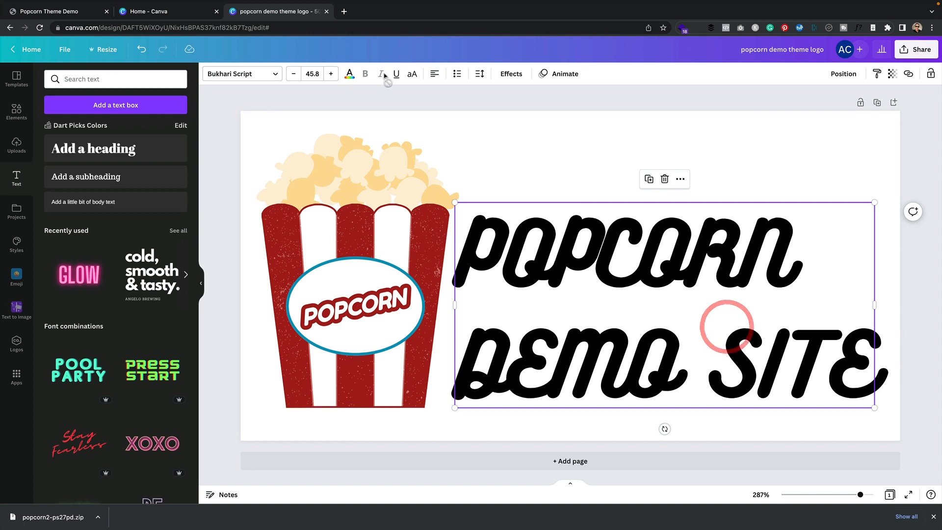
{"action": "left_click", "coordinate": [348, 74]}
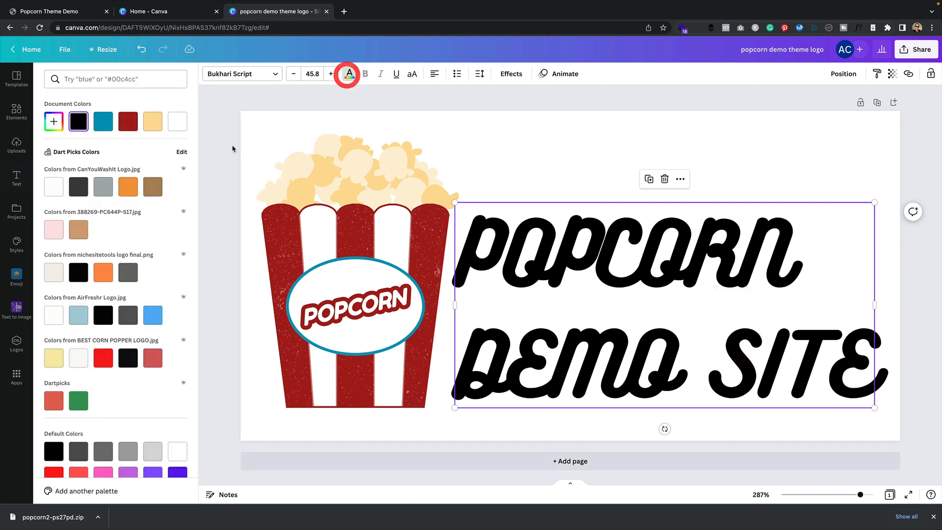
{"action": "left_click", "coordinate": [128, 121]}
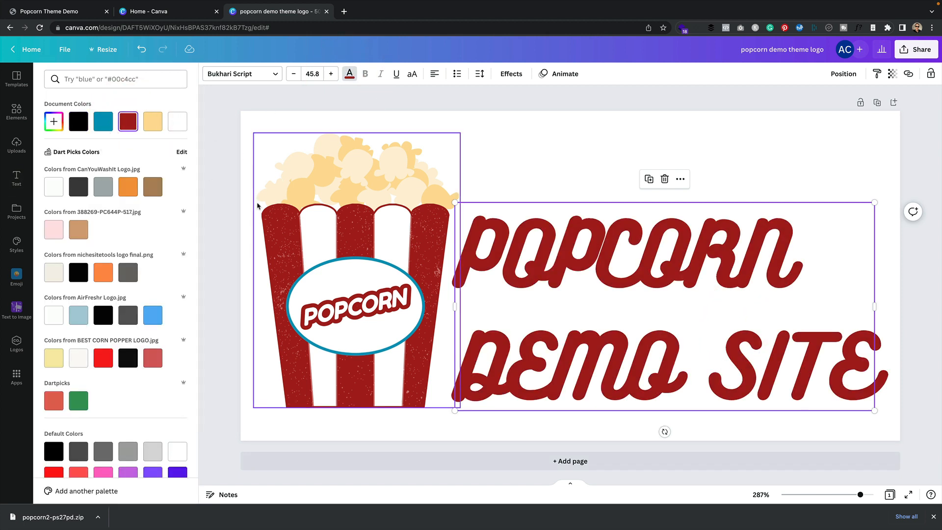
Recolour only the DEMO SITE line of the logo text with the pale popcorn-yellow document colour
{"action": "double_click", "coordinate": [688, 373]}
{"action": "left_click", "coordinate": [511, 373]}
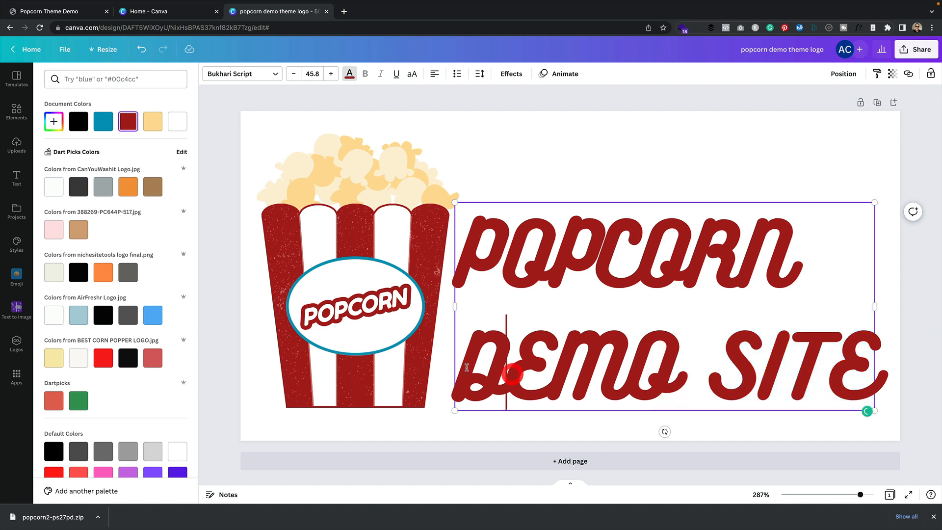
{"action": "left_click_drag", "start_coordinate": [466, 367], "coordinate": [873, 367]}
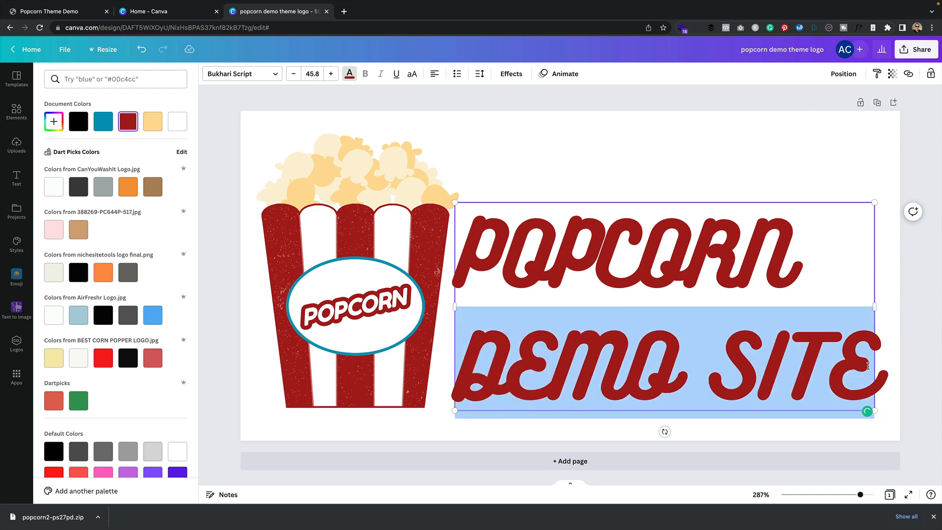
{"action": "left_click", "coordinate": [153, 123]}
{"action": "left_click", "coordinate": [697, 128]}
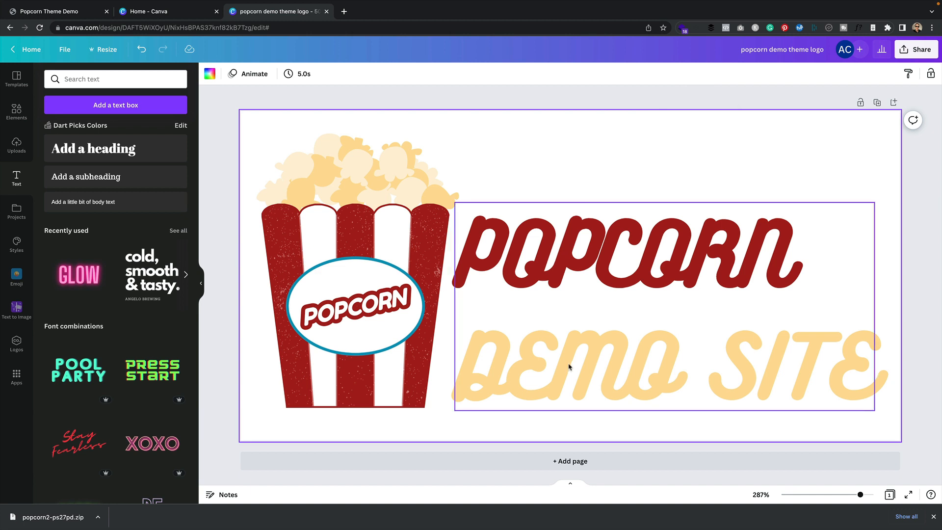
{"action": "left_click", "coordinate": [620, 127]}
Download the logo design as a JPG at 500 × 250 px with quality 80
{"action": "left_click", "coordinate": [916, 49]}
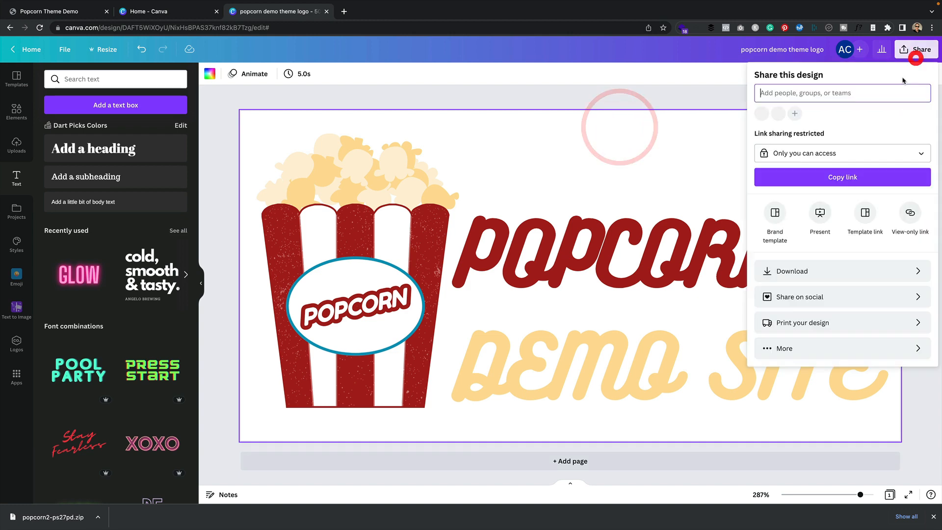
{"action": "left_click", "coordinate": [839, 271]}
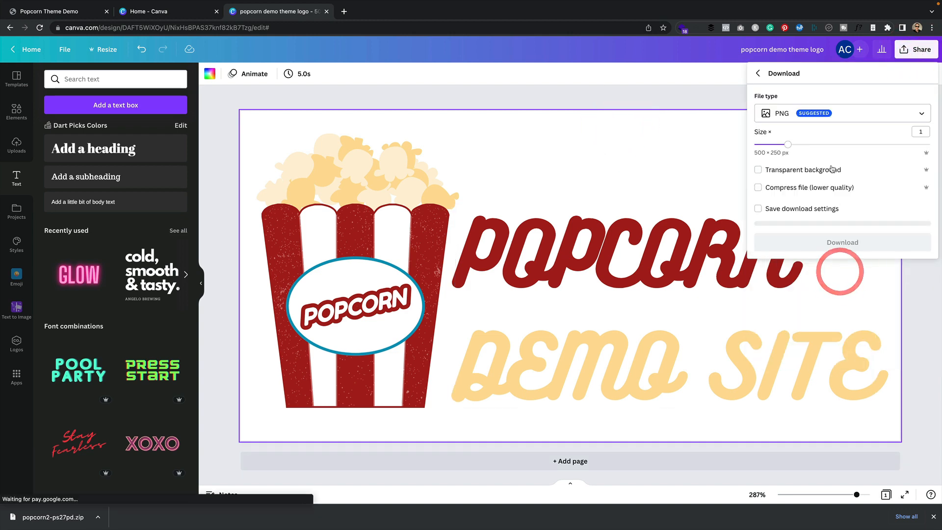
{"action": "left_click", "coordinate": [829, 114]}
{"action": "left_click", "coordinate": [831, 138]}
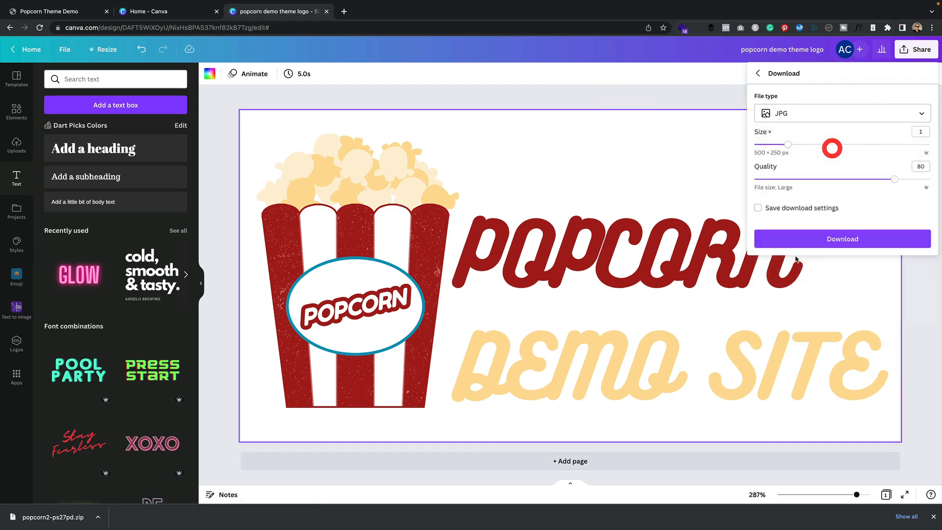
{"action": "left_click", "coordinate": [842, 240]}
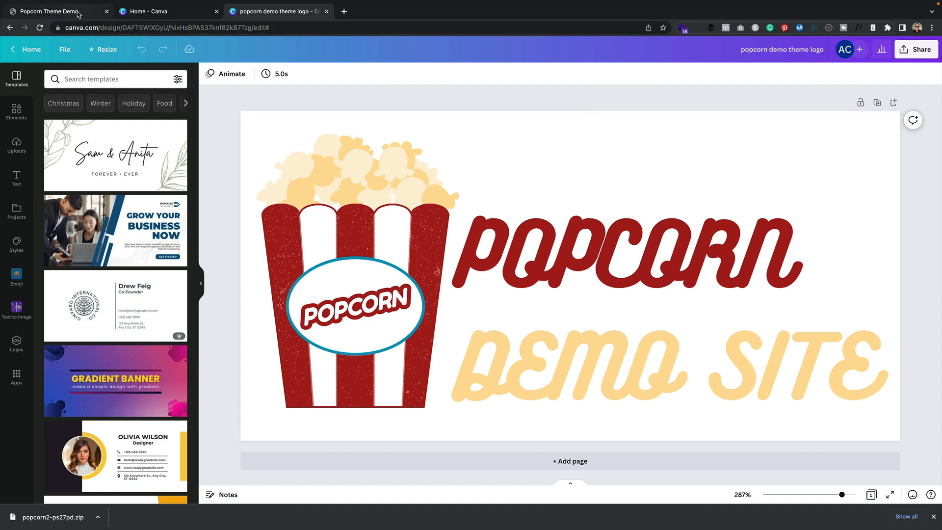
Close both Canva pages, return to the Popcorn Theme Demo site, and open its front page in the WordPress Site Editor
{"action": "left_click", "coordinate": [327, 11]}
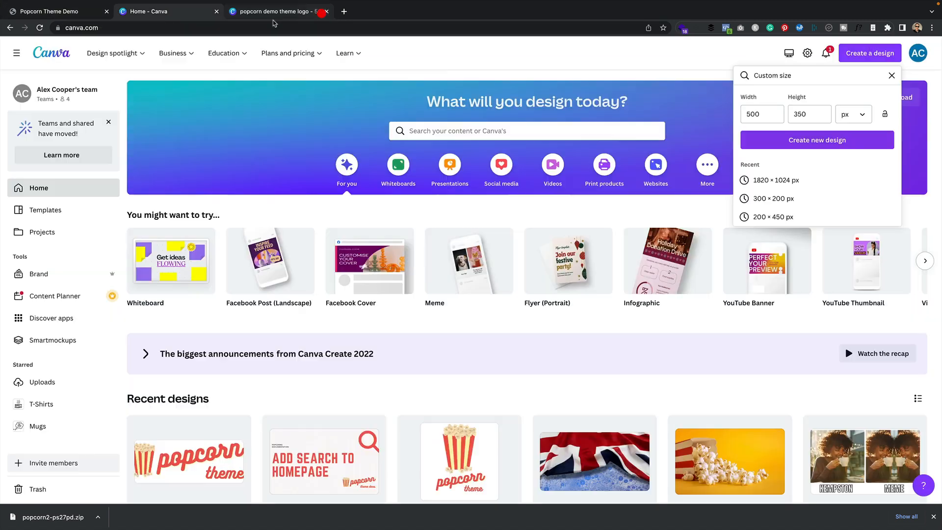
{"action": "left_click", "coordinate": [217, 12]}
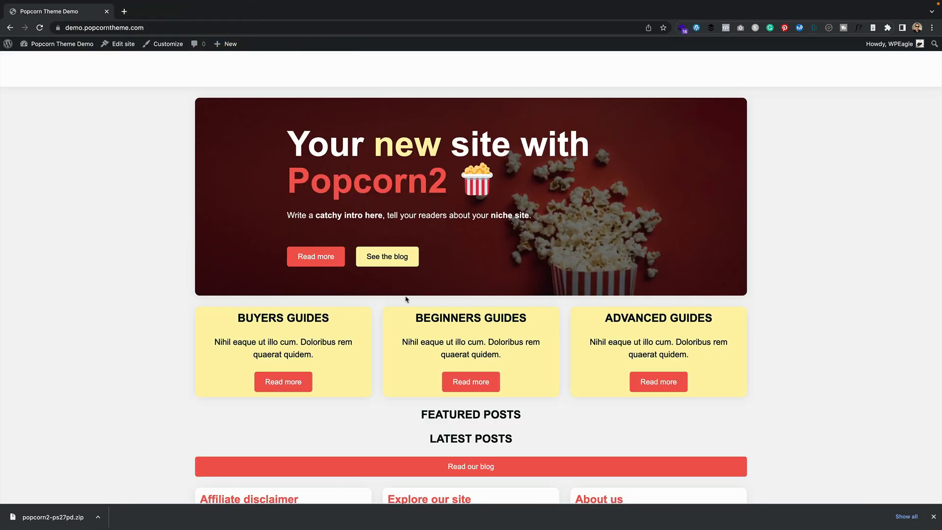
{"action": "left_click", "coordinate": [162, 44]}
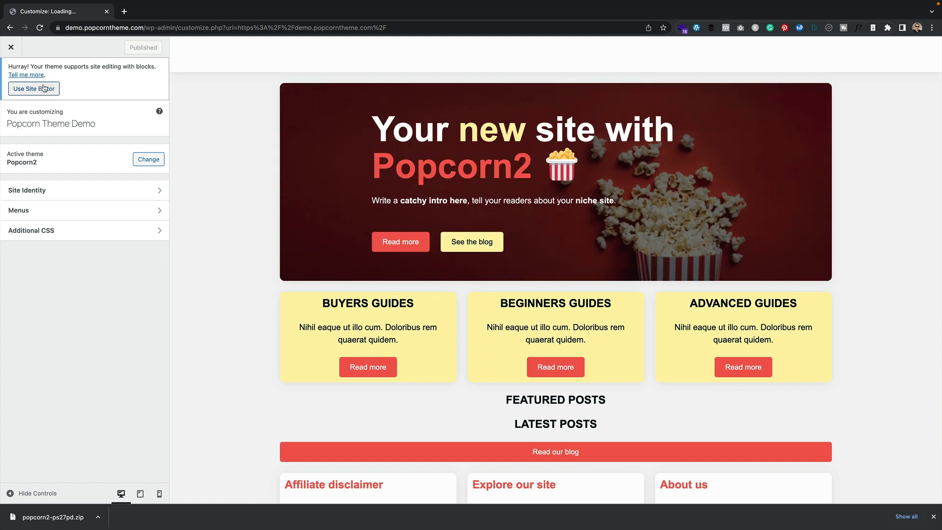
{"action": "left_click", "coordinate": [35, 89]}
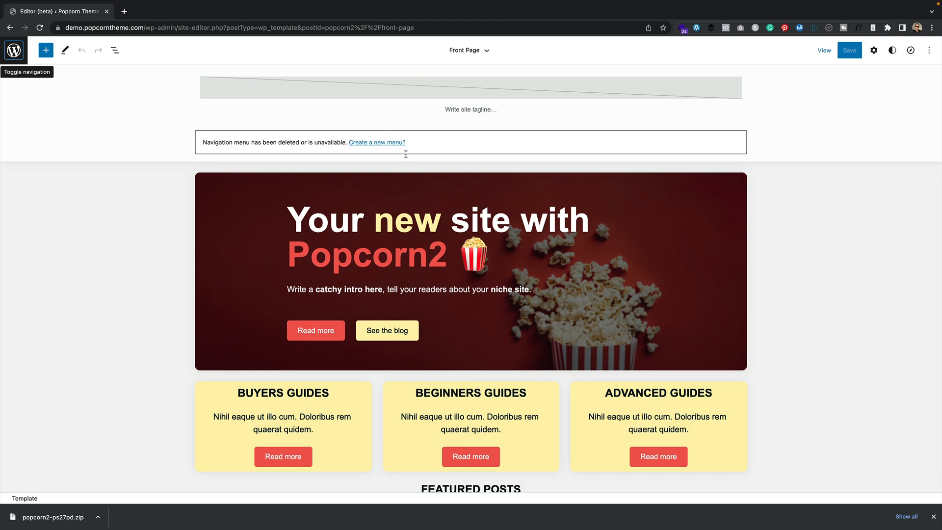
Replace the front page's Stacked header (default) template part with the existing Inline header
{"action": "left_click", "coordinate": [874, 50]}
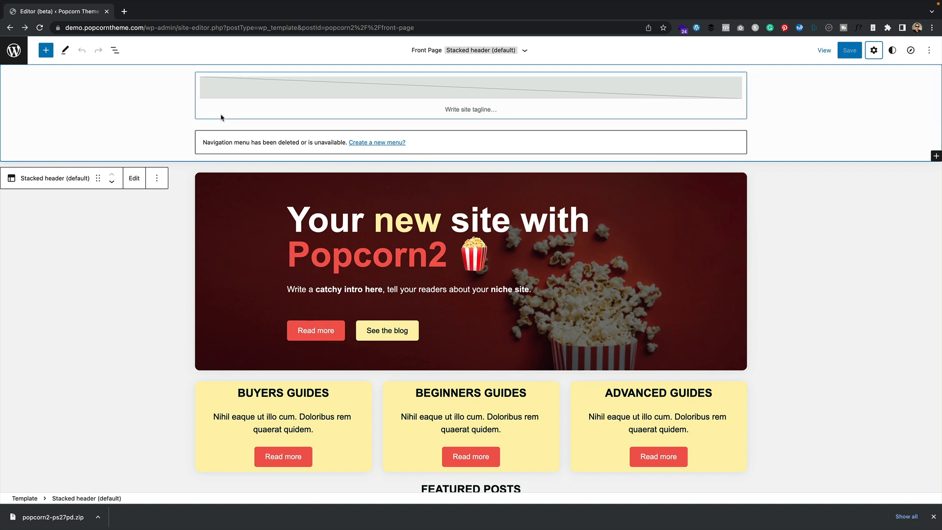
{"action": "left_click", "coordinate": [115, 51]}
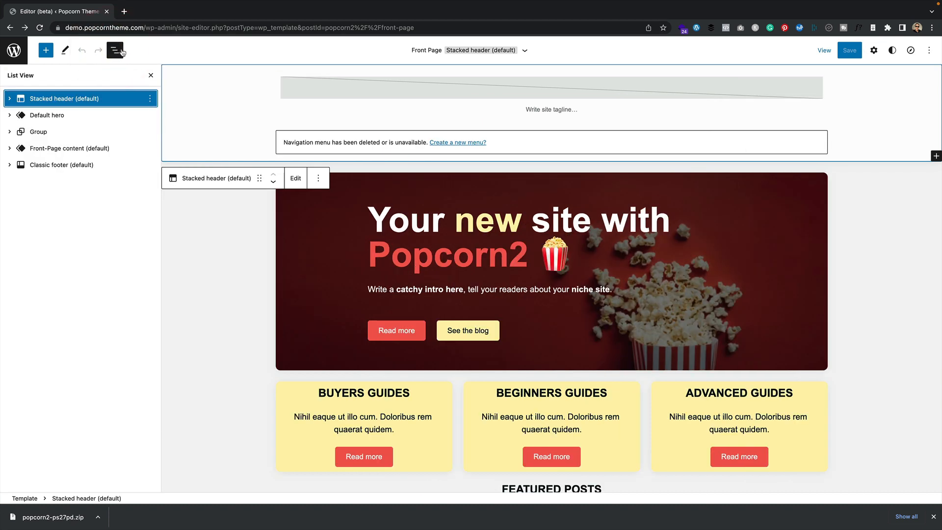
{"action": "left_click", "coordinate": [9, 99]}
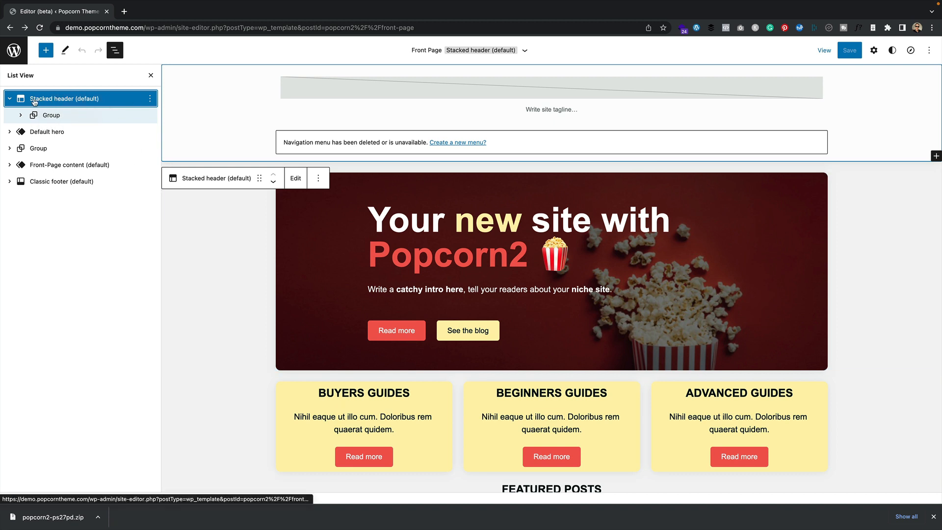
{"action": "left_click", "coordinate": [150, 100]}
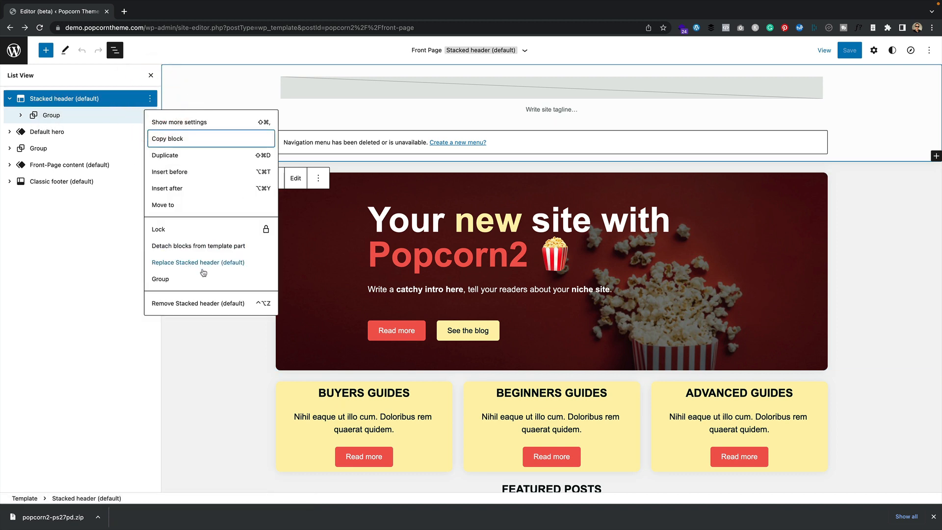
{"action": "left_click", "coordinate": [217, 263]}
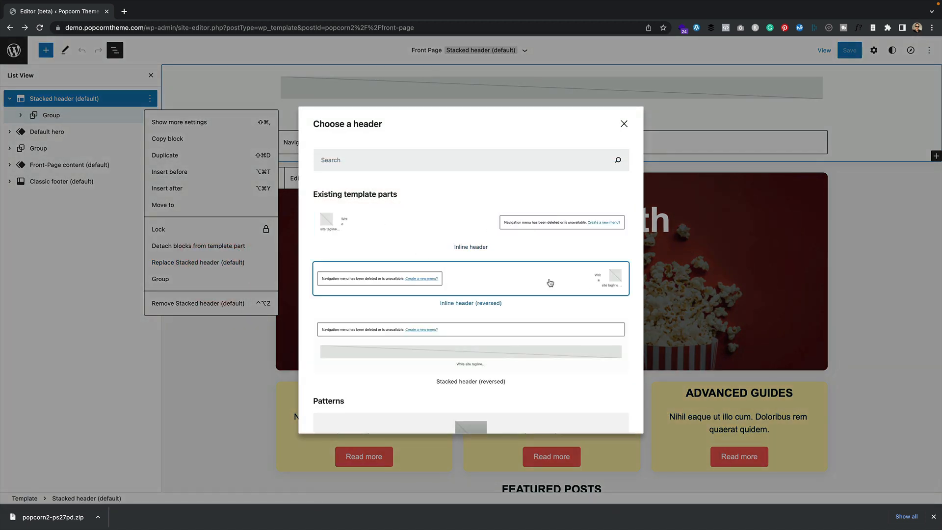
{"action": "scroll", "coordinate": [550, 283], "scroll_direction": "down", "scroll_amount": 2}
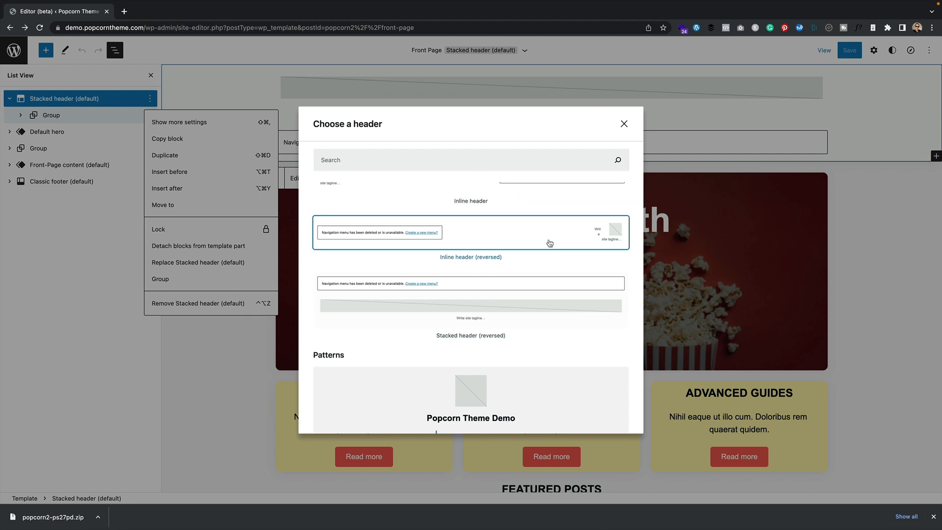
{"action": "scroll", "coordinate": [548, 242], "scroll_direction": "up", "scroll_amount": 2}
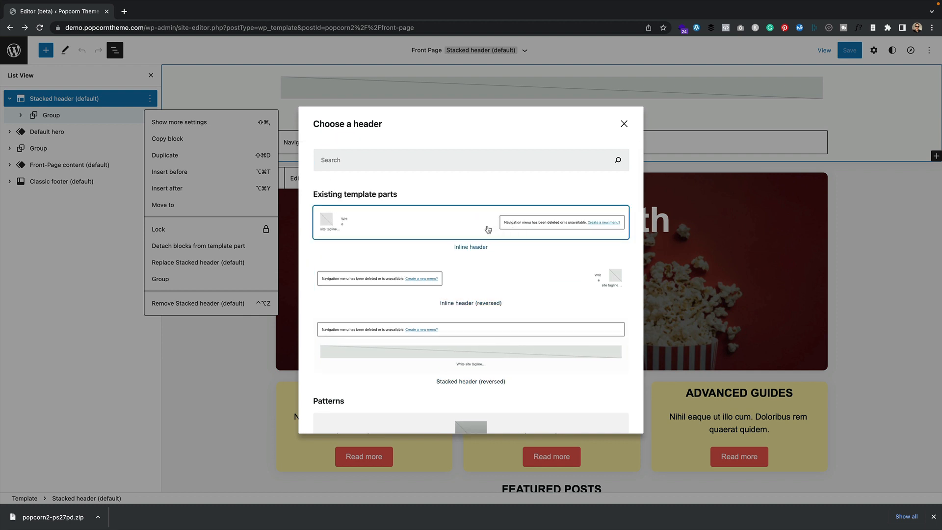
{"action": "left_click", "coordinate": [470, 230]}
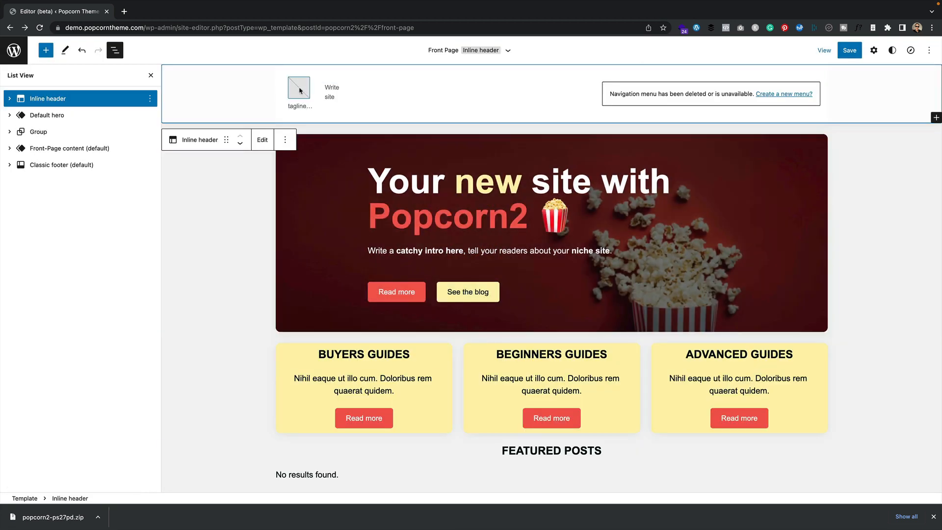
Upload logo.jpg from the full siite folder and set it as the header's site logo
{"action": "left_click", "coordinate": [300, 91]}
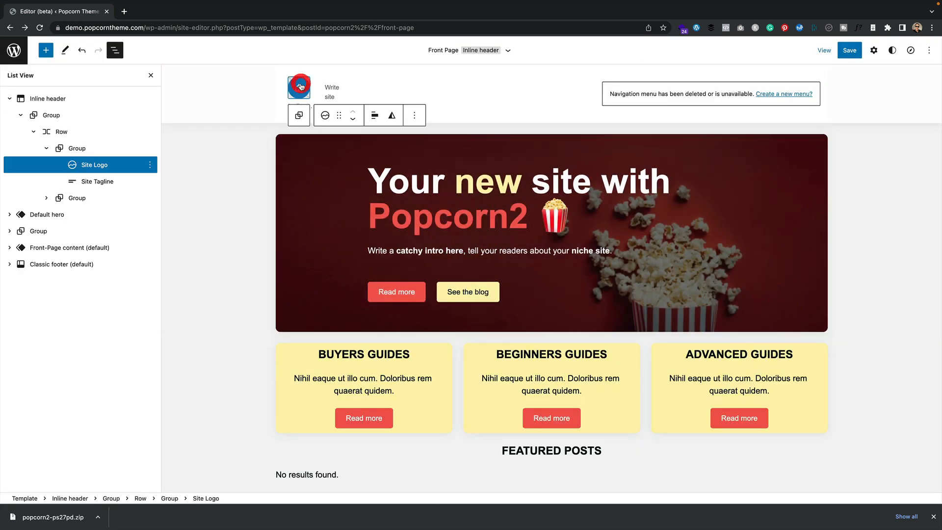
{"action": "left_click", "coordinate": [300, 89]}
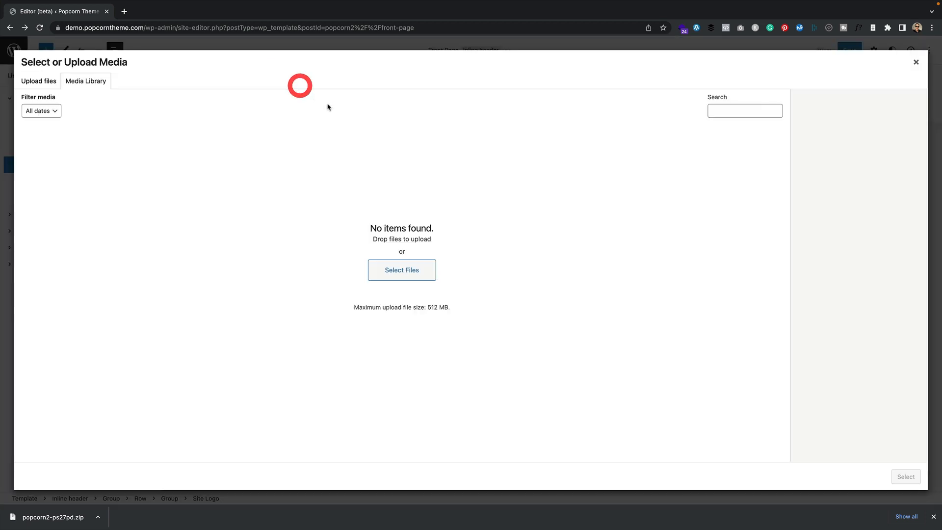
{"action": "left_click", "coordinate": [401, 273]}
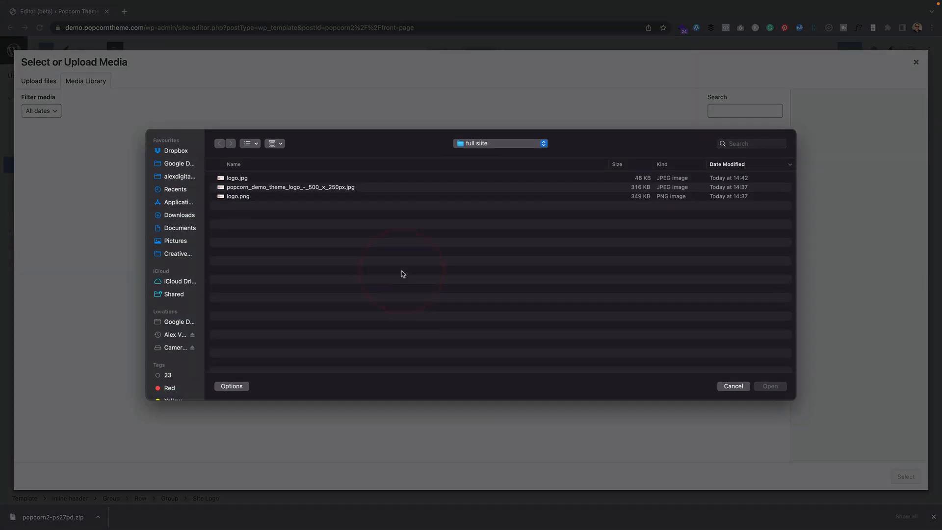
{"action": "left_click", "coordinate": [253, 180]}
{"action": "left_click", "coordinate": [771, 387]}
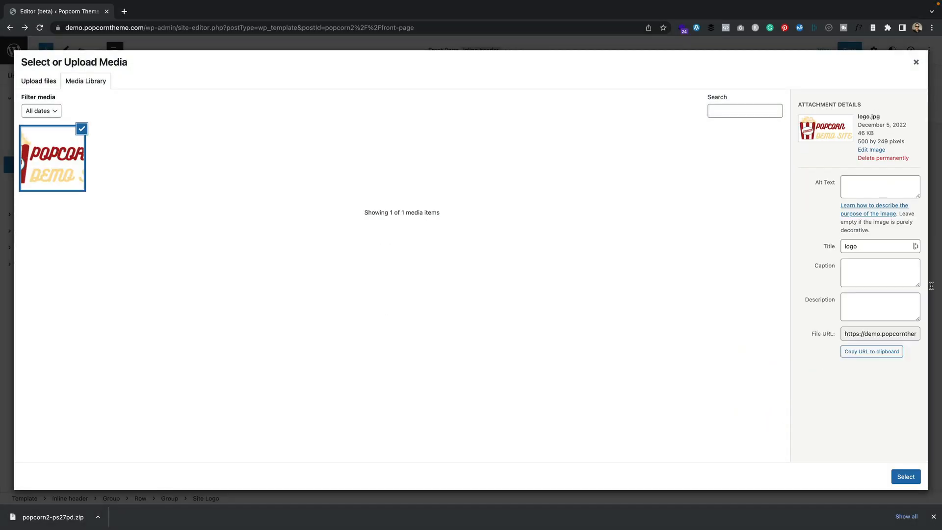
{"action": "left_click", "coordinate": [910, 477]}
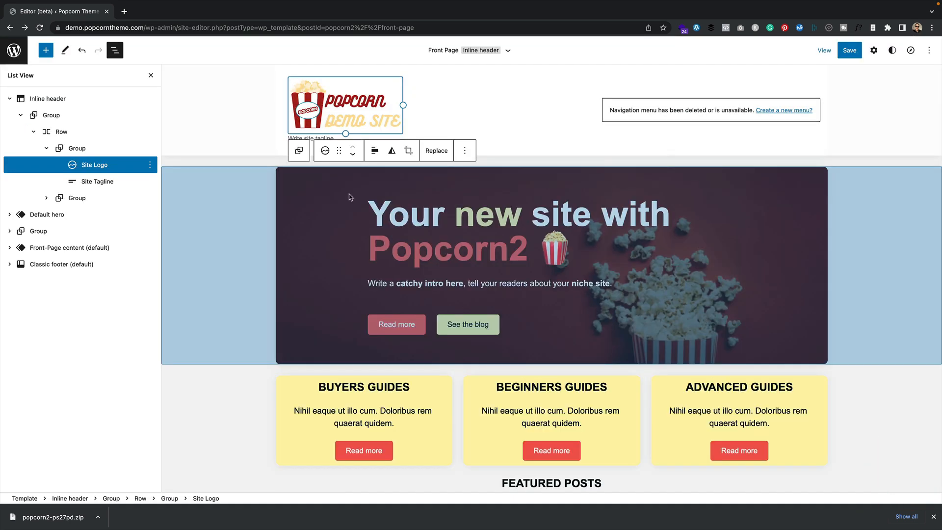
Enlarge the site logo slightly and remove the Site Tagline block beneath it
{"action": "mouse_move", "coordinate": [404, 105]}
{"action": "left_mouse_down"}
{"action": "mouse_move", "coordinate": [448, 109]}
{"action": "mouse_move", "coordinate": [415, 109]}
{"action": "left_mouse_up"}
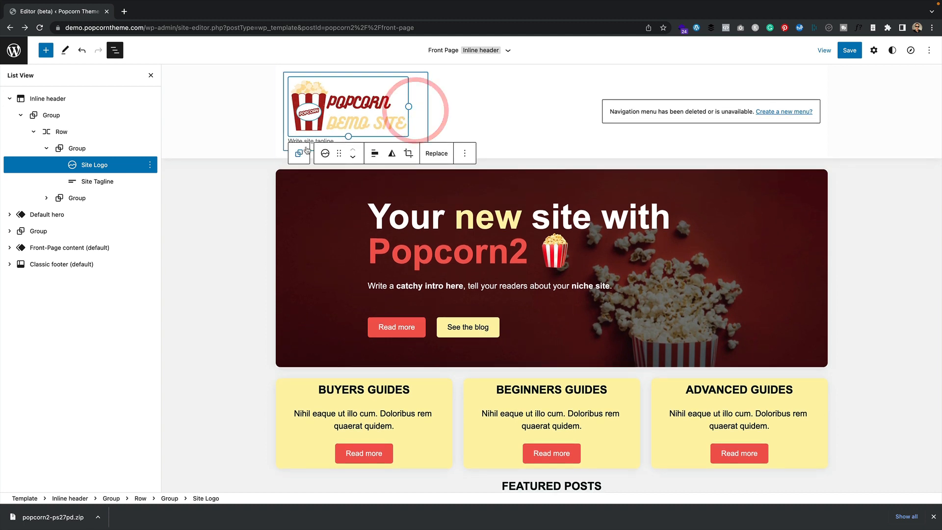
{"action": "left_click", "coordinate": [531, 141]}
{"action": "left_click", "coordinate": [308, 141]}
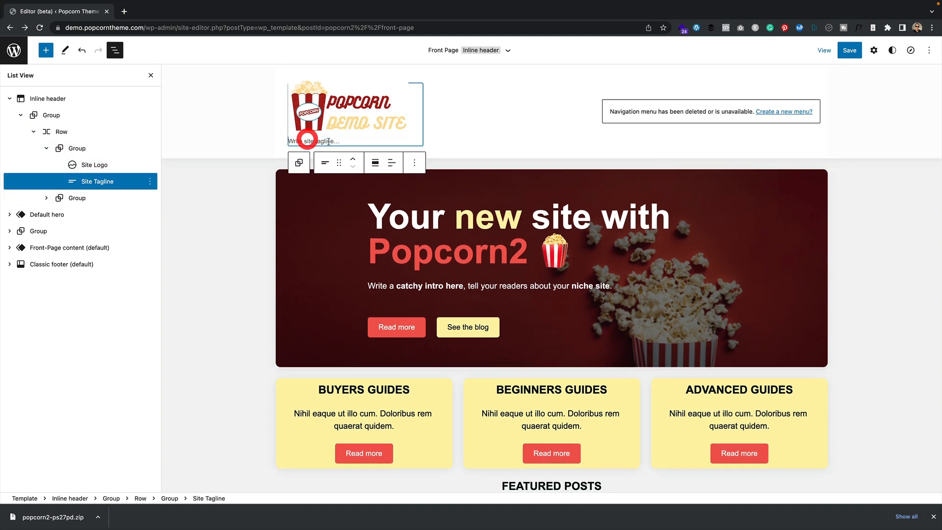
{"action": "left_click", "coordinate": [414, 162]}
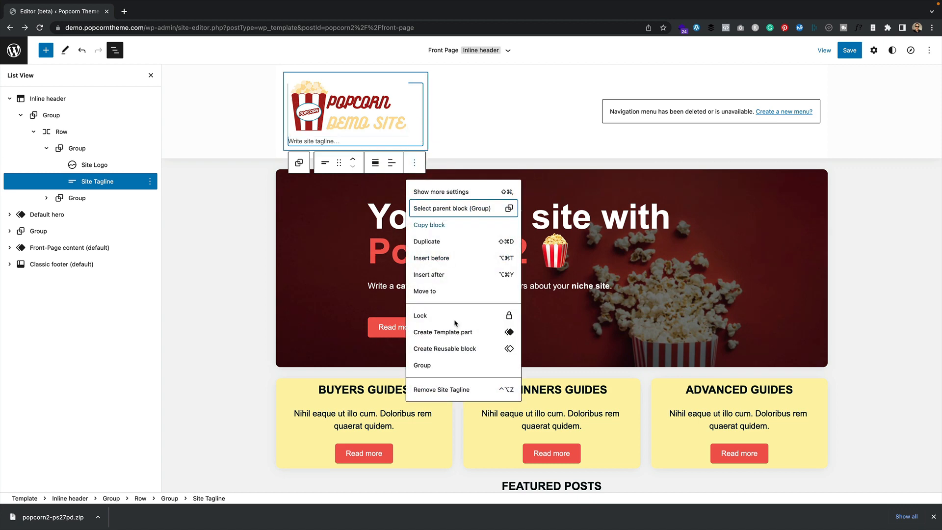
{"action": "left_click", "coordinate": [461, 391]}
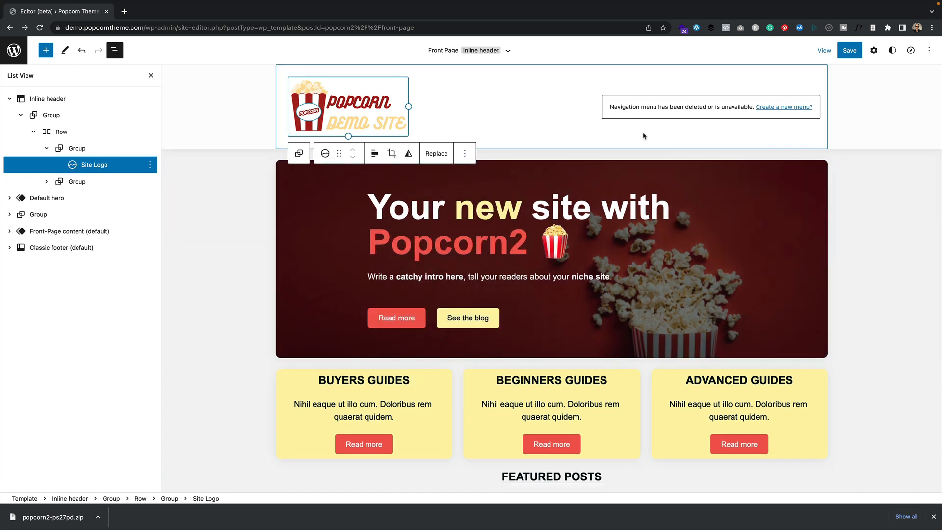
Create a new menu for the header's Navigation block and save the site changes
{"action": "left_click", "coordinate": [684, 107]}
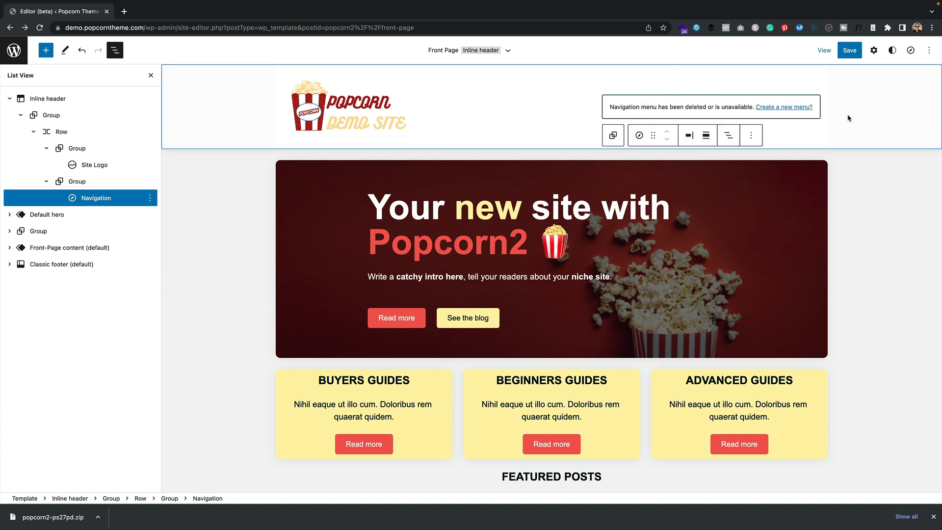
{"action": "left_click", "coordinate": [875, 51]}
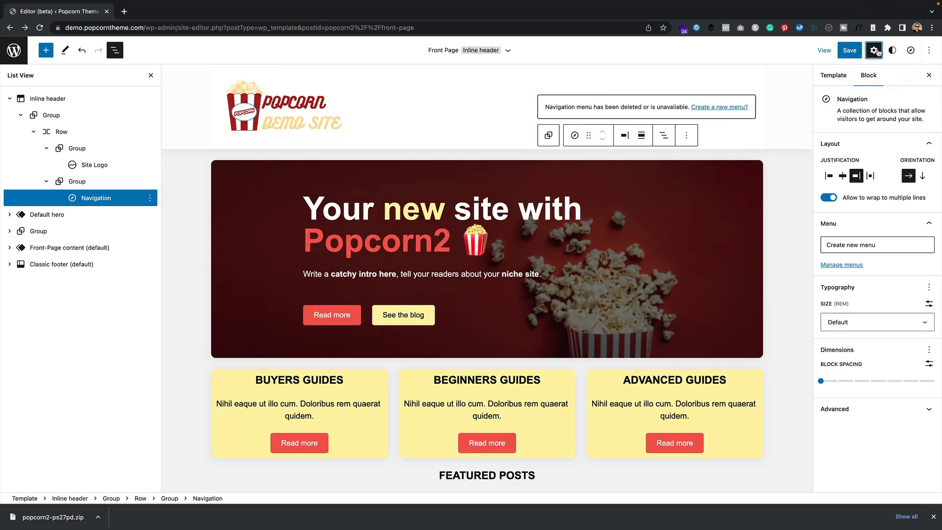
{"action": "left_click", "coordinate": [877, 245]}
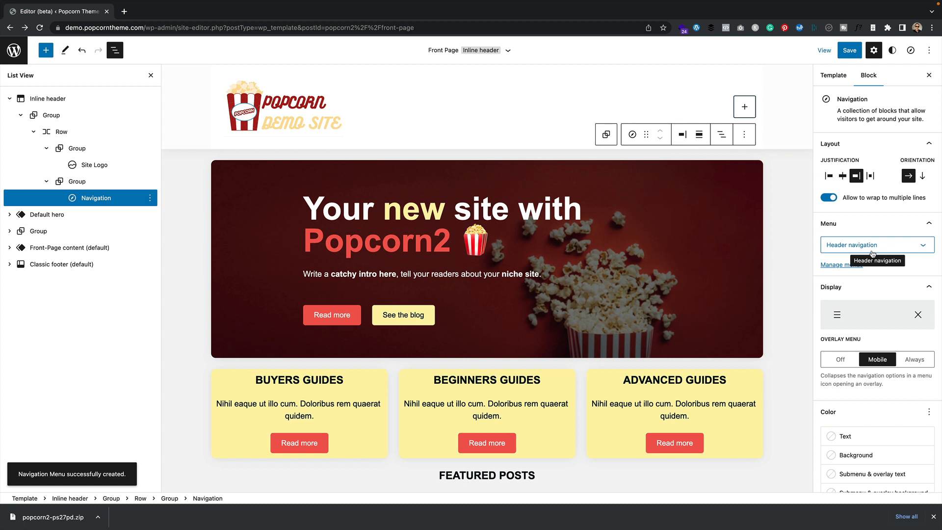
{"action": "left_click", "coordinate": [851, 50]}
{"action": "left_click", "coordinate": [848, 50]}
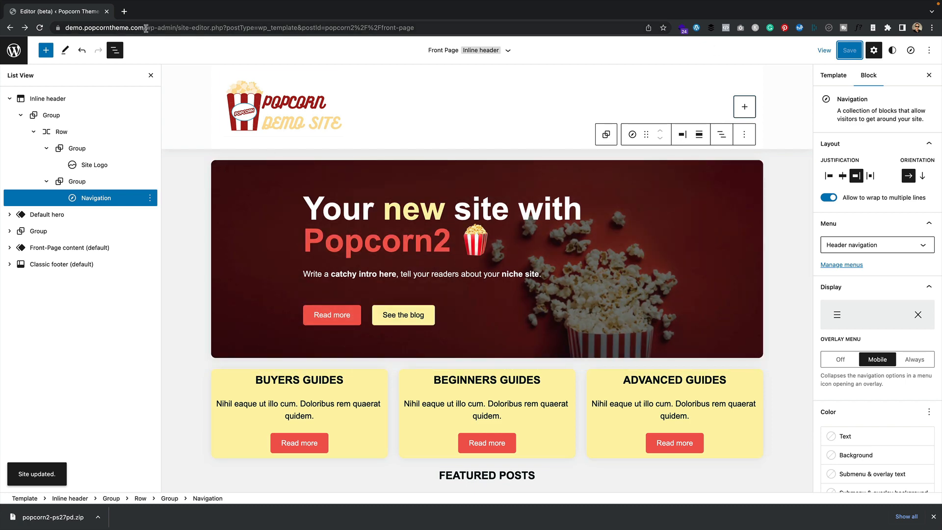
Open the live front page at demo.popcorntheme.com to check the new header
{"action": "left_click_drag", "start_coordinate": [145, 28], "coordinate": [749, 33]}
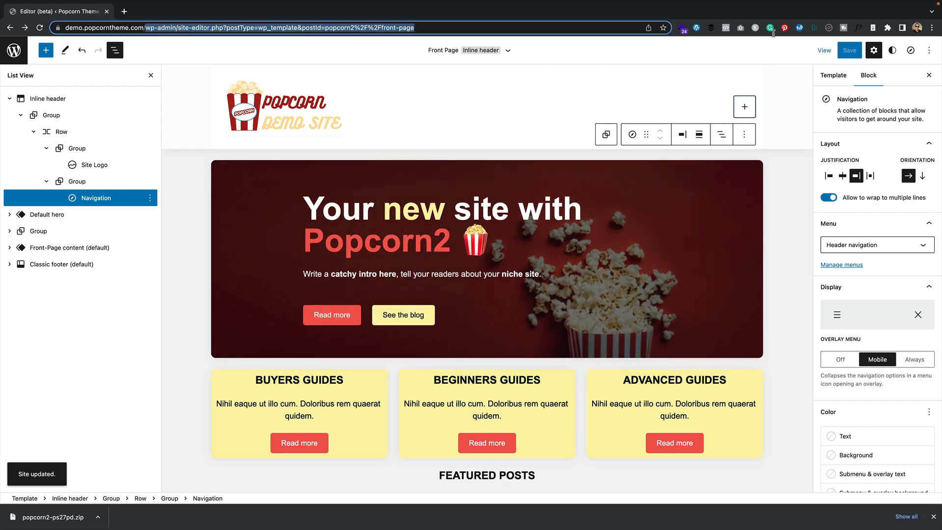
{"action": "left_click_drag", "start_coordinate": [168, 28], "coordinate": [279, 27]}
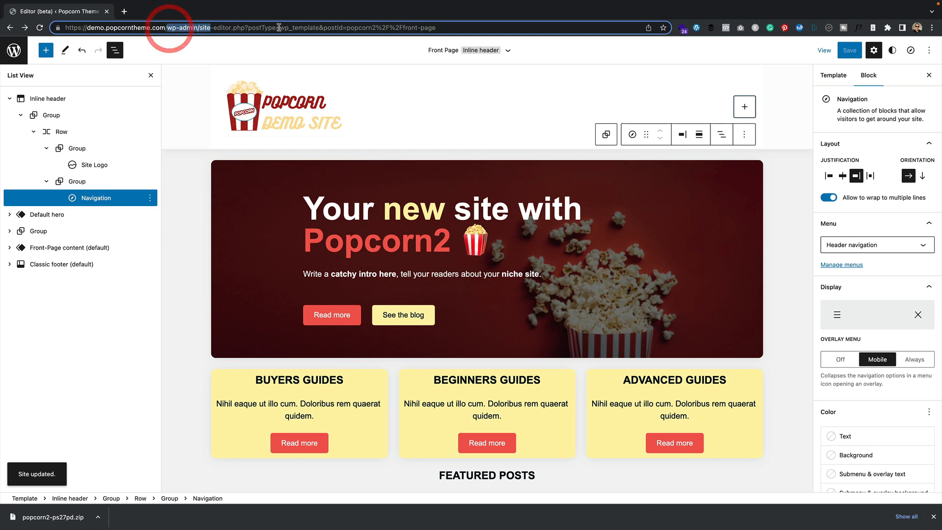
{"action": "left_click", "coordinate": [606, 24], "text": "shift"}
{"action": "key", "text": "BackSpace"}
{"action": "key", "text": "Return"}
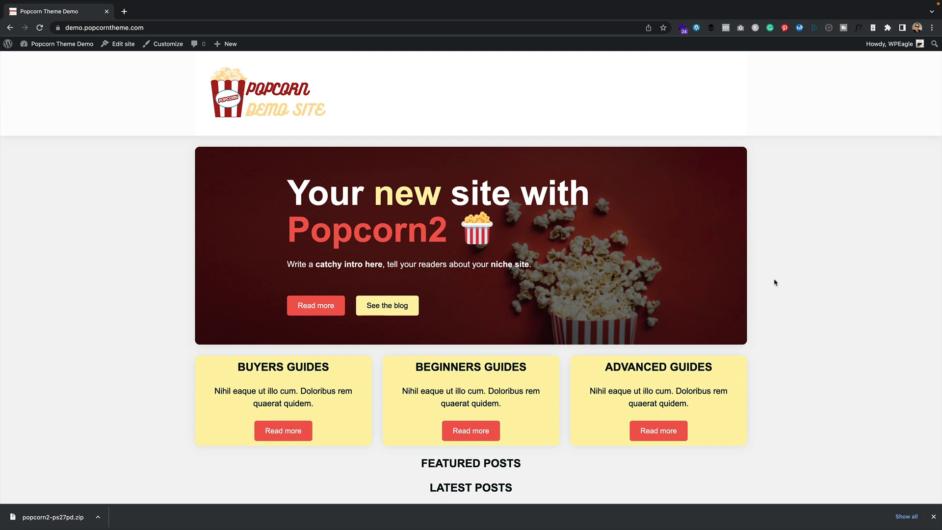
Go to the post categories in the site's admin area and add a category named Popcorn Machines
{"action": "scroll", "coordinate": [128, 136], "scroll_direction": "down", "scroll_amount": 1}
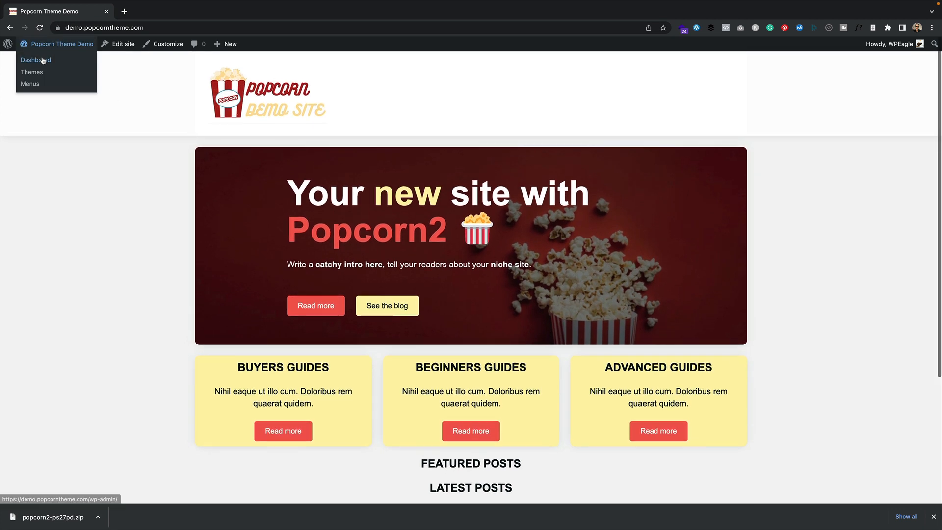
{"action": "left_click", "coordinate": [47, 58]}
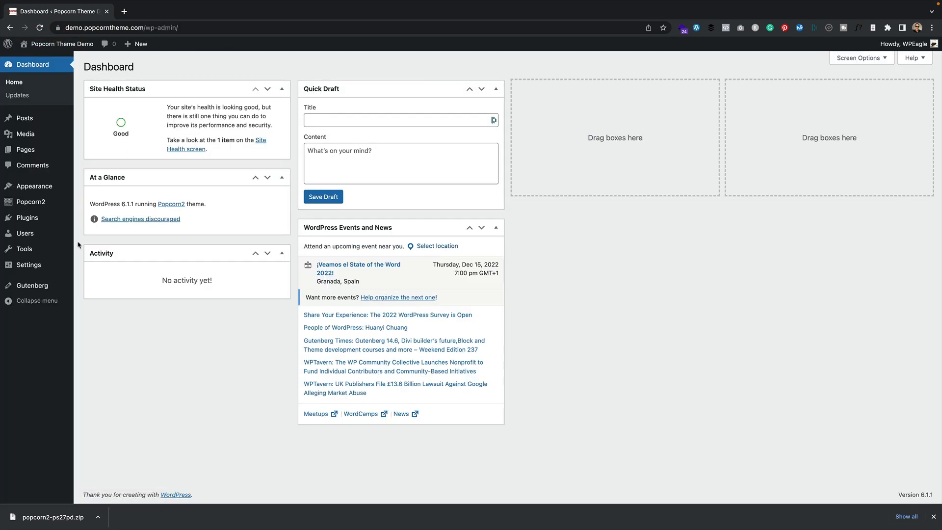
{"action": "mouse_move", "coordinate": [42, 123]}
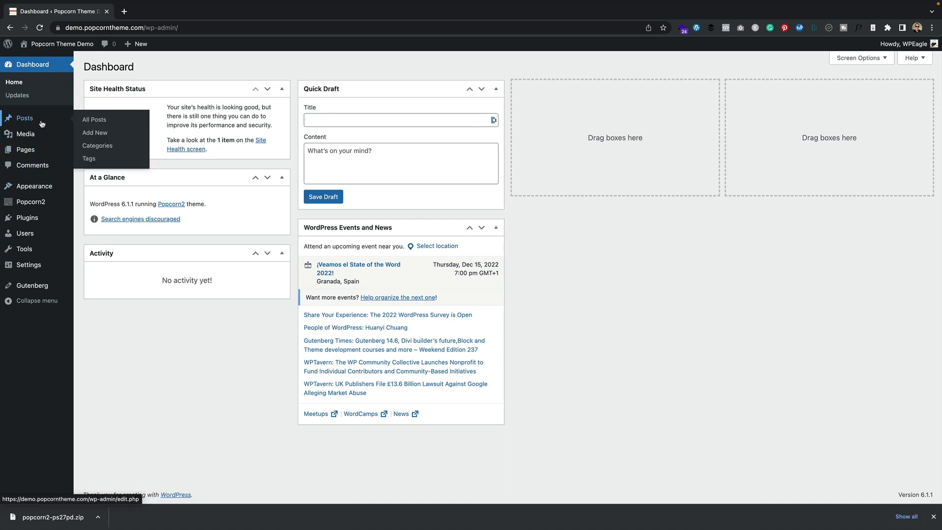
{"action": "left_click", "coordinate": [101, 146]}
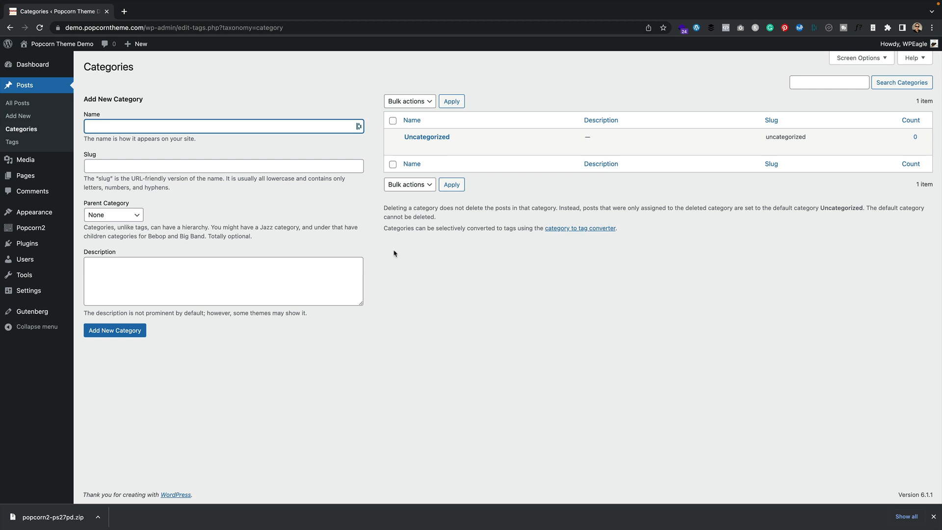
{"action": "left_click", "coordinate": [194, 122]}
{"action": "left_click", "coordinate": [114, 331]}
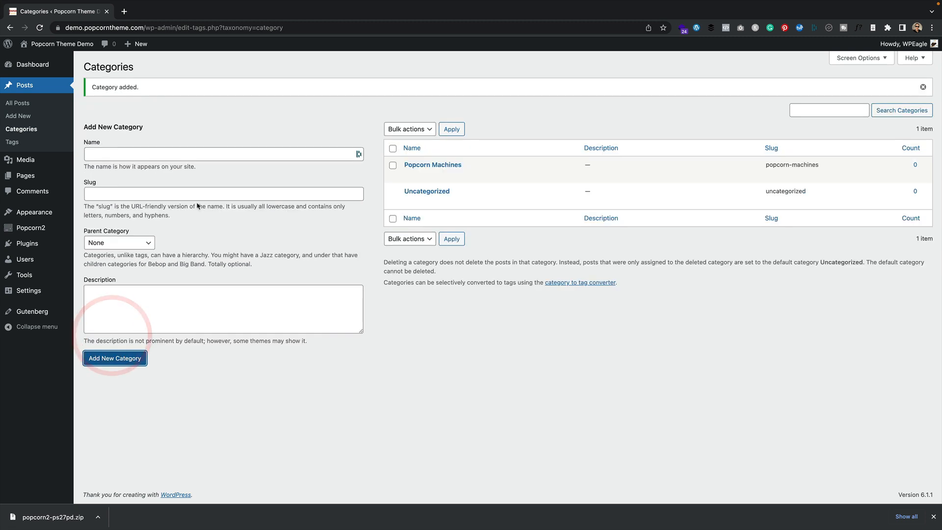
Add a post category named Popcorn Health Advice
{"action": "left_click", "coordinate": [192, 149]}
{"action": "type", "text": "Popcorn Health Advice"}
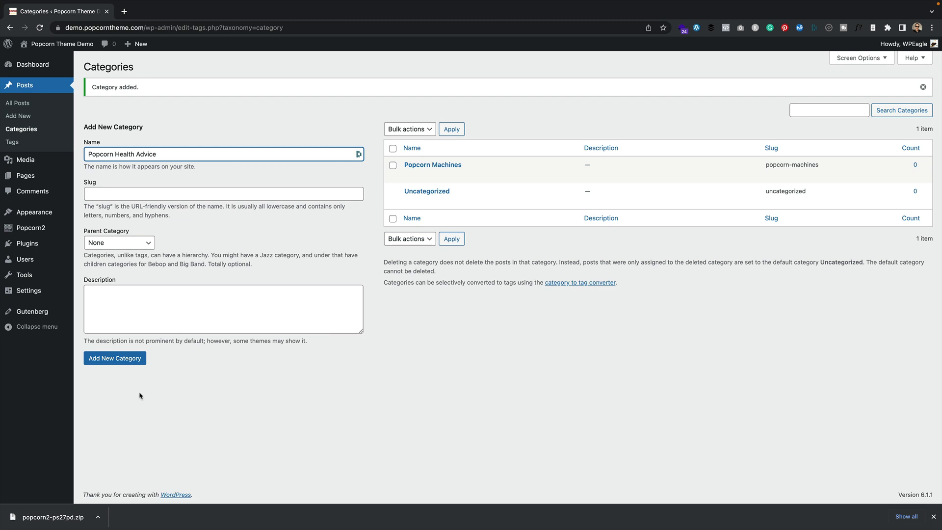
{"action": "left_click", "coordinate": [114, 358]}
Add a post category named Popcorn Recipes, correcting the spelling of its name before adding it
{"action": "left_click", "coordinate": [165, 155]}
{"action": "type", "text": "P"}
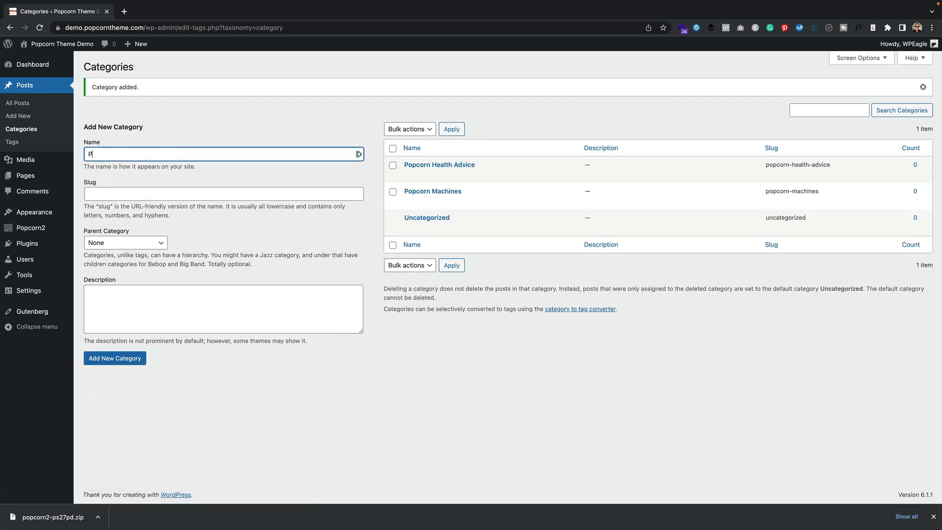
{"action": "type", "text": "opcorn Reciepes"}
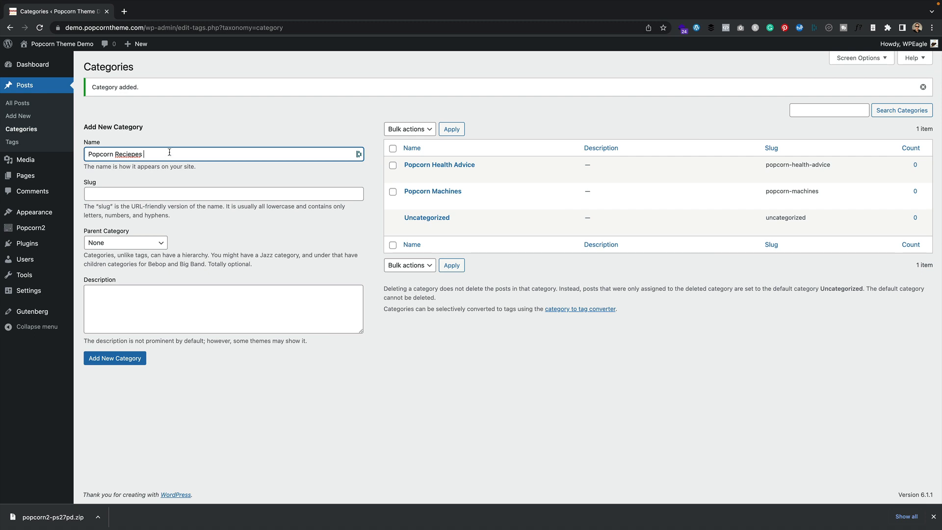
{"action": "right_click", "coordinate": [121, 155]}
{"action": "left_click", "coordinate": [189, 158]}
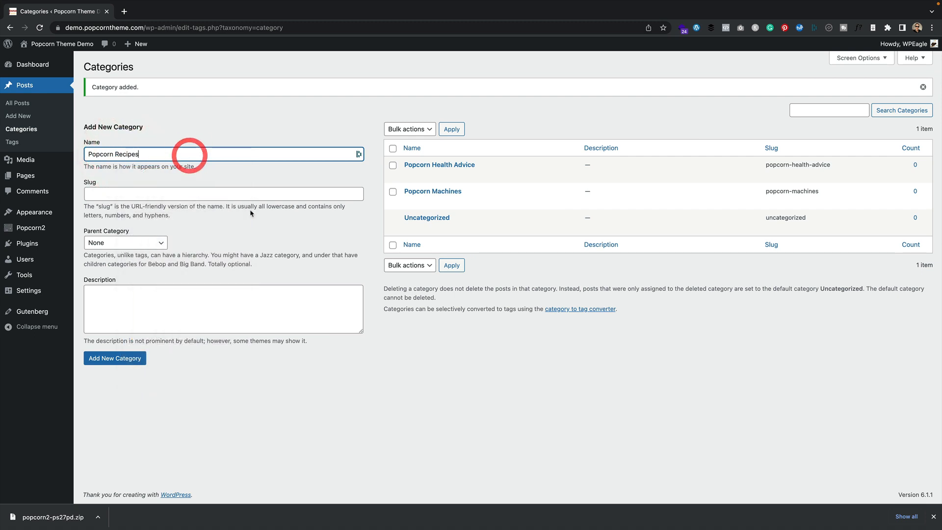
{"action": "left_click", "coordinate": [114, 357]}
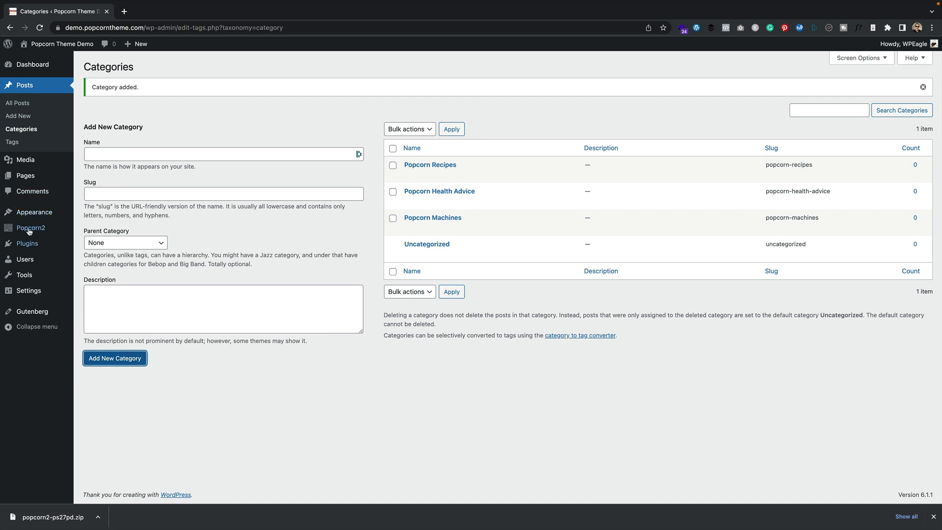
Create a new page titled "Contact us" and publish it
{"action": "mouse_move", "coordinate": [26, 175]}
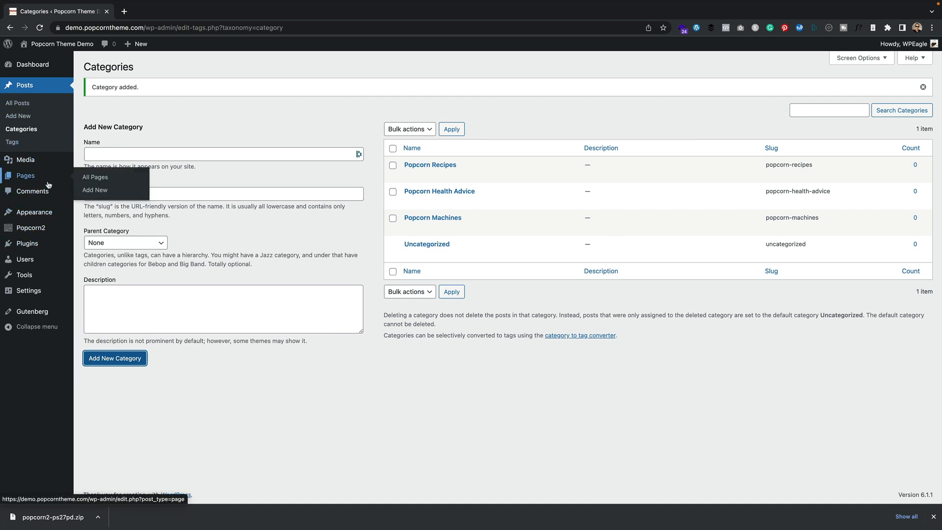
{"action": "left_click", "coordinate": [102, 190]}
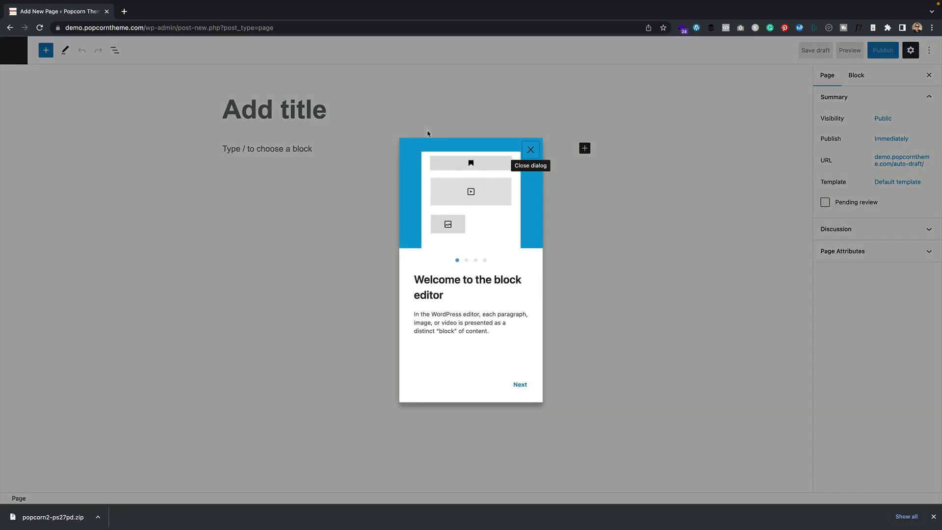
{"action": "left_click", "coordinate": [363, 127]}
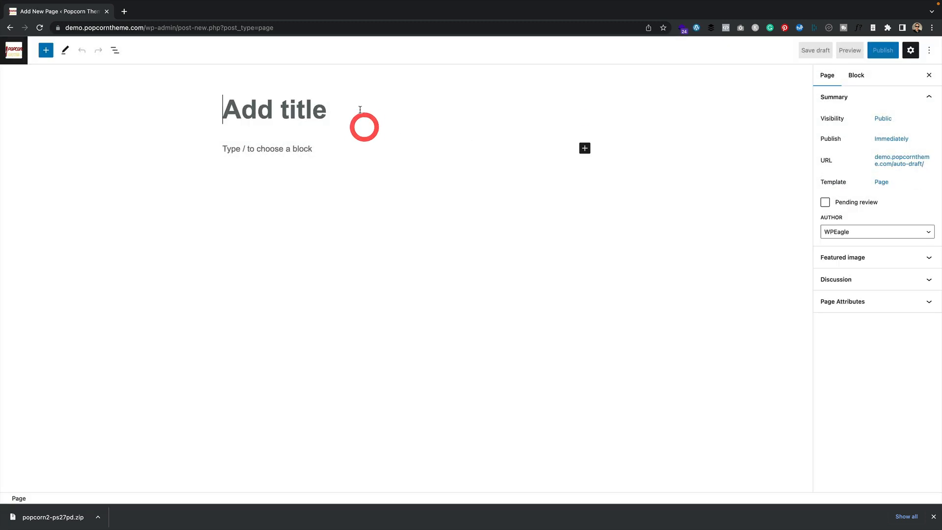
{"action": "type", "text": "Conta"}
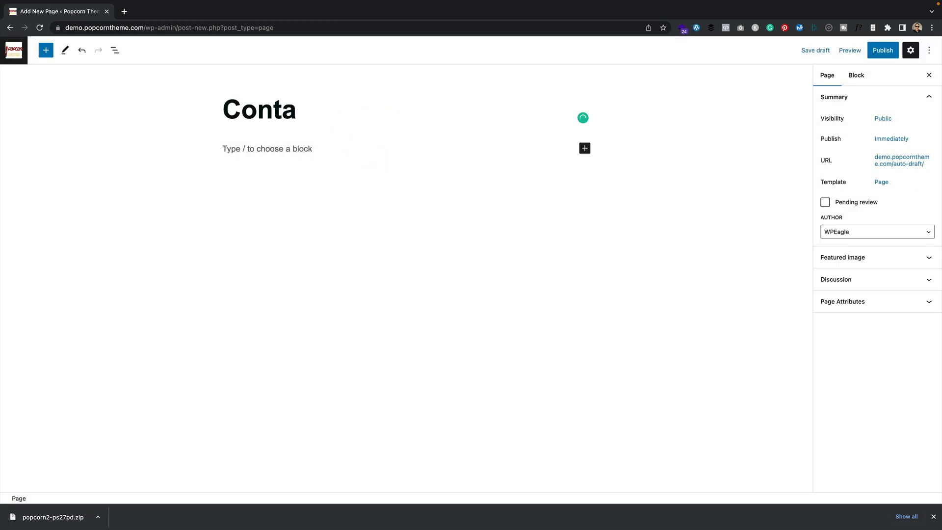
{"action": "type", "text": "ct us"}
{"action": "left_click", "coordinate": [883, 51]}
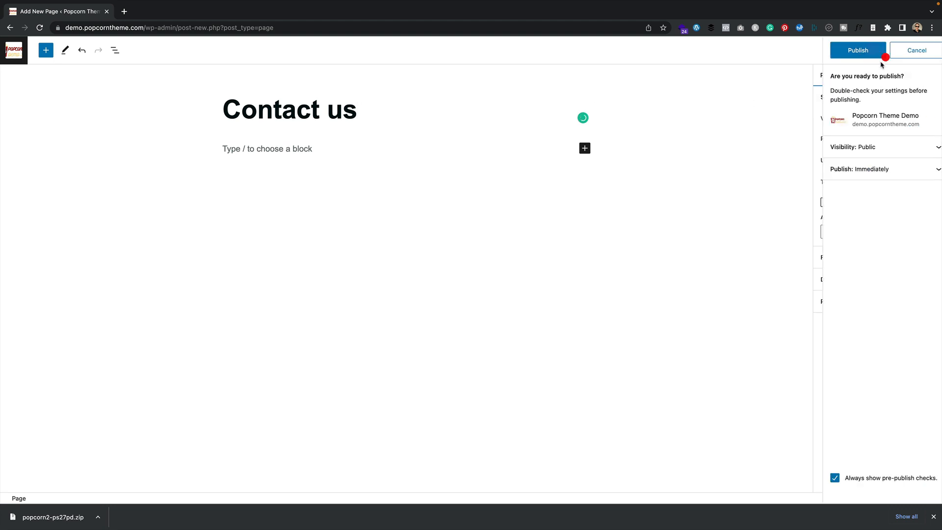
{"action": "left_click", "coordinate": [869, 52]}
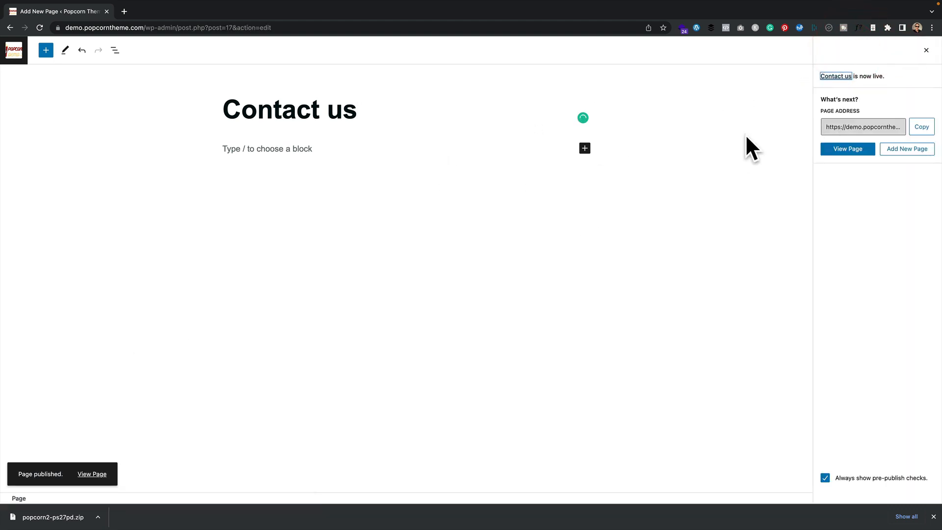
Create another new page titled "About us" and publish it
{"action": "left_click", "coordinate": [912, 149]}
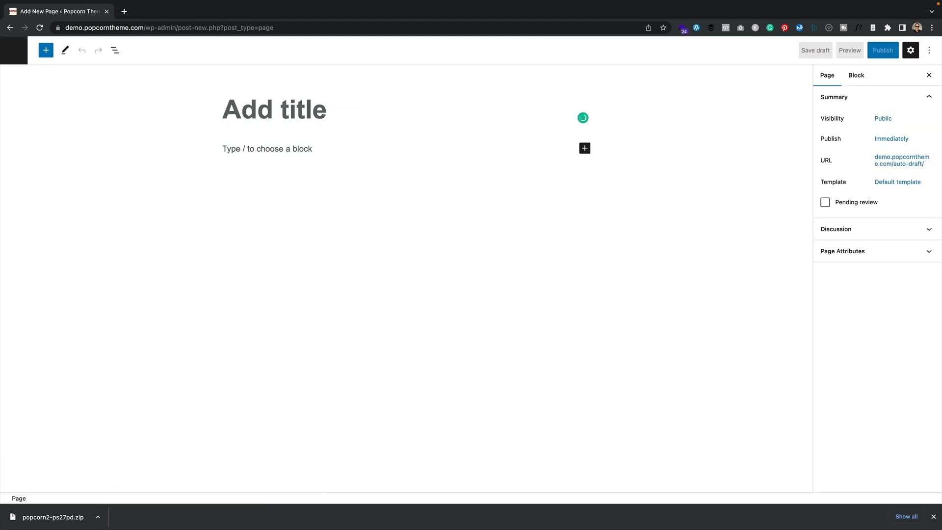
{"action": "type", "text": "About us"}
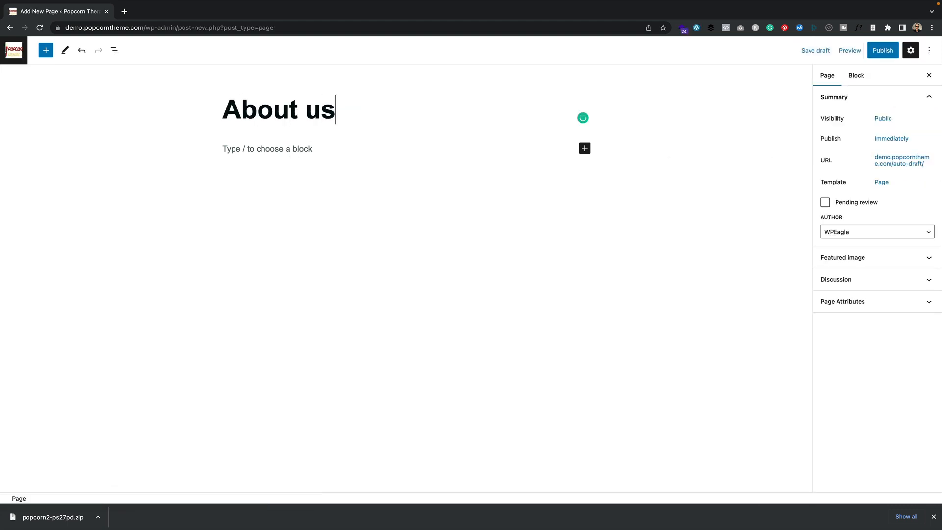
{"action": "left_click", "coordinate": [885, 51]}
{"action": "left_click", "coordinate": [856, 51]}
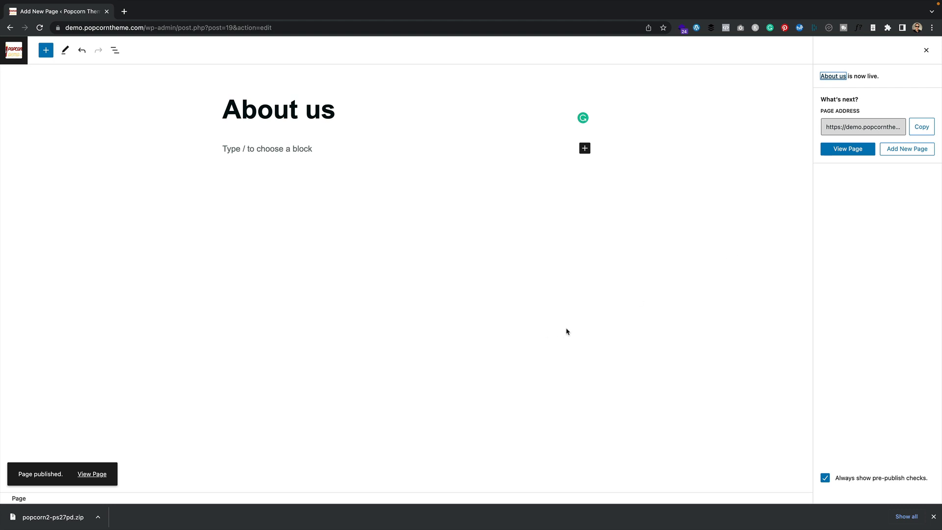
{"action": "left_click", "coordinate": [927, 50]}
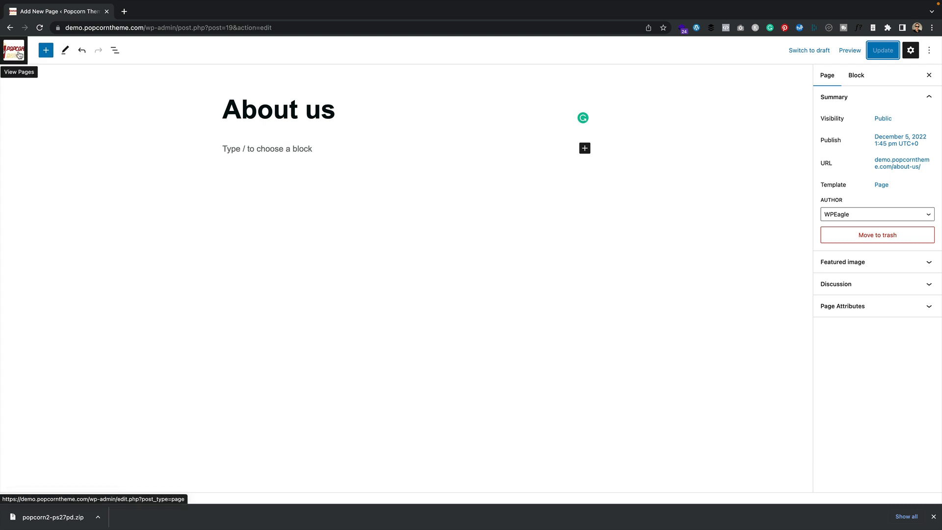
Leave the page editor, open the site's menu management screen and name the new menu Main Navigation
{"action": "left_click", "coordinate": [16, 54]}
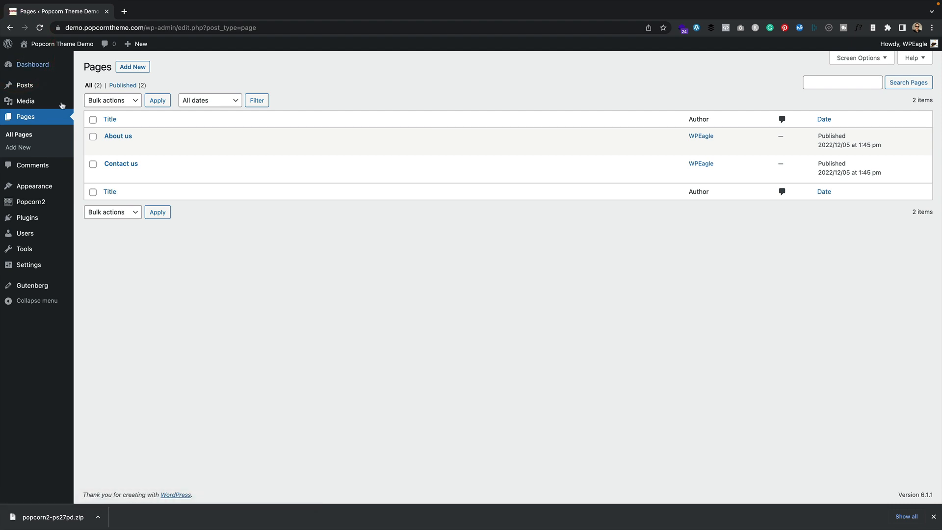
{"action": "mouse_move", "coordinate": [59, 187]}
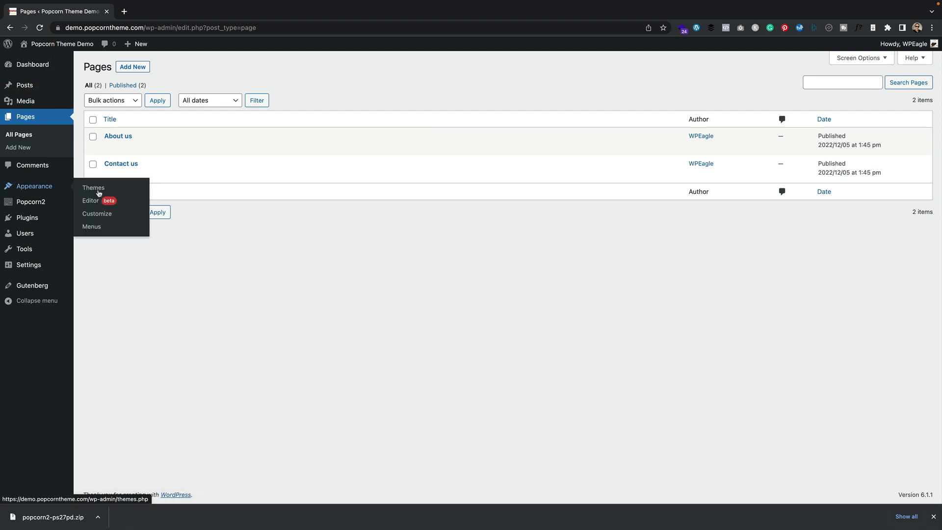
{"action": "left_click", "coordinate": [103, 228]}
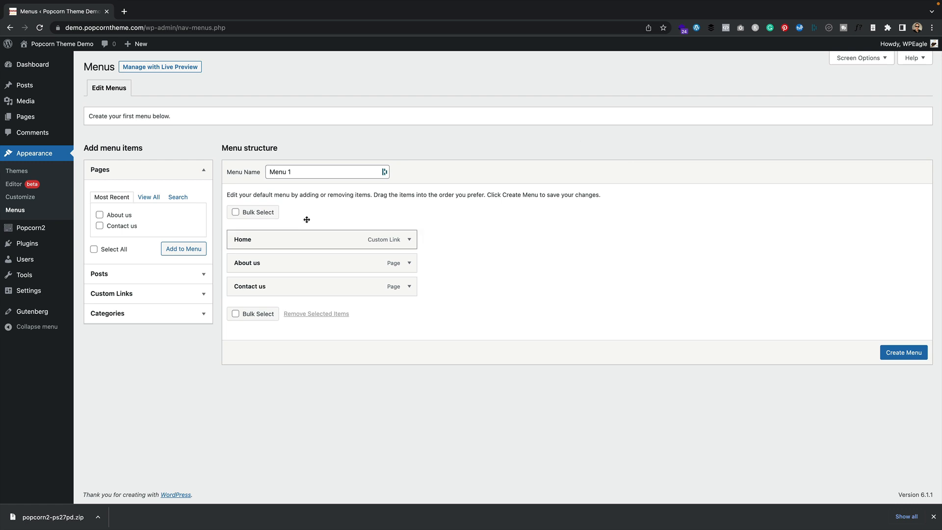
{"action": "triple_click", "coordinate": [320, 172]}
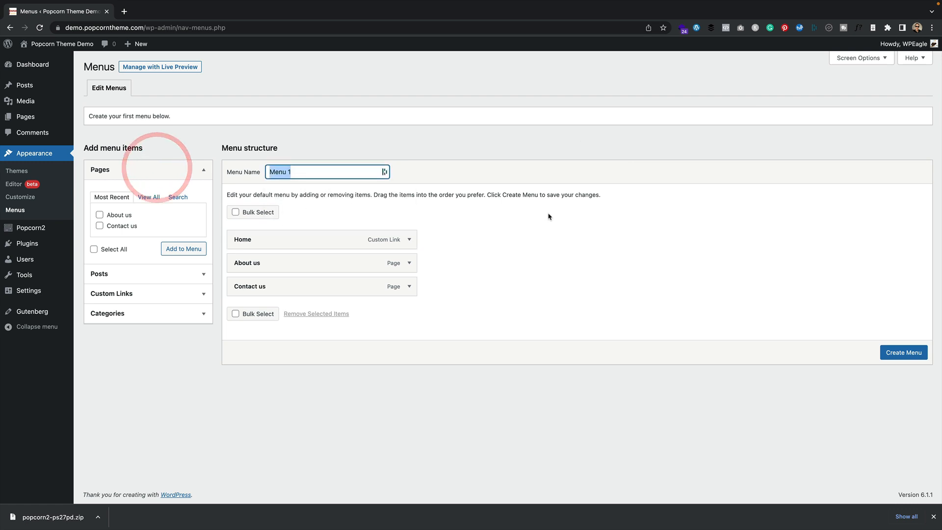
{"action": "type", "text": "Mai"}
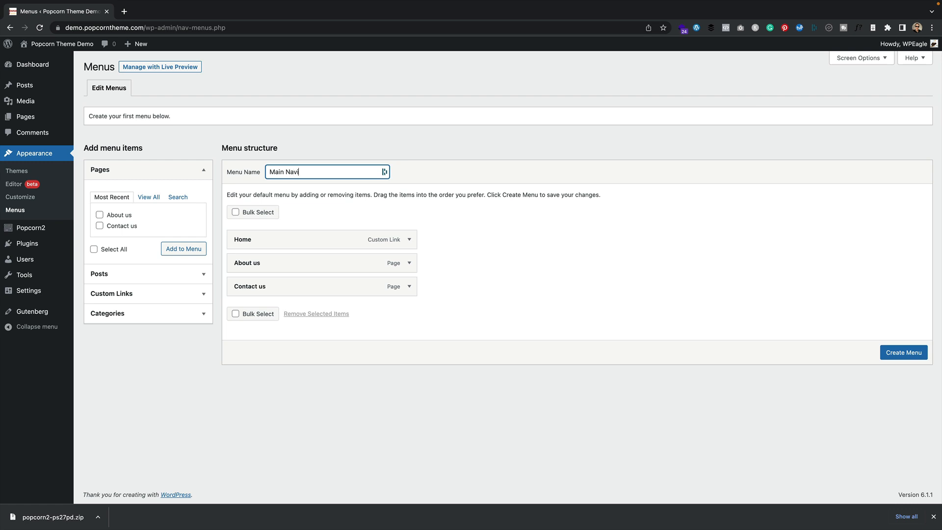
{"action": "left_click", "coordinate": [623, 209]}
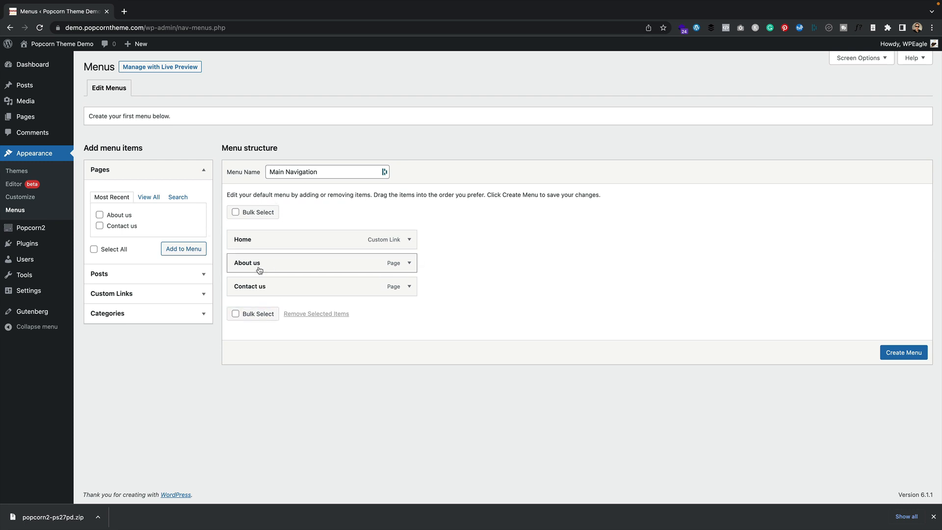
Shorten the navigation label of the "About us" menu item to About
{"action": "left_click", "coordinate": [409, 263]}
{"action": "left_click", "coordinate": [290, 294]}
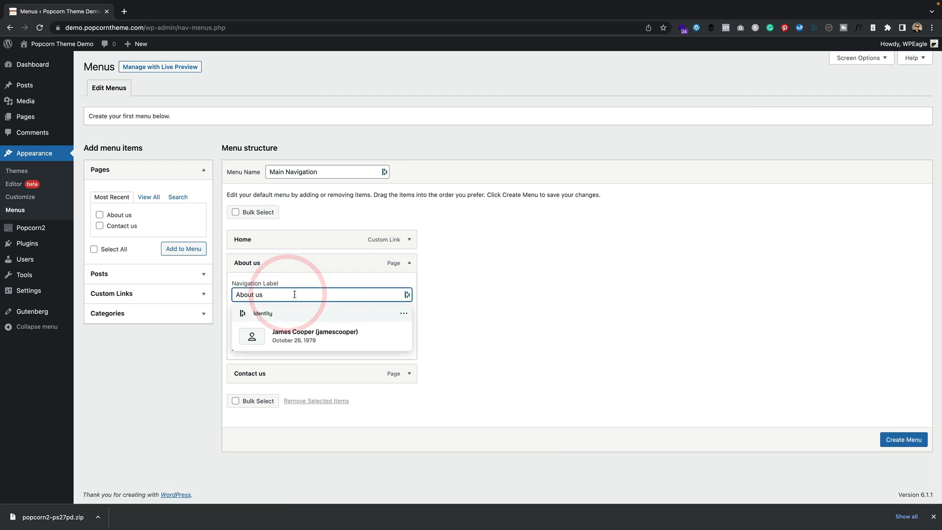
{"action": "key", "text": "BackSpace"}
{"action": "key", "text": "BackSpace"}
{"action": "key", "text": "BackSpace"}
Shorten the navigation label of the "Contact us" menu item to Contact
{"action": "left_click", "coordinate": [410, 374]}
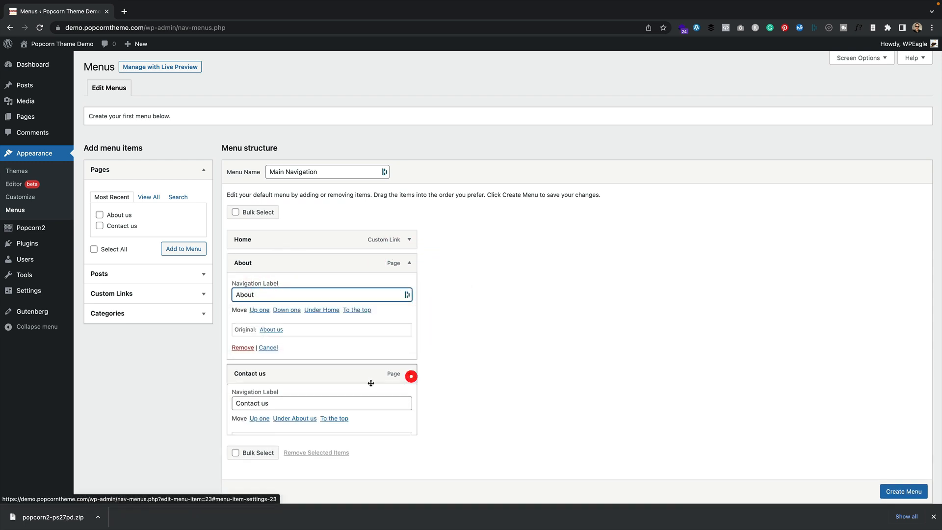
{"action": "scroll", "coordinate": [371, 383], "scroll_direction": "down", "scroll_amount": 2}
{"action": "left_click", "coordinate": [406, 355]}
{"action": "key", "text": "BackSpace"}
{"action": "key", "text": "BackSpace"}
{"action": "key", "text": "BackSpace"}
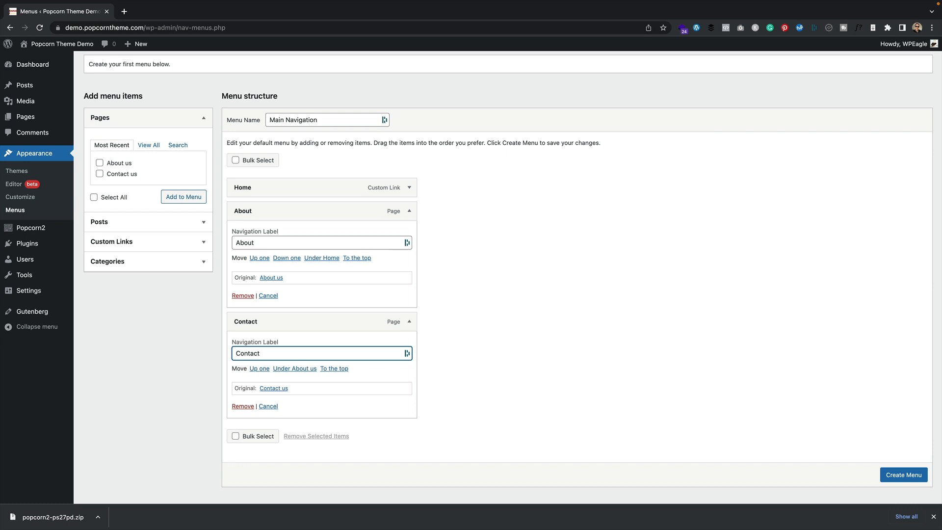
{"action": "left_click", "coordinate": [499, 320]}
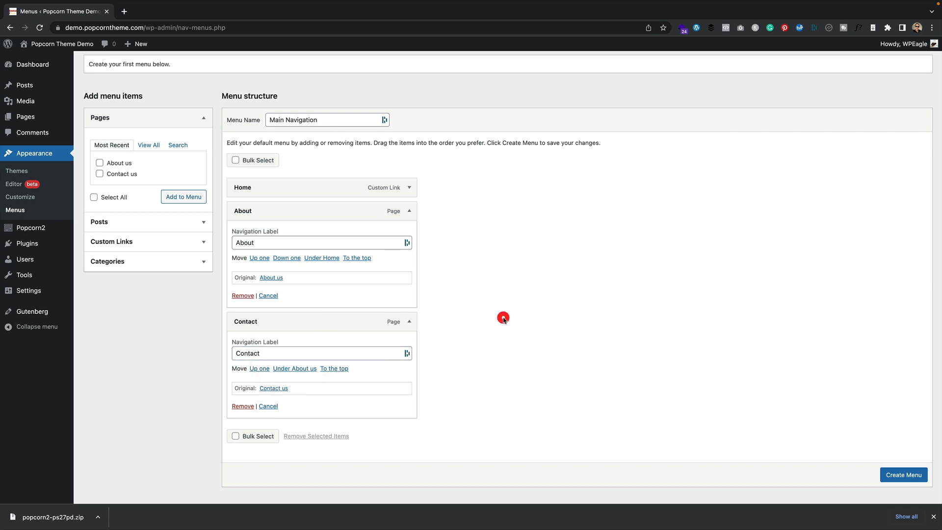
Add the categories Popcorn Health Advice, Popcorn Machines and Popcorn Recipes to the menu
{"action": "left_click", "coordinate": [168, 268]}
{"action": "left_click", "coordinate": [145, 204]}
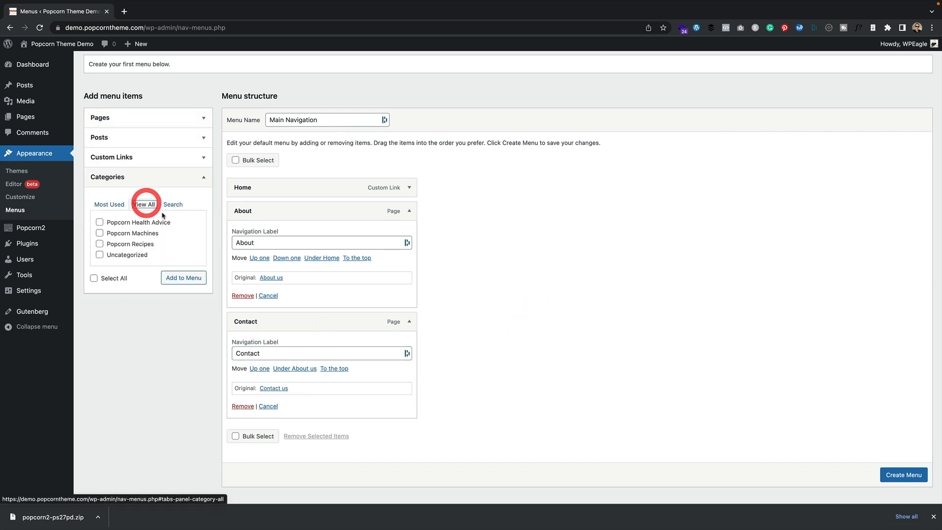
{"action": "left_click", "coordinate": [100, 222]}
{"action": "left_click", "coordinate": [100, 233]}
{"action": "left_click", "coordinate": [100, 244]}
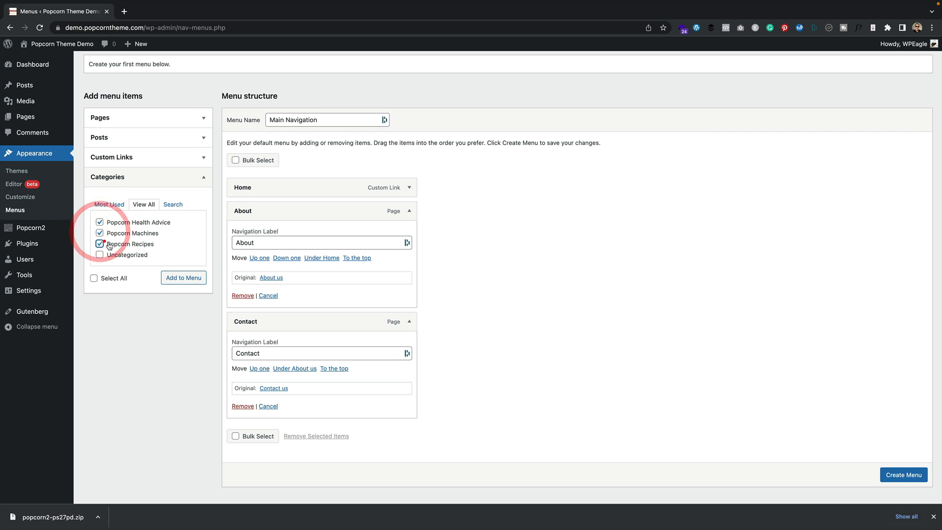
{"action": "left_click", "coordinate": [184, 278]}
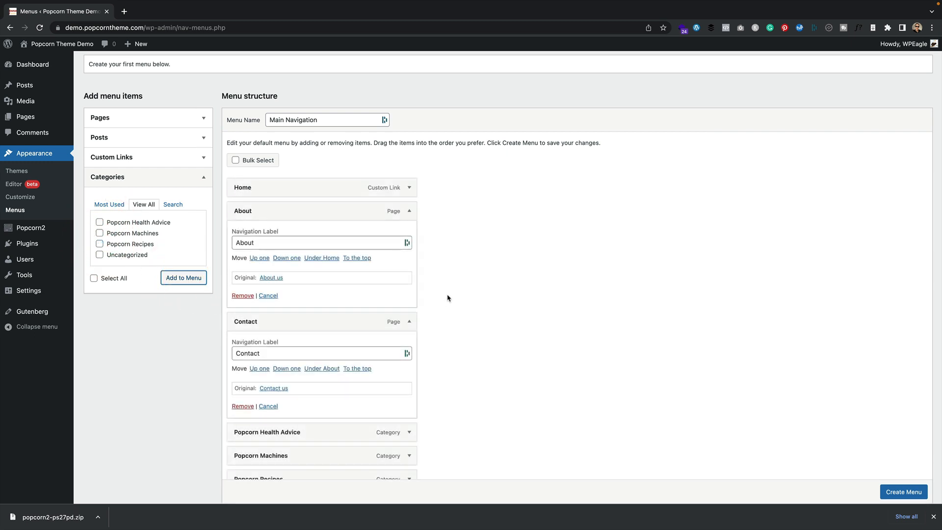
Move the Popcorn Health Advice, Popcorn Machines and Popcorn Recipes menu items between Home and About, in that order
{"action": "scroll", "coordinate": [448, 297], "scroll_direction": "down", "scroll_amount": 3}
{"action": "mouse_move", "coordinate": [351, 341]}
{"action": "left_mouse_down"}
{"action": "mouse_move", "coordinate": [475, 250]}
{"action": "mouse_move", "coordinate": [359, 110]}
{"action": "mouse_move", "coordinate": [348, 113]}
{"action": "left_mouse_up"}
{"action": "mouse_move", "coordinate": [364, 375]}
{"action": "left_mouse_down"}
{"action": "mouse_move", "coordinate": [389, 138]}
{"action": "mouse_move", "coordinate": [324, 153]}
{"action": "left_mouse_up"}
{"action": "mouse_move", "coordinate": [322, 391]}
{"action": "left_mouse_down"}
{"action": "mouse_move", "coordinate": [540, 309]}
{"action": "mouse_move", "coordinate": [320, 160]}
{"action": "mouse_move", "coordinate": [321, 175]}
{"action": "left_mouse_up"}
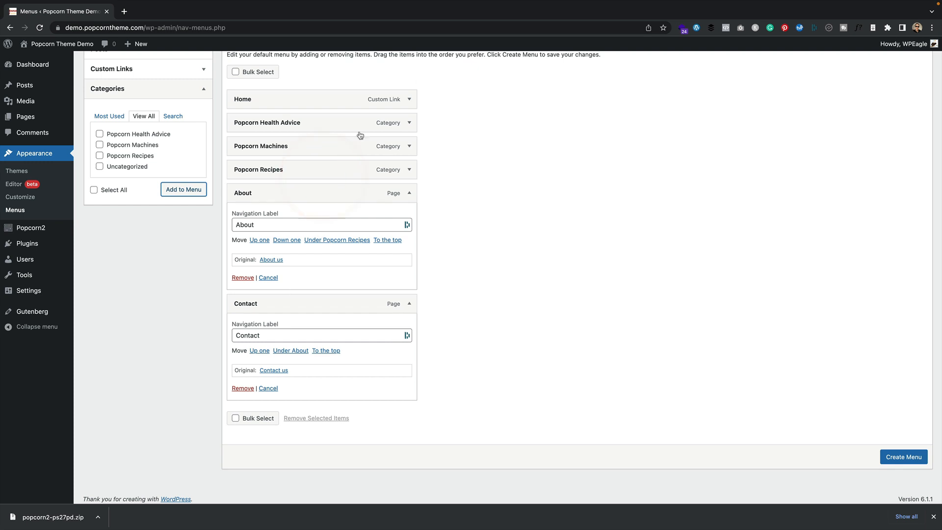
{"action": "scroll", "coordinate": [361, 135], "scroll_direction": "up", "scroll_amount": 3}
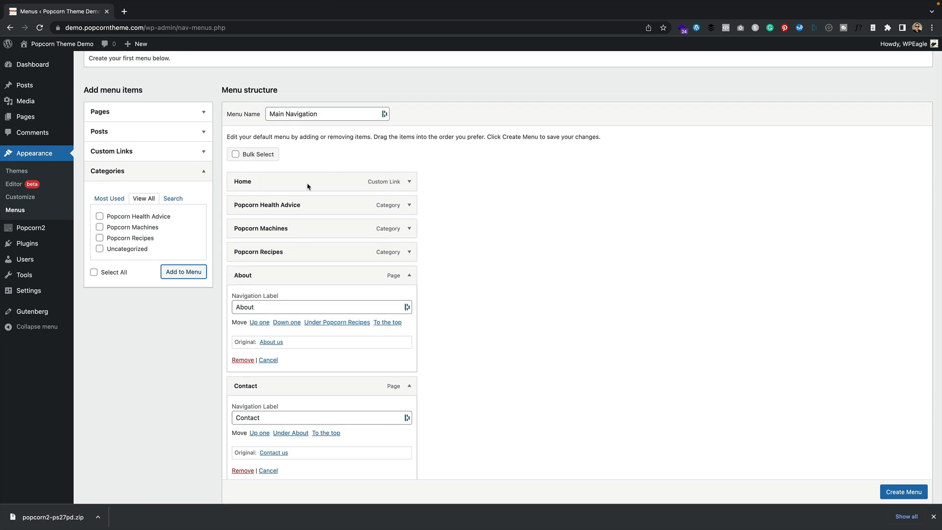
Create the Main Navigation menu with its arranged items, and open the site's front page in the site editor
{"action": "scroll", "coordinate": [671, 280], "scroll_direction": "down", "scroll_amount": 3}
{"action": "left_click", "coordinate": [902, 450]}
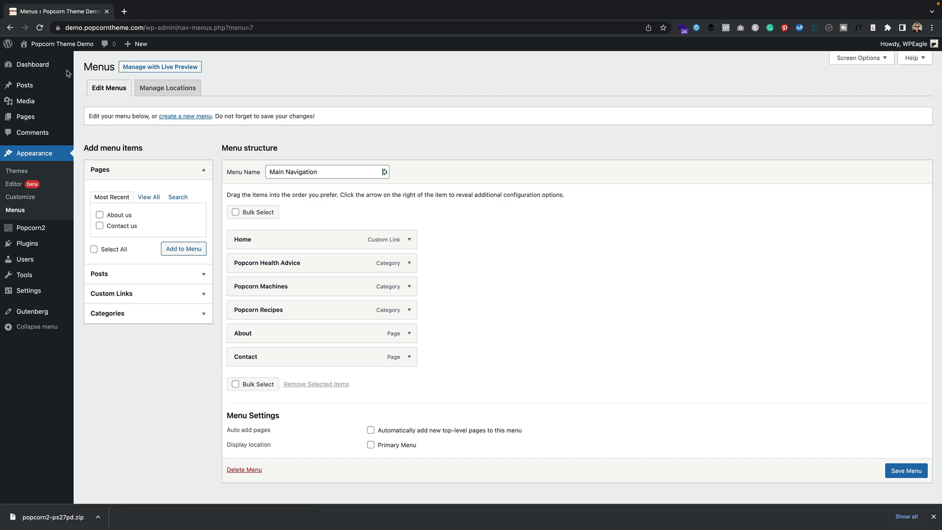
{"action": "mouse_move", "coordinate": [57, 44]}
{"action": "left_click", "coordinate": [58, 63]}
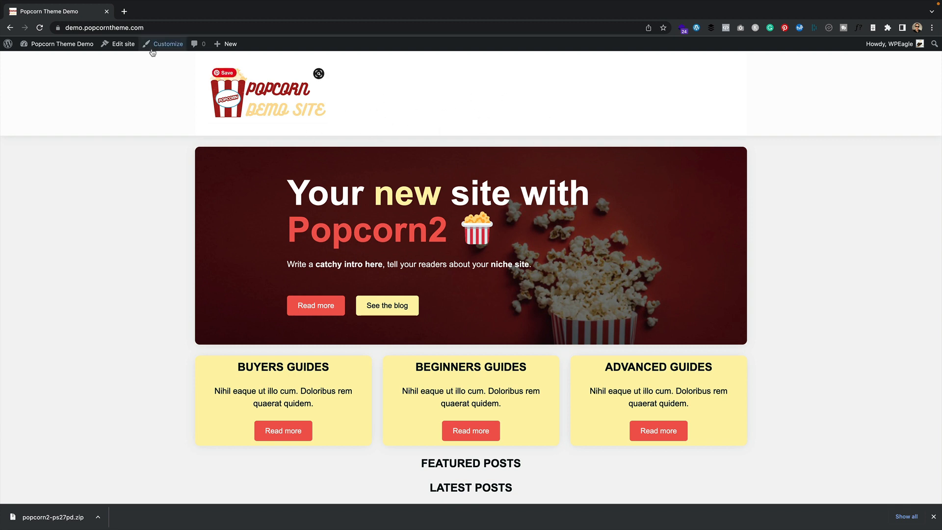
{"action": "left_click", "coordinate": [119, 47]}
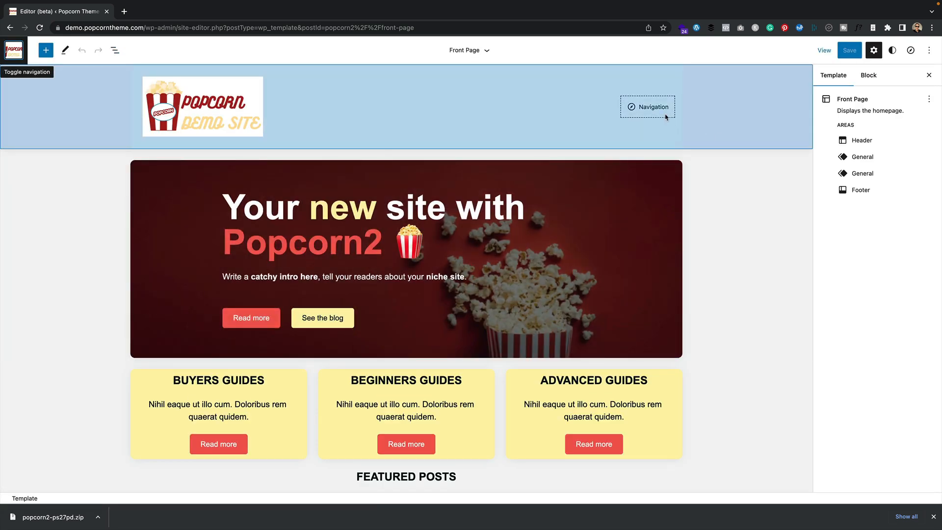
Import the classic menu Main Navigation into the header's Navigation block and save the Inline header and Main Navigation changes
{"action": "left_click", "coordinate": [663, 115]}
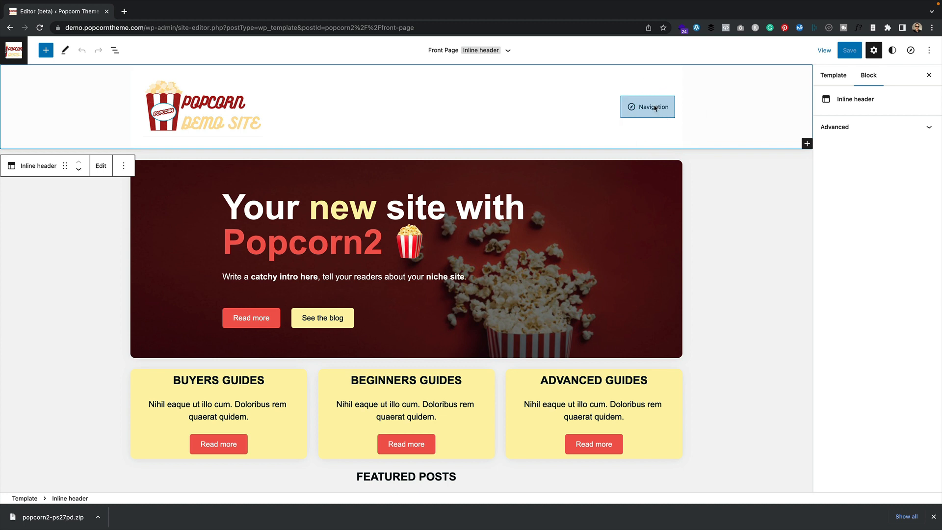
{"action": "left_click", "coordinate": [663, 107]}
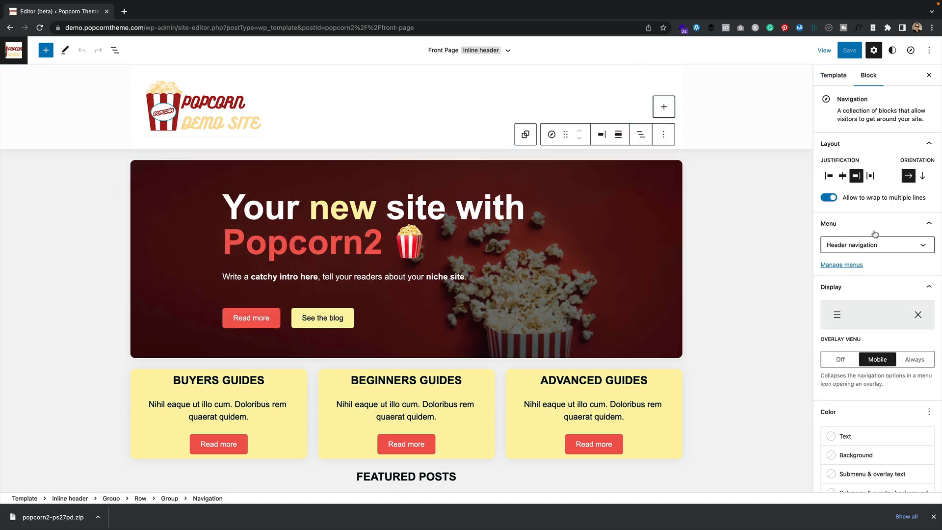
{"action": "left_click", "coordinate": [879, 245]}
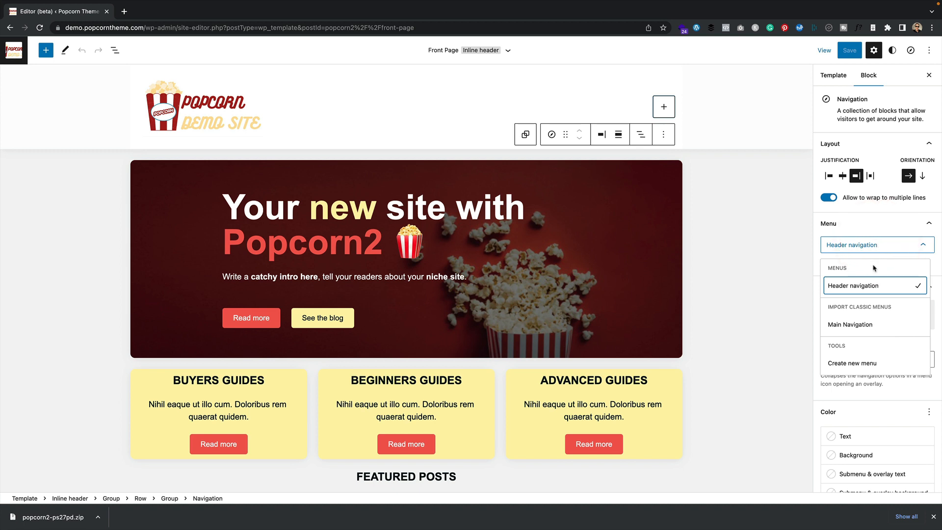
{"action": "left_click", "coordinate": [872, 326]}
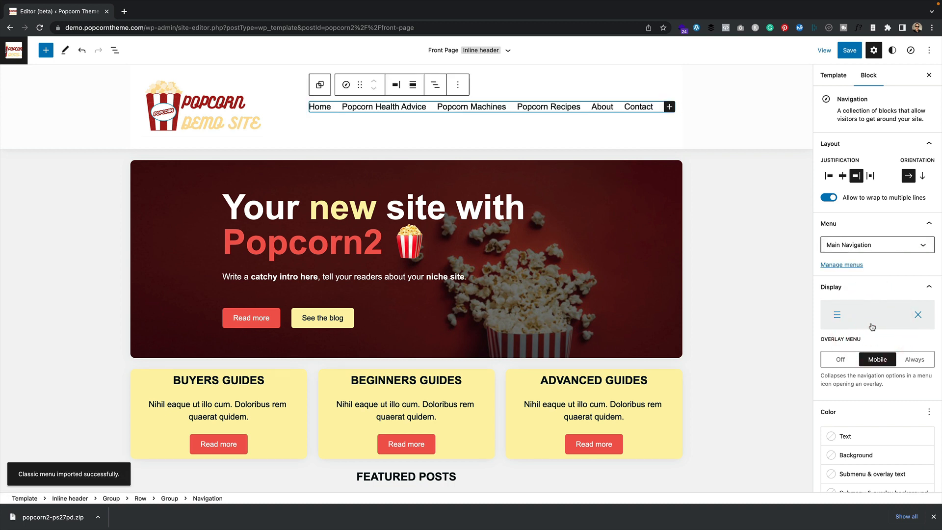
{"action": "left_click", "coordinate": [850, 49]}
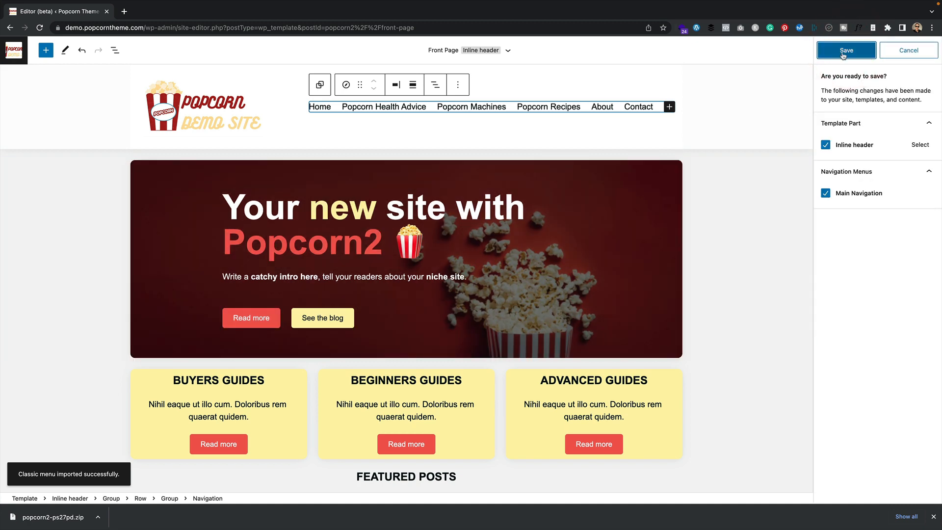
{"action": "left_click", "coordinate": [847, 50]}
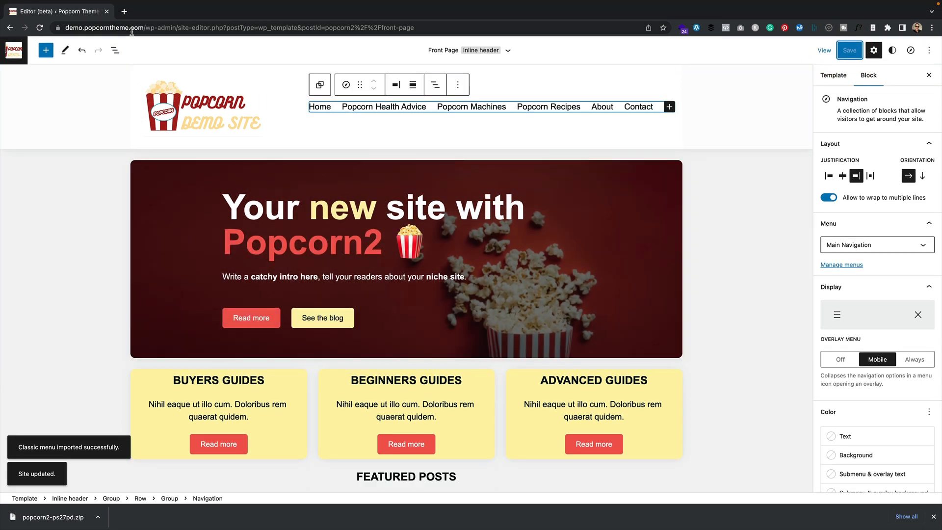
Open demo.popcorntheme.com in a new browser tab to check the header menu on the live front page
{"action": "left_click", "coordinate": [125, 11]}
{"action": "type", "text": "demo.popcorntheme.com"}
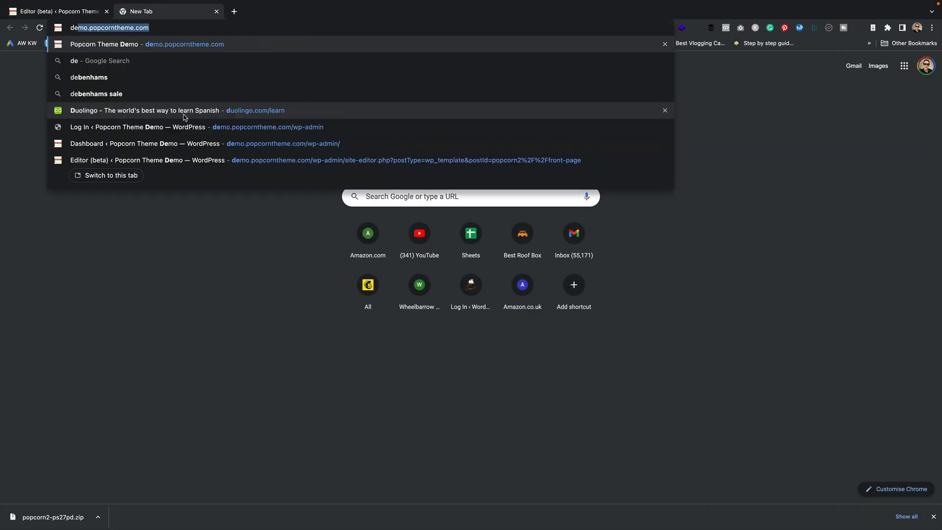
{"action": "key", "text": "Return"}
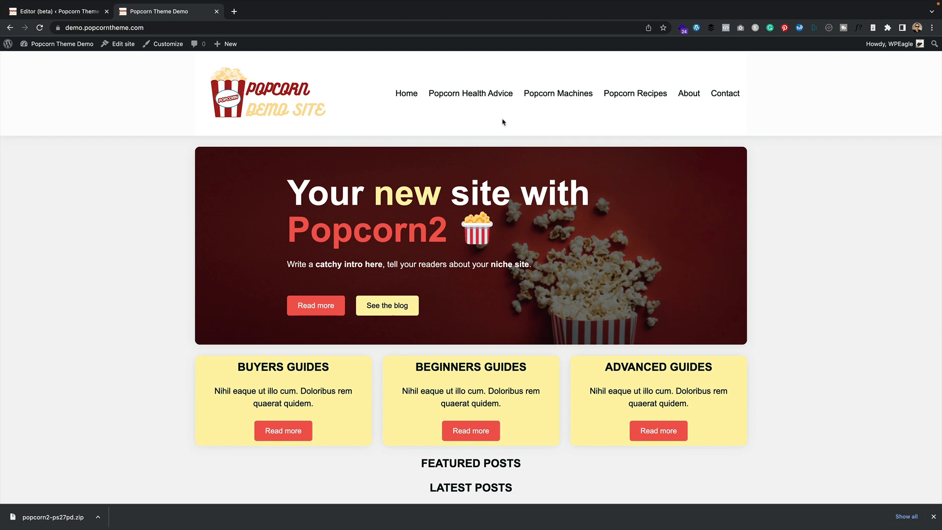
Back in the site editor, try the Small and Medium text sizes on the header navigation and settle on Base
{"action": "left_click", "coordinate": [110, 19]}
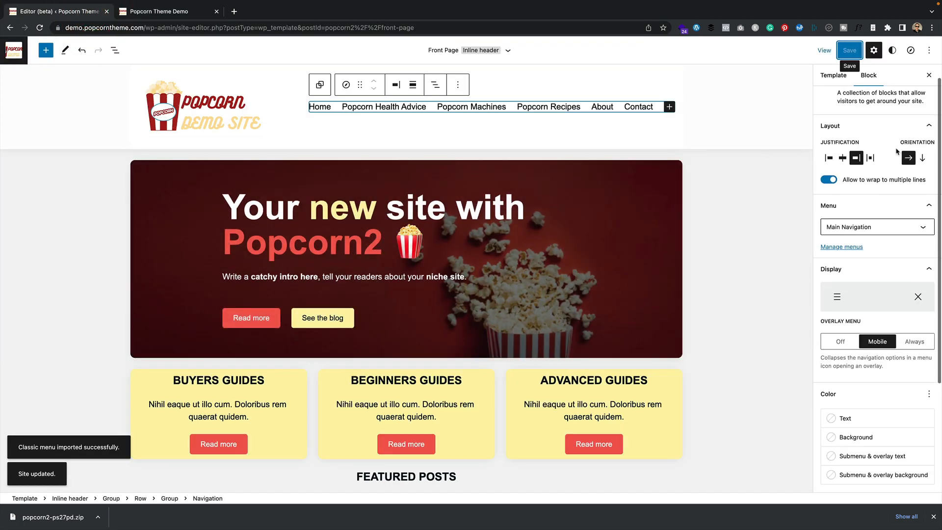
{"action": "scroll", "coordinate": [881, 211], "scroll_direction": "down", "scroll_amount": 3}
{"action": "scroll", "coordinate": [903, 287], "scroll_direction": "down", "scroll_amount": 2}
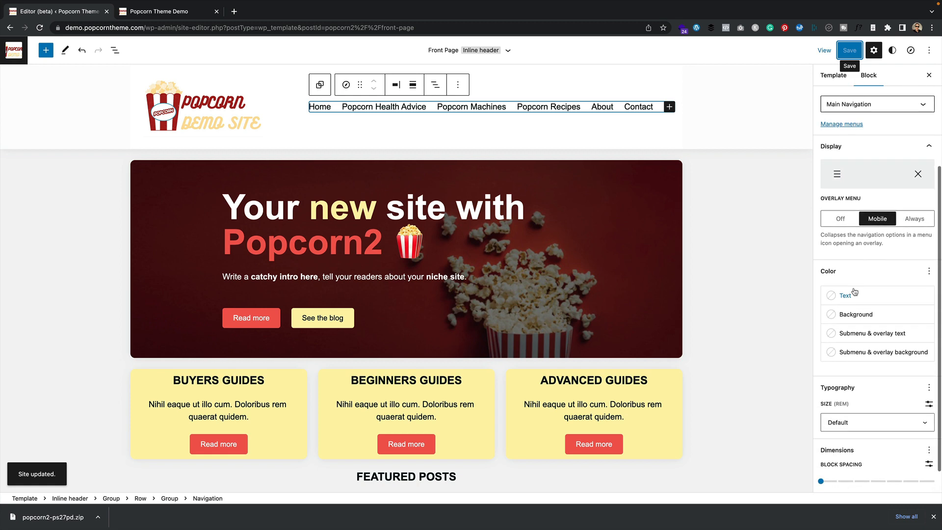
{"action": "scroll", "coordinate": [858, 303], "scroll_direction": "down", "scroll_amount": 1}
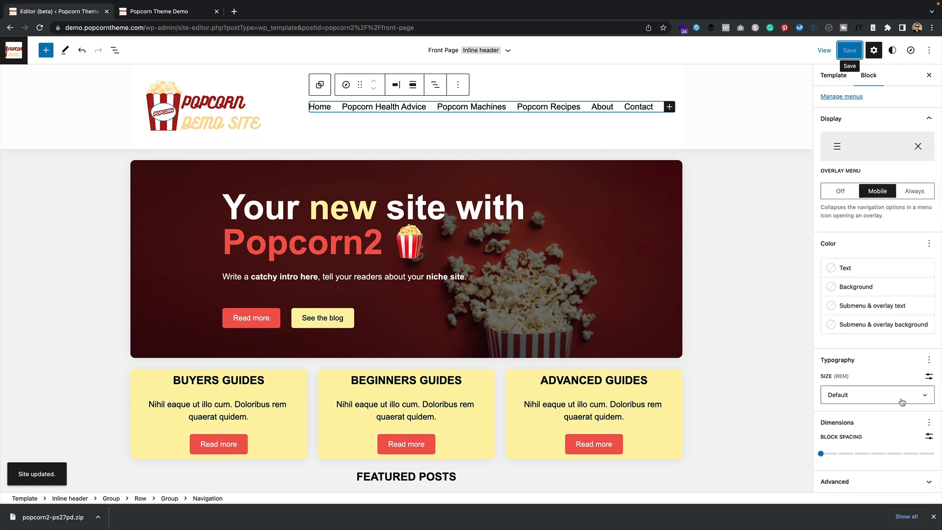
{"action": "left_click", "coordinate": [879, 397]}
{"action": "left_click", "coordinate": [875, 366]}
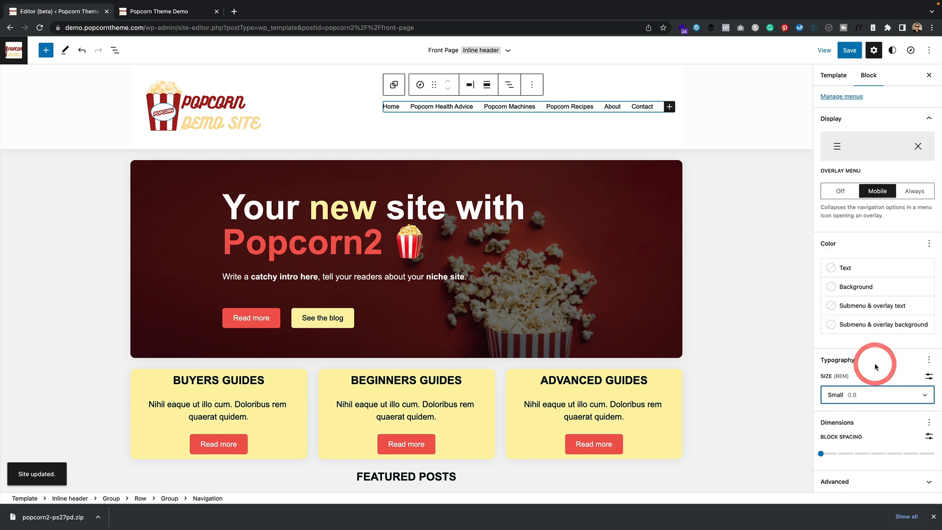
{"action": "left_click", "coordinate": [883, 403]}
{"action": "left_click", "coordinate": [883, 411]}
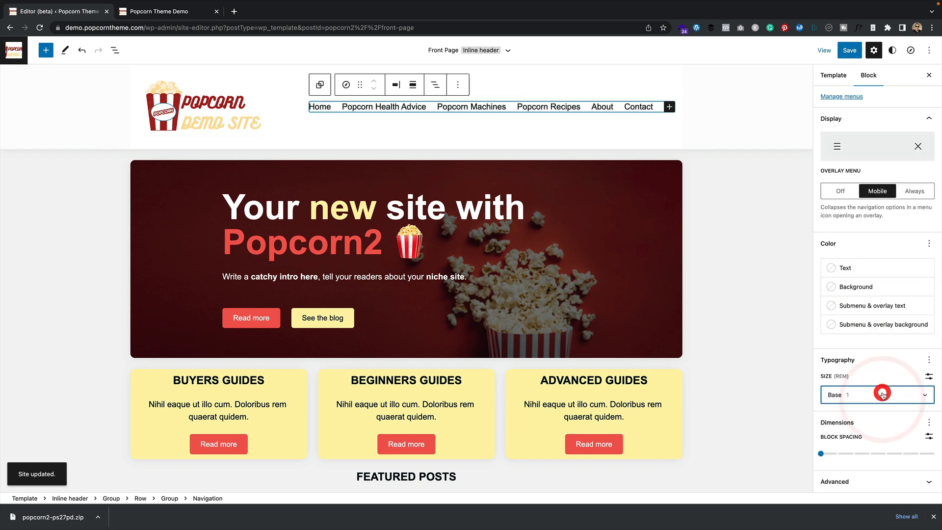
{"action": "left_click", "coordinate": [884, 403]}
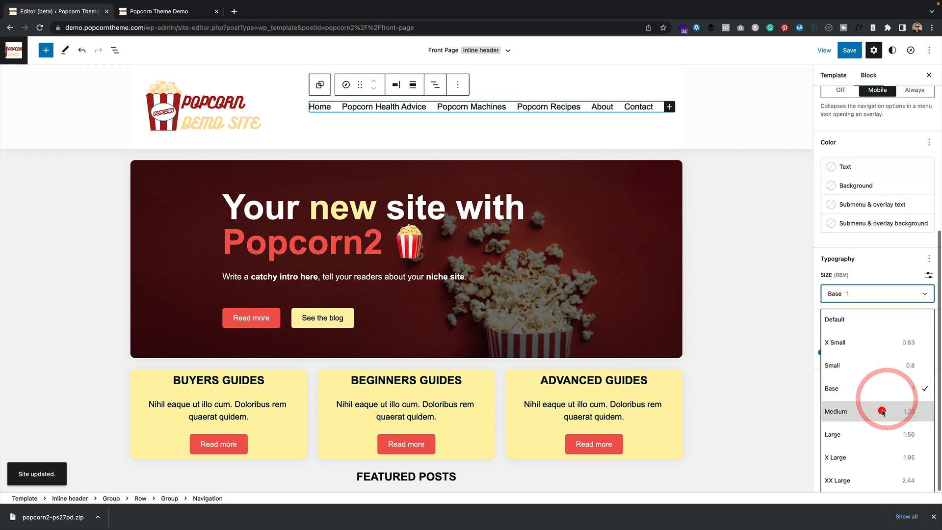
{"action": "left_click", "coordinate": [883, 412]}
{"action": "left_click", "coordinate": [883, 400]}
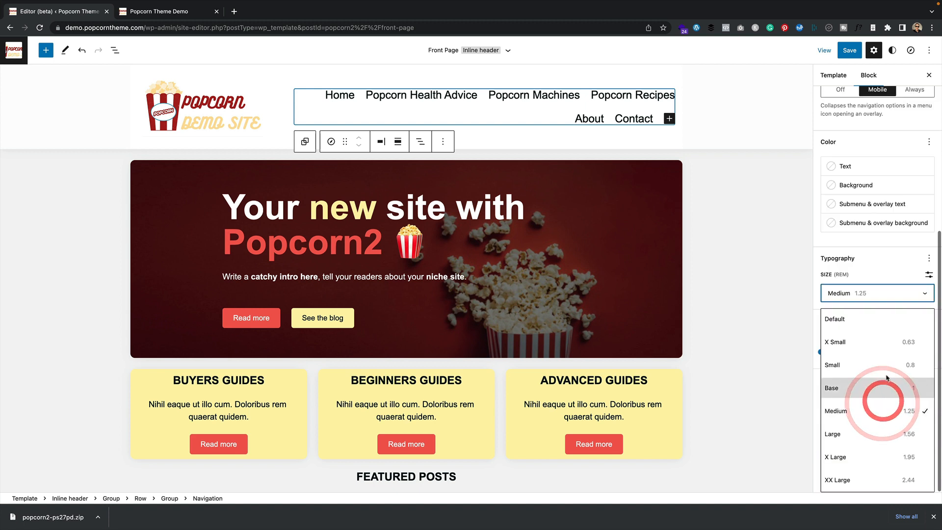
{"action": "left_click", "coordinate": [888, 388]}
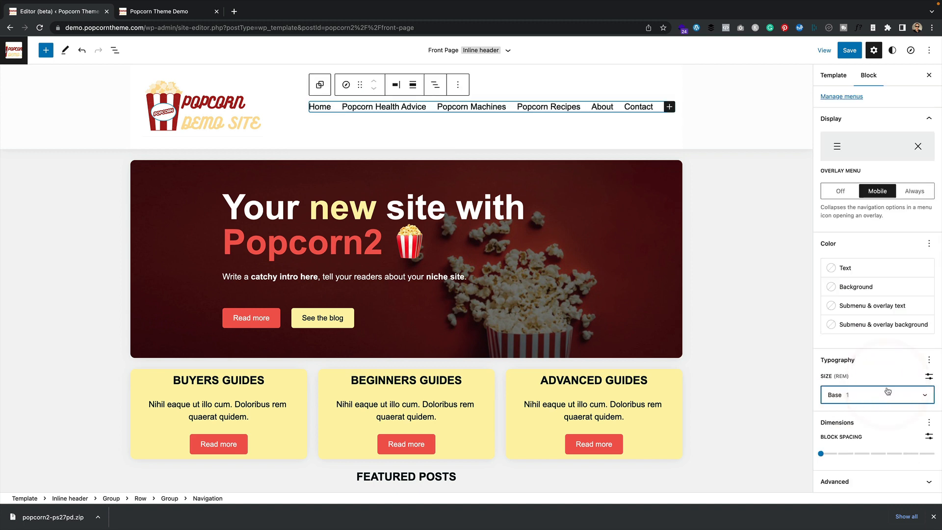
Give the header navigation a custom block spacing in pixels, trying 15 px before choosing a wider gap
{"action": "left_click", "coordinate": [929, 437]}
{"action": "left_click", "coordinate": [883, 453]}
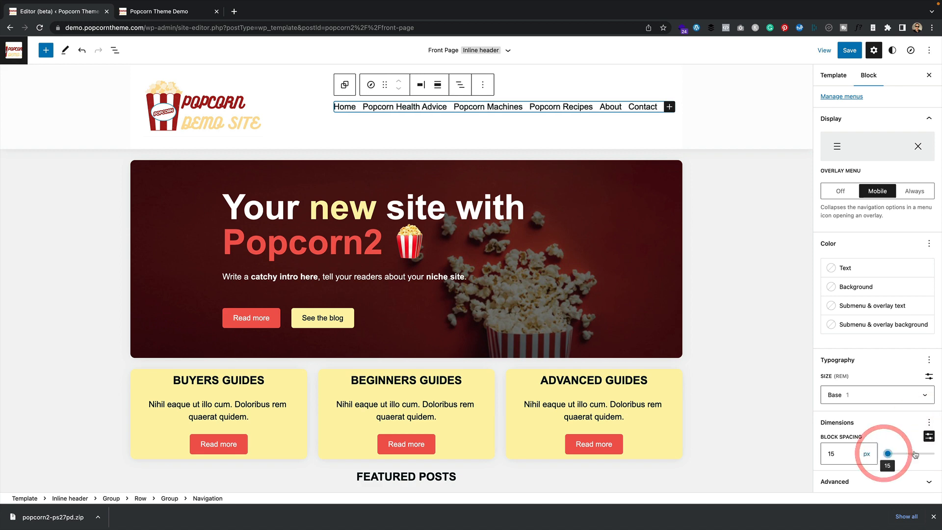
{"action": "left_click_drag", "start_coordinate": [915, 454], "coordinate": [887, 450]}
Look through the block settings of the guides group and toggle its inner content width off and on again
{"action": "left_click", "coordinate": [810, 408]}
{"action": "scroll", "coordinate": [893, 420], "scroll_direction": "down", "scroll_amount": 5}
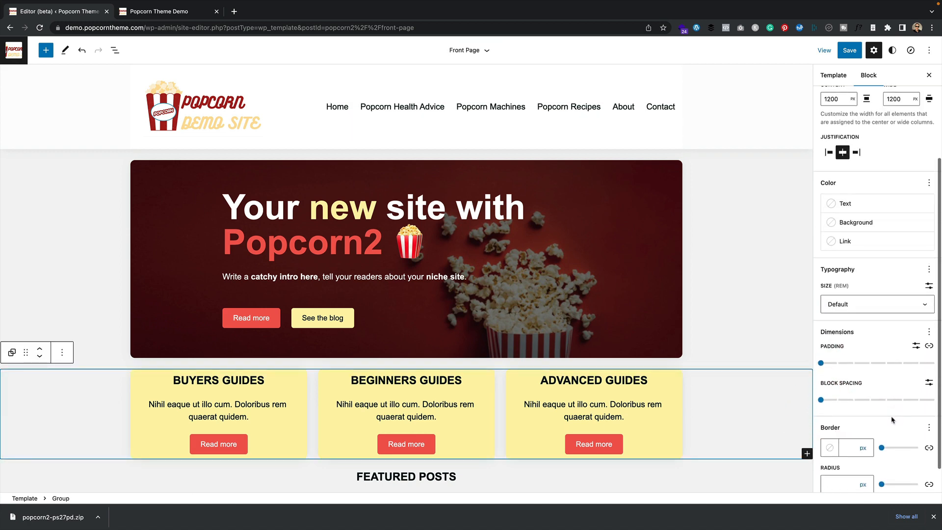
{"action": "scroll", "coordinate": [892, 420], "scroll_direction": "down", "scroll_amount": 1}
{"action": "scroll", "coordinate": [863, 288], "scroll_direction": "up", "scroll_amount": 4}
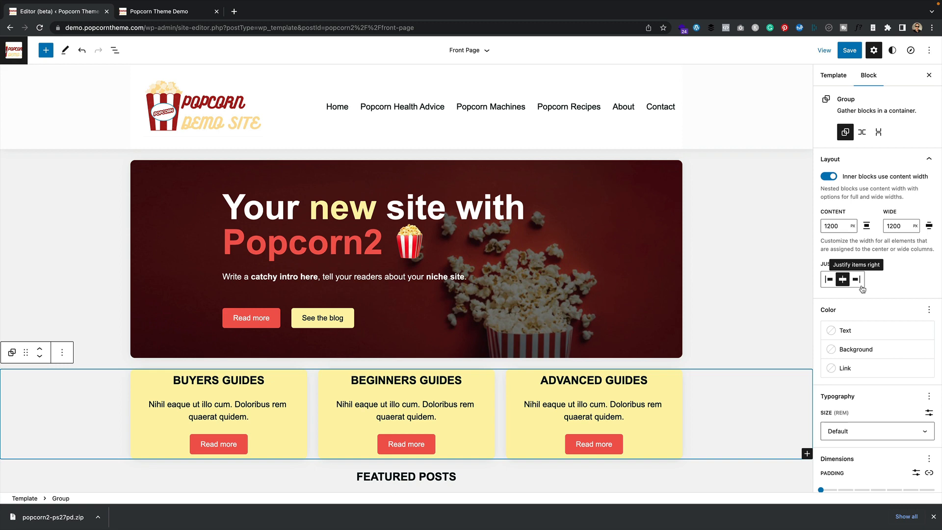
{"action": "left_click", "coordinate": [833, 177]}
{"action": "left_click", "coordinate": [833, 177]}
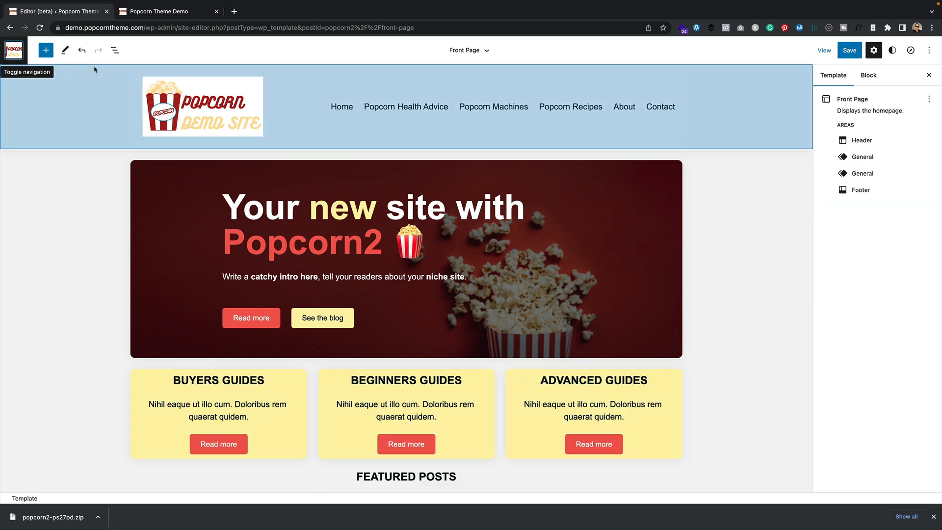
Replace "Your new site with" in the hero heading with "Learn and buy things to"
{"action": "scroll", "coordinate": [334, 162], "scroll_direction": "down", "scroll_amount": 5}
{"action": "scroll", "coordinate": [334, 157], "scroll_direction": "up", "scroll_amount": 3}
{"action": "left_click", "coordinate": [563, 222]}
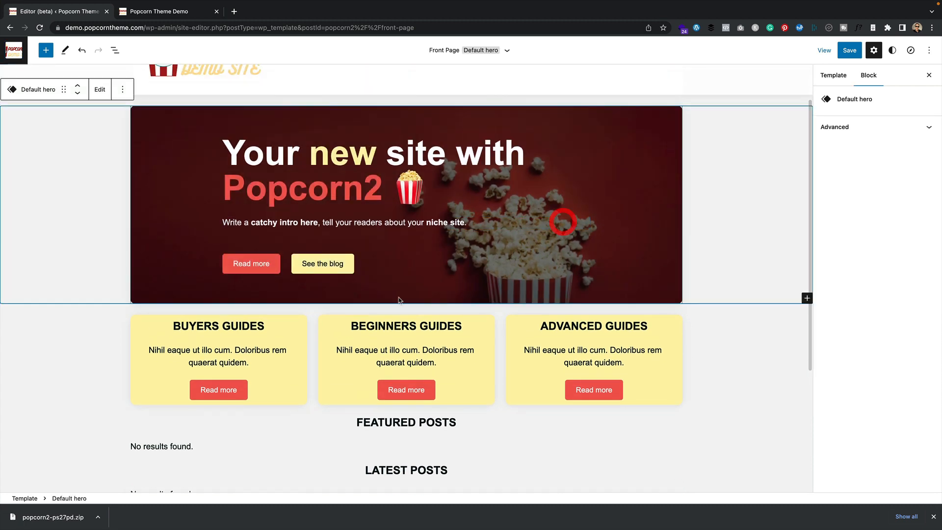
{"action": "left_click", "coordinate": [442, 162]}
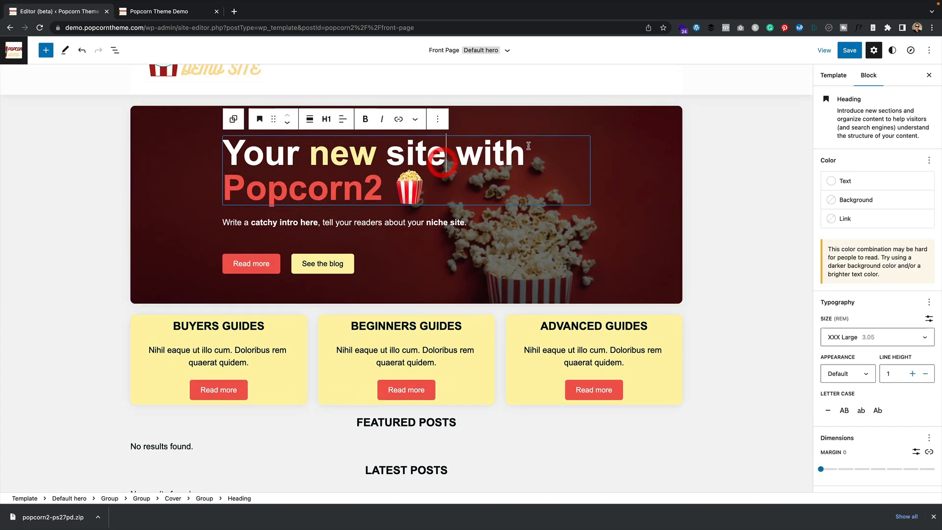
{"action": "left_click_drag", "start_coordinate": [530, 154], "coordinate": [159, 156]}
{"action": "left_click_drag", "start_coordinate": [376, 154], "coordinate": [355, 155]}
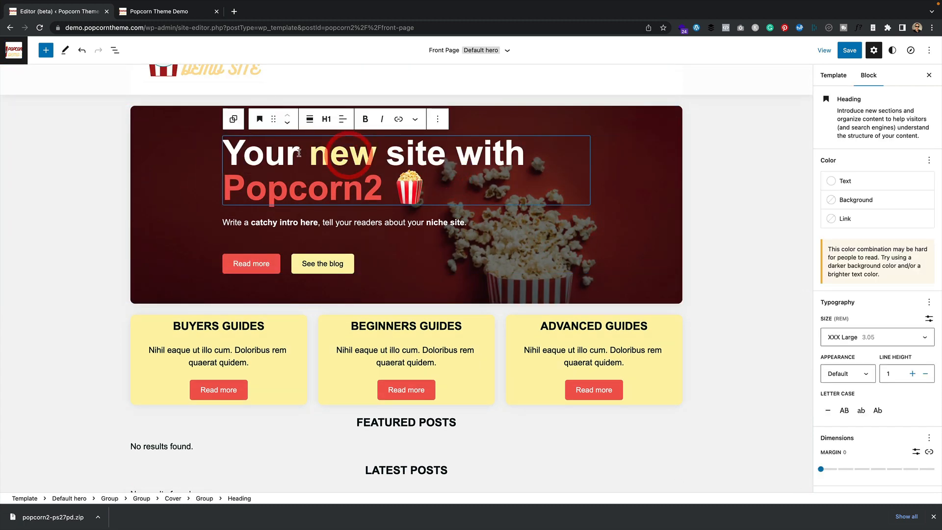
{"action": "left_click_drag", "start_coordinate": [534, 154], "coordinate": [203, 156]}
{"action": "type", "text": "Learn a"}
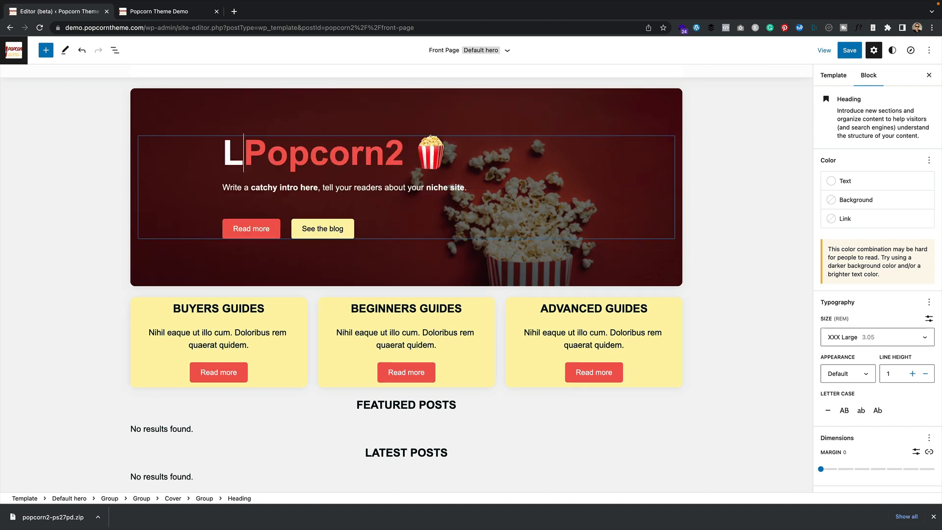
{"action": "type", "text": "nd buy t"}
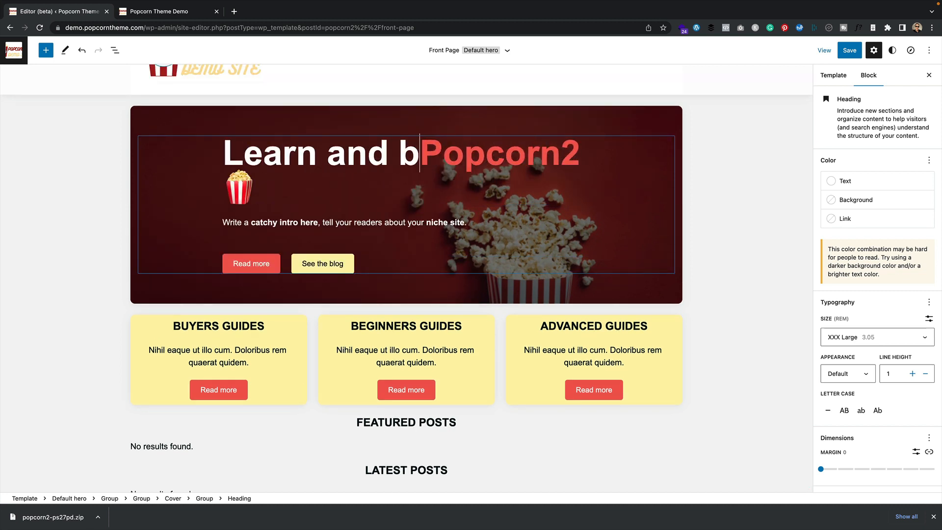
{"action": "type", "text": "hings to do"}
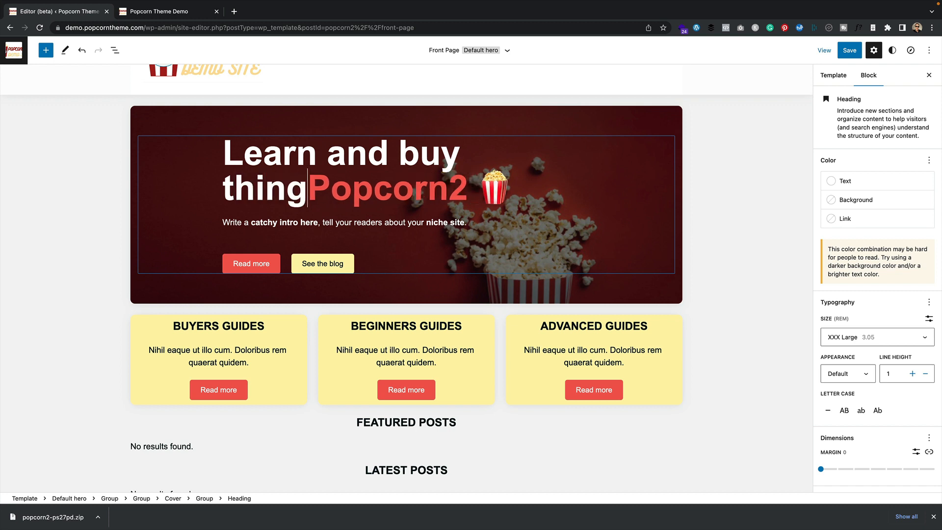
Reword the hero heading to read "Learn all about Popcorn 🍿 here", keeping the popcorn emoji before "here"
{"action": "key", "text": "BackSpace"}
{"action": "key", "text": "BackSpace"}
{"action": "key", "text": "BackSpace"}
{"action": "key", "text": "BackSpace"}
{"action": "key", "text": "BackSpace"}
{"action": "key", "text": "BackSpace"}
{"action": "key", "text": "BackSpace"}
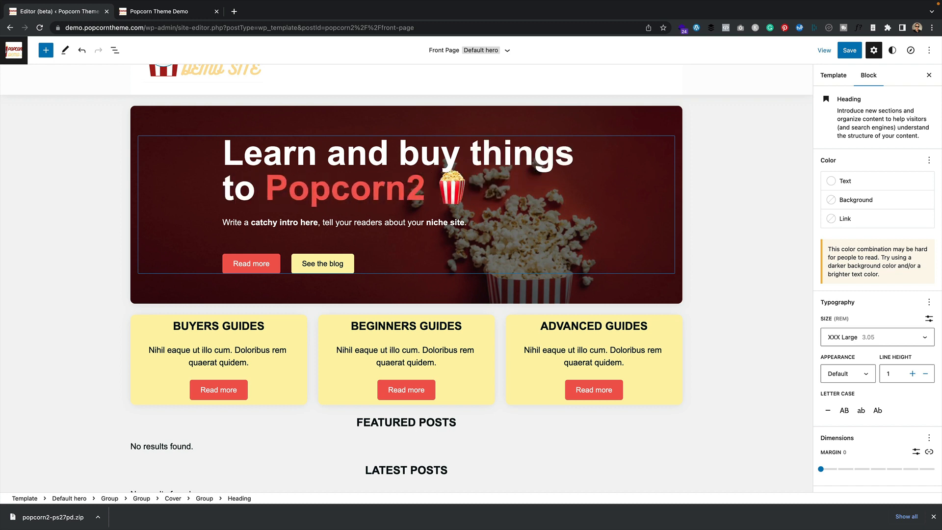
{"action": "key", "text": "BackSpace"}
{"action": "key", "text": "BackSpace"}
{"action": "key", "text": "BackSpace"}
{"action": "key", "text": "BackSpace"}
{"action": "key", "text": "BackSpace"}
{"action": "key", "text": "BackSpace"}
{"action": "key", "text": "BackSpace"}
{"action": "key", "text": "BackSpace"}
{"action": "key", "text": "BackSpace"}
{"action": "key", "text": "BackSpace"}
{"action": "key", "text": "BackSpace"}
{"action": "key", "text": "BackSpace"}
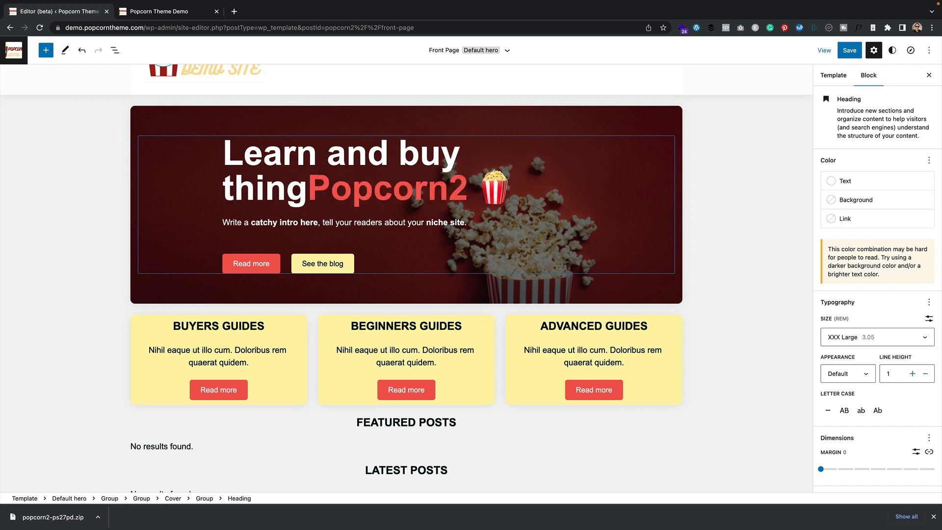
{"action": "key", "text": "BackSpace"}
{"action": "key", "text": "BackSpace"}
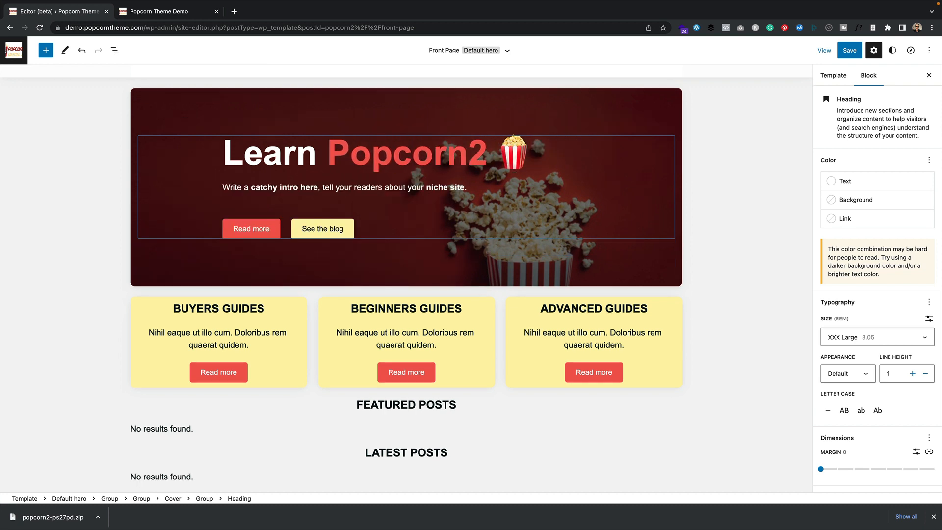
{"action": "type", "text": "aall"}
{"action": "key", "text": "BackSpace"}
{"action": "key", "text": "BackSpace"}
{"action": "key", "text": "BackSpace"}
{"action": "key", "text": "BackSpace"}
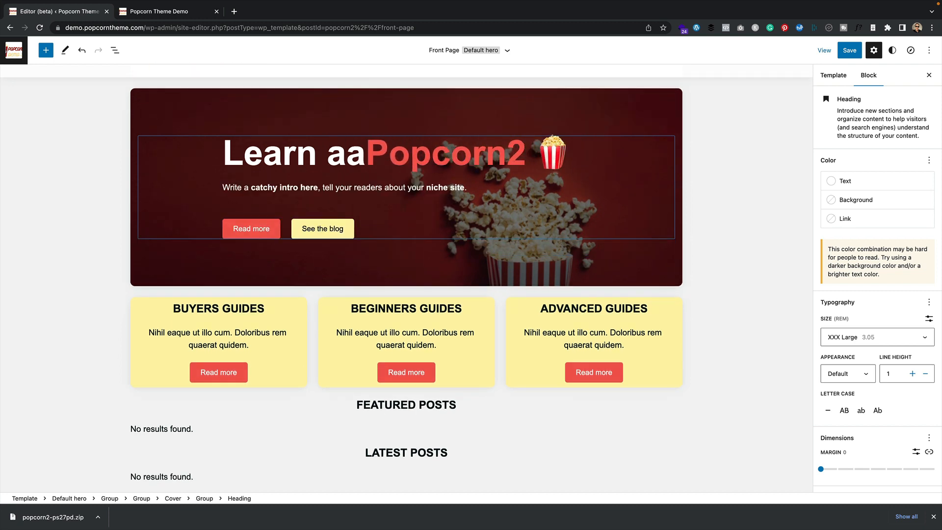
{"action": "type", "text": "ll about"}
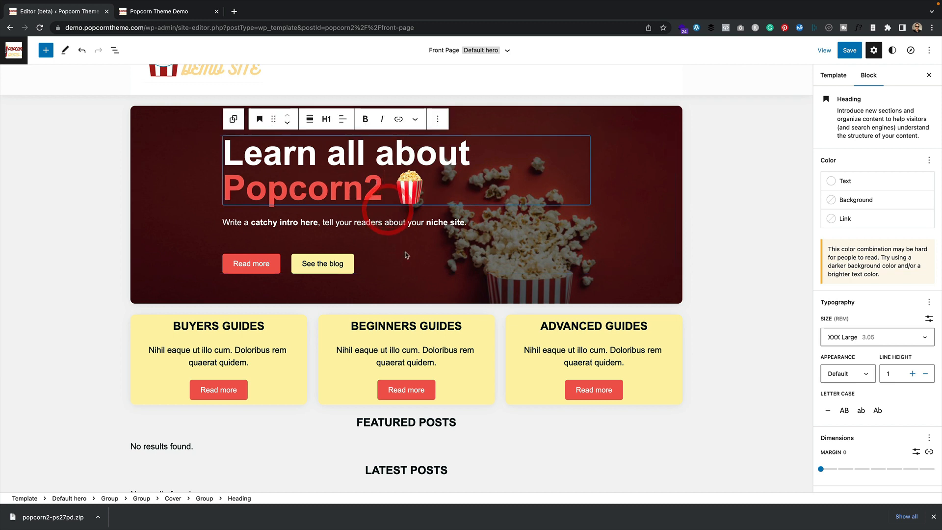
{"action": "key", "text": "BackSpace"}
{"action": "type", "text": "here"}
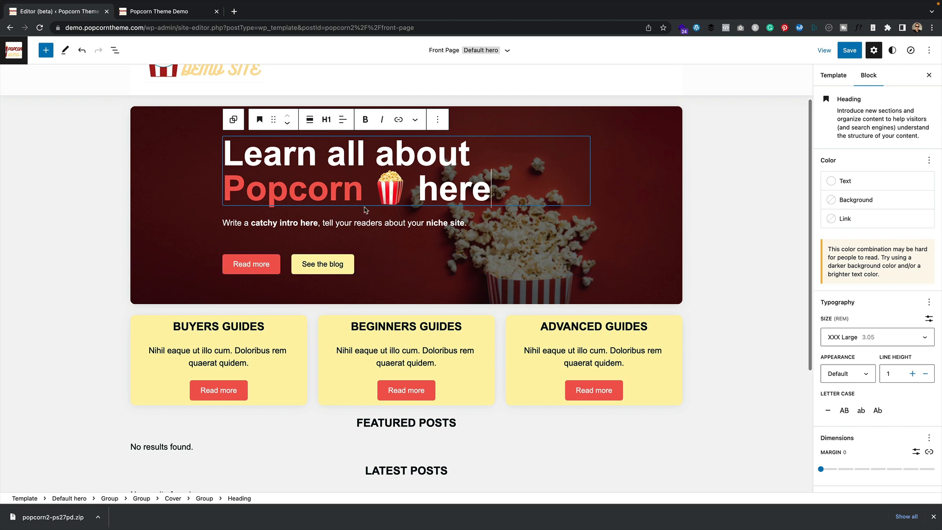
Replace the hero intro paragraph with "The numnber 1 popcorn site (not really, it's a site to show off popcorn theme!)"
{"action": "left_click", "coordinate": [388, 223]}
{"action": "left_click_drag", "start_coordinate": [468, 220], "coordinate": [222, 221]}
{"action": "type", "text": "Wr"}
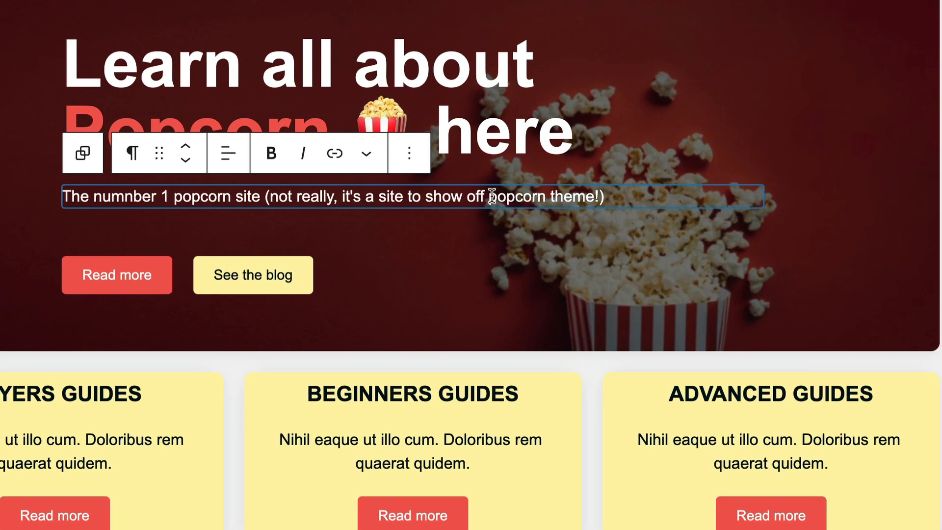
{"action": "left_click_drag", "start_coordinate": [499, 197], "coordinate": [597, 200]}
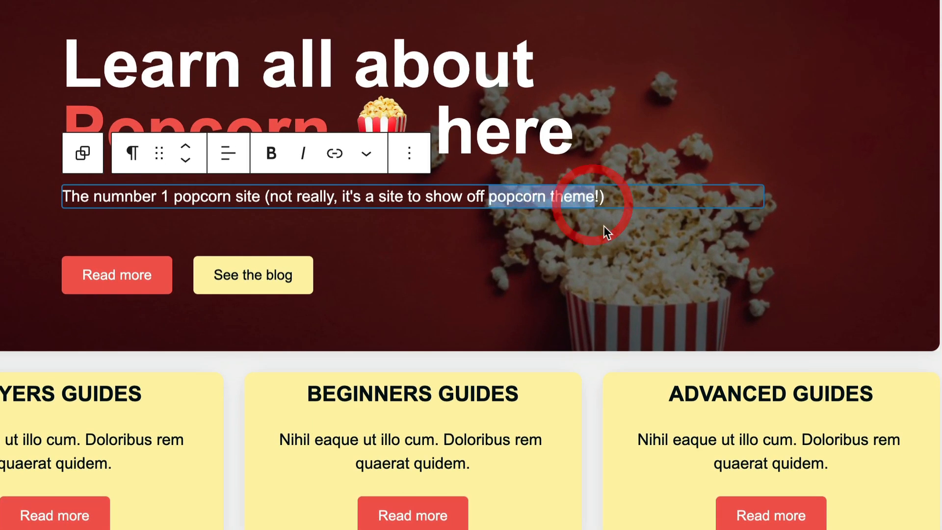
{"action": "left_click", "coordinate": [335, 153]}
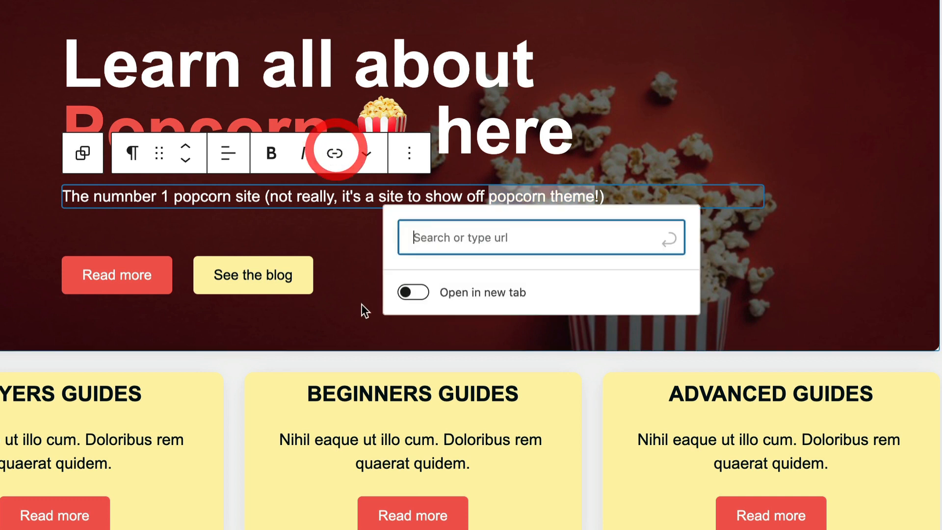
{"action": "left_click", "coordinate": [518, 242]}
{"action": "type", "text": "http"}
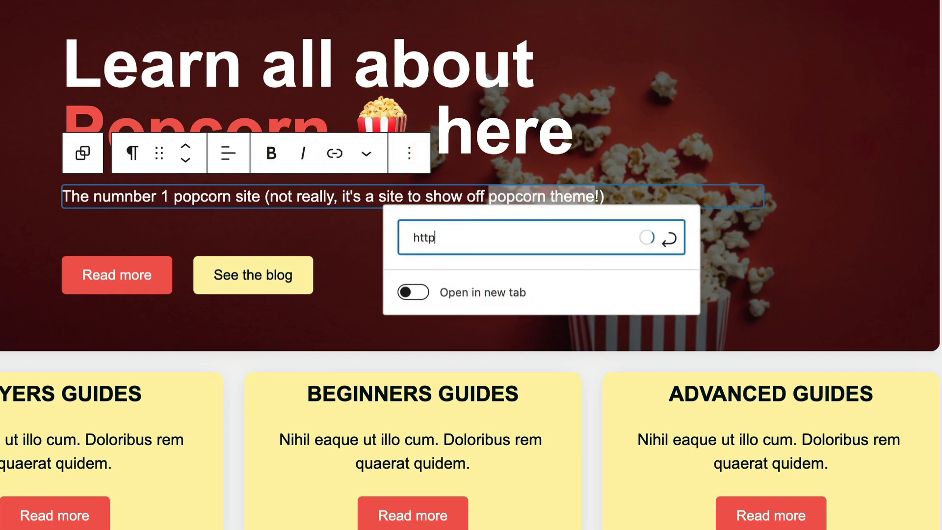
{"action": "type", "text": "s://popcornthemecom"}
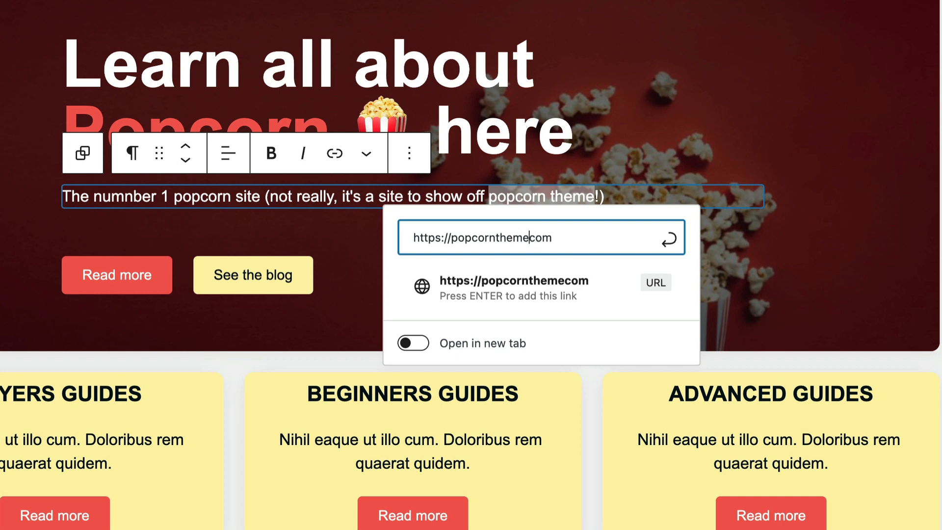
{"action": "type", "text": "/"}
{"action": "key", "text": "BackSpace"}
{"action": "type", "text": "."}
{"action": "left_click", "coordinate": [413, 343]}
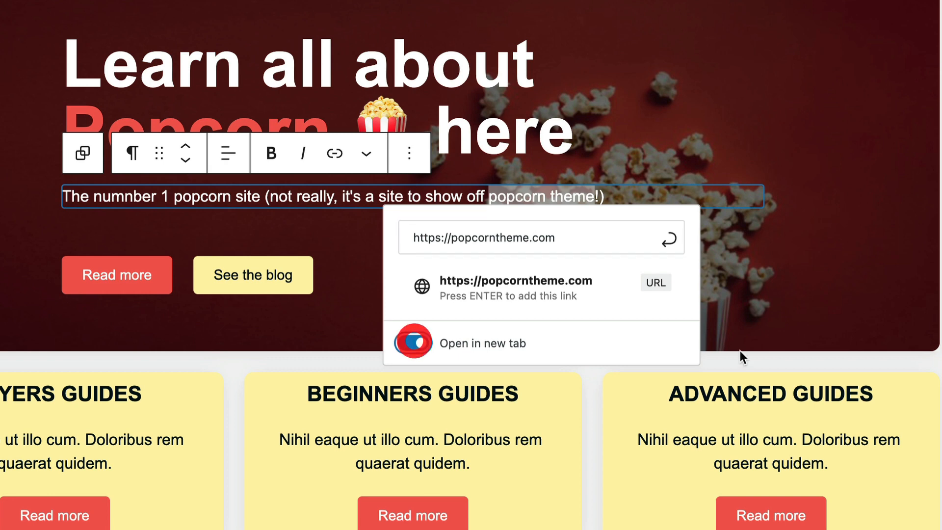
{"action": "left_click", "coordinate": [669, 240]}
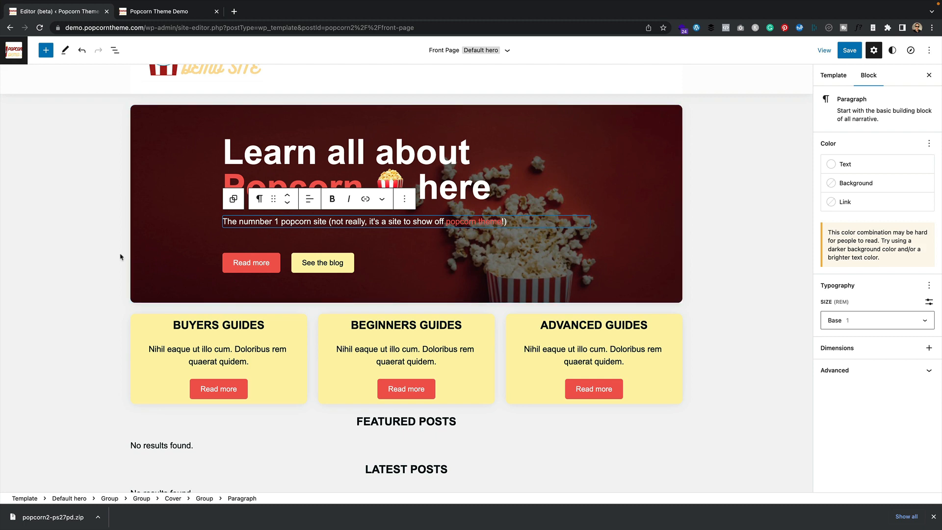
Shift the hero cover image's focal point to 52% left and 53% top, and look at its media replacement options
{"action": "left_click", "coordinate": [157, 131]}
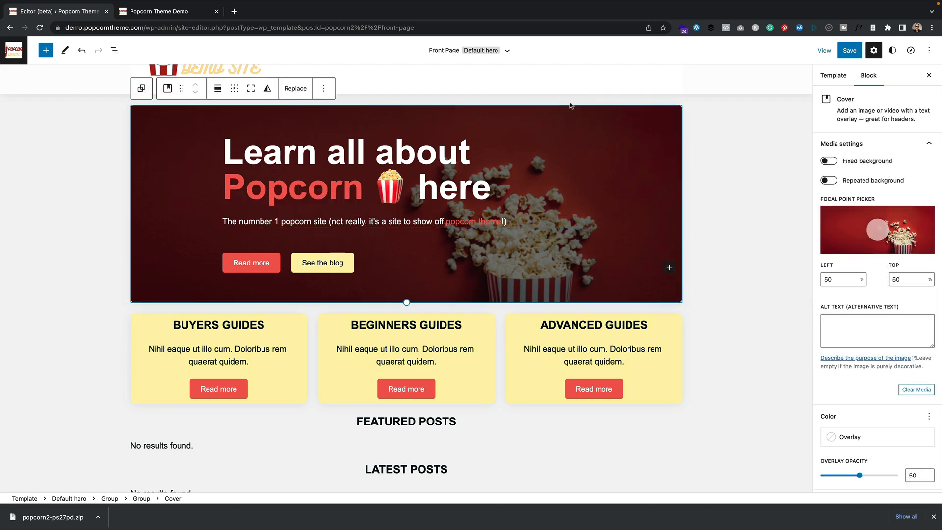
{"action": "scroll", "coordinate": [680, 147], "scroll_direction": "up", "scroll_amount": 1}
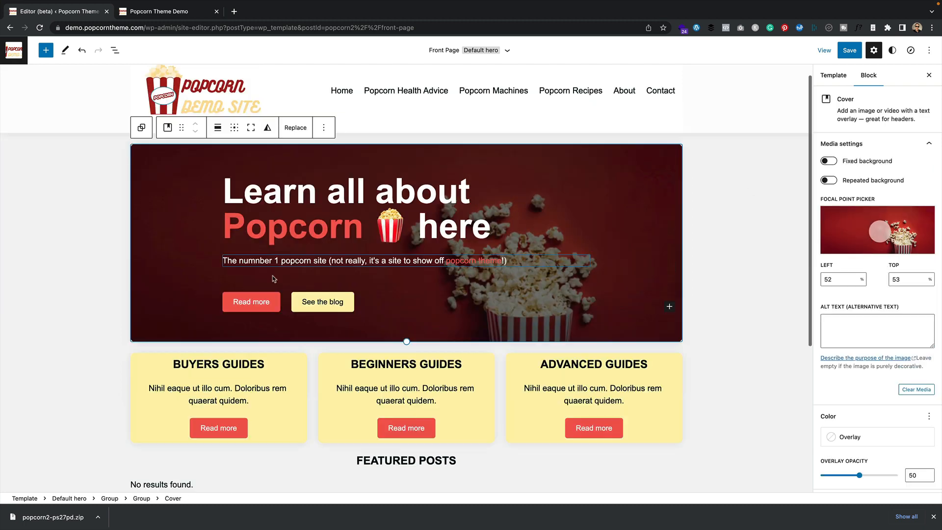
{"action": "left_click", "coordinate": [305, 132]}
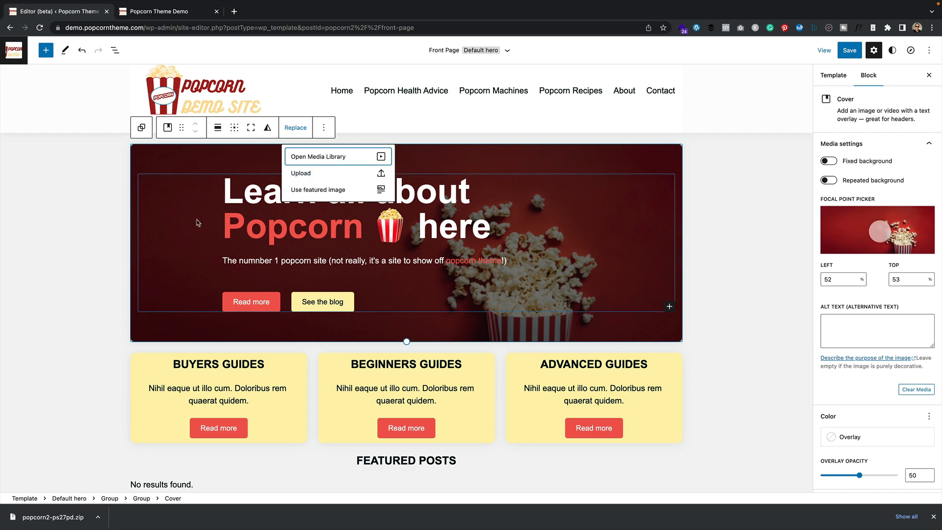
{"action": "left_click", "coordinate": [139, 166]}
{"action": "scroll", "coordinate": [138, 167], "scroll_direction": "down", "scroll_amount": 2}
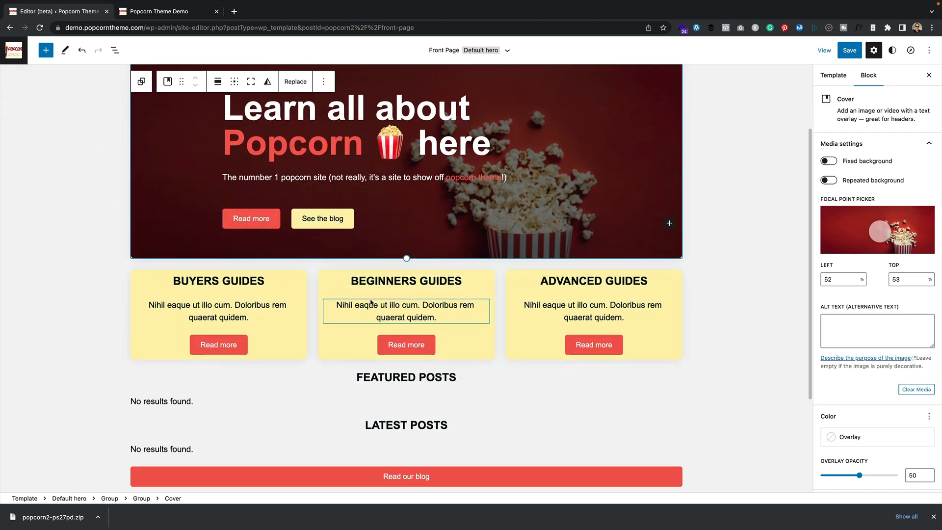
Relabel the two hero buttons "Buy a popcorn machine!" and "Find a Popcorn Recipe"
{"action": "scroll", "coordinate": [371, 303], "scroll_direction": "up", "scroll_amount": 2}
{"action": "left_click", "coordinate": [277, 285]}
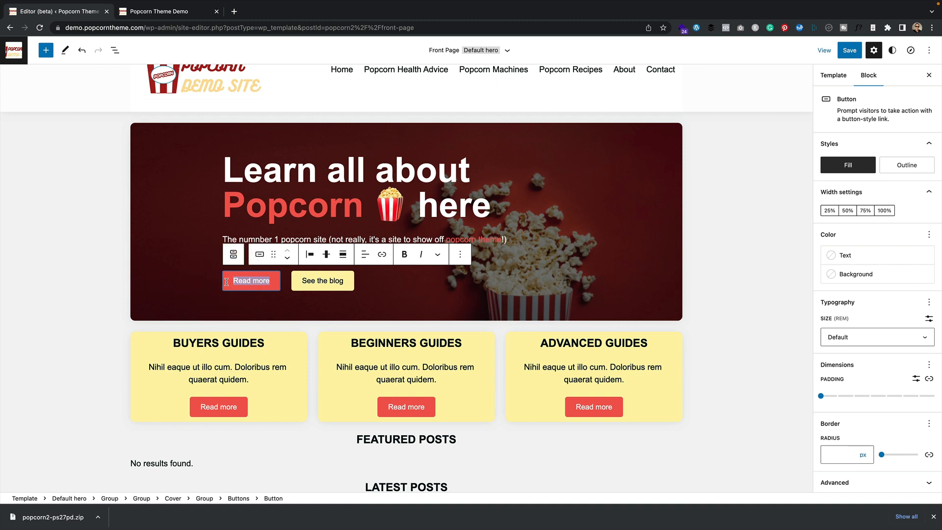
{"action": "type", "text": "Buy a popcorn machine!"}
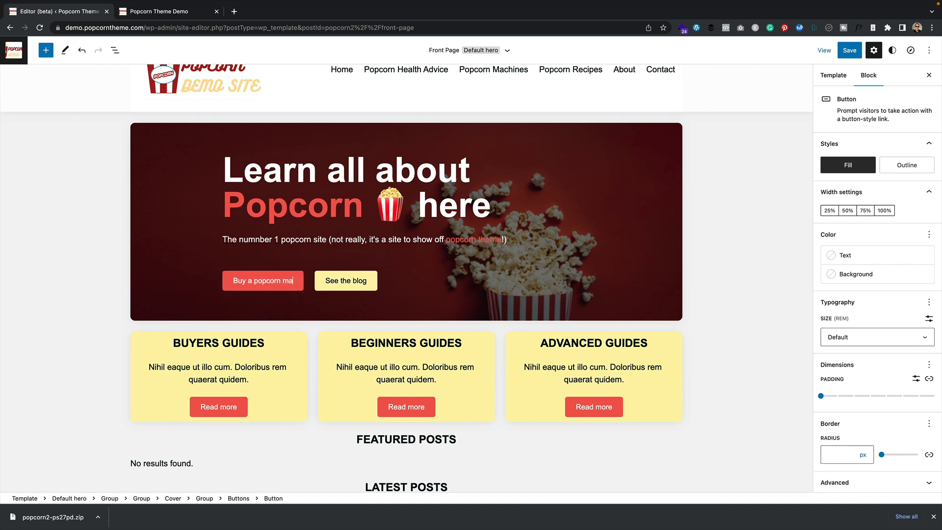
{"action": "left_click", "coordinate": [377, 284]}
{"action": "triple_click", "coordinate": [338, 280]}
{"action": "type", "text": "Learn abou"}
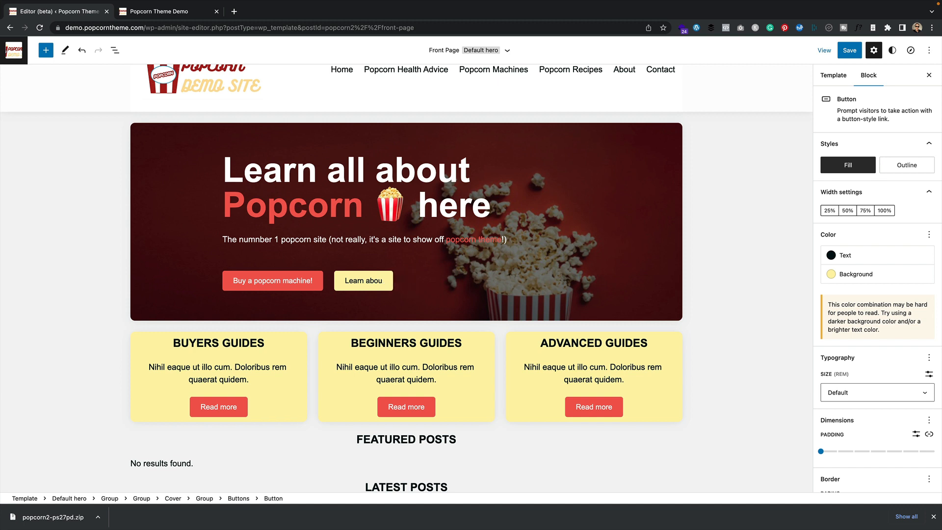
{"action": "key", "text": "BackSpace"}
{"action": "key", "text": "BackSpace"}
{"action": "key", "text": "BackSpace"}
{"action": "type", "text": "Rea"}
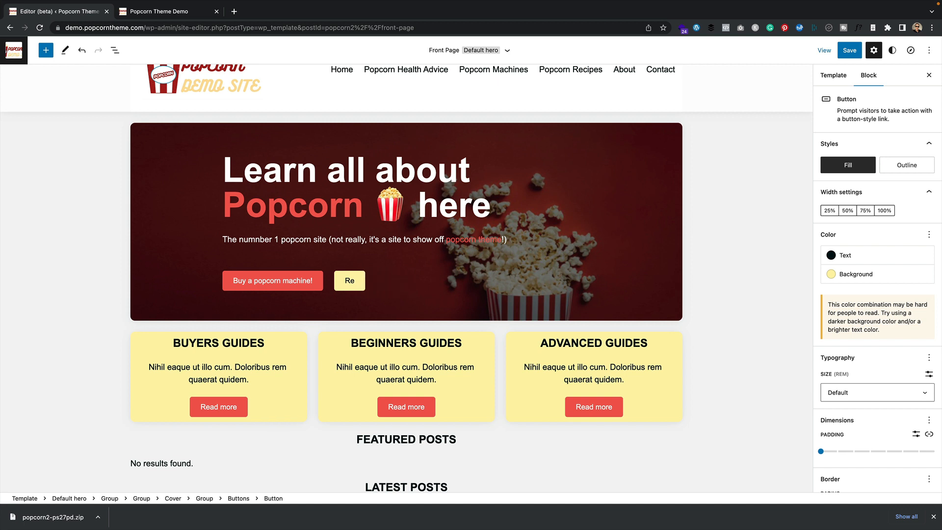
{"action": "key", "text": "BackSpace"}
{"action": "key", "text": "BackSpace"}
{"action": "type", "text": "Find a Popcorn Recipe"}
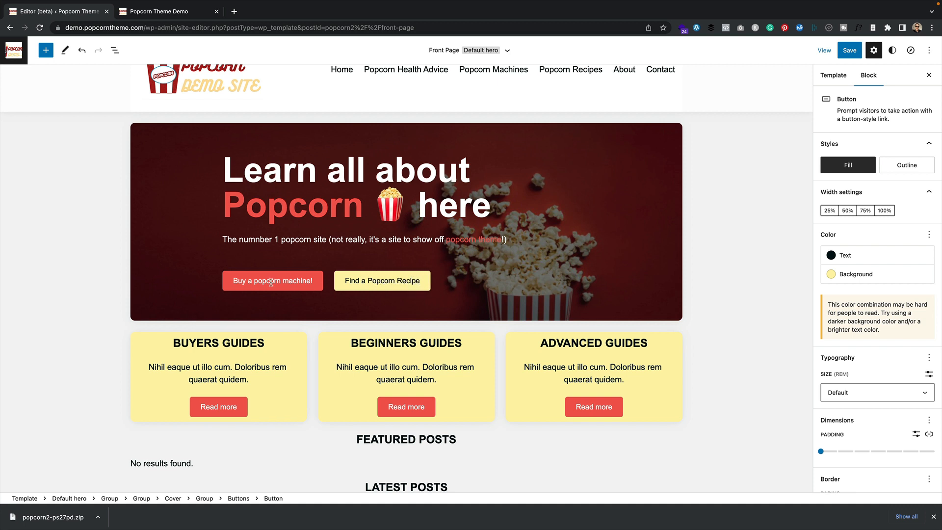
Capitalize the red hero button's label to read "Buy a Popcorn Machine!"
{"action": "left_click", "coordinate": [256, 281]}
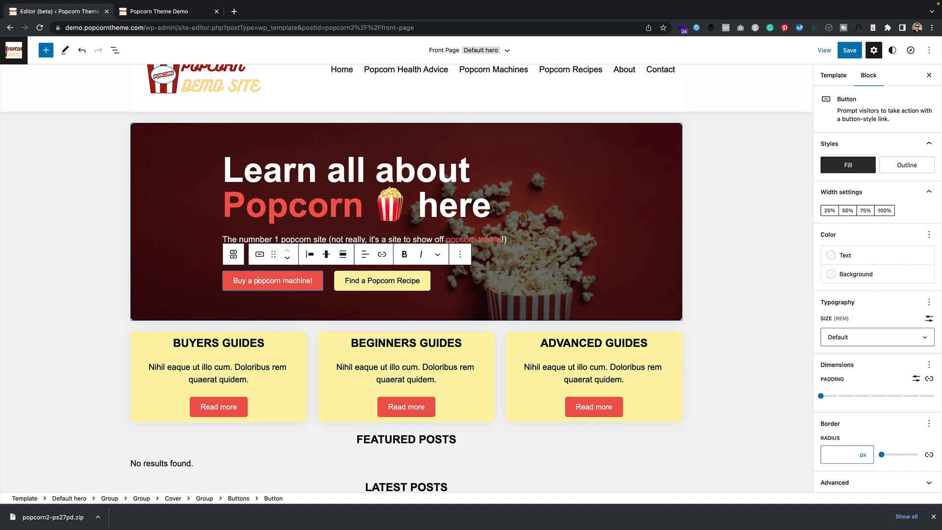
{"action": "key", "text": "BackSpace"}
{"action": "type", "text": "P"}
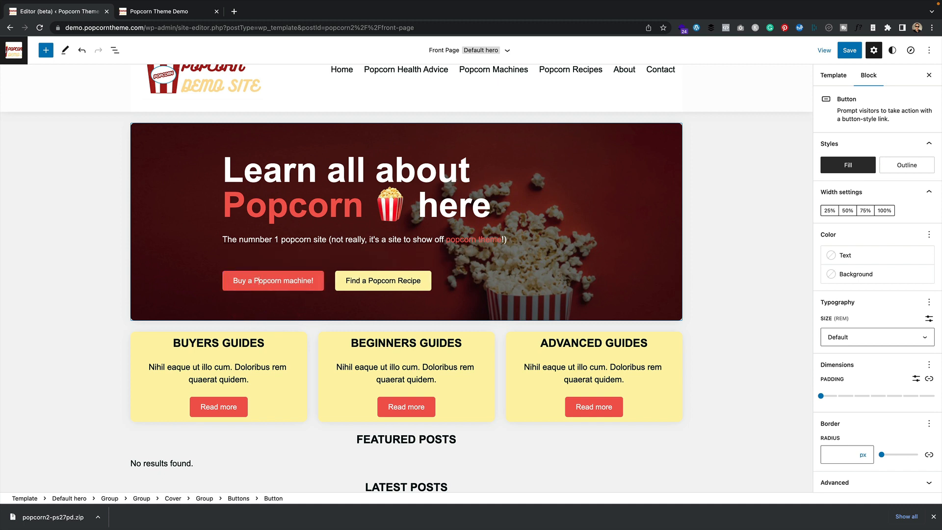
{"action": "left_click", "coordinate": [290, 280]}
{"action": "key", "text": "BackSpace"}
{"action": "type", "text": "M"}
Link the "Buy a Popcorn Machine!" button to the Popcorn Machines category
{"action": "scroll", "coordinate": [395, 308], "scroll_direction": "down", "scroll_amount": 1}
{"action": "left_click", "coordinate": [337, 285]}
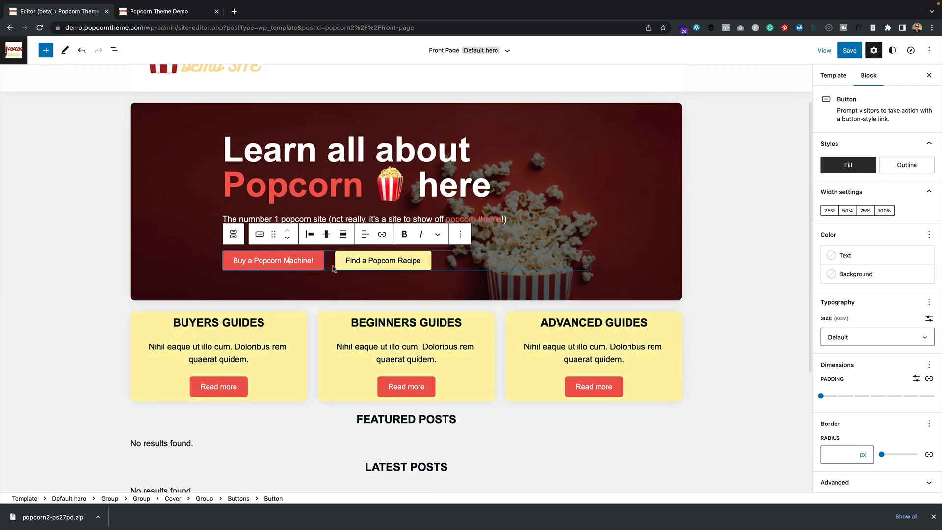
{"action": "left_click", "coordinate": [303, 262]}
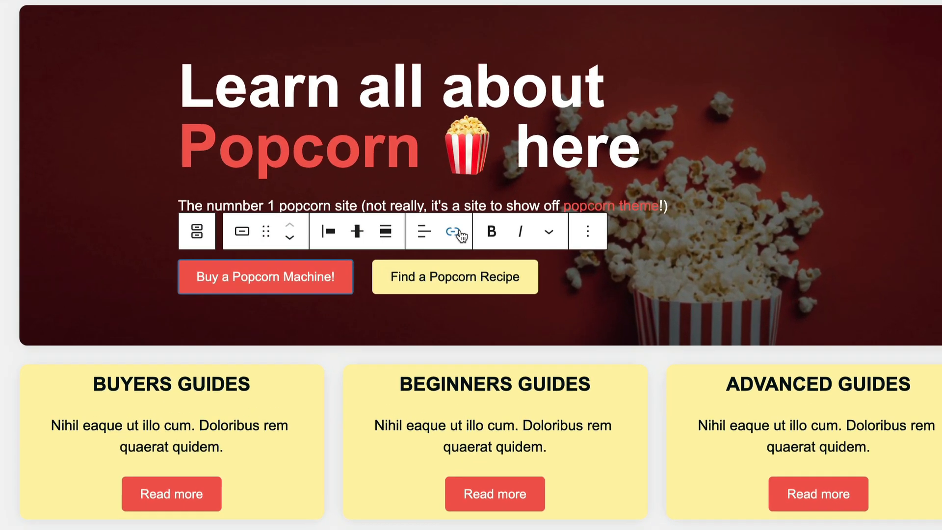
{"action": "left_click", "coordinate": [381, 234]}
{"action": "left_click", "coordinate": [344, 269]}
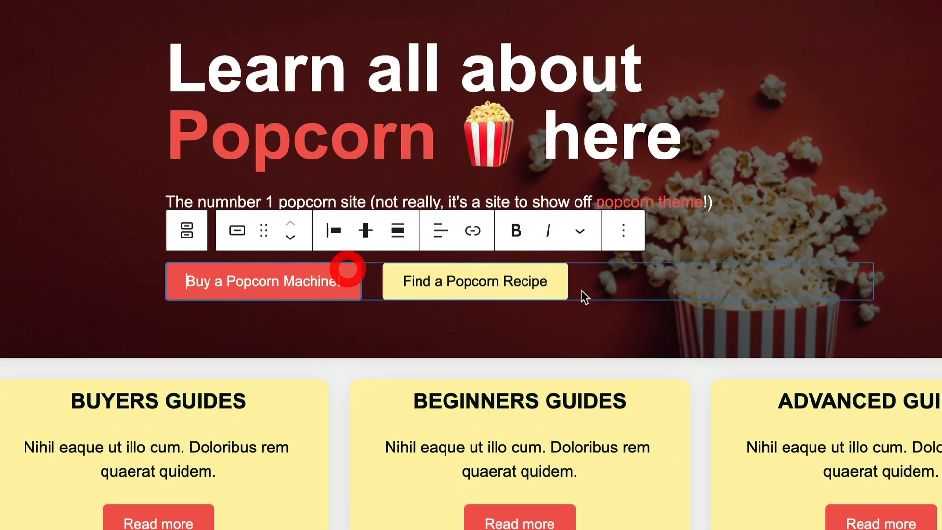
{"action": "left_click", "coordinate": [559, 284]}
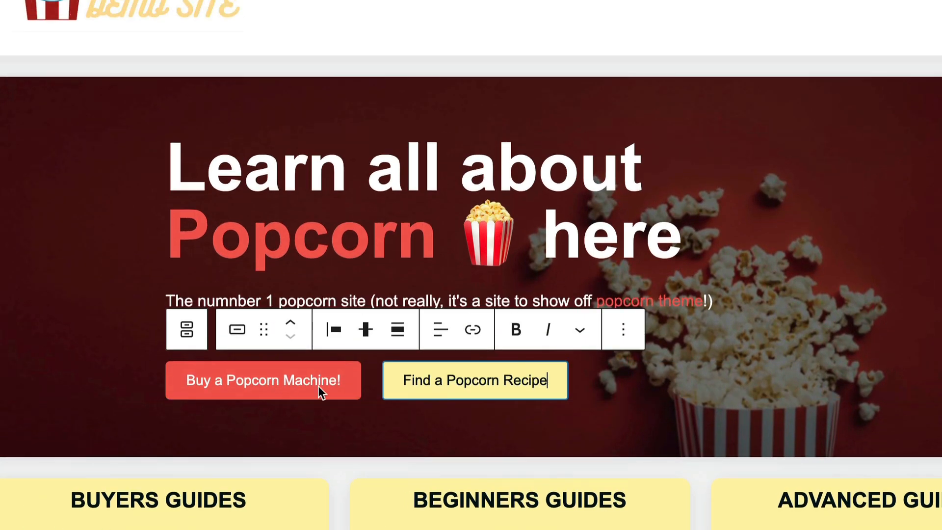
{"action": "left_click", "coordinate": [351, 388]}
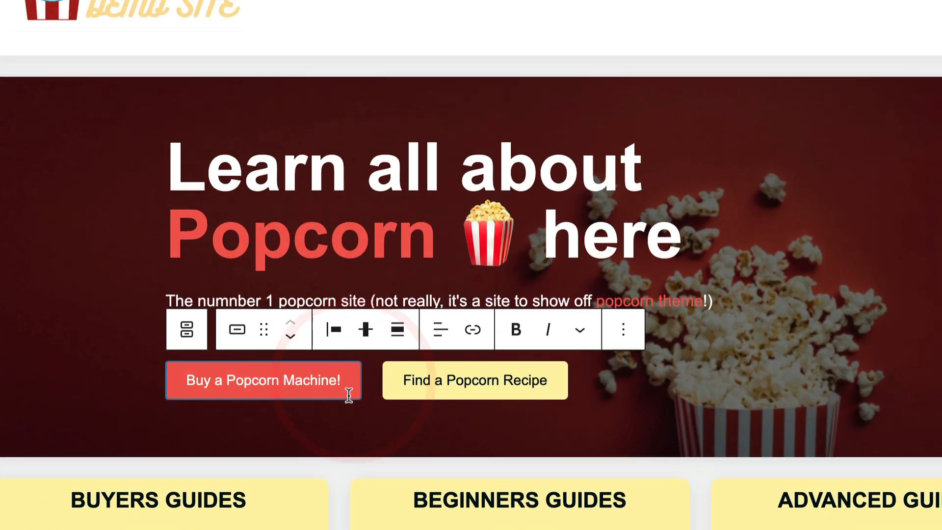
{"action": "left_click", "coordinate": [473, 329]}
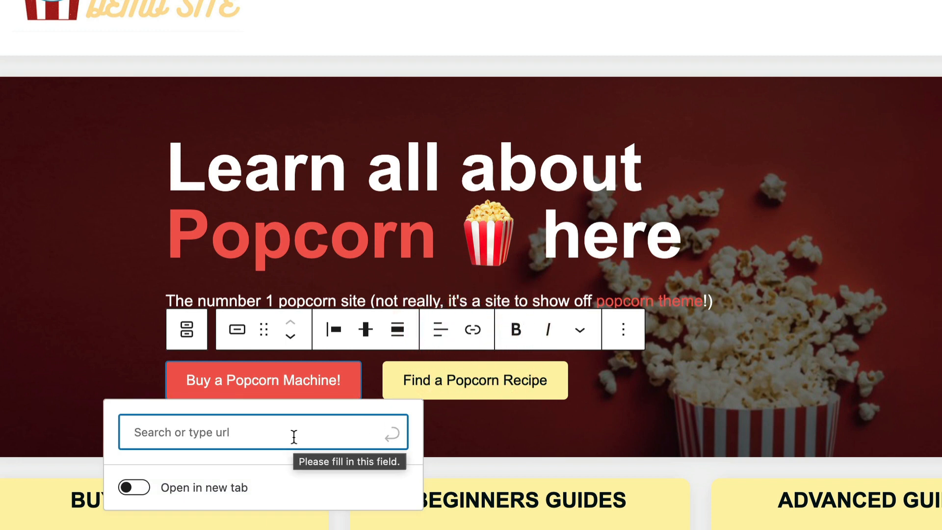
{"action": "type", "text": "popcorn"}
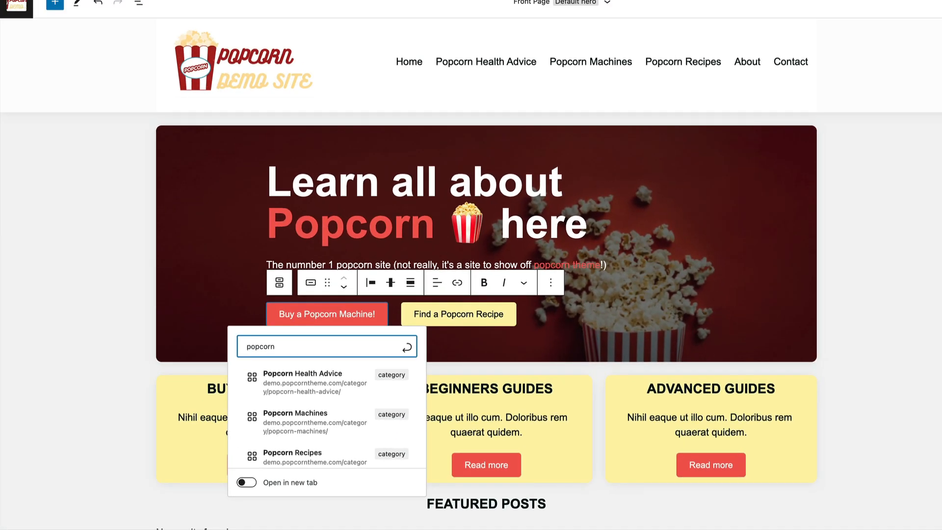
{"action": "left_click", "coordinate": [333, 425]}
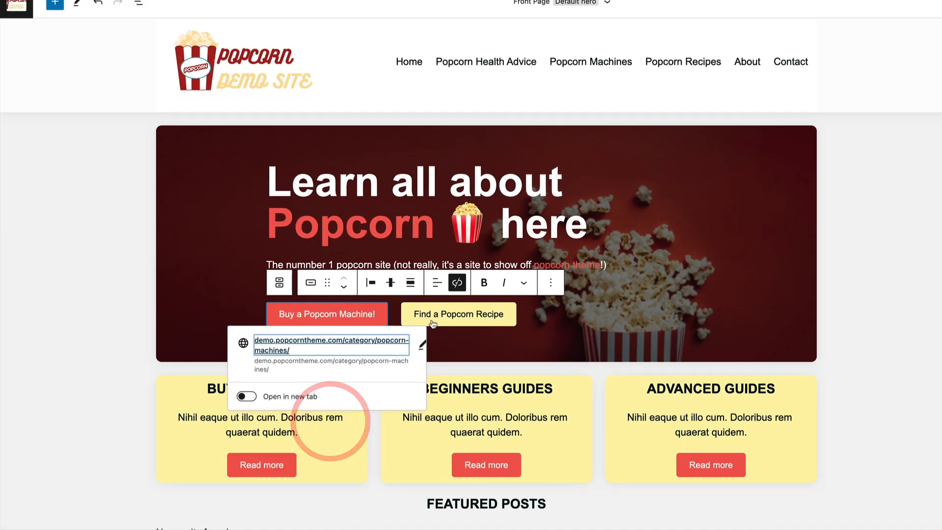
Link the "Find a Popcorn Recipe" button to the Popcorn Recipes category
{"action": "left_click", "coordinate": [475, 308]}
{"action": "left_click", "coordinate": [457, 283]}
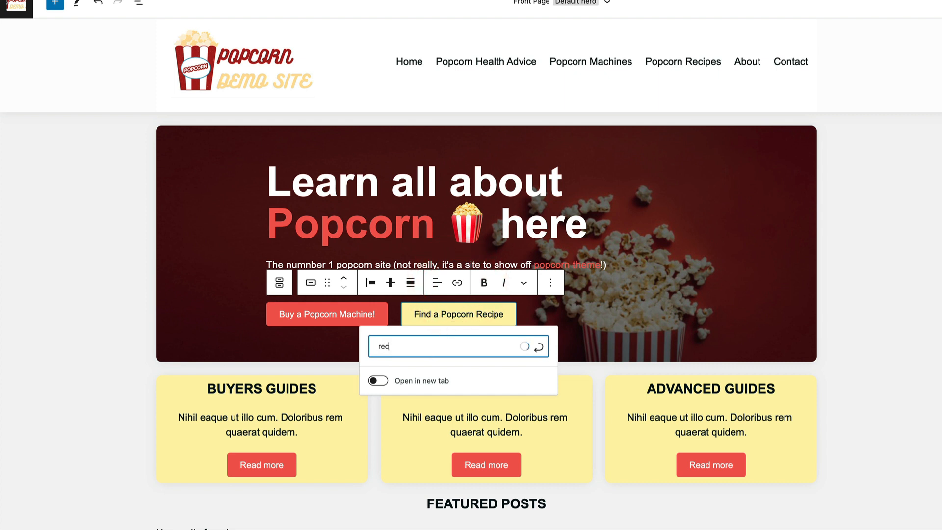
{"action": "type", "text": "recipe"}
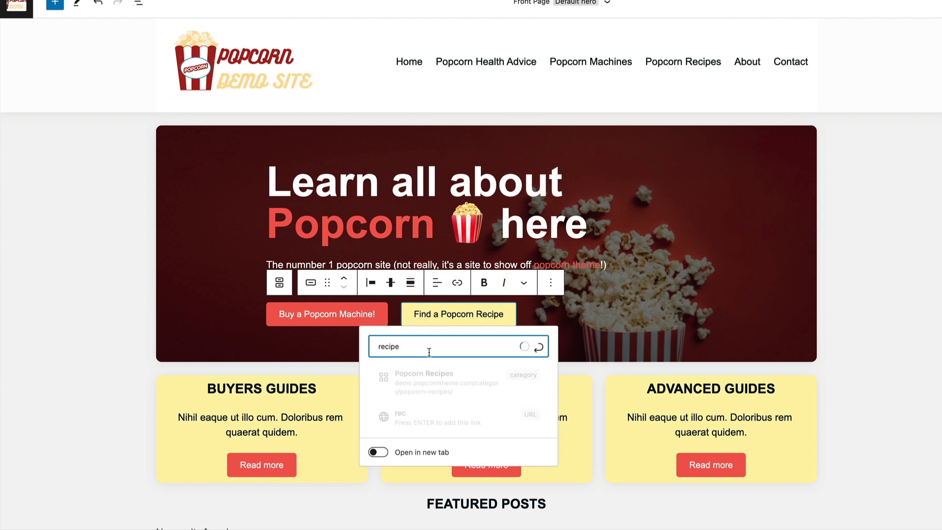
{"action": "left_click", "coordinate": [435, 377]}
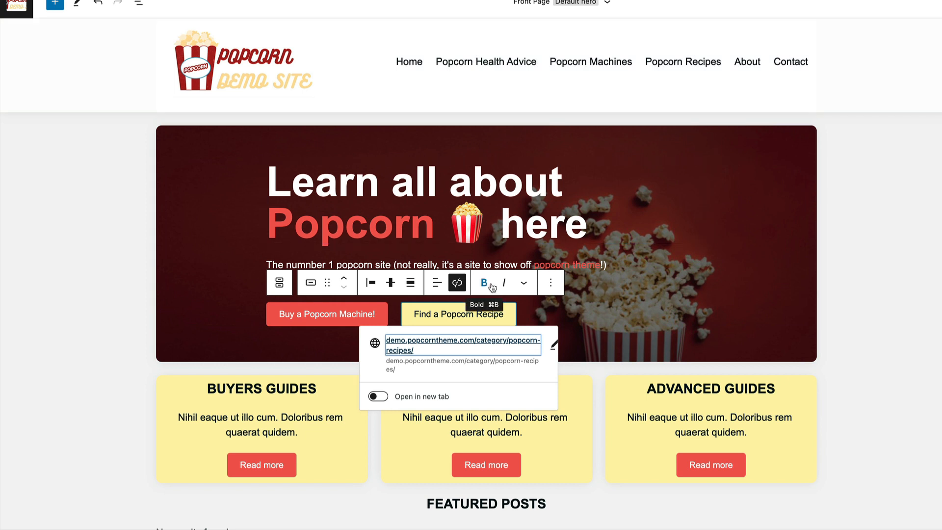
Correct the misspelled "numnber" in the hero paragraph to "number"
{"action": "left_click", "coordinate": [306, 264]}
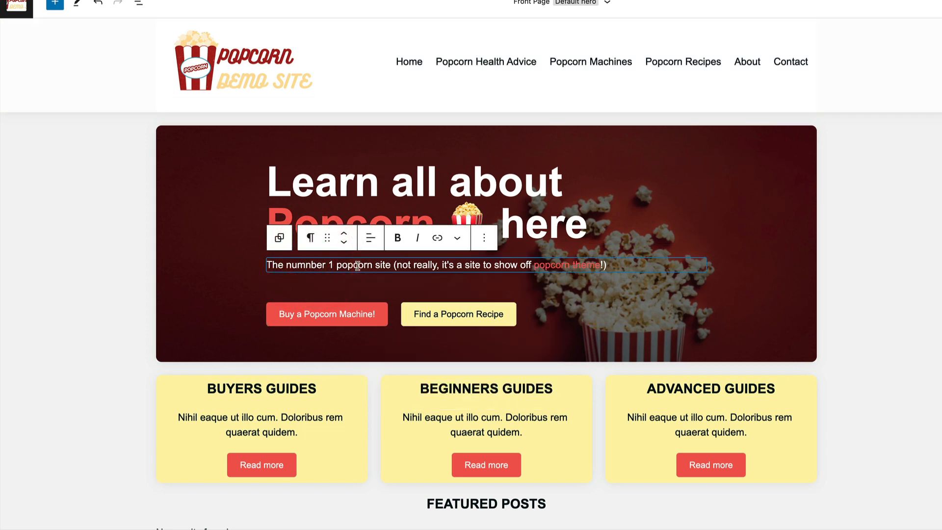
{"action": "key", "text": "BackSpace"}
{"action": "key", "text": "BackSpace"}
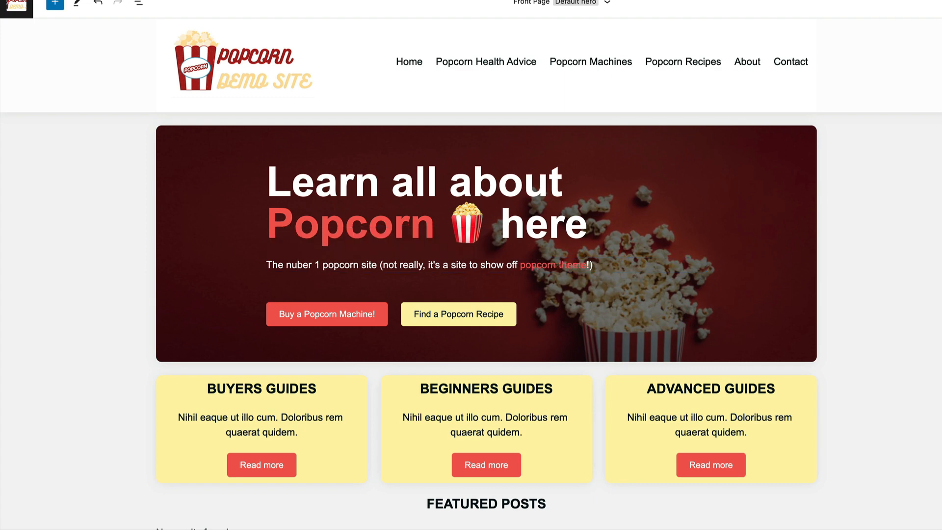
{"action": "type", "text": "m"}
Change the heading of the "Buyers Guides" card to "Popcorn Health Advice"
{"action": "scroll", "coordinate": [864, 304], "scroll_direction": "down", "scroll_amount": 4}
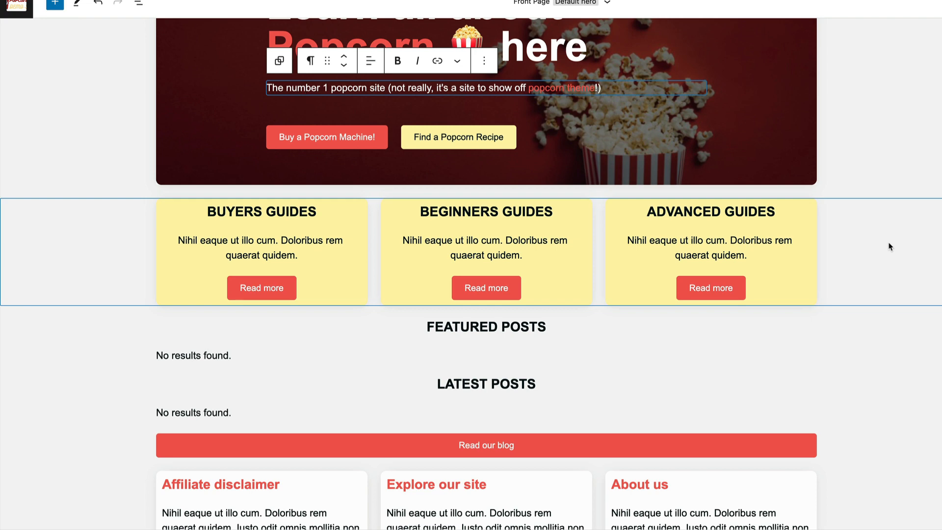
{"action": "scroll", "coordinate": [461, 259], "scroll_direction": "up", "scroll_amount": 1}
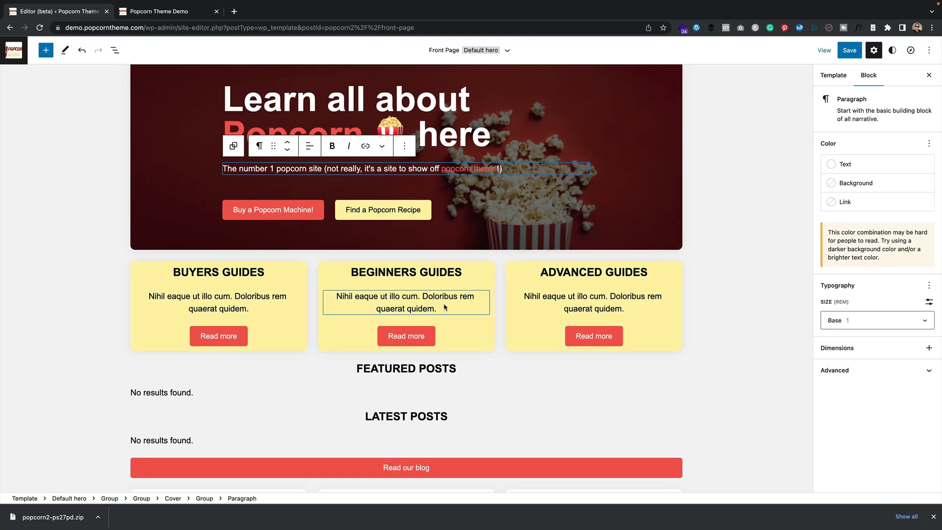
{"action": "scroll", "coordinate": [491, 308], "scroll_direction": "up", "scroll_amount": 2}
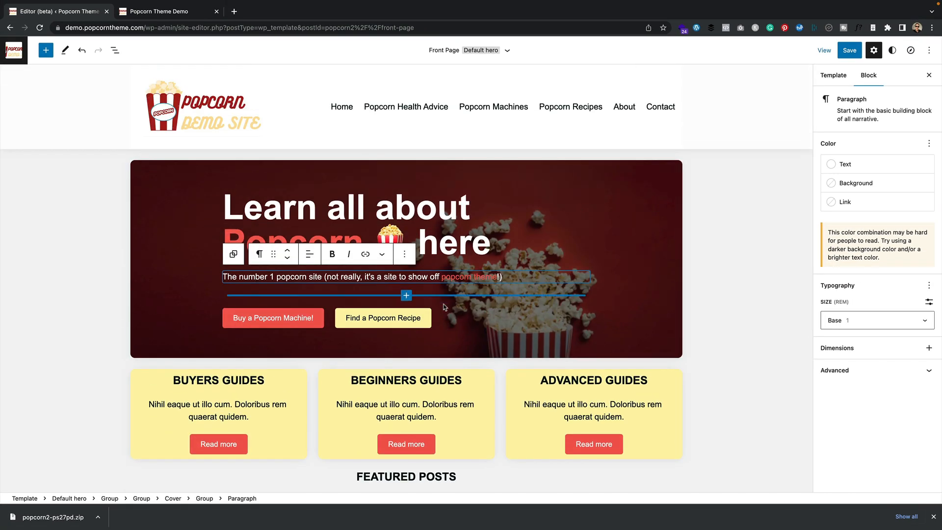
{"action": "left_click", "coordinate": [255, 386]}
{"action": "triple_click", "coordinate": [276, 383]}
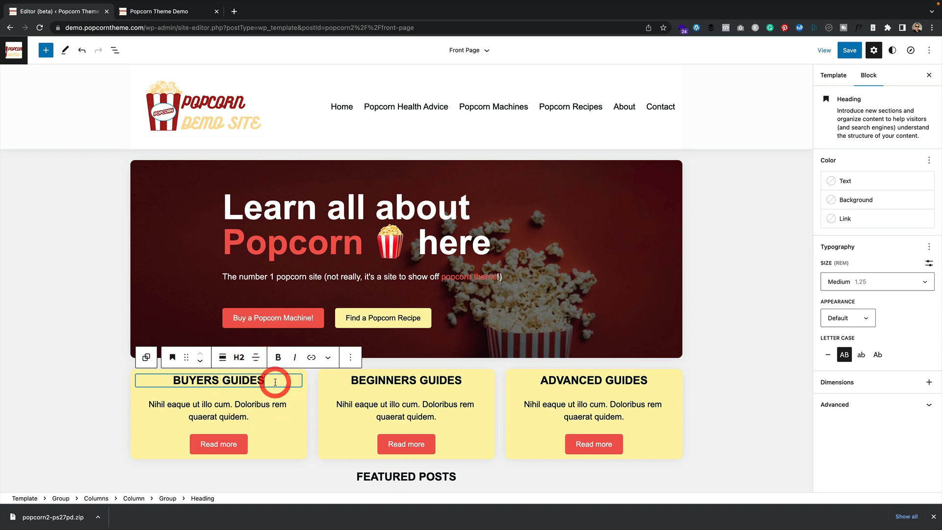
{"action": "type", "text": "Popcorn"}
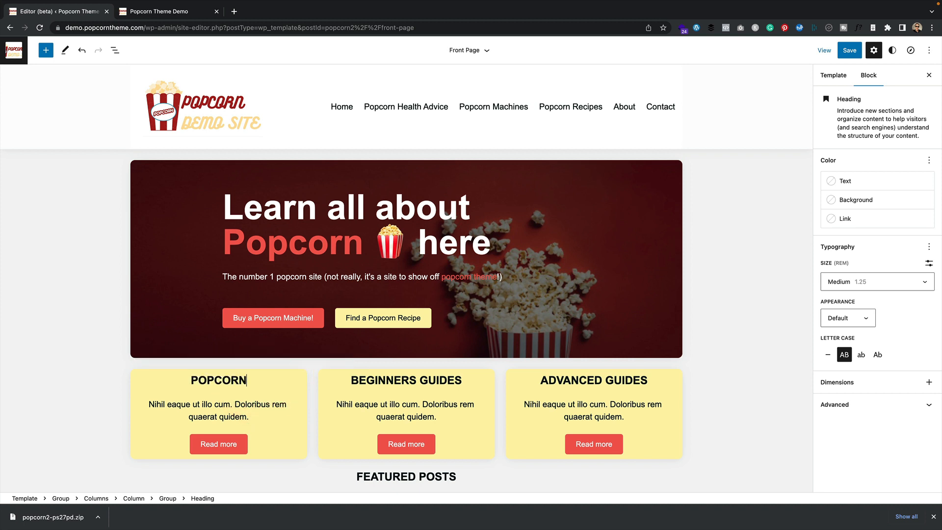
{"action": "type", "text": " Health Adive"}
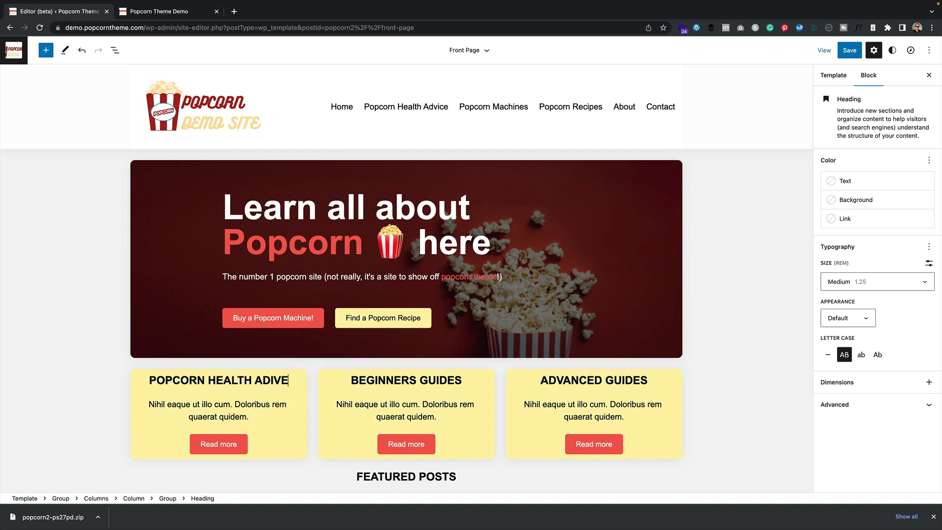
{"action": "key", "text": "BackSpace"}
{"action": "key", "text": "BackSpace"}
{"action": "key", "text": "BackSpace"}
{"action": "type", "text": "vice"}
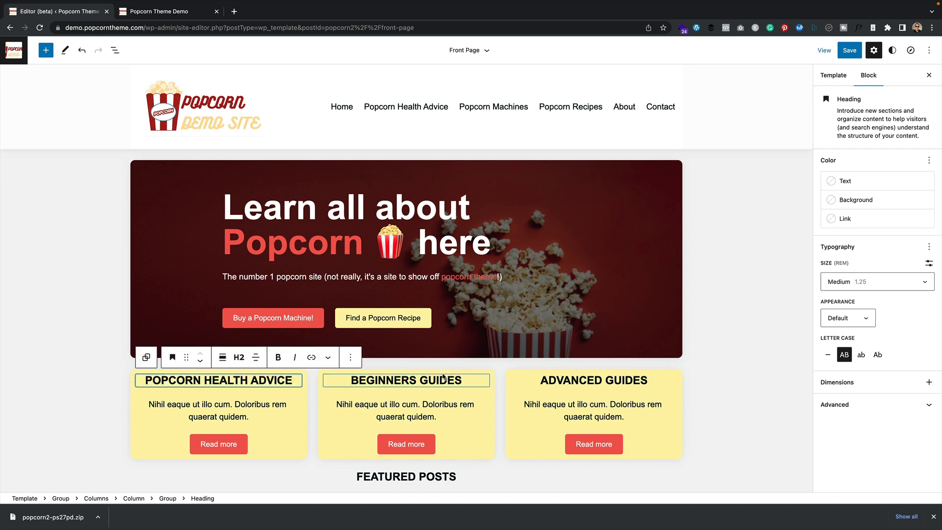
Change the heading of the "Beginners Guides" card to "Popcorn Machines"
{"action": "left_click", "coordinate": [443, 378]}
{"action": "key", "text": "ctrl+a"}
{"action": "type", "text": "Popcorn Machines"}
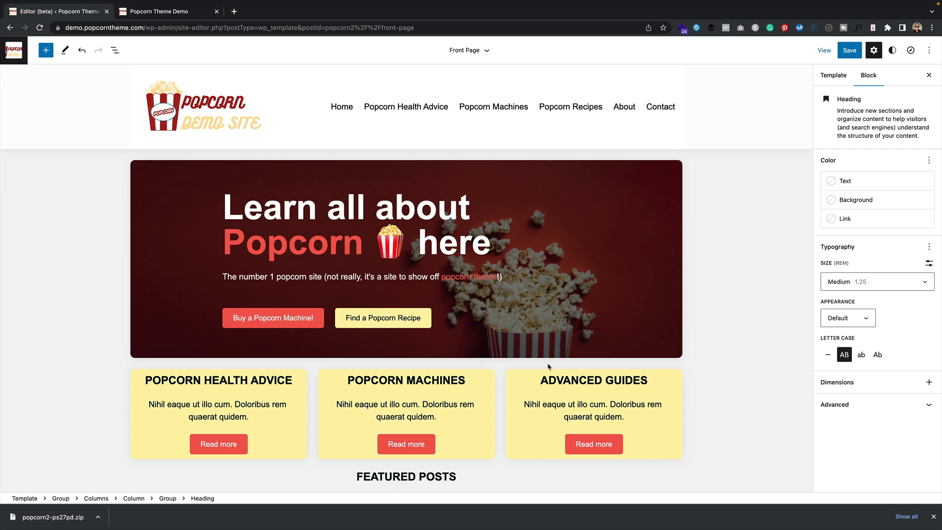
Change the heading of the "Advanced Guides" card to "Popcorn Recipes"
{"action": "left_click", "coordinate": [604, 379]}
{"action": "left_click", "coordinate": [627, 381]}
{"action": "key", "text": "ctrl+a"}
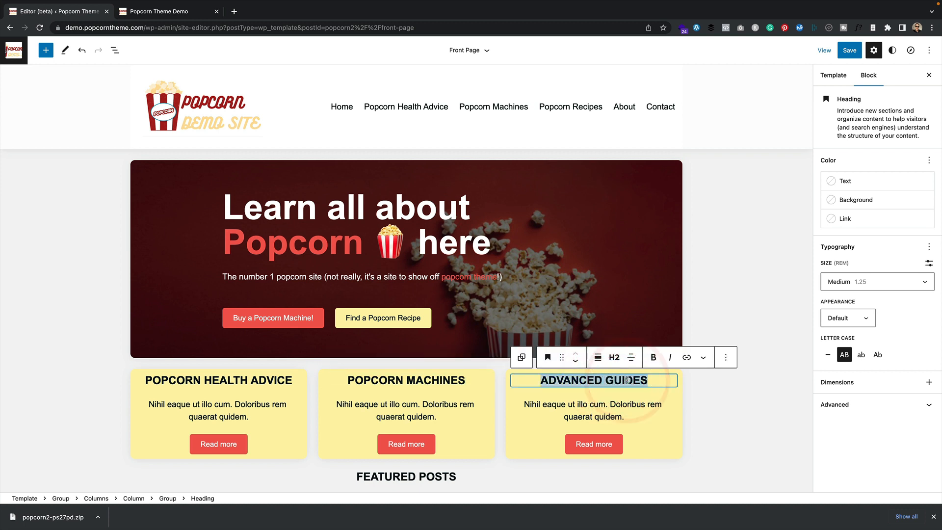
{"action": "type", "text": "Popcorn Re"}
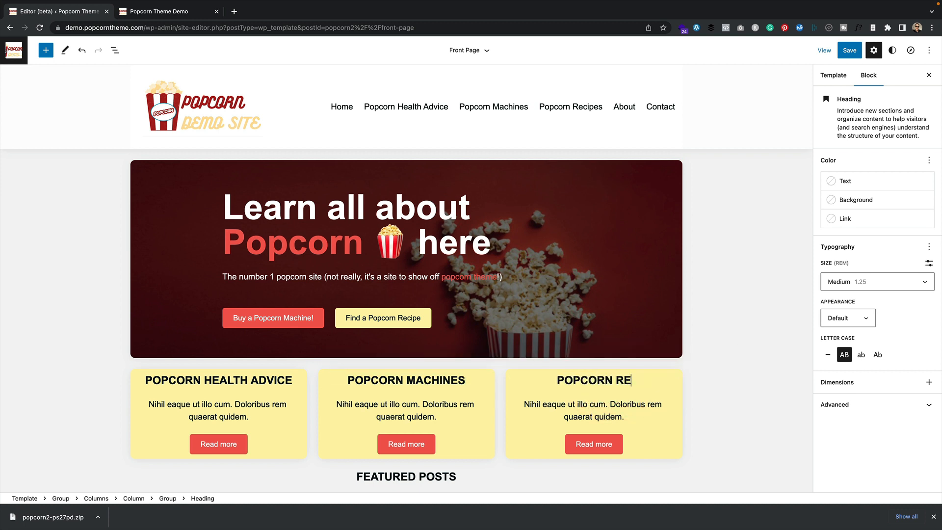
{"action": "type", "text": "cipes"}
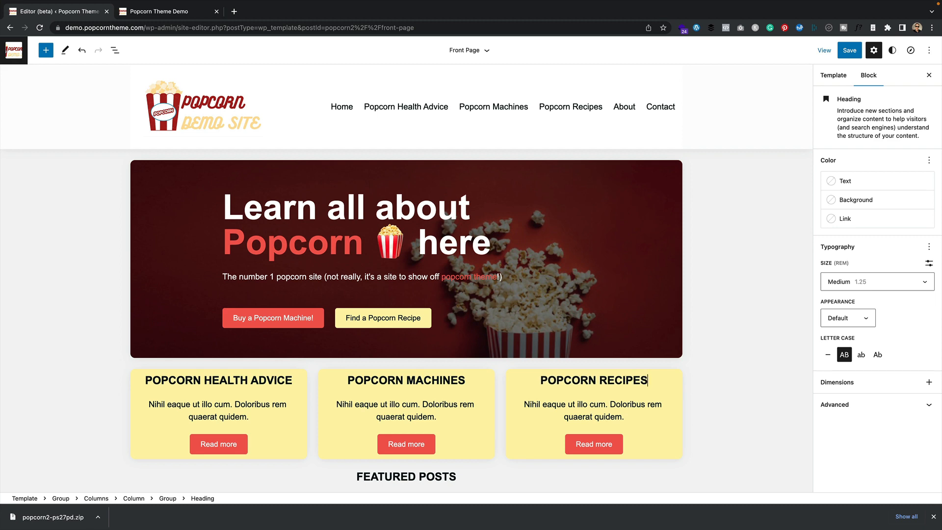
Link the "Read more" button in the Popcorn Health Advice card to the Popcorn Health Advice category
{"action": "left_click", "coordinate": [247, 414]}
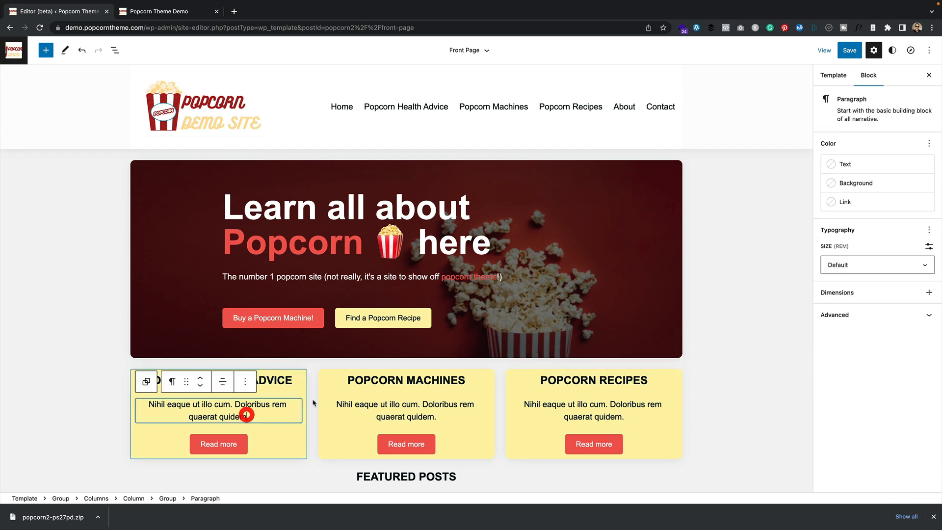
{"action": "scroll", "coordinate": [663, 387], "scroll_direction": "down", "scroll_amount": 2}
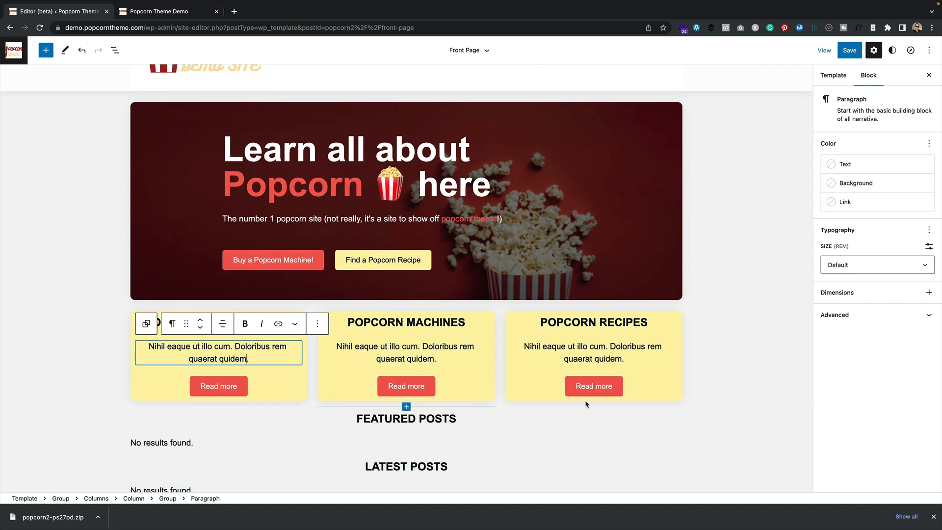
{"action": "mouse_move", "coordinate": [521, 405]}
{"action": "left_click", "coordinate": [226, 383]}
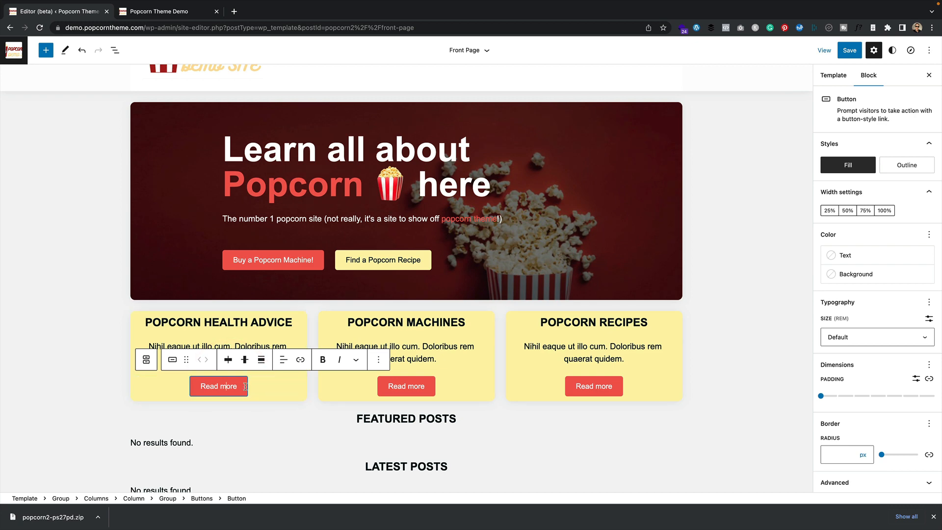
{"action": "left_click", "coordinate": [300, 359]}
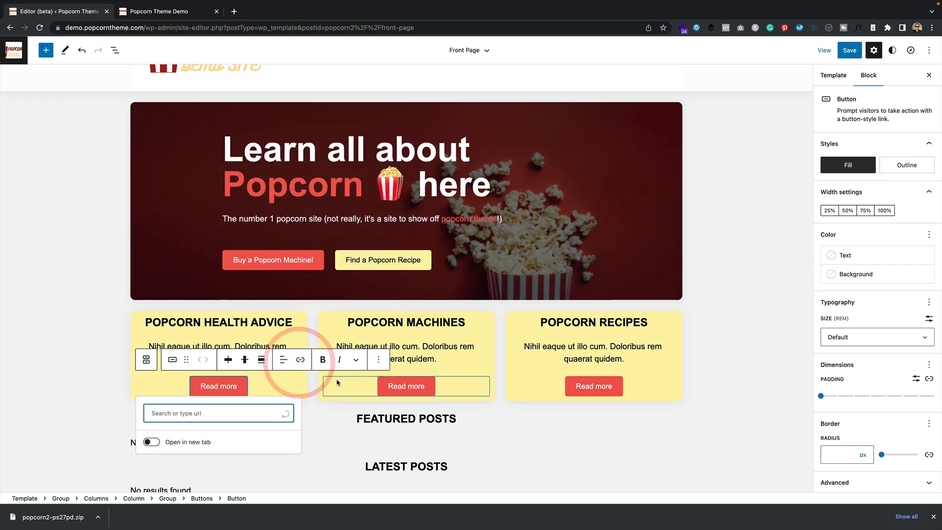
{"action": "type", "text": "health"}
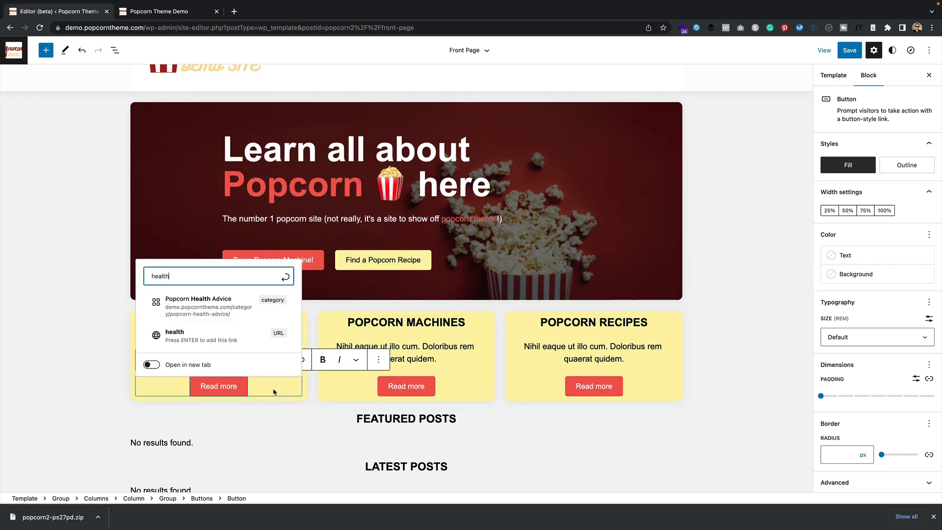
{"action": "left_click", "coordinate": [216, 308]}
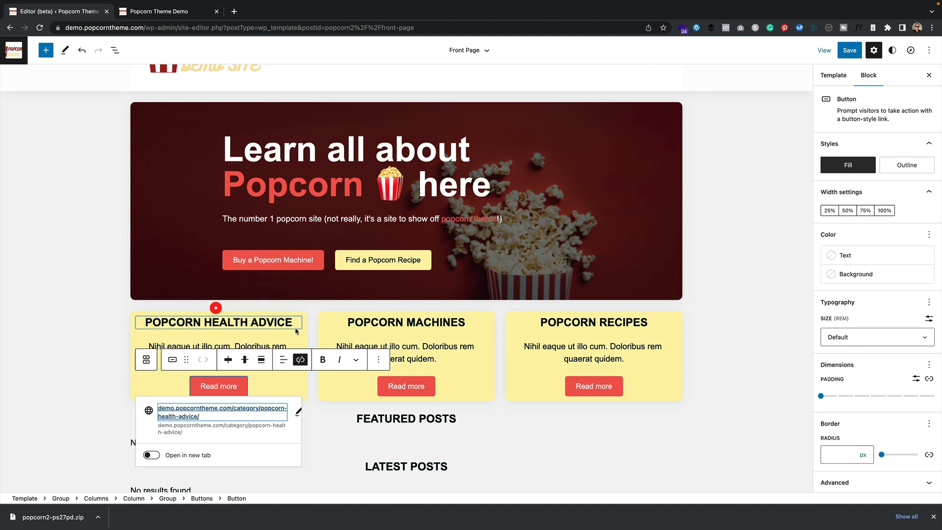
Link the "Read more" button in the Popcorn Machines card to the Popcorn Machines category
{"action": "left_click", "coordinate": [418, 384]}
{"action": "left_click", "coordinate": [489, 361]}
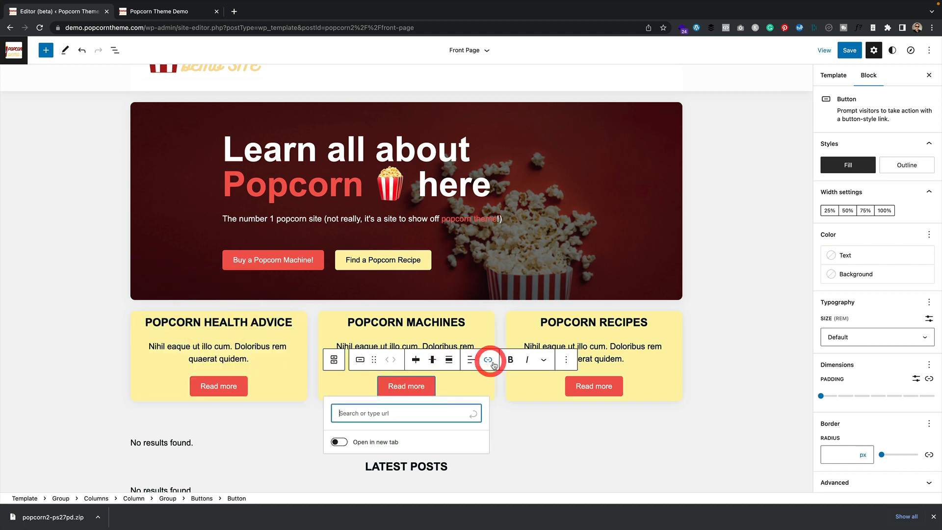
{"action": "type", "text": "machine"}
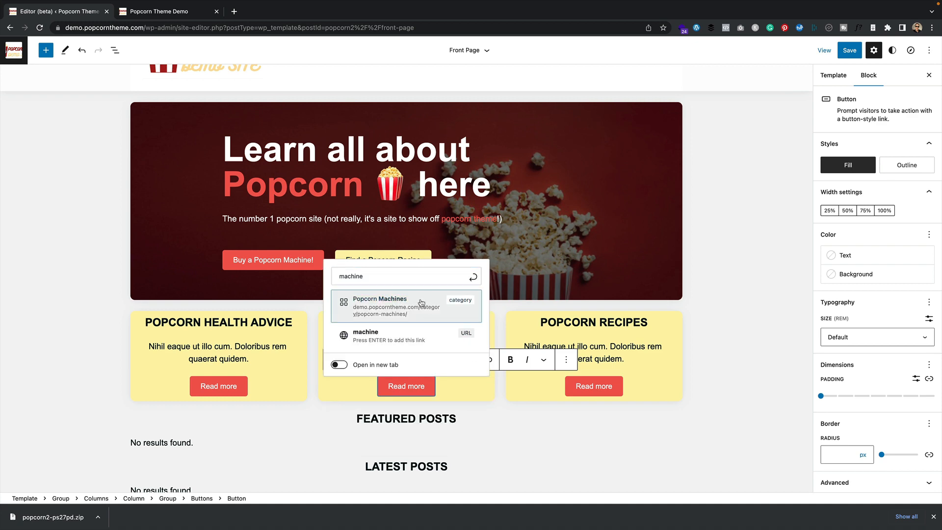
{"action": "left_click", "coordinate": [421, 300]}
Link the "Read more" button in the Popcorn Recipes card to the Popcorn Recipes category and save the front page template
{"action": "left_click", "coordinate": [609, 387]}
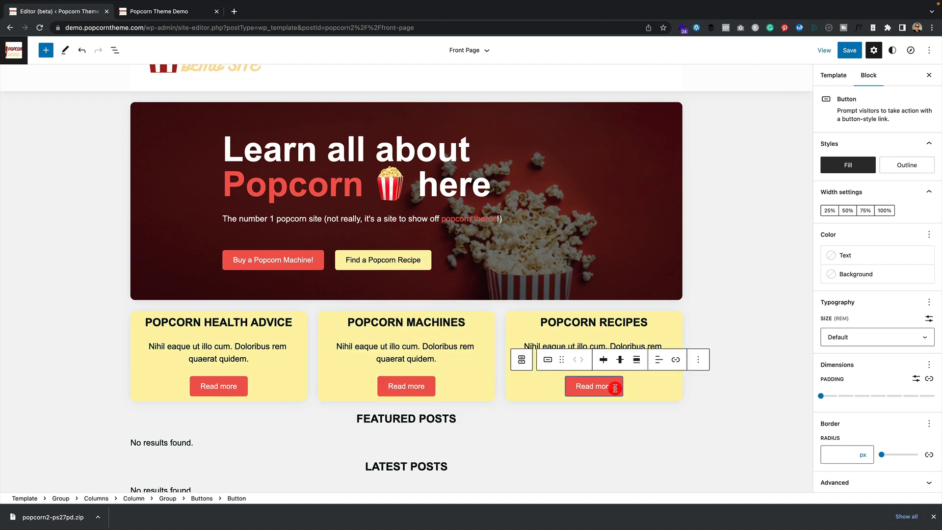
{"action": "left_click", "coordinate": [676, 361]}
{"action": "type", "text": "rec"}
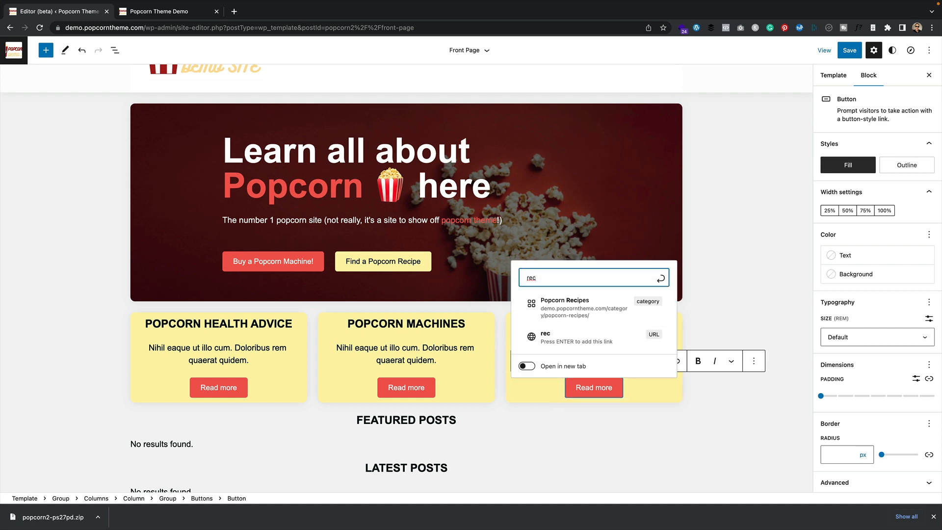
{"action": "left_click", "coordinate": [593, 306]}
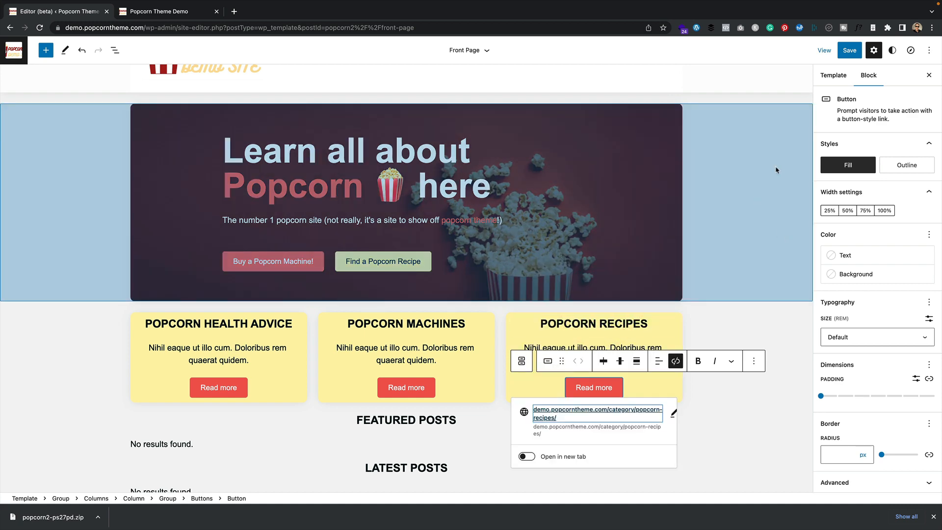
{"action": "left_click", "coordinate": [849, 50]}
{"action": "left_click", "coordinate": [840, 53]}
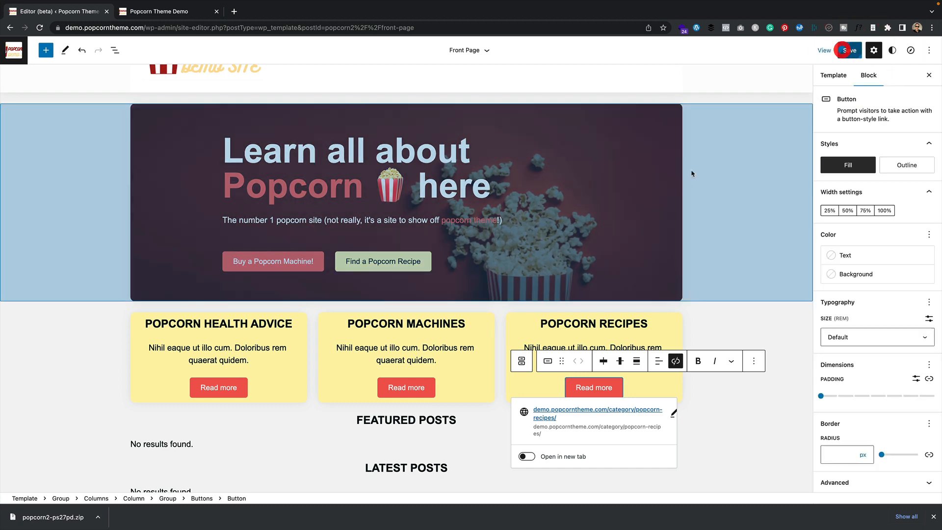
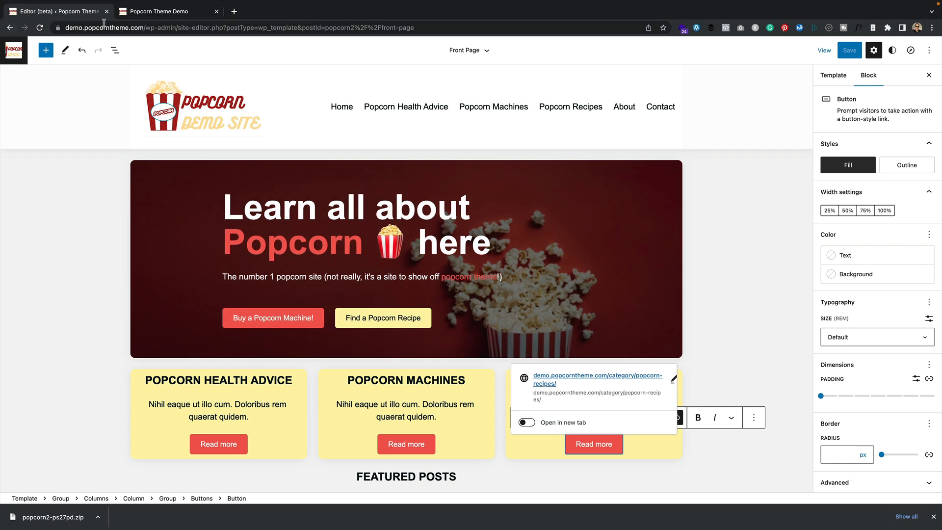
Load the site's public home page at demo.popcorntheme.com and close the other browser tab
{"action": "left_click", "coordinate": [147, 27]}
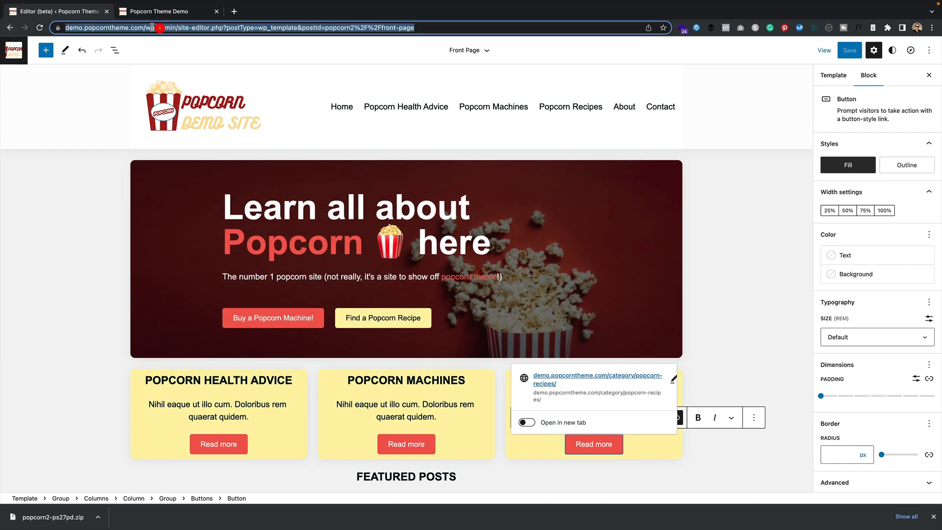
{"action": "left_click", "coordinate": [147, 27]}
{"action": "left_click_drag", "start_coordinate": [168, 27], "coordinate": [745, 16]}
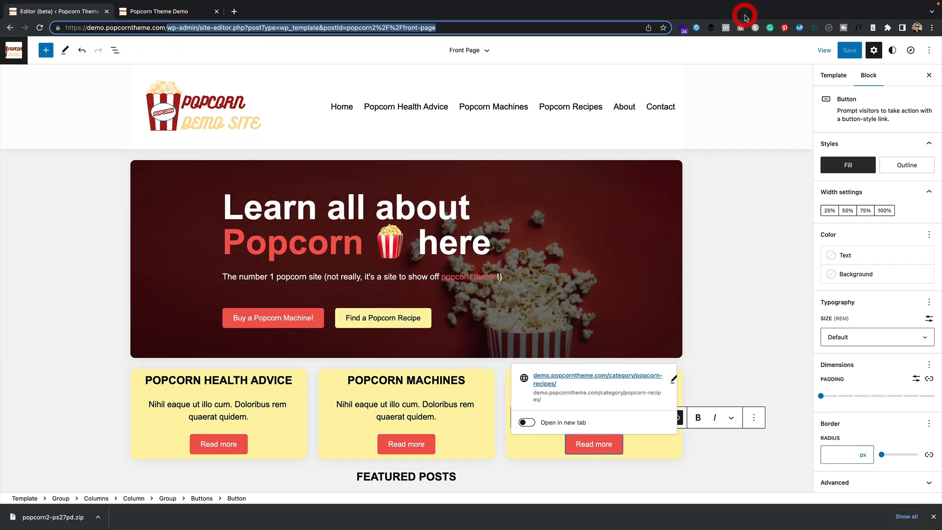
{"action": "key", "text": "BackSpace"}
{"action": "key", "text": "Return"}
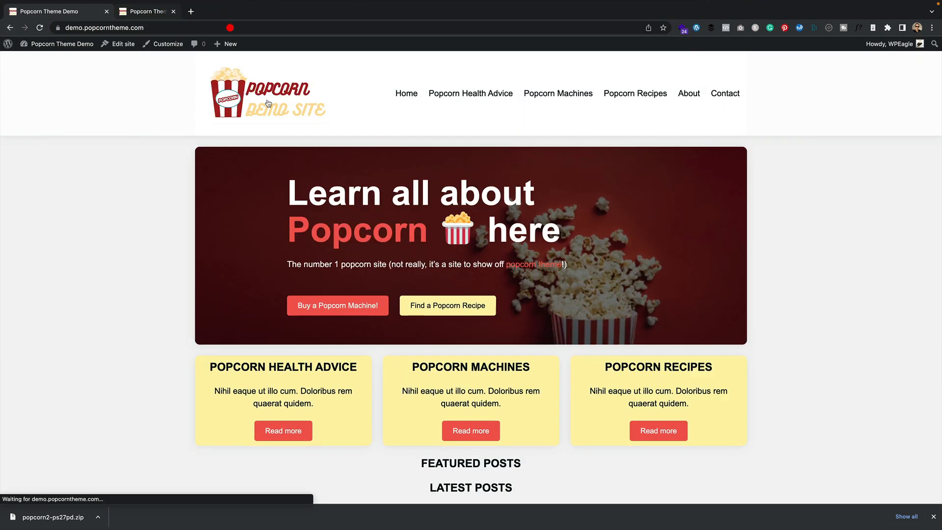
{"action": "left_click", "coordinate": [217, 11]}
Open the About us page for editing and write the paragraph "This is the popcorn theme demo site! Hello."
{"action": "left_click", "coordinate": [689, 93]}
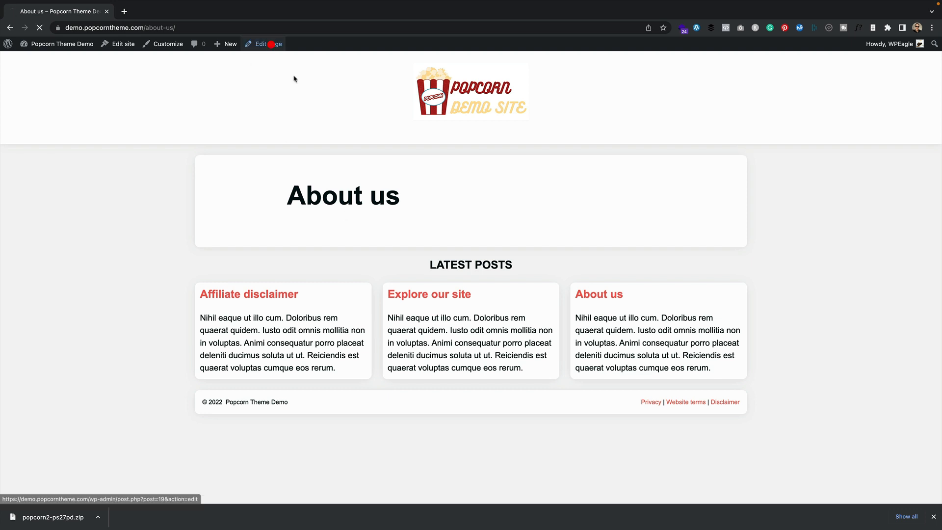
{"action": "left_click", "coordinate": [267, 43]}
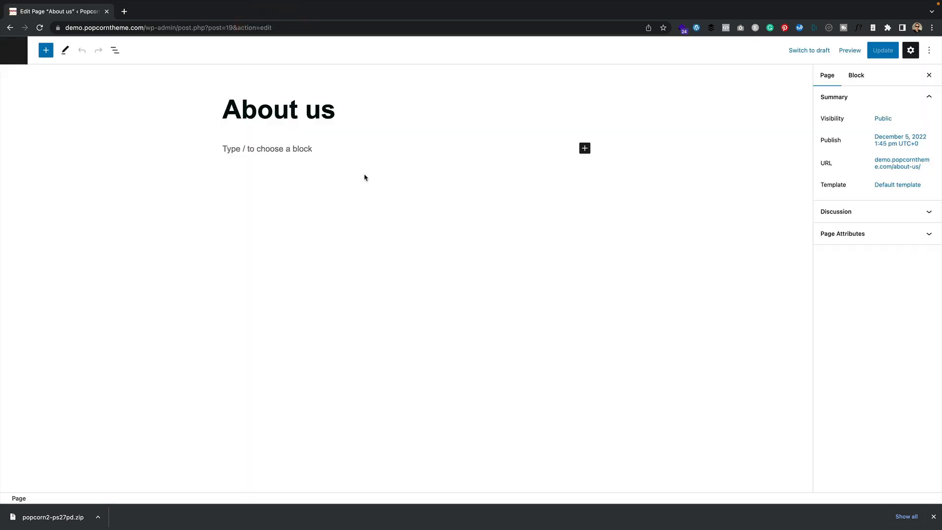
{"action": "left_click", "coordinate": [315, 146]}
{"action": "type", "text": "This is the popcvor"}
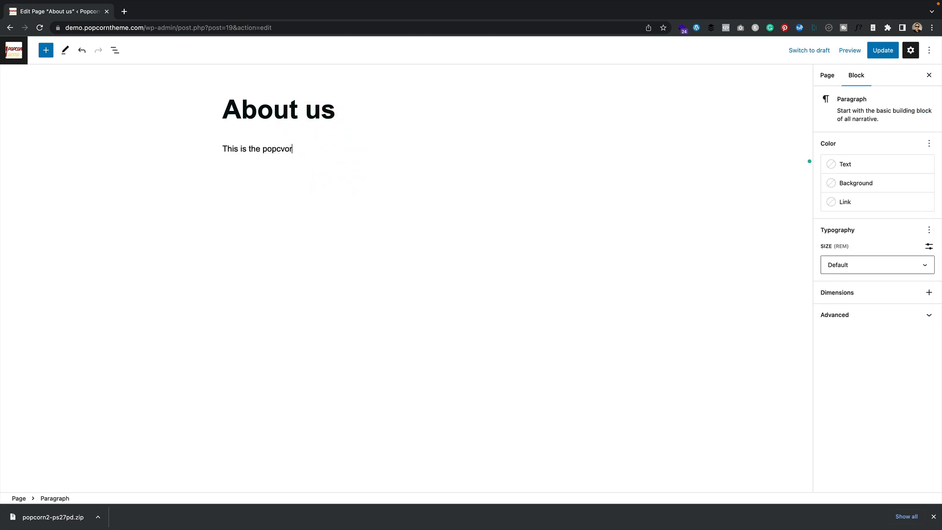
{"action": "type", "text": "nmn"}
{"action": "key", "text": "BackSpace"}
{"action": "type", "text": "orn theme demo s"}
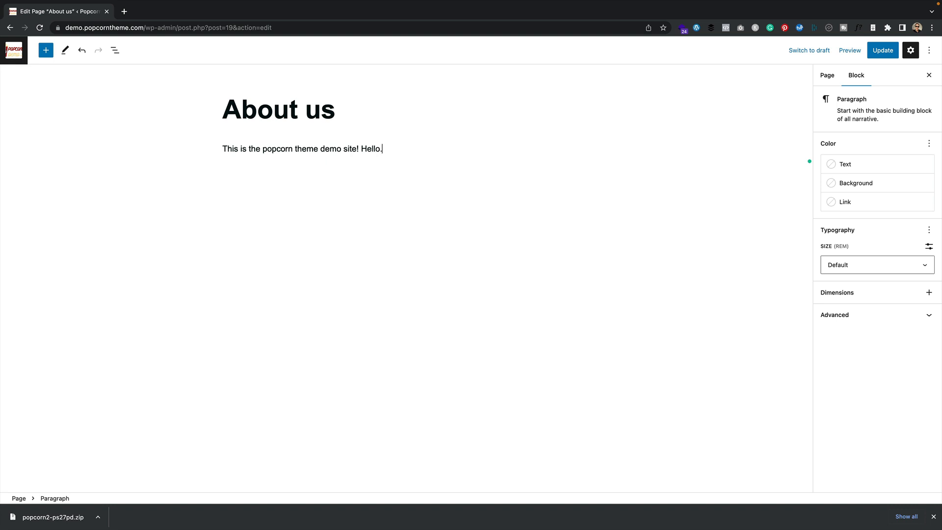
Add a second paragraph to the About us page stating who created the site
{"action": "key", "text": "Return"}
{"action": "type", "text": "It was created by Alex!"}
{"action": "left_click", "coordinate": [366, 206]}
{"action": "left_click", "coordinate": [336, 175]}
Add an image block below the second paragraph and upload the "Me head" picture, found by searching the computer for "me"
{"action": "key", "text": "Return"}
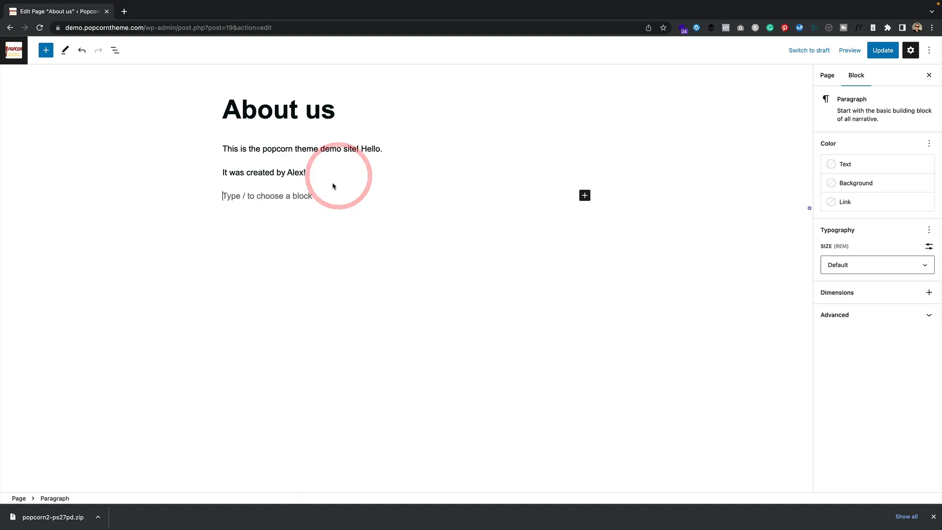
{"action": "left_click", "coordinate": [584, 195]}
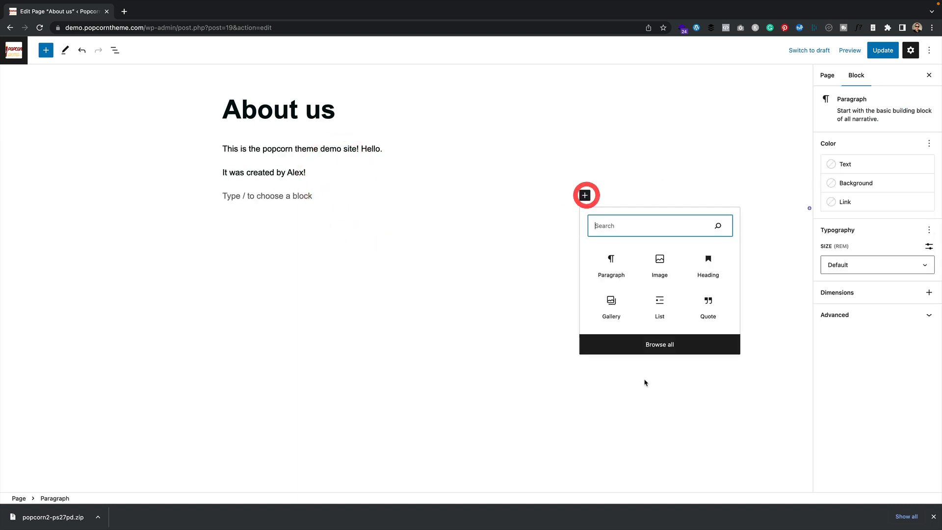
{"action": "left_click", "coordinate": [664, 267]}
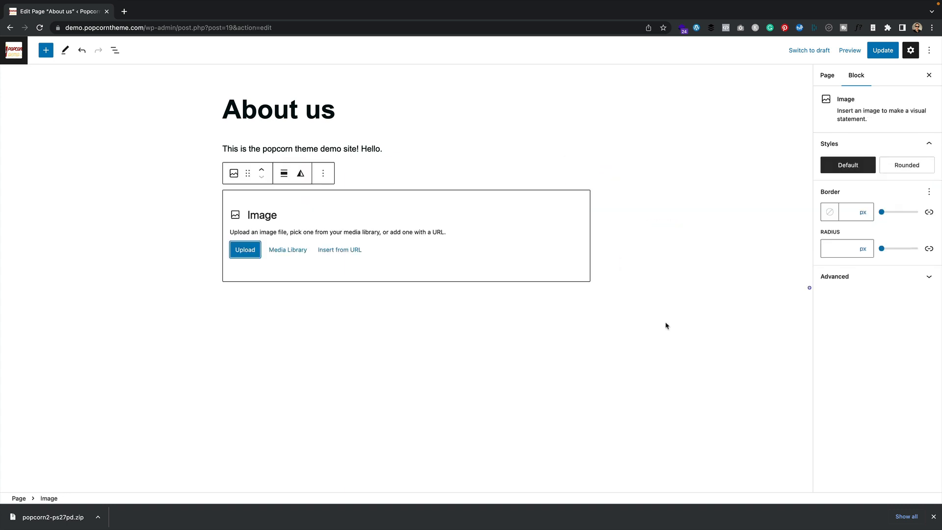
{"action": "left_click", "coordinate": [253, 251]}
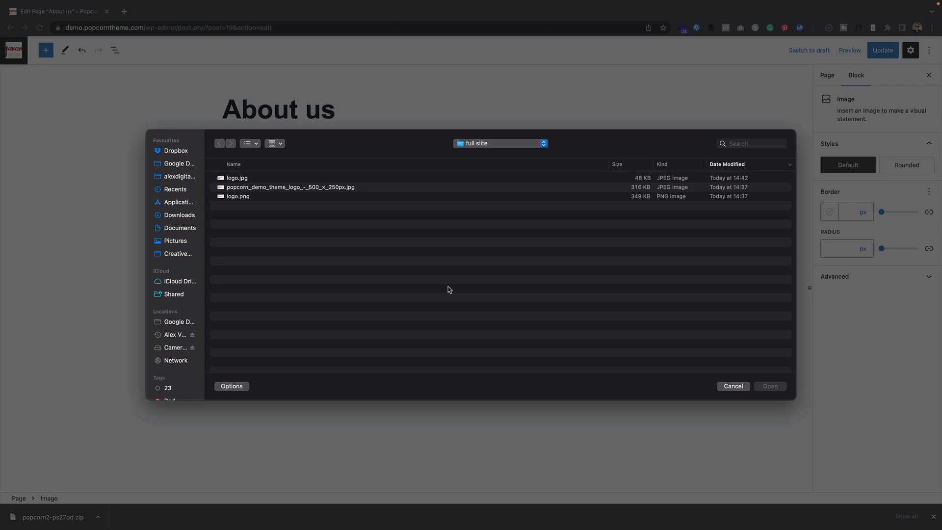
{"action": "type", "text": "me"}
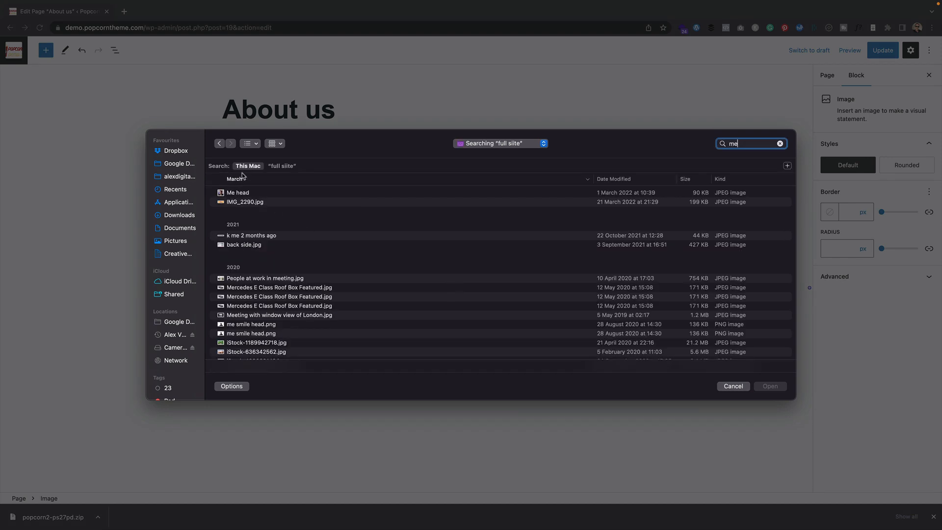
{"action": "left_click", "coordinate": [245, 193]}
{"action": "left_click", "coordinate": [770, 386]}
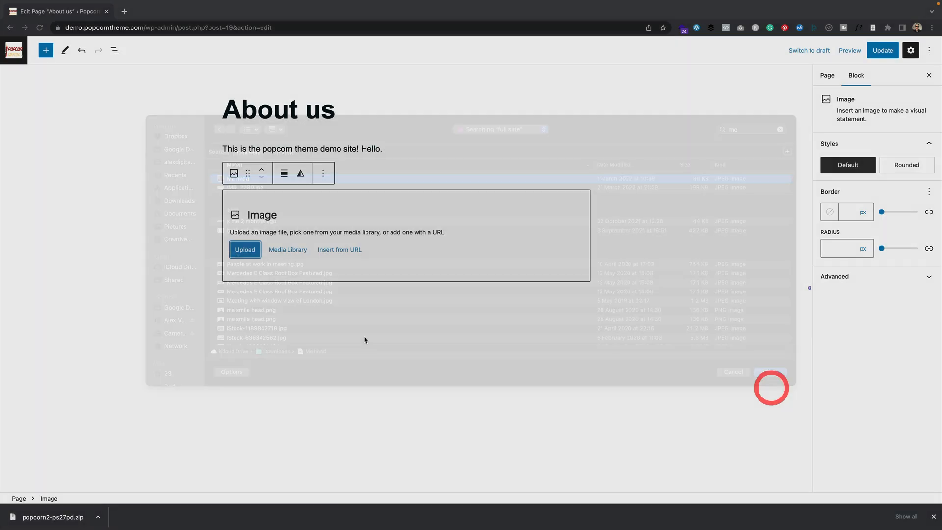
Shrink the uploaded picture to about 264 × 264 px and update the About us page
{"action": "scroll", "coordinate": [603, 256], "scroll_direction": "down", "scroll_amount": 2}
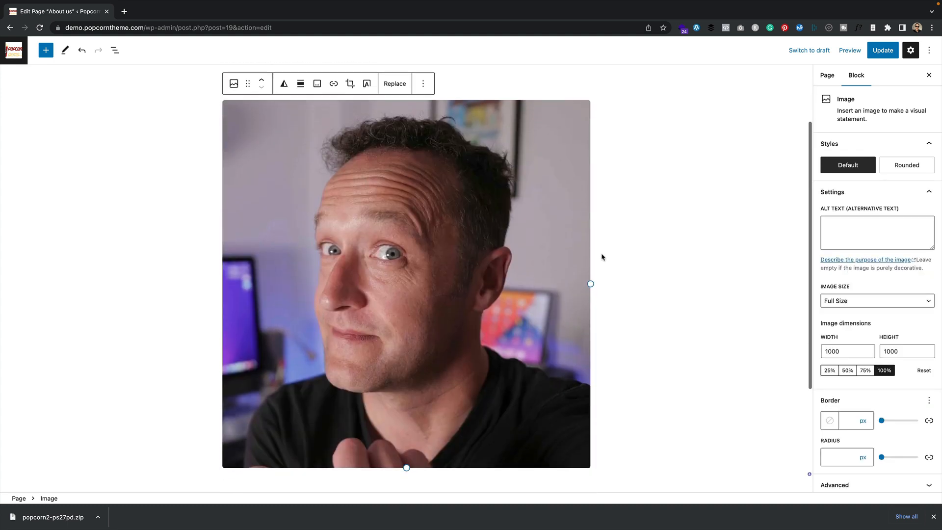
{"action": "left_click_drag", "start_coordinate": [590, 283], "coordinate": [347, 259]}
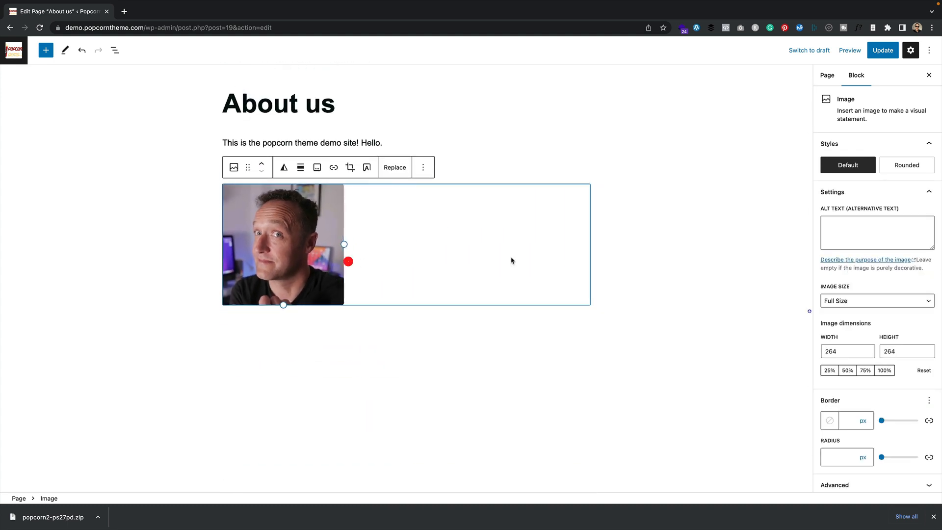
{"action": "left_click", "coordinate": [655, 260]}
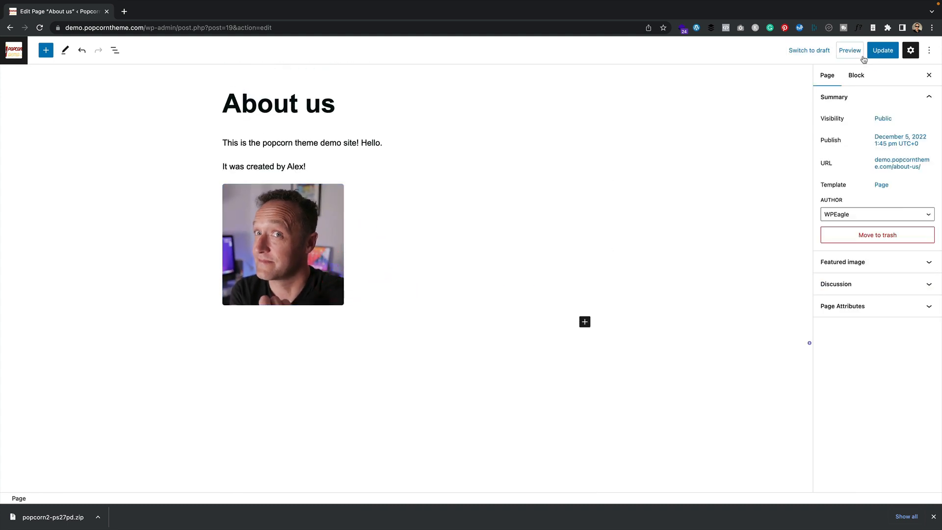
{"action": "left_click", "coordinate": [882, 51]}
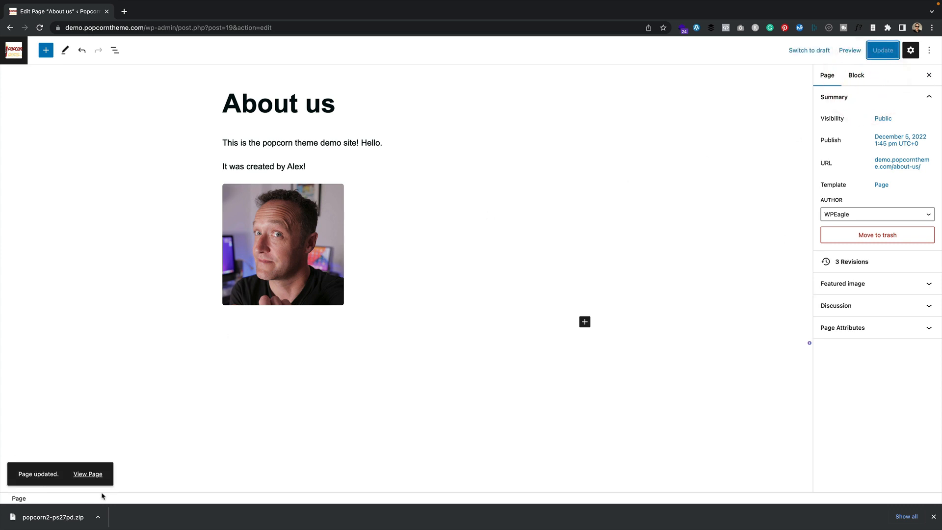
View the published About us page and open the theme's Page template in the site editor
{"action": "left_click", "coordinate": [88, 474]}
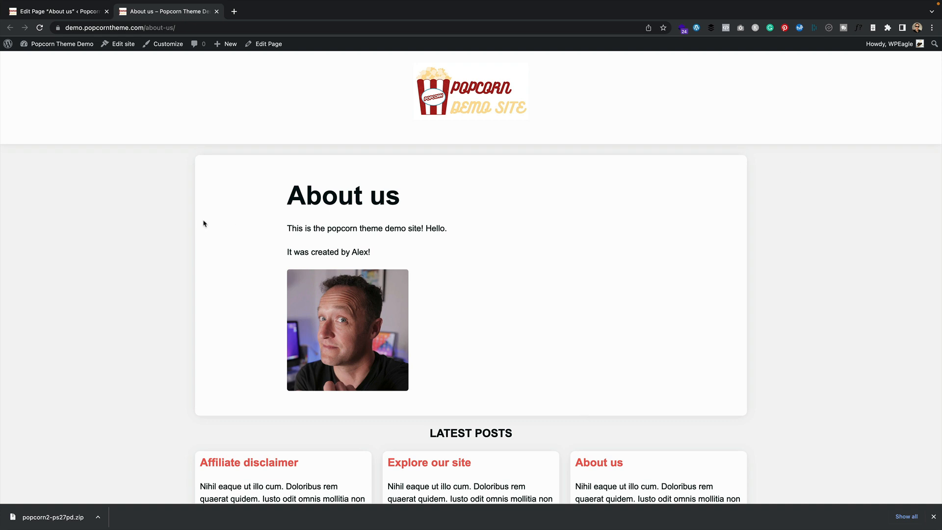
{"action": "left_click", "coordinate": [122, 46]}
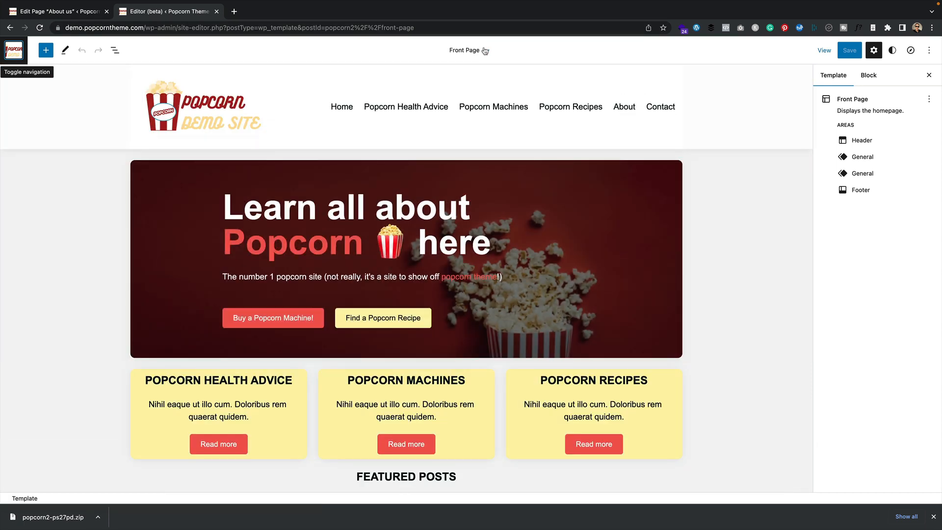
{"action": "left_click", "coordinate": [483, 49]}
{"action": "left_click", "coordinate": [477, 238]}
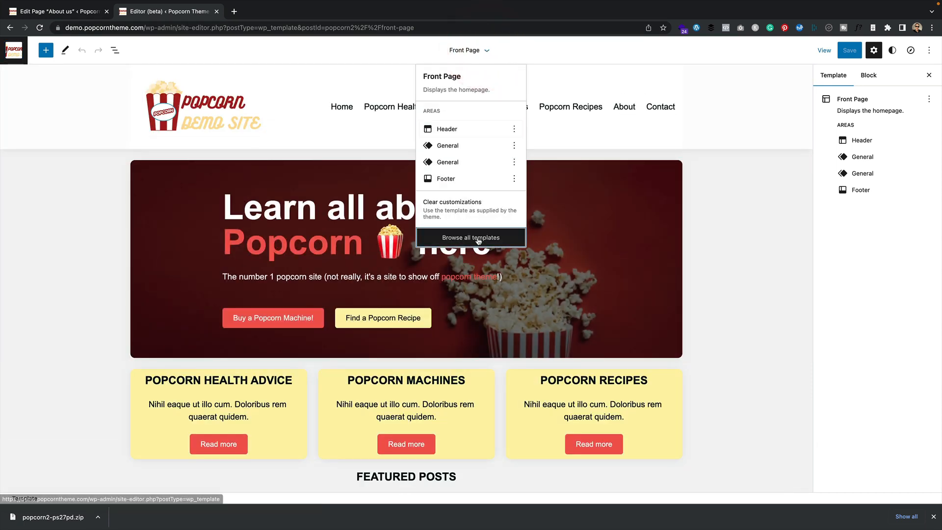
{"action": "scroll", "coordinate": [481, 292], "scroll_direction": "down", "scroll_amount": 5}
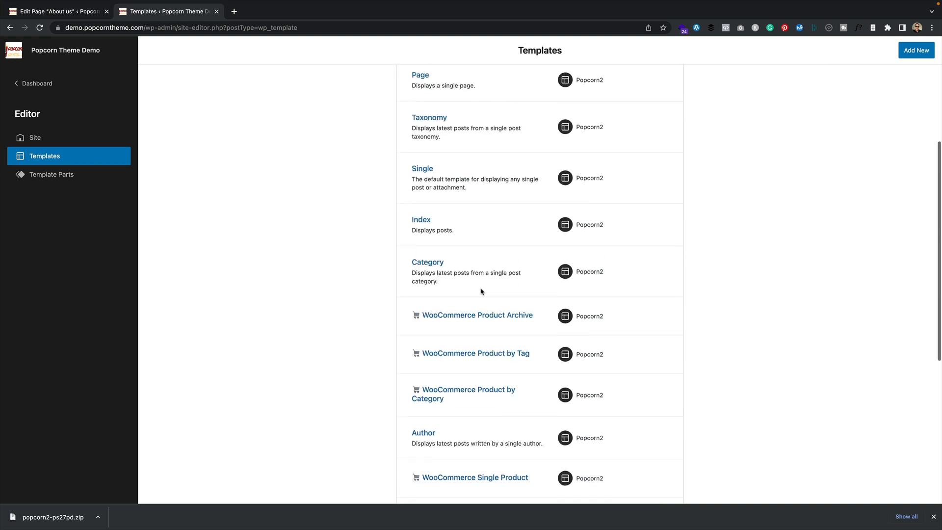
{"action": "scroll", "coordinate": [481, 292], "scroll_direction": "down", "scroll_amount": 4}
{"action": "scroll", "coordinate": [481, 291], "scroll_direction": "up", "scroll_amount": 10}
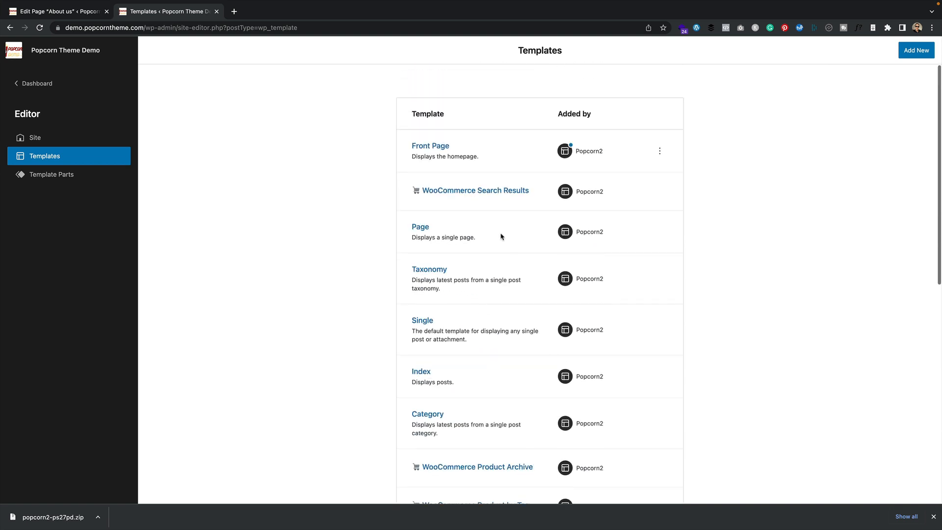
{"action": "left_click", "coordinate": [423, 230]}
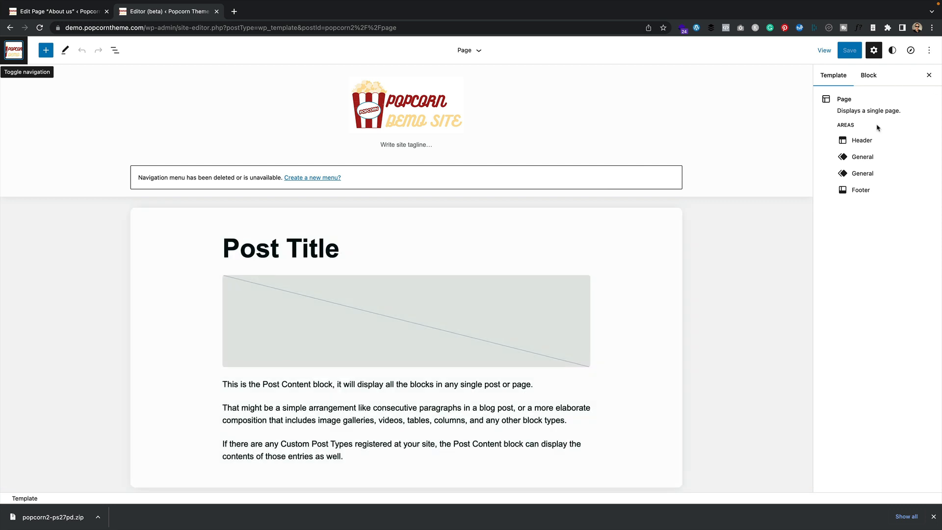
Inspect the Page template's stacked header and its site logo, and show the list of the template's areas
{"action": "left_click", "coordinate": [865, 140]}
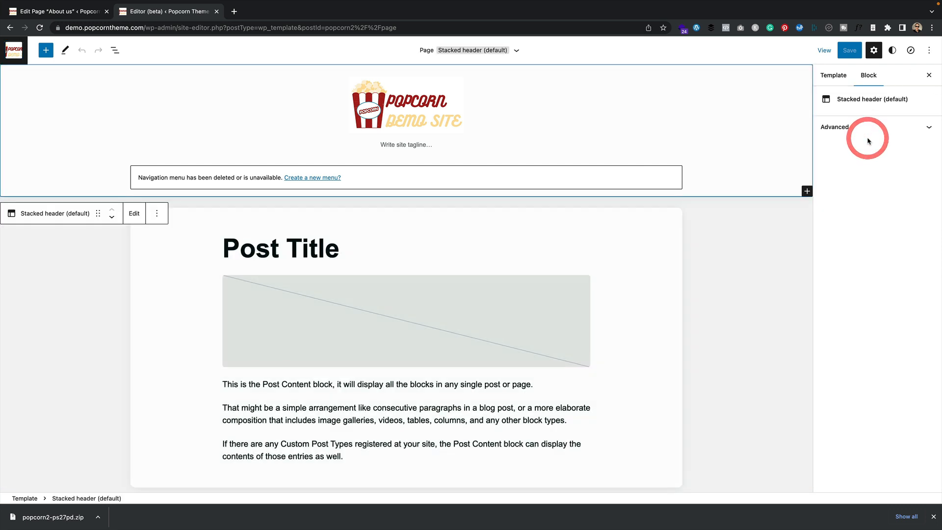
{"action": "left_click", "coordinate": [517, 51]}
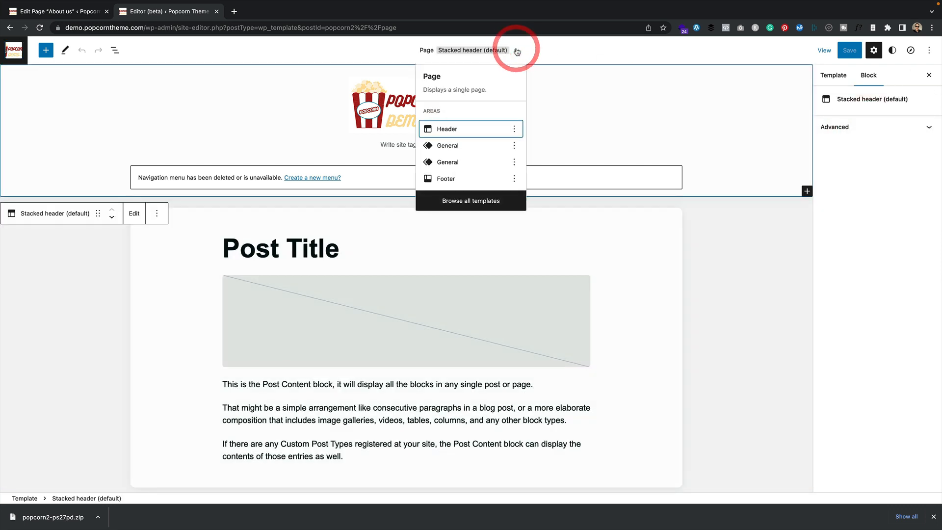
{"action": "left_click", "coordinate": [287, 82]}
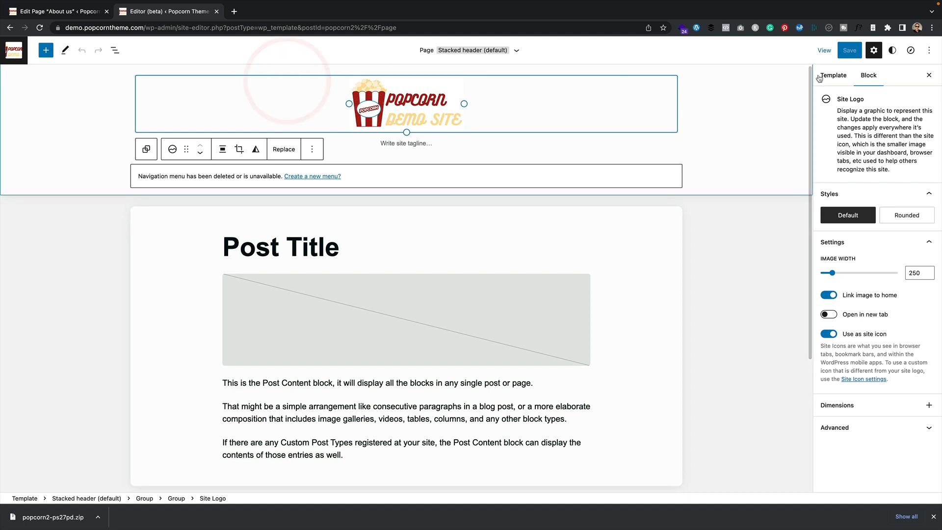
{"action": "left_click", "coordinate": [516, 51]}
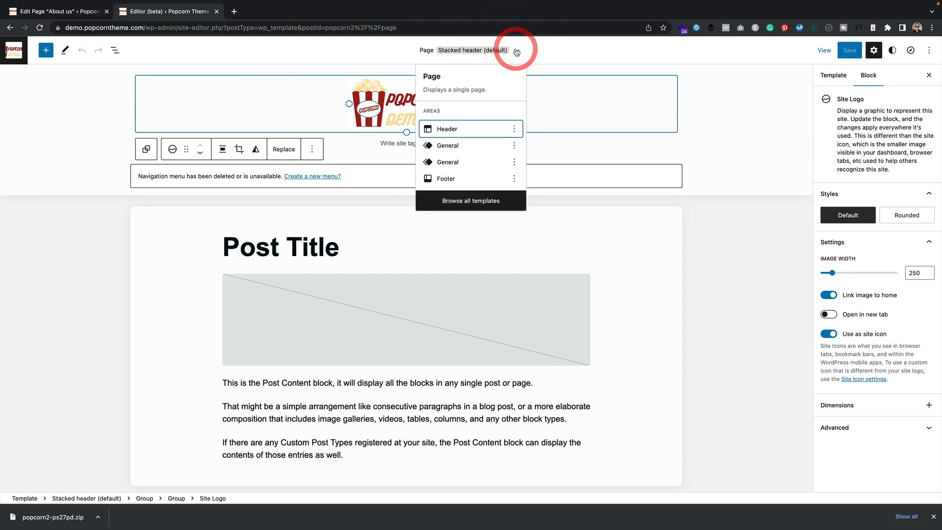
Replace the Page template's stacked header with the existing Inline header and save the template
{"action": "left_click", "coordinate": [446, 129]}
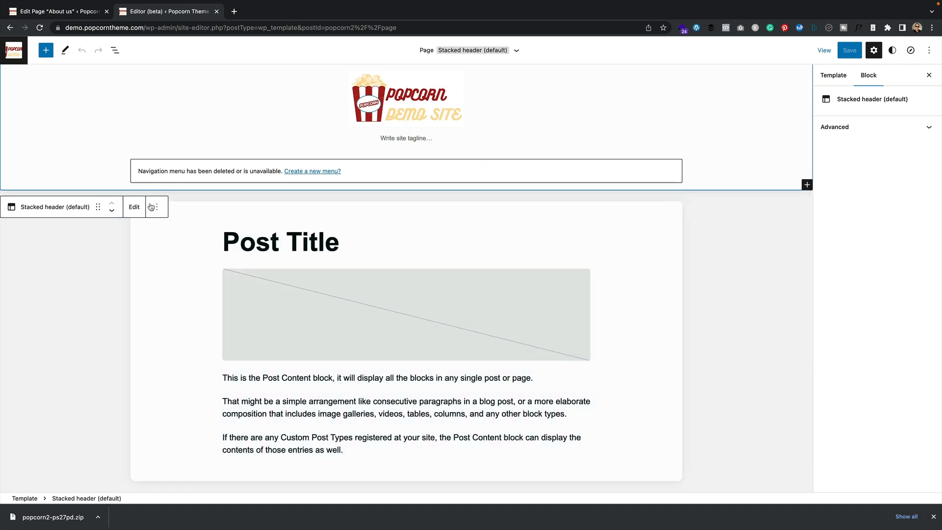
{"action": "left_click", "coordinate": [158, 207]}
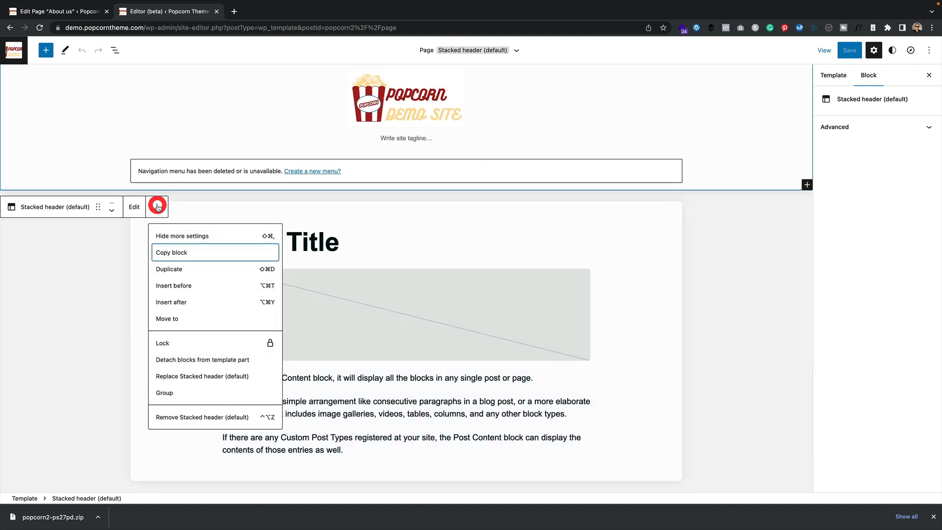
{"action": "left_click", "coordinate": [216, 382]}
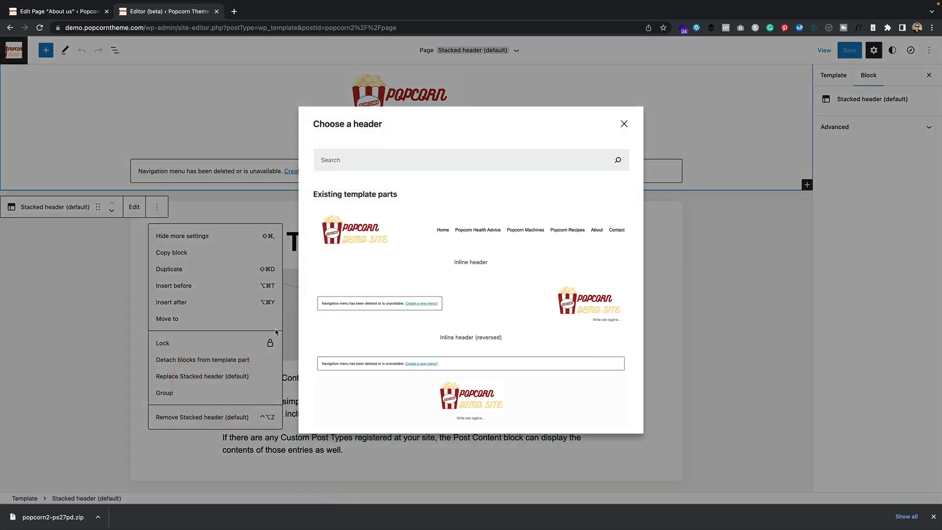
{"action": "left_click", "coordinate": [378, 230]}
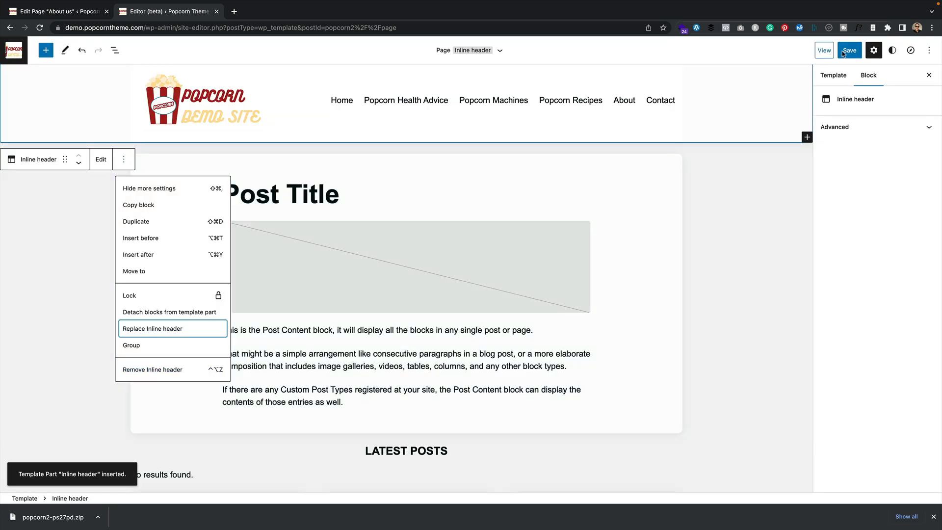
{"action": "left_click", "coordinate": [849, 50]}
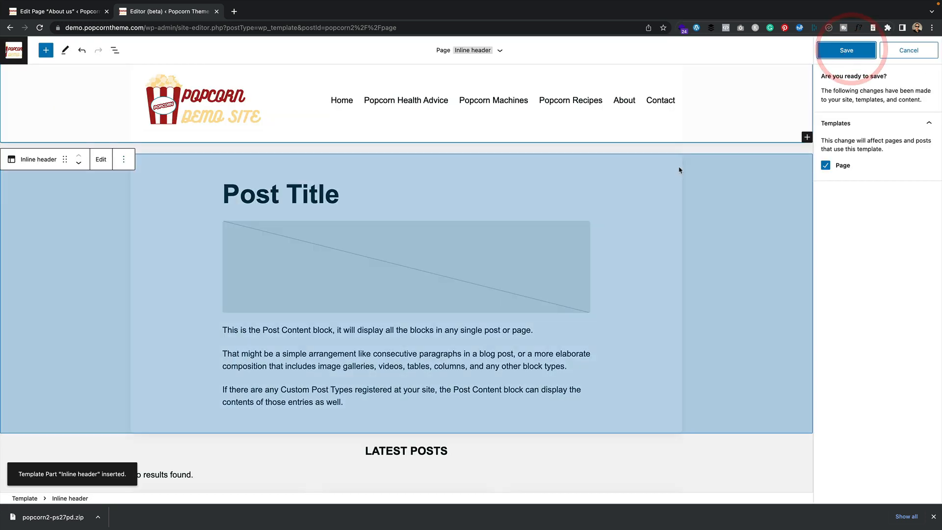
{"action": "left_click", "coordinate": [854, 50]}
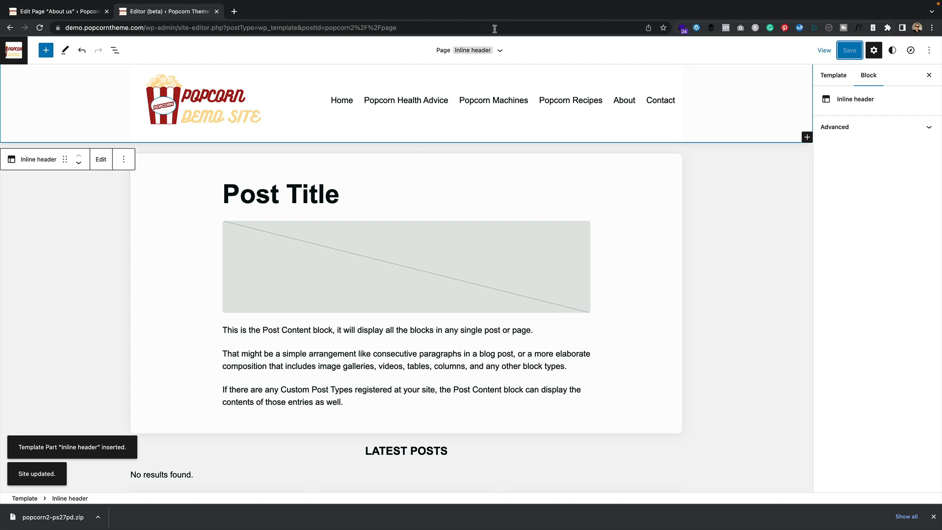
Browse all templates and open the WooCommerce Search Results template for editing
{"action": "left_click", "coordinate": [502, 50]}
{"action": "left_click", "coordinate": [467, 237]}
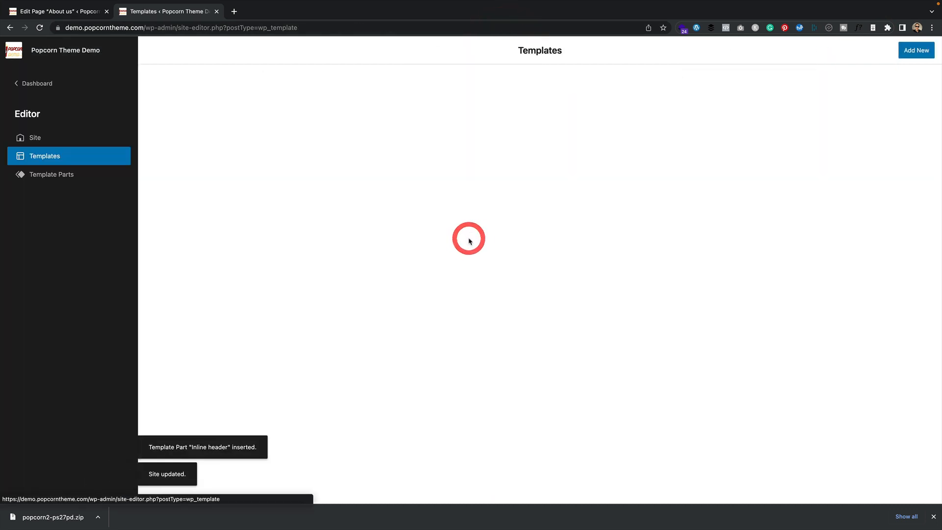
{"action": "scroll", "coordinate": [492, 222], "scroll_direction": "down", "scroll_amount": 2}
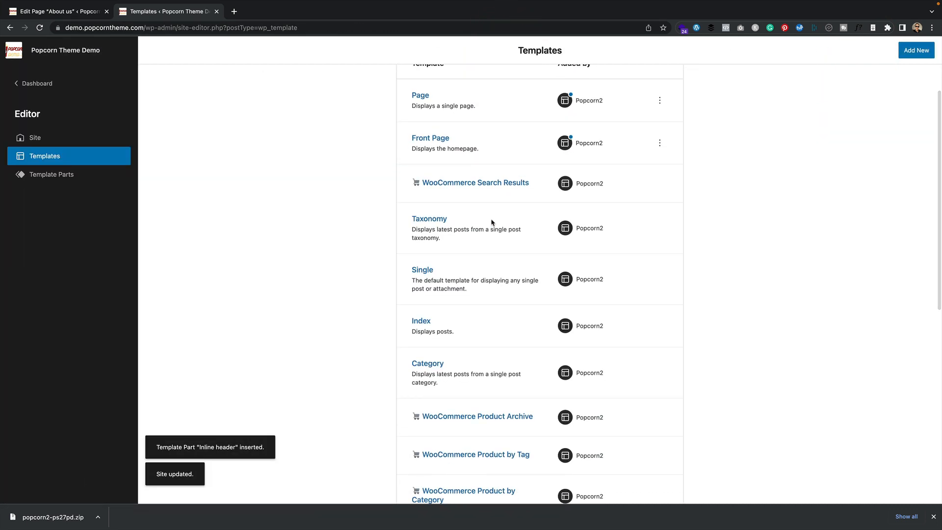
{"action": "scroll", "coordinate": [492, 222], "scroll_direction": "up", "scroll_amount": 1}
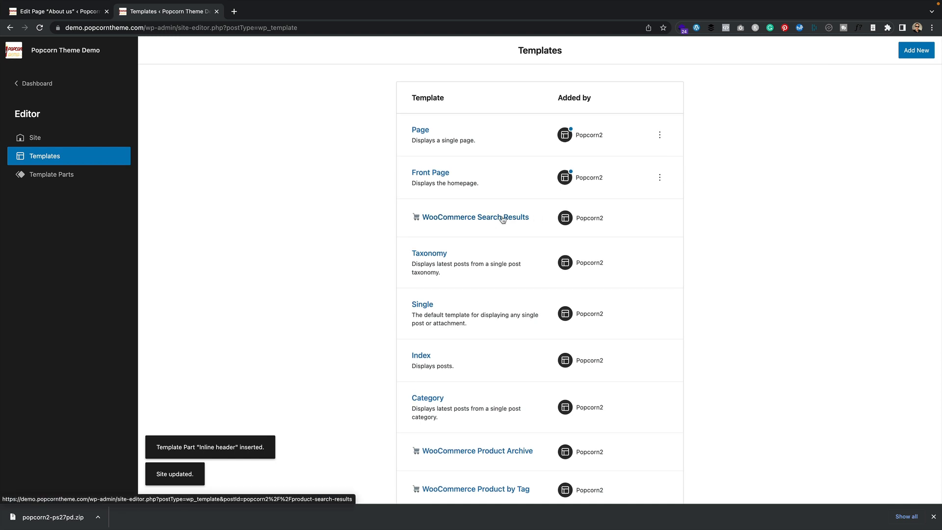
{"action": "left_click", "coordinate": [503, 219]}
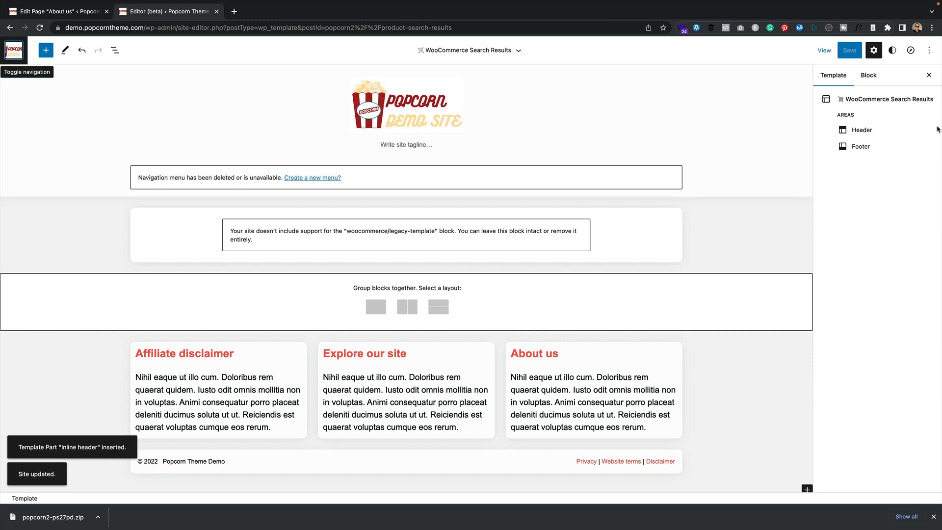
Swap the WooCommerce Search Results template's stacked header for the Inline header and save the change
{"action": "left_click", "coordinate": [866, 130]}
{"action": "left_click", "coordinate": [157, 213]}
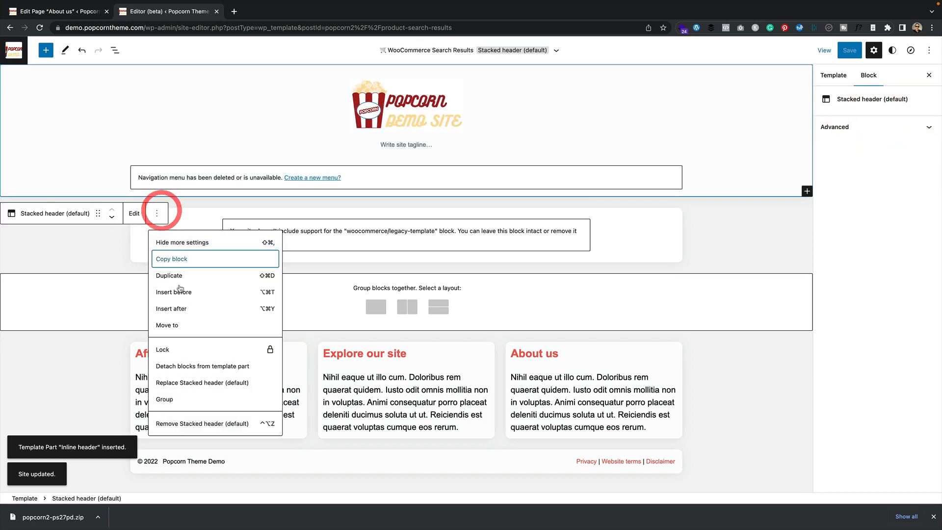
{"action": "left_click", "coordinate": [229, 383]}
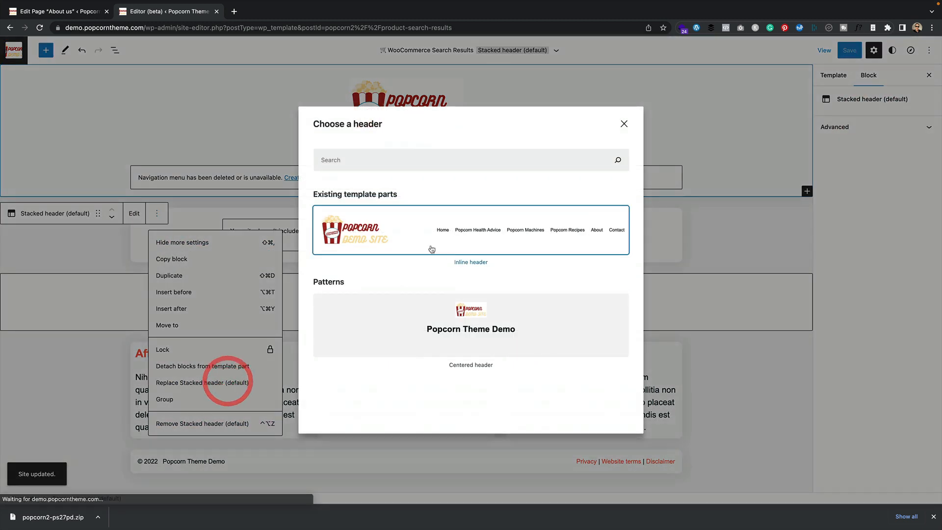
{"action": "left_click", "coordinate": [396, 227]}
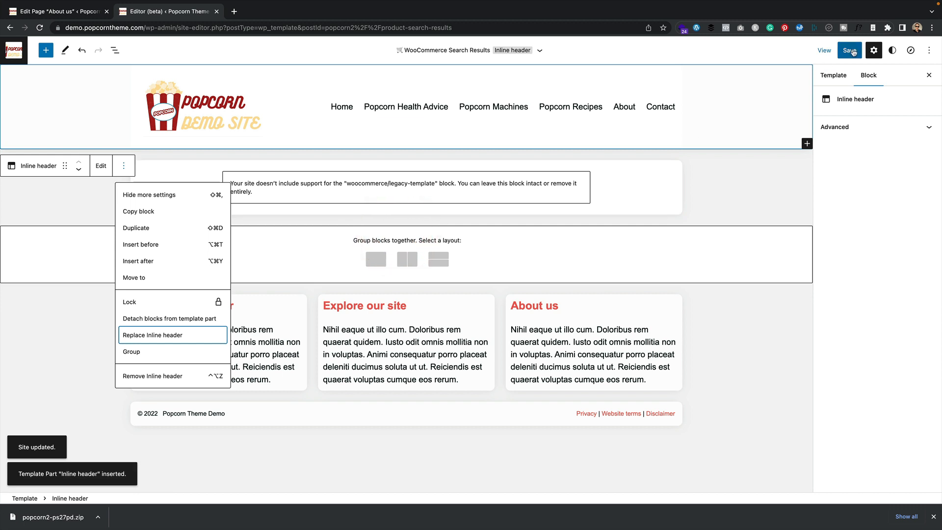
{"action": "left_click", "coordinate": [850, 50]}
{"action": "left_click", "coordinate": [845, 50]}
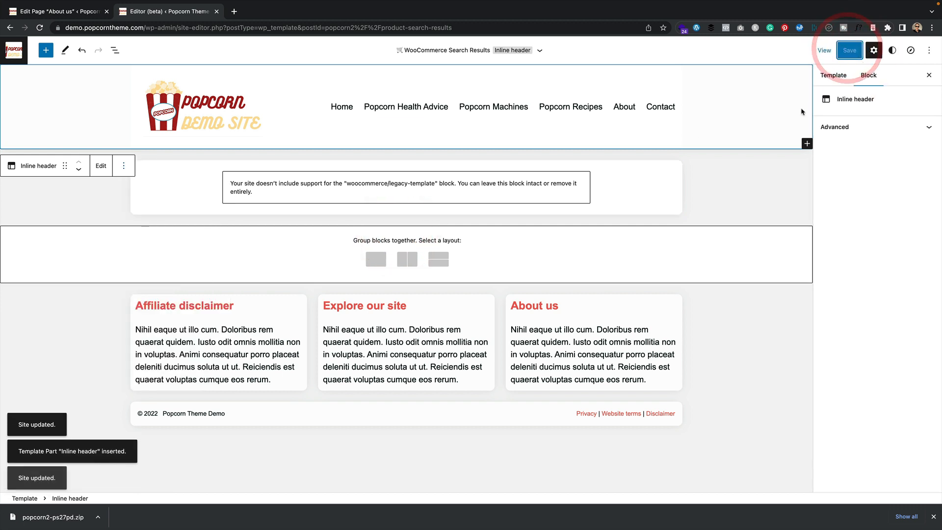
Return to the full template list and review which templates have been customized and which still need the new header
{"action": "left_click", "coordinate": [540, 50]}
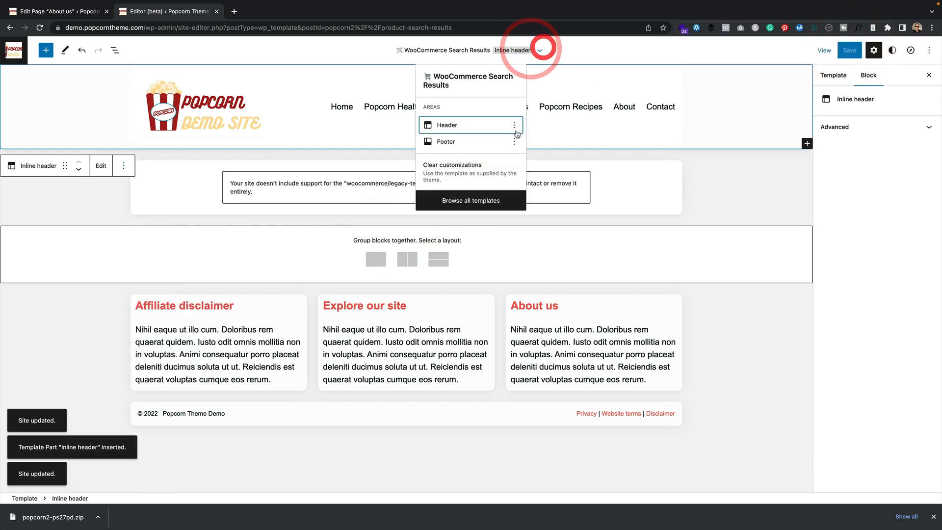
{"action": "left_click", "coordinate": [488, 198]}
{"action": "scroll", "coordinate": [487, 196], "scroll_direction": "down", "scroll_amount": 1}
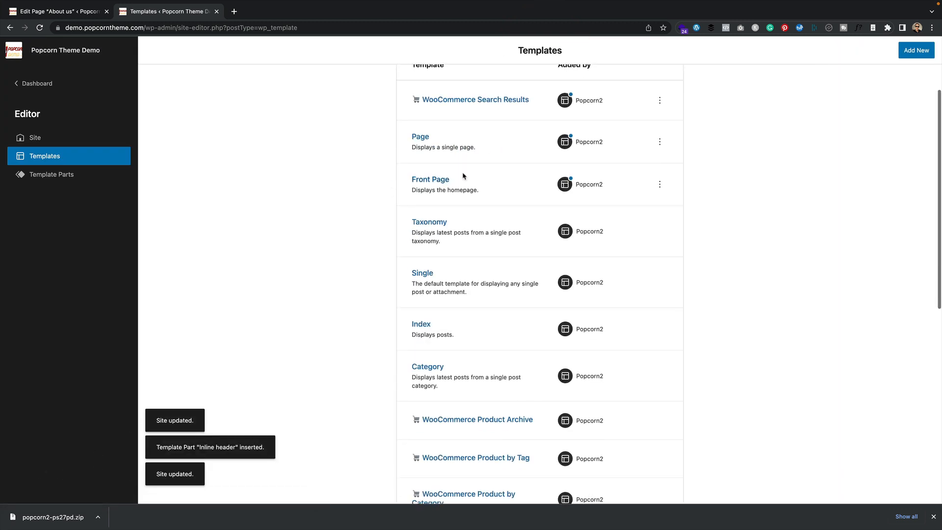
{"action": "scroll", "coordinate": [431, 135], "scroll_direction": "up", "scroll_amount": 1}
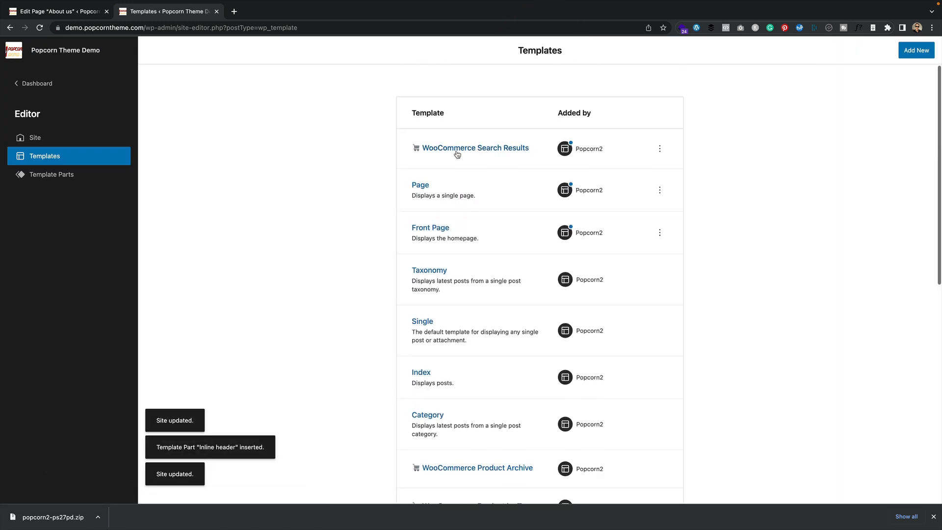
{"action": "scroll", "coordinate": [454, 206], "scroll_direction": "down", "scroll_amount": 1}
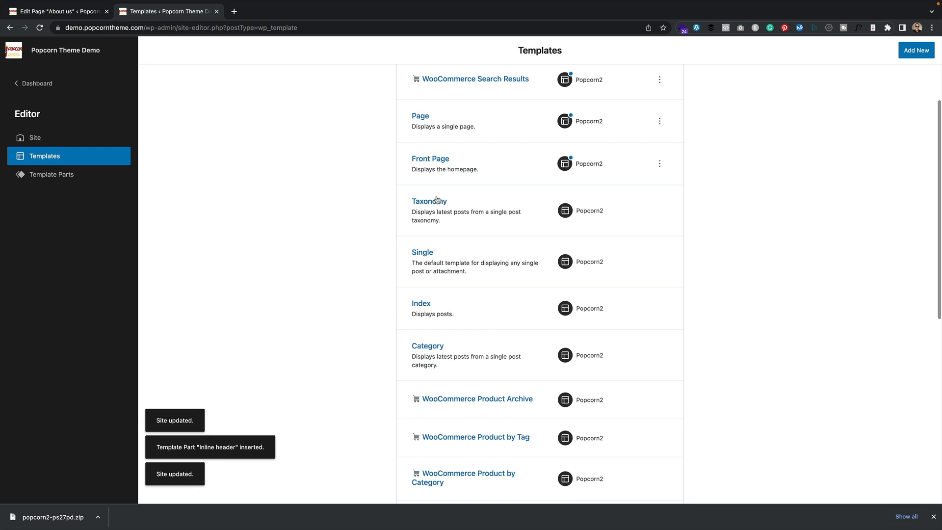
{"action": "scroll", "coordinate": [496, 253], "scroll_direction": "down", "scroll_amount": 1}
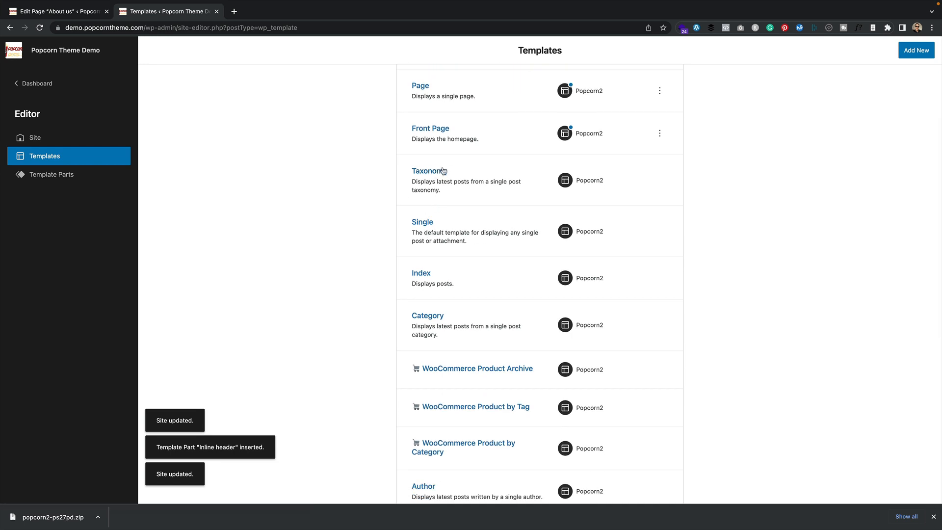
{"action": "scroll", "coordinate": [449, 186], "scroll_direction": "down", "scroll_amount": 8}
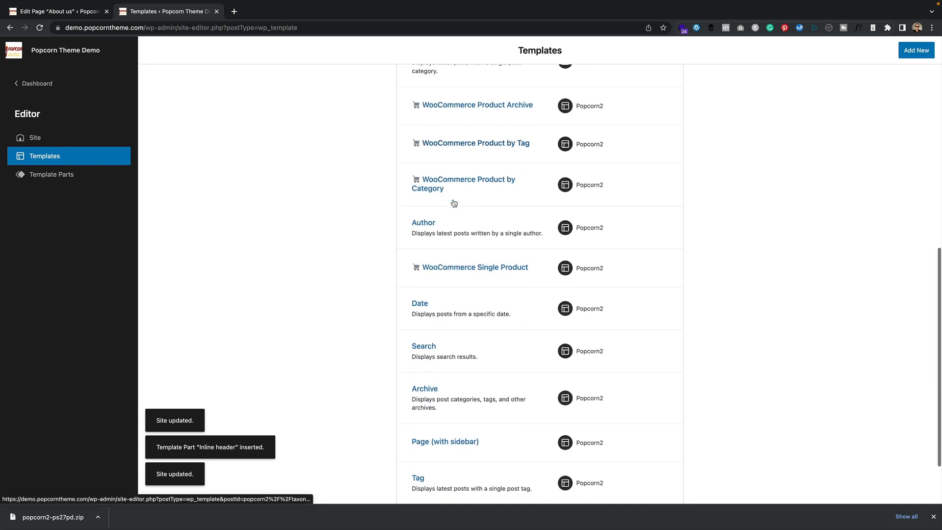
{"action": "scroll", "coordinate": [453, 203], "scroll_direction": "down", "scroll_amount": 2}
{"action": "scroll", "coordinate": [452, 202], "scroll_direction": "up", "scroll_amount": 10}
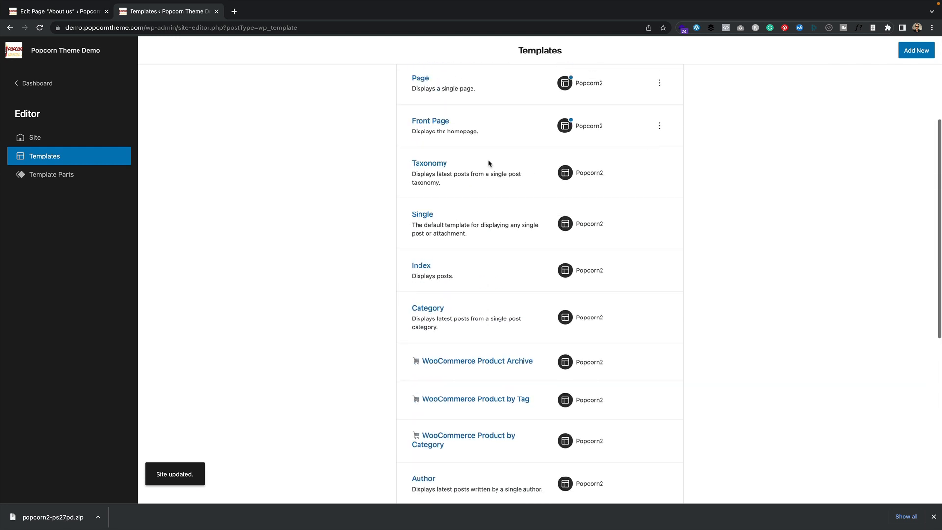
{"action": "scroll", "coordinate": [542, 272], "scroll_direction": "up", "scroll_amount": 4}
{"action": "scroll", "coordinate": [542, 272], "scroll_direction": "down", "scroll_amount": 2}
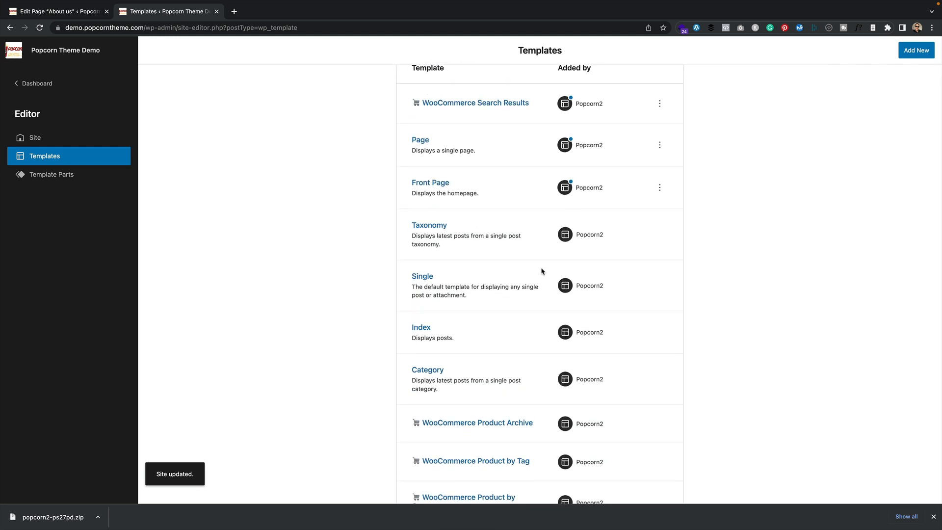
Open the Taxonomy template and bring up the block options of its stacked header
{"action": "left_click", "coordinate": [430, 225]}
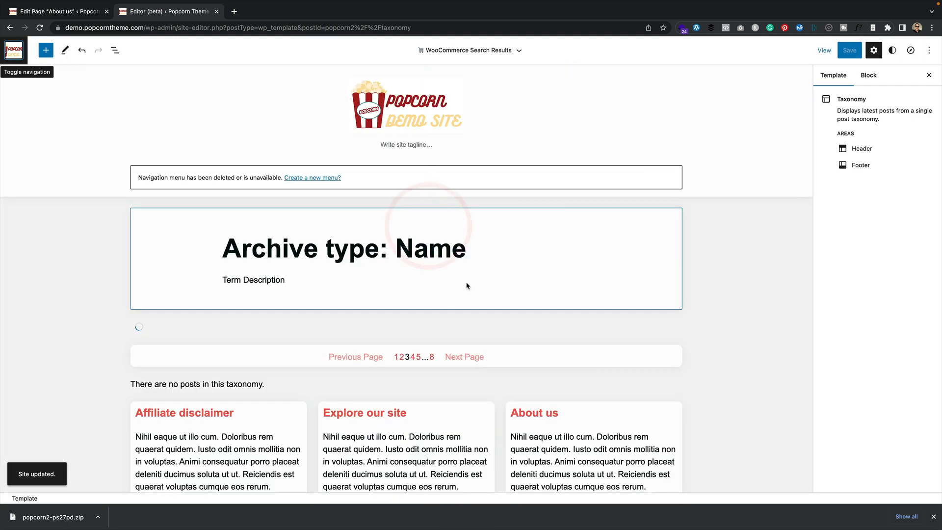
{"action": "left_click", "coordinate": [150, 121]}
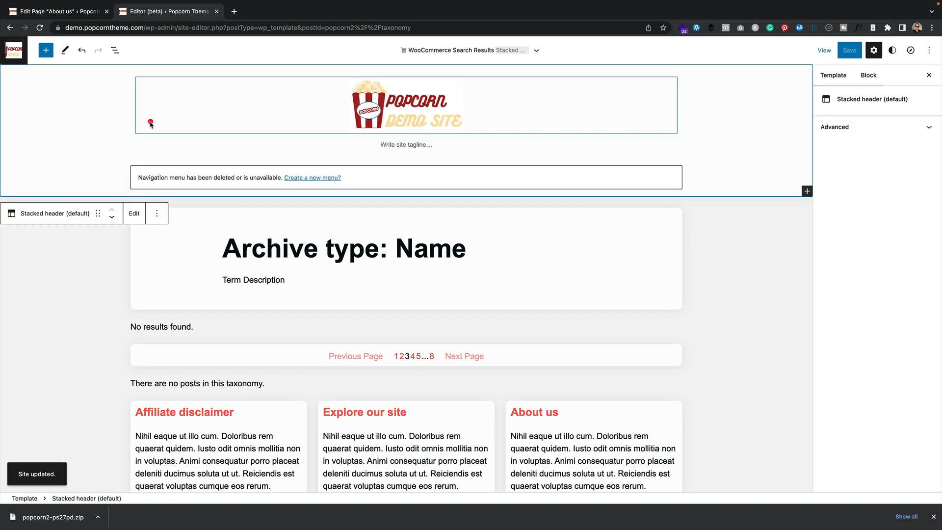
{"action": "left_click", "coordinate": [156, 213]}
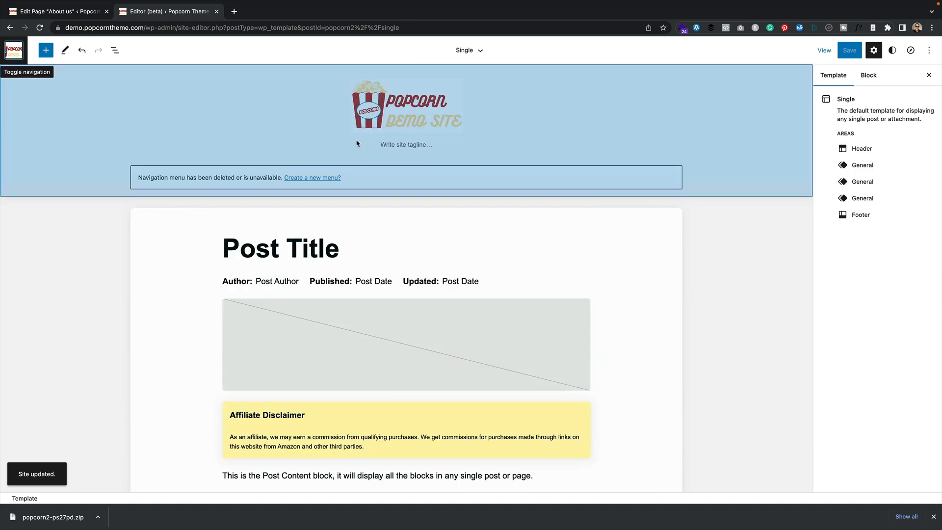
Select the stacked header in the Single template and bring up its block options
{"action": "left_click", "coordinate": [205, 140]}
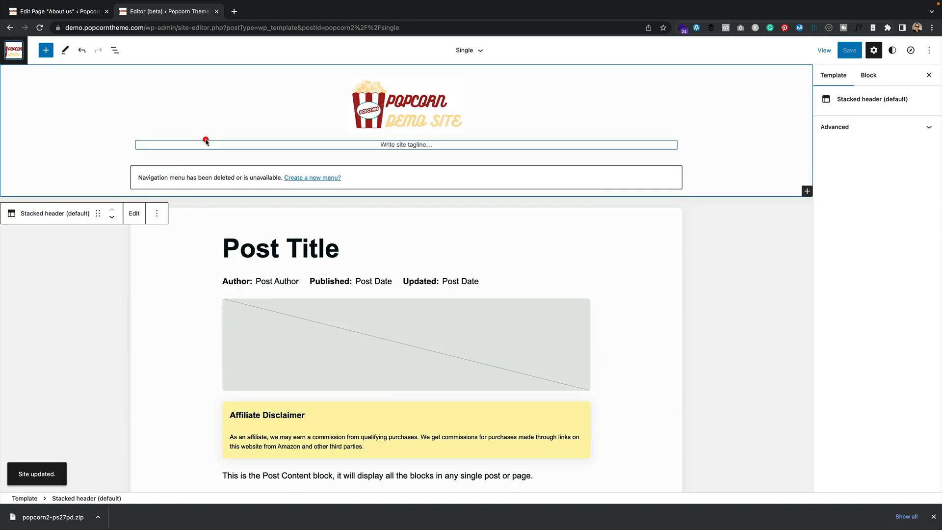
{"action": "left_click", "coordinate": [156, 213]}
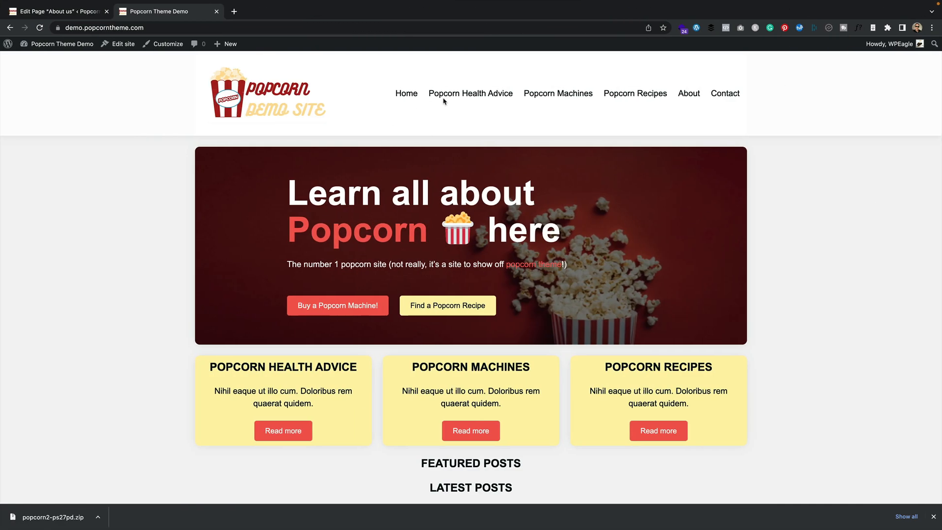
Check the header on the live Popcorn Health Advice category page and open the site editor
{"action": "left_click", "coordinate": [444, 100]}
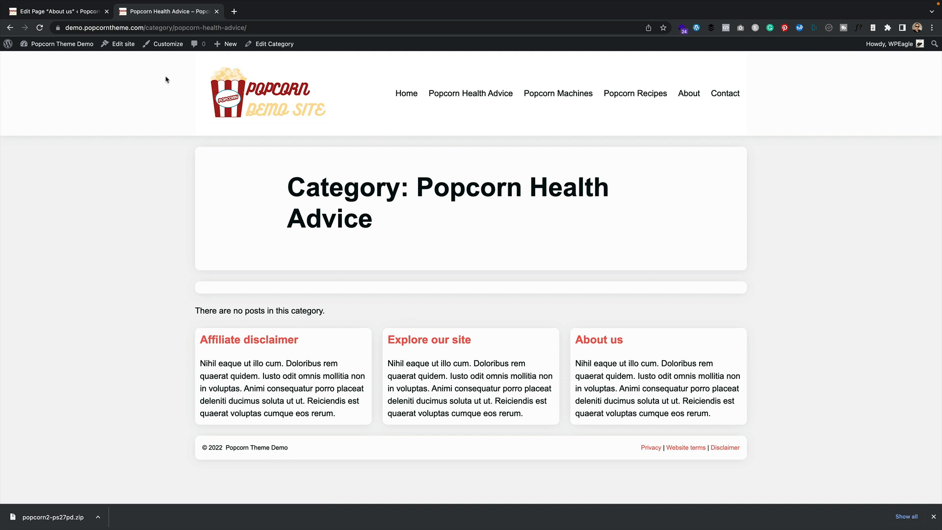
{"action": "left_click", "coordinate": [121, 44]}
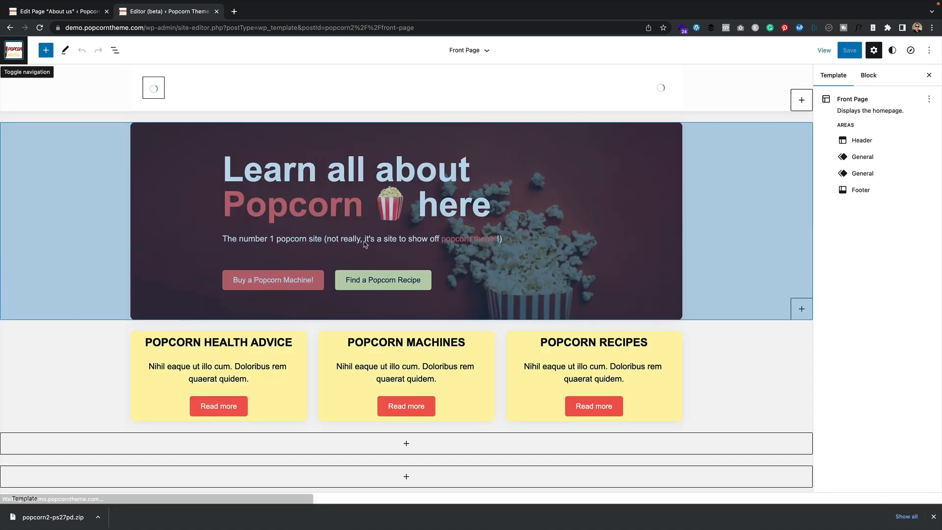
Replace the footer's Affiliate disclaimer paragraph with "We're an affiliate. We will earn commission if you use our links. Thanks very much."
{"action": "scroll", "coordinate": [83, 374], "scroll_direction": "down", "scroll_amount": 5}
{"action": "left_click", "coordinate": [83, 374]}
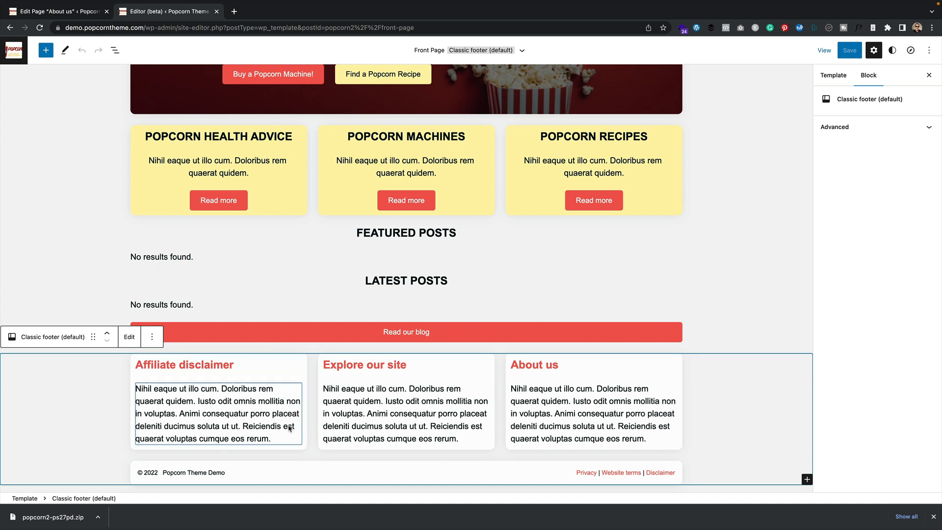
{"action": "left_click", "coordinate": [219, 388]}
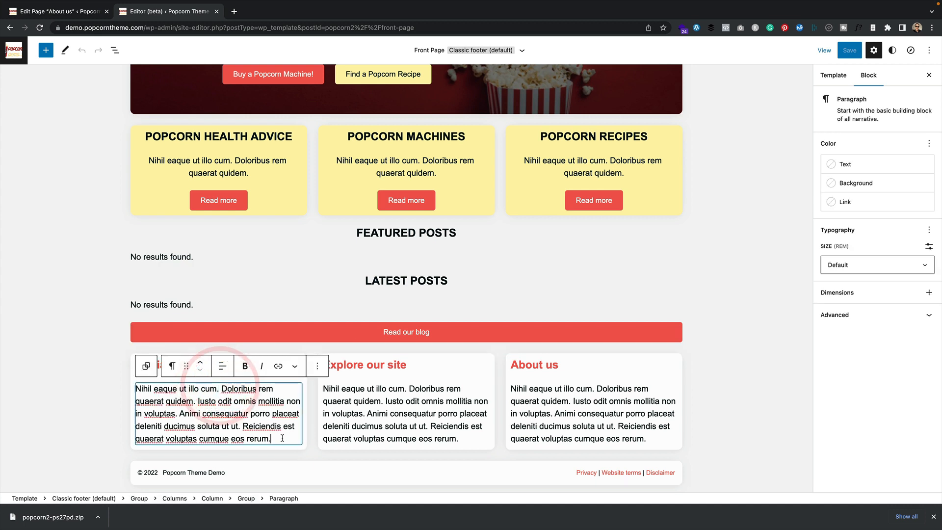
{"action": "left_click_drag", "start_coordinate": [282, 438], "coordinate": [138, 393]}
{"action": "key", "text": "BackSpace"}
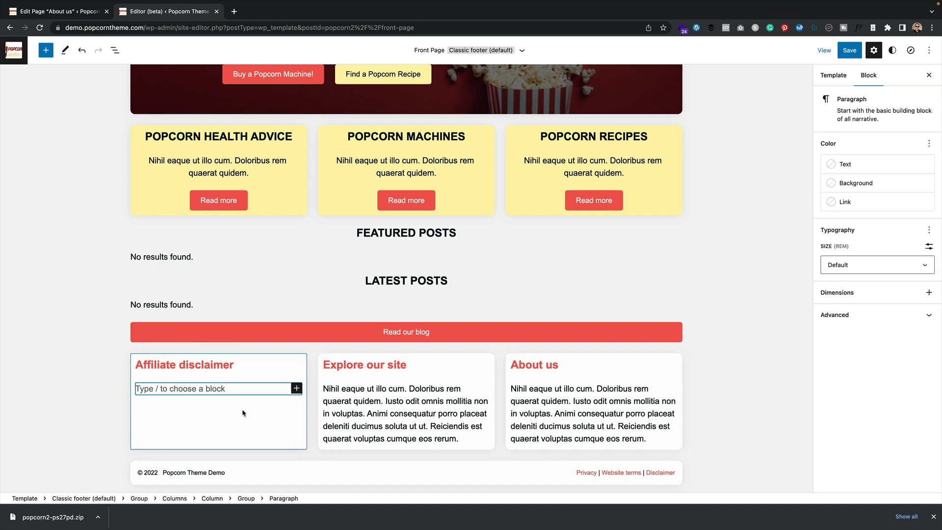
{"action": "type", "text": "We"}
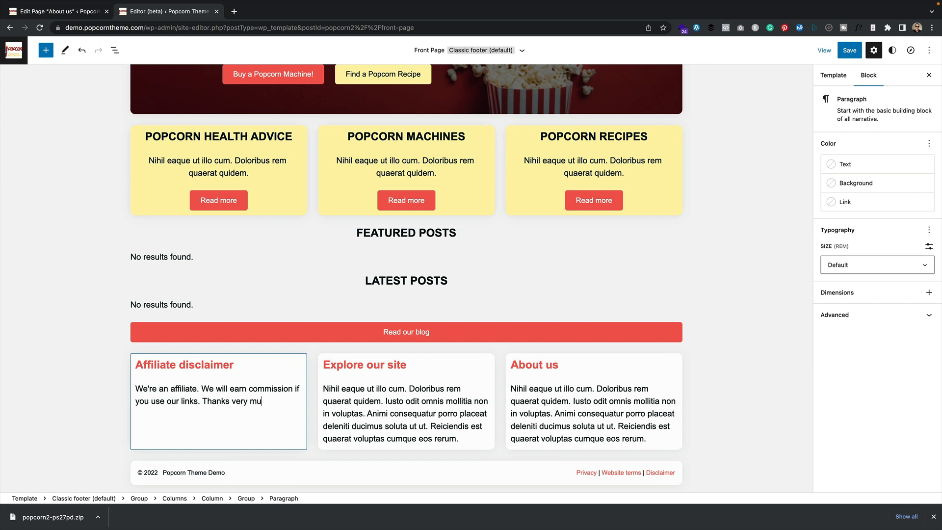
Delete the placeholder paragraph under the "Explore our site" heading in the footer
{"action": "left_click", "coordinate": [437, 414]}
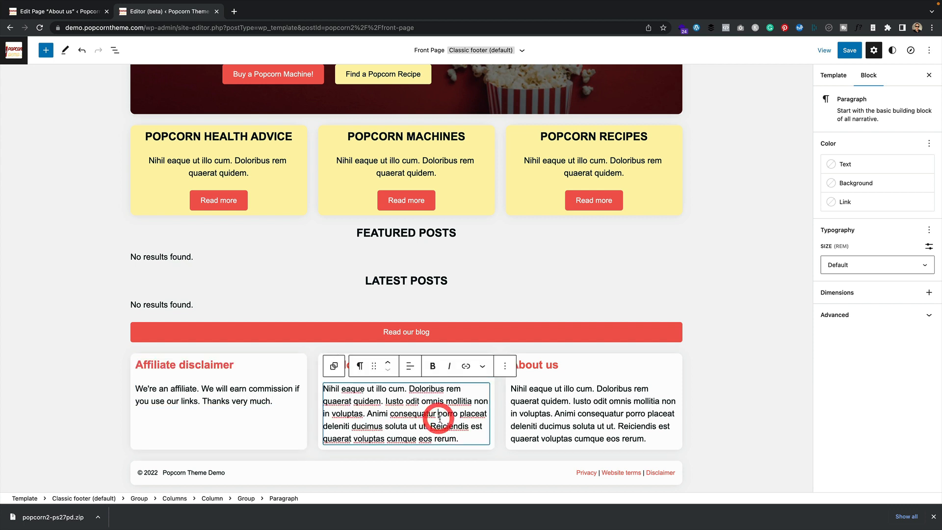
{"action": "left_click_drag", "start_coordinate": [463, 434], "coordinate": [337, 388]}
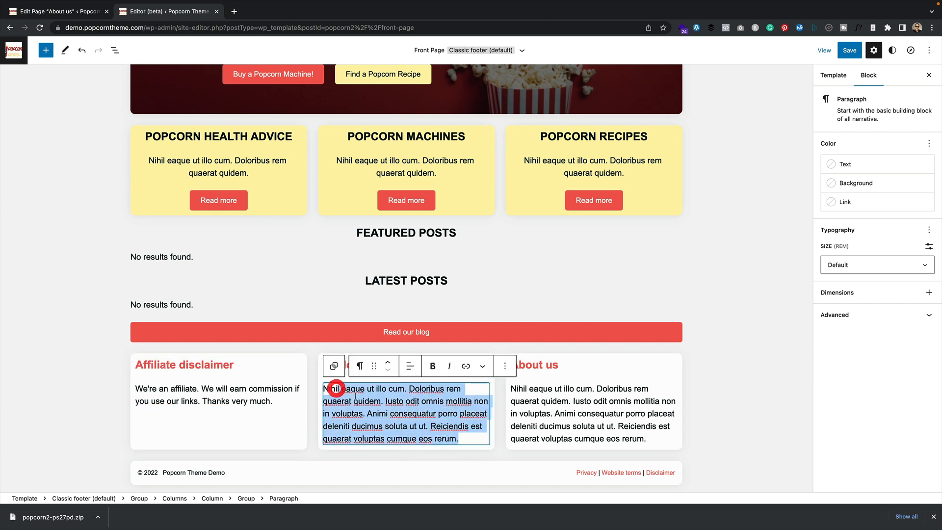
{"action": "key", "text": "BackSpace"}
{"action": "key", "text": "BackSpace"}
{"action": "key", "text": "BackSpace"}
{"action": "key", "text": "BackSpace"}
{"action": "key", "text": "BackSpace"}
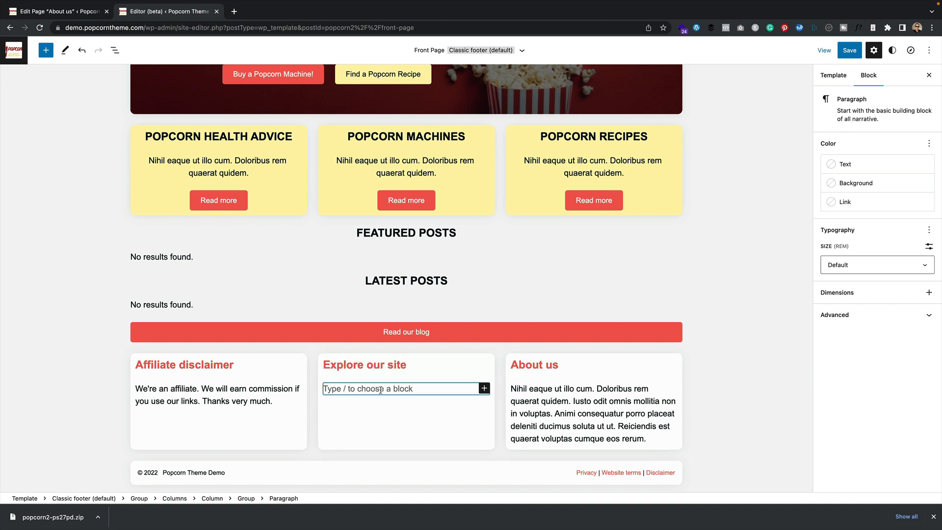
Insert the "Latest posts (6)" template part into the footer's "Explore our site" column
{"action": "left_click", "coordinate": [408, 388]}
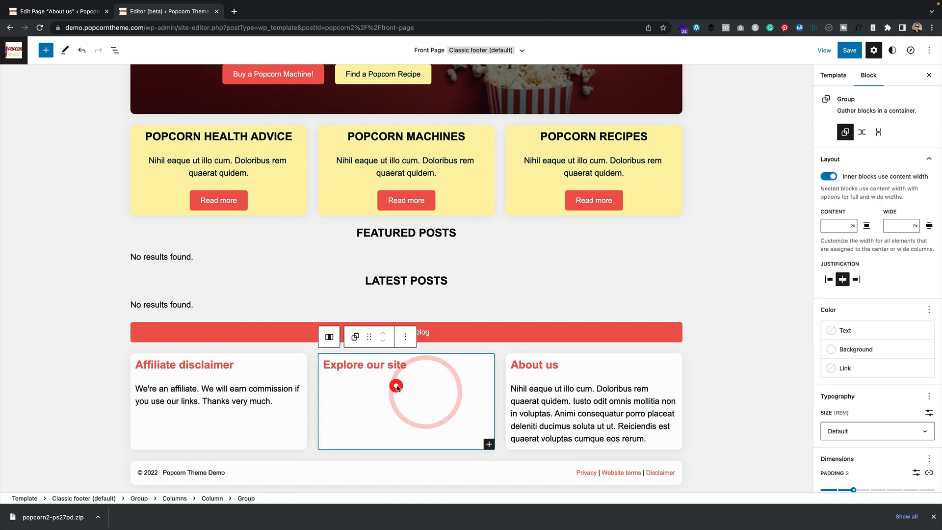
{"action": "left_click", "coordinate": [405, 375]}
{"action": "left_click", "coordinate": [411, 364]}
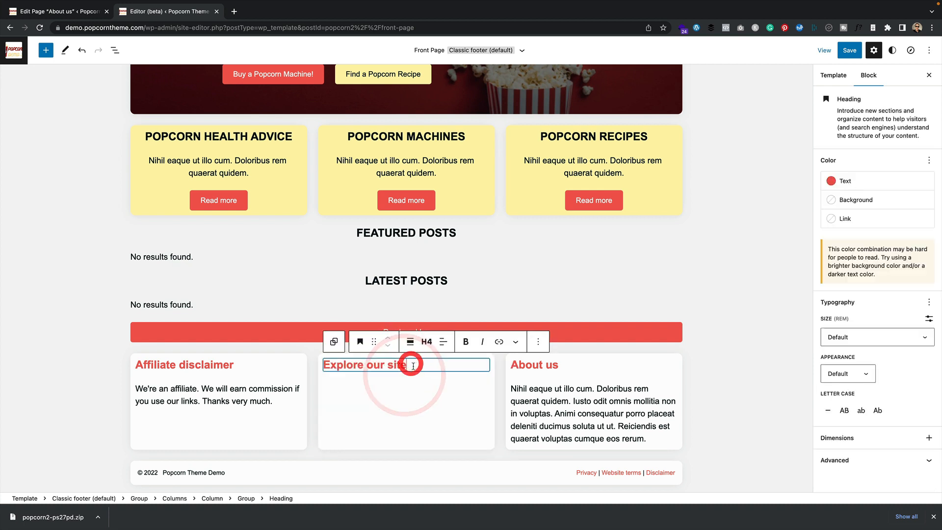
{"action": "left_click", "coordinate": [432, 390]}
{"action": "left_click", "coordinate": [489, 444]}
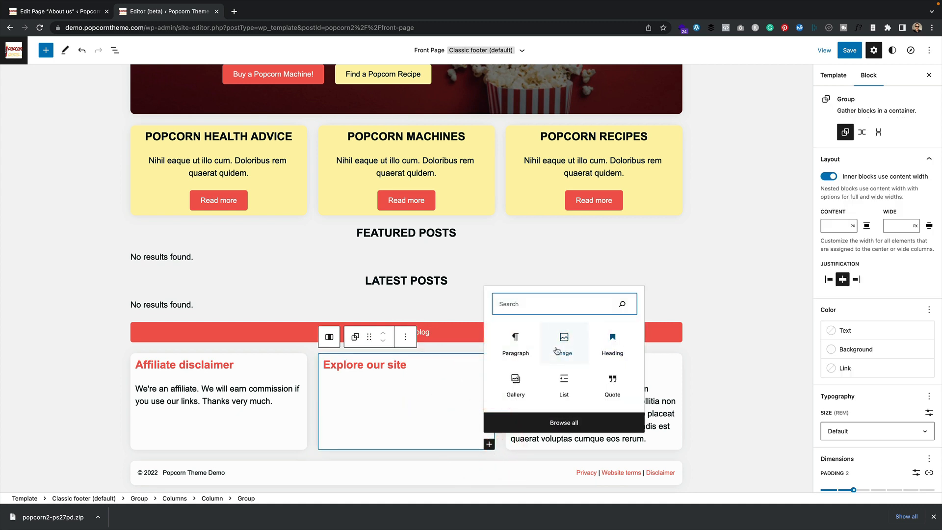
{"action": "left_click", "coordinate": [563, 299]}
{"action": "type", "text": "latesd"}
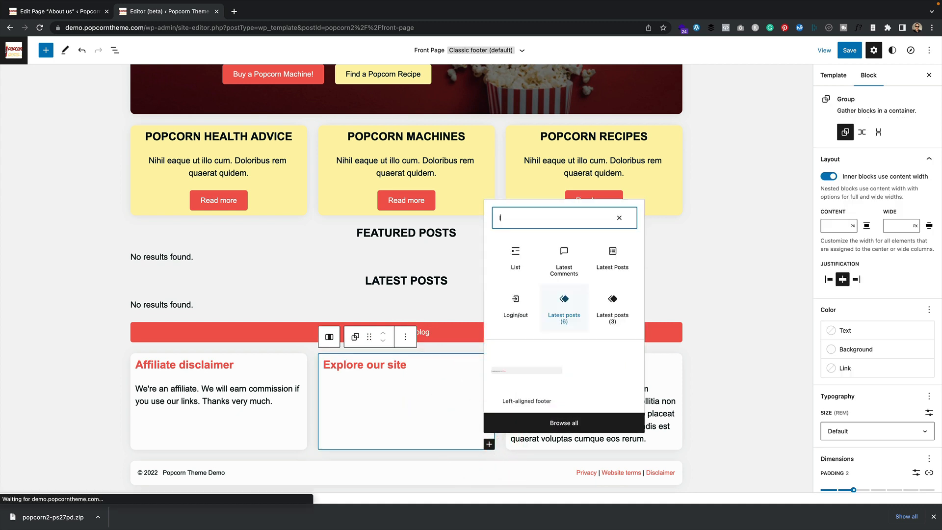
{"action": "key", "text": "BackSpace"}
{"action": "key", "text": "BackSpace"}
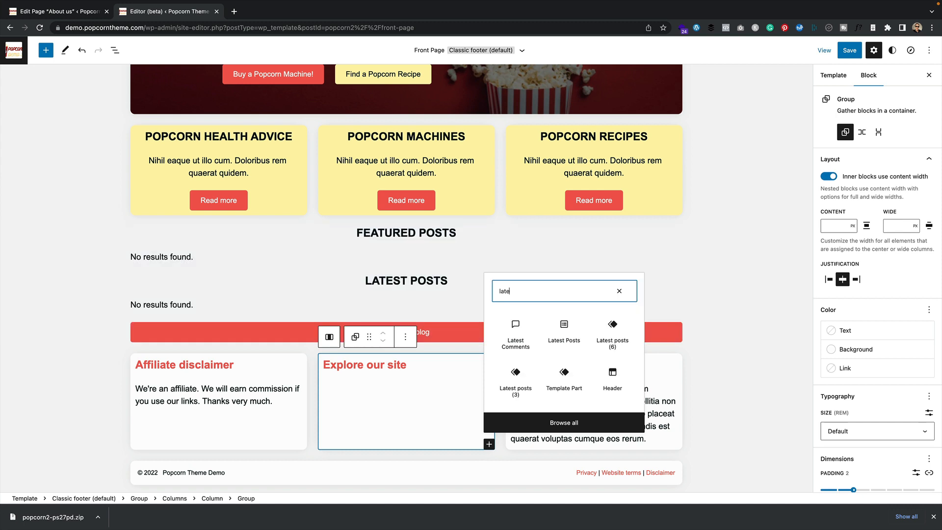
{"action": "type", "text": "st"}
{"action": "left_click", "coordinate": [612, 327]}
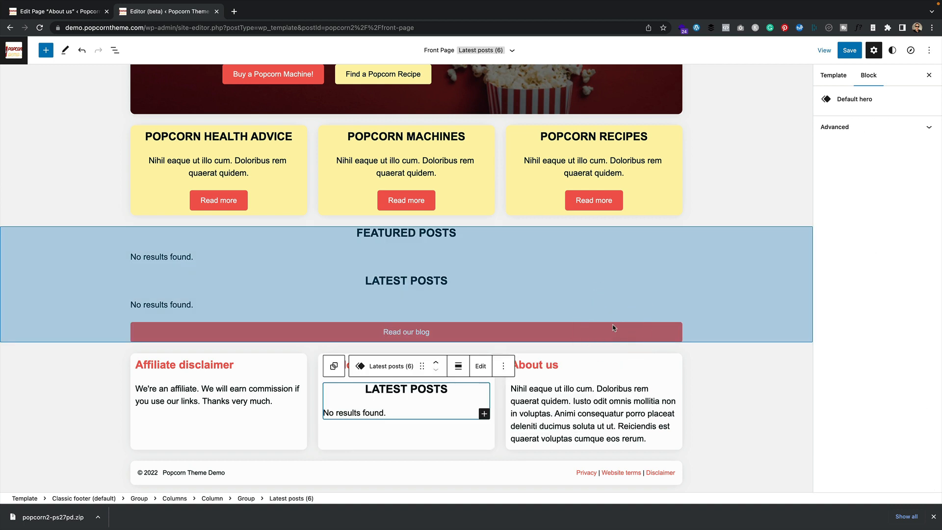
Remove the "Latest Posts" heading from the template part in the "Explore our site" column
{"action": "left_click", "coordinate": [410, 388]}
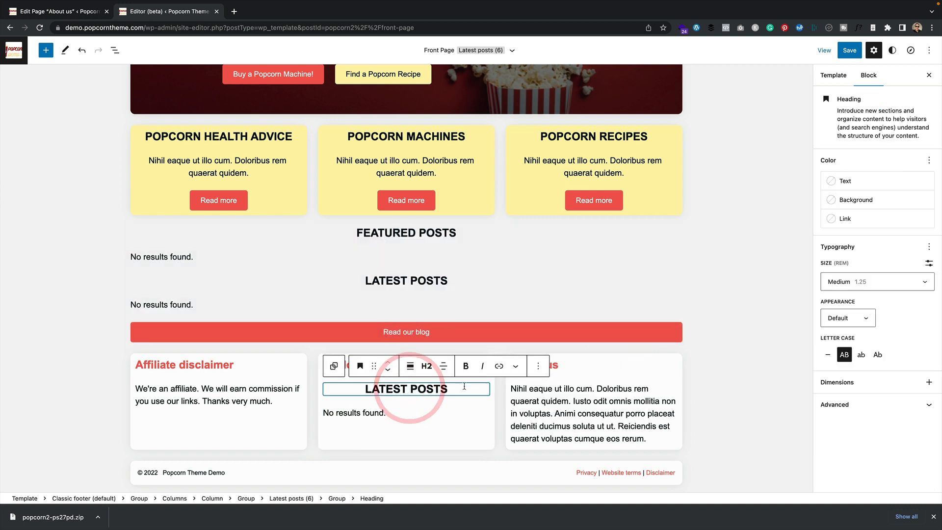
{"action": "left_click", "coordinate": [538, 366]}
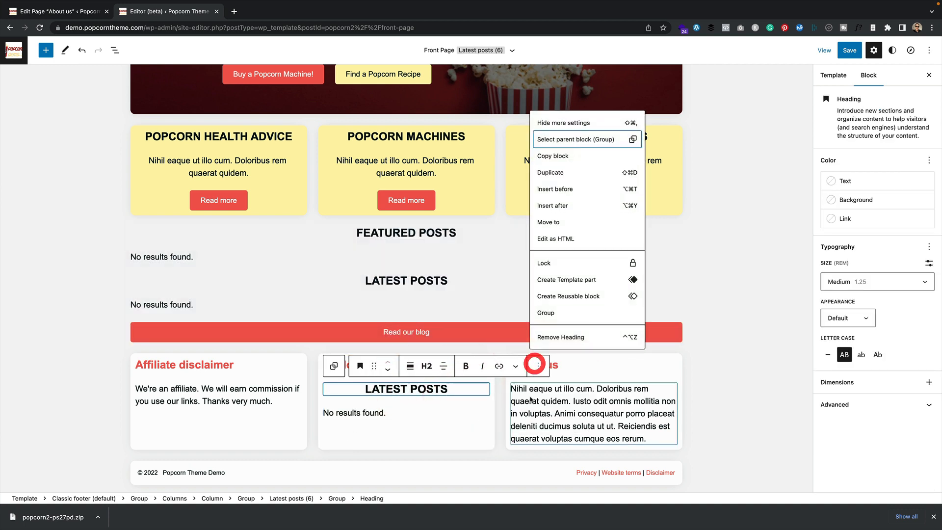
{"action": "left_click", "coordinate": [581, 337]}
{"action": "left_click", "coordinate": [408, 388]}
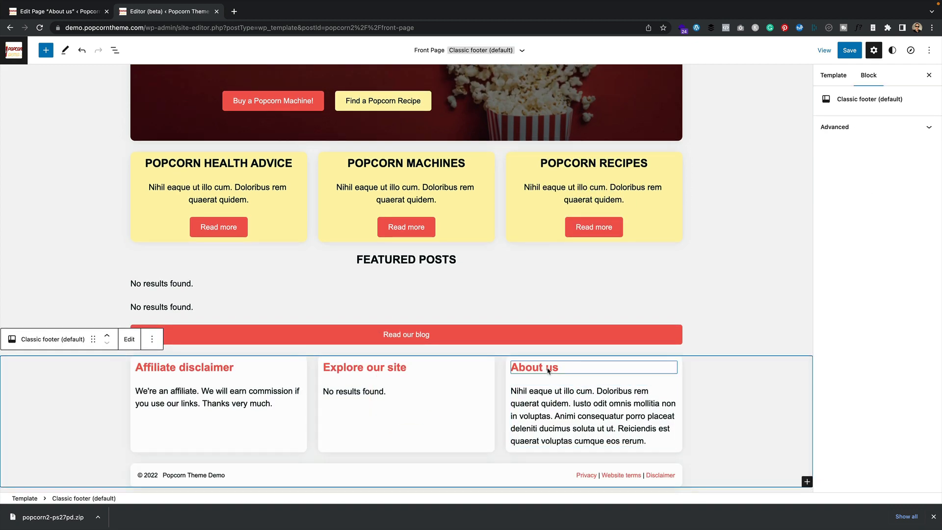
Replace the About us paragraph with "We're here to help you find the best popcorn in the world (and to show off the fantastic popcorn theme)"
{"action": "double_click", "coordinate": [530, 400]}
{"action": "key", "text": "super+a"}
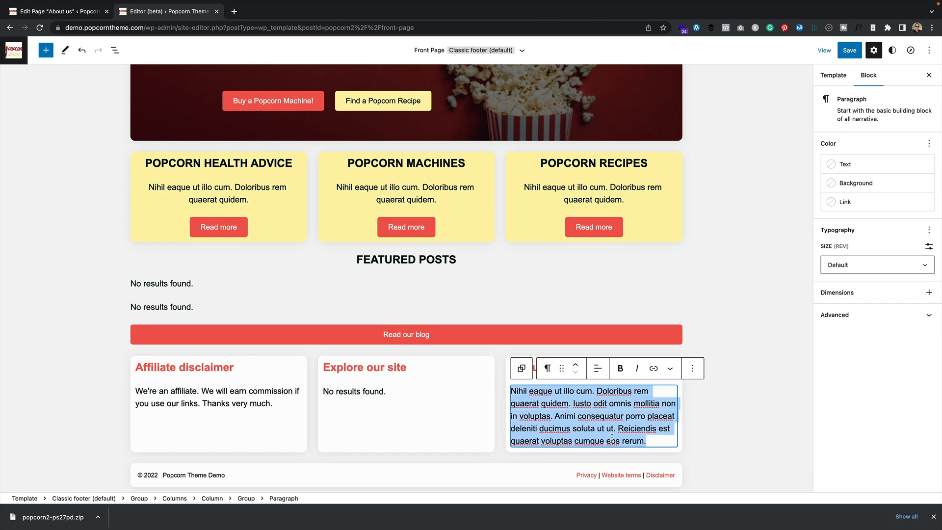
{"action": "type", "text": "We"}
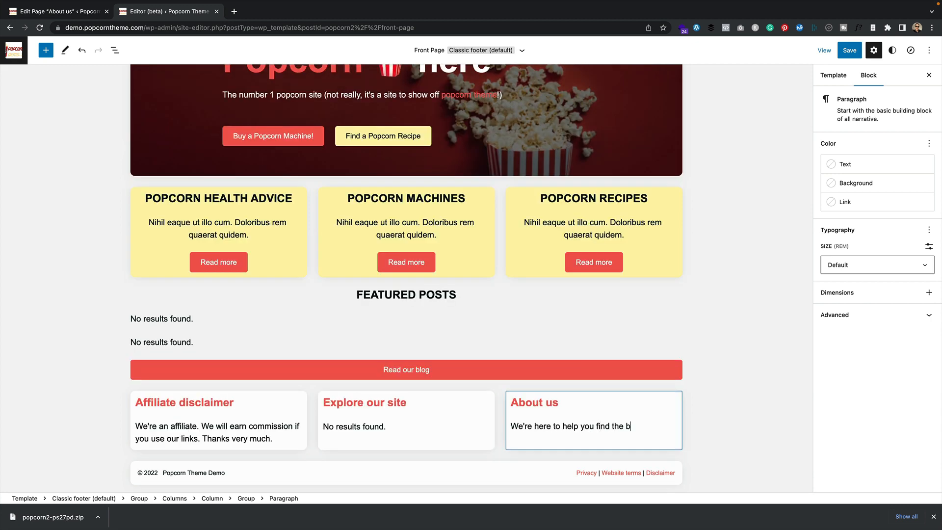
{"action": "type", "text": "rn in the world (and to show off the fantastic"}
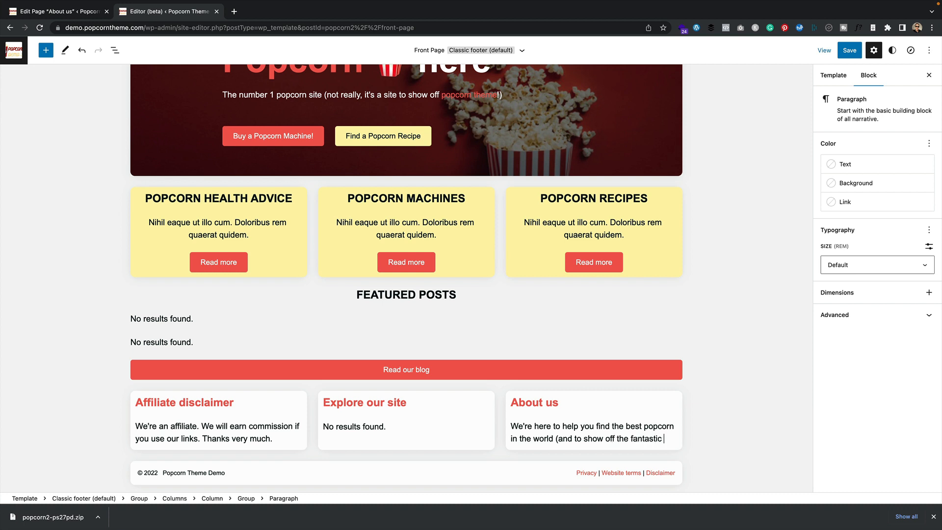
{"action": "type", "text": "popcorn theme"}
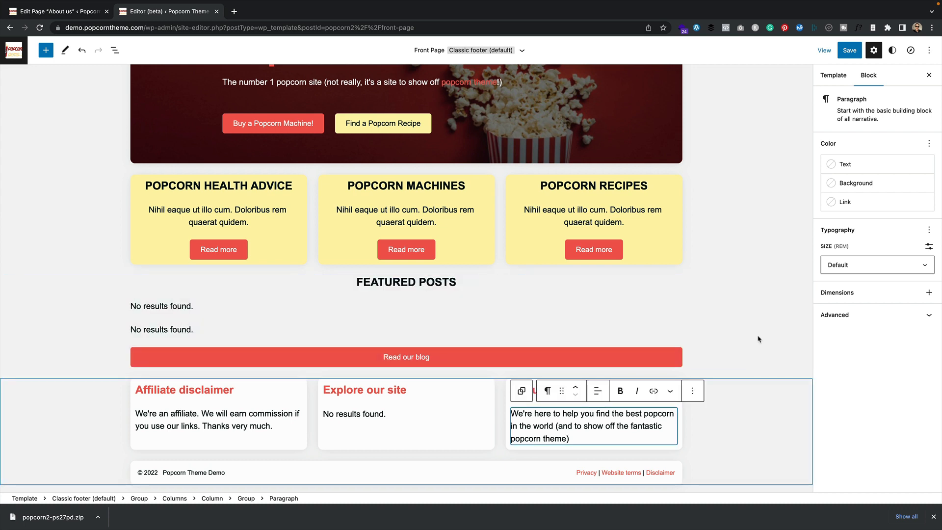
Save the site changes and open the live homepage at demo.popcorntheme.com
{"action": "left_click", "coordinate": [855, 49]}
{"action": "left_click", "coordinate": [855, 49]}
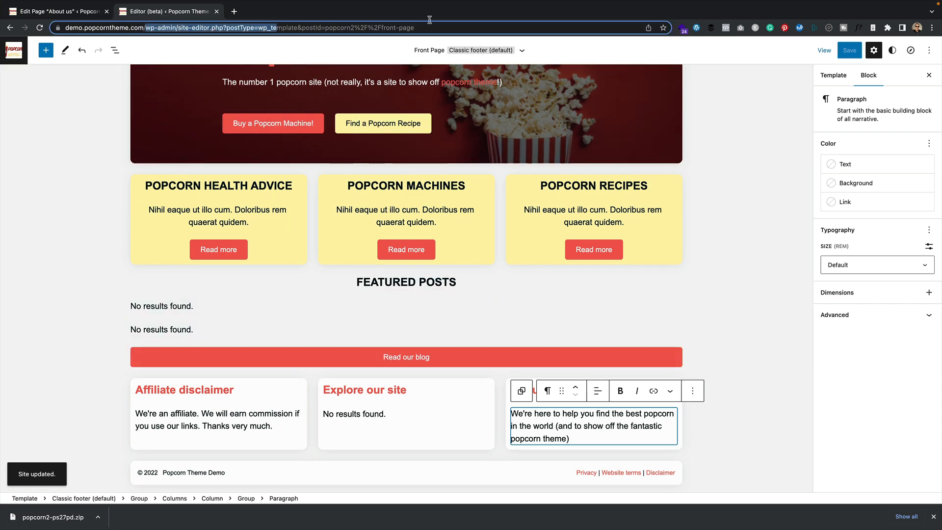
{"action": "left_click_drag", "start_coordinate": [146, 27], "coordinate": [622, 23]}
{"action": "key", "text": "BackSpace"}
{"action": "key", "text": "Return"}
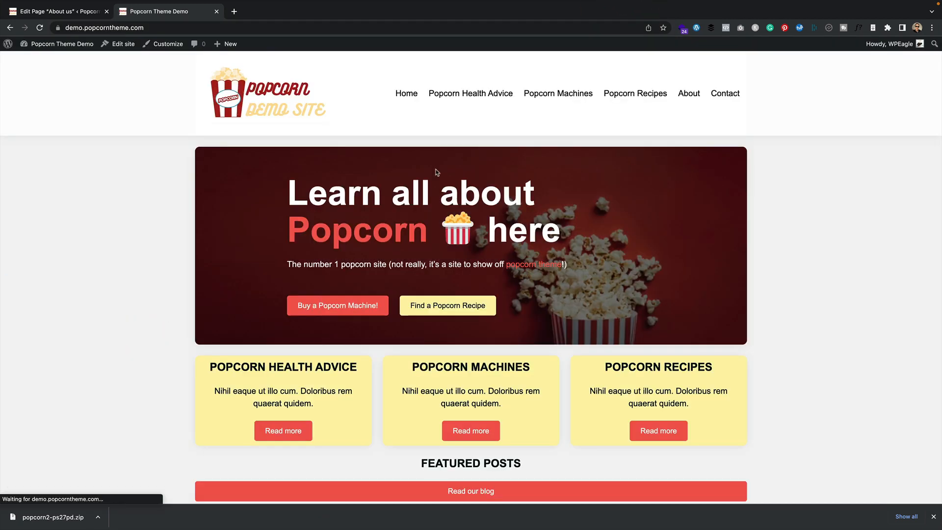
Check the footer columns on the live homepage and on the Popcorn Health Advice category page
{"action": "scroll", "coordinate": [299, 334], "scroll_direction": "down", "scroll_amount": 3}
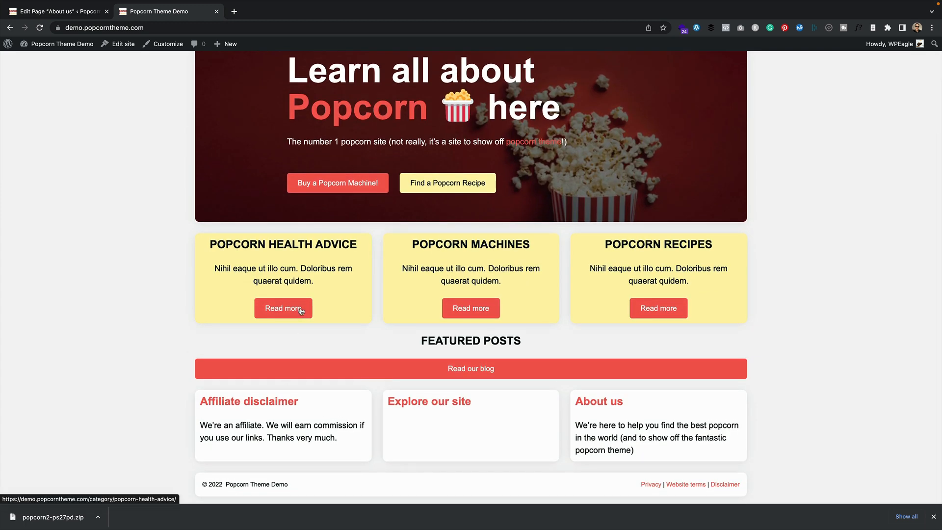
{"action": "scroll", "coordinate": [300, 312], "scroll_direction": "up", "scroll_amount": 1}
{"action": "left_click", "coordinate": [298, 314]}
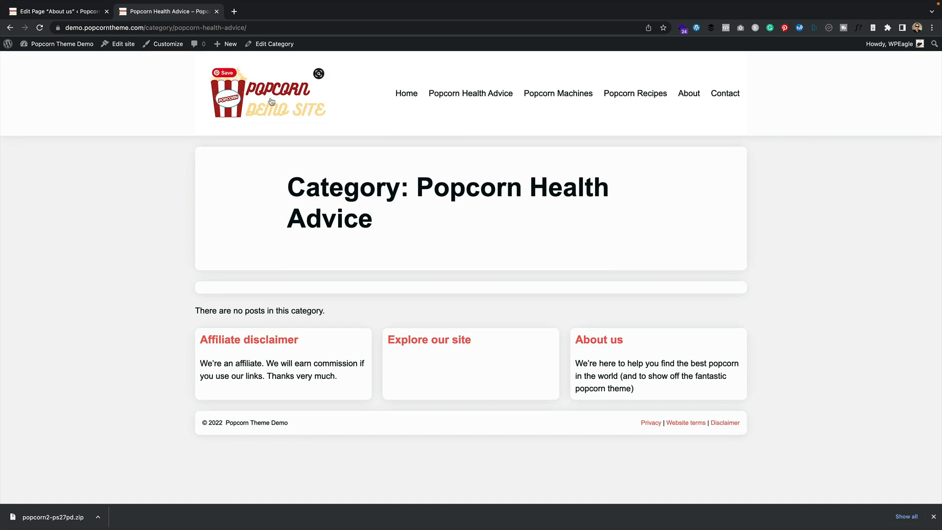
{"action": "left_click_drag", "start_coordinate": [271, 101], "coordinate": [276, 130]}
{"action": "left_click", "coordinate": [269, 103]}
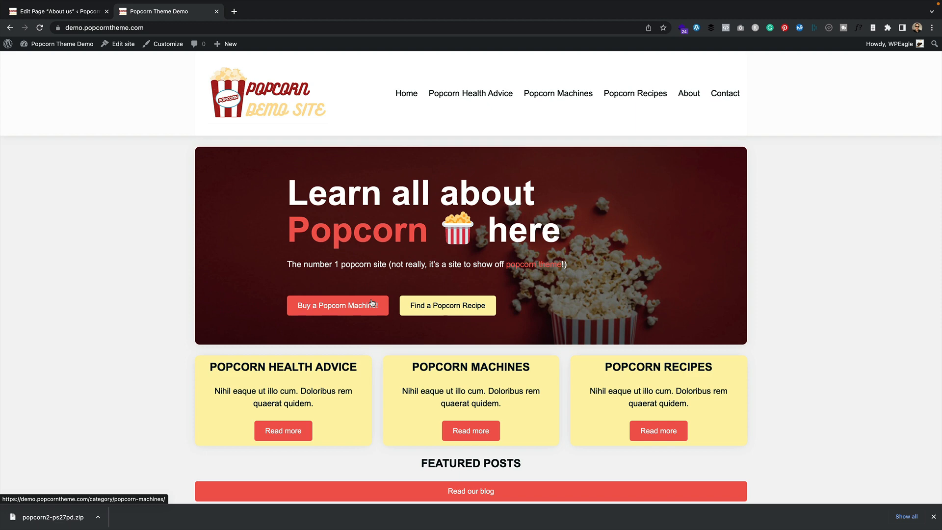
{"action": "scroll", "coordinate": [612, 320], "scroll_direction": "down", "scroll_amount": 5}
{"action": "scroll", "coordinate": [613, 322], "scroll_direction": "up", "scroll_amount": 5}
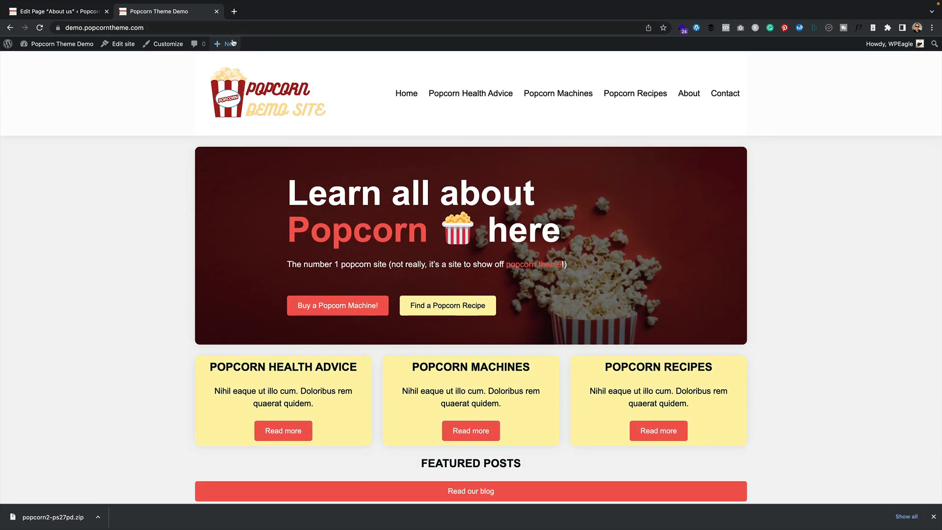
Start a new post and copy the entire "How to Get Popcorn Out of Gums and Teeth" article from the Jasper document
{"action": "mouse_move", "coordinate": [233, 43]}
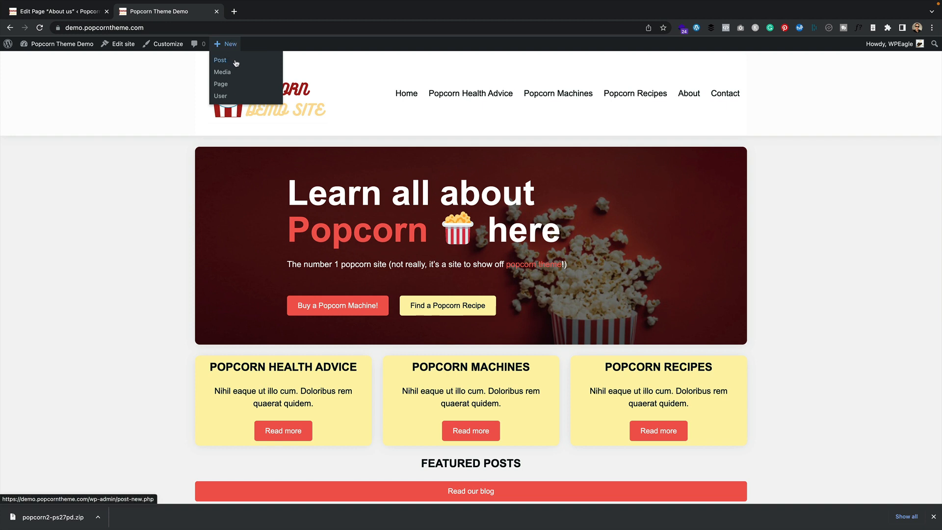
{"action": "left_click", "coordinate": [238, 61]}
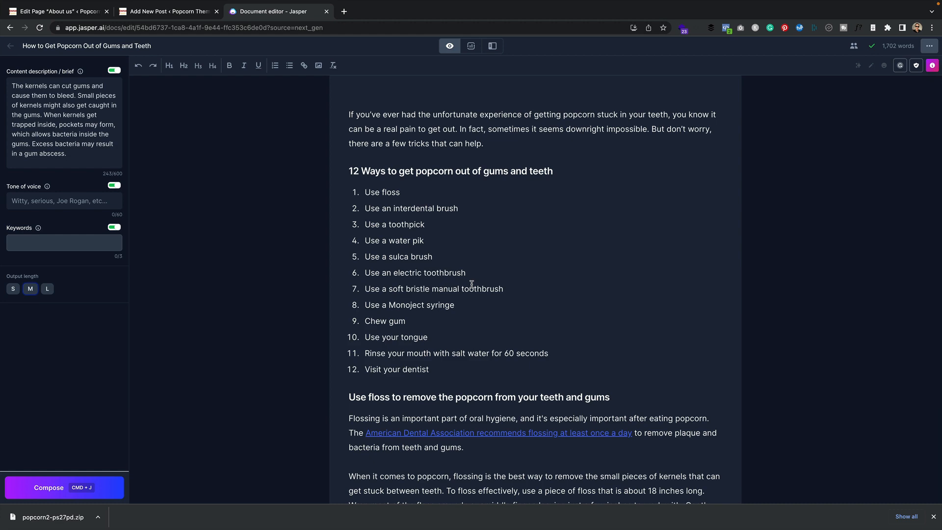
{"action": "scroll", "coordinate": [573, 226], "scroll_direction": "down", "scroll_amount": 5}
{"action": "scroll", "coordinate": [573, 229], "scroll_direction": "up", "scroll_amount": 5}
{"action": "left_click", "coordinate": [486, 214]}
{"action": "key", "text": "super+a"}
{"action": "key", "text": "super+c"}
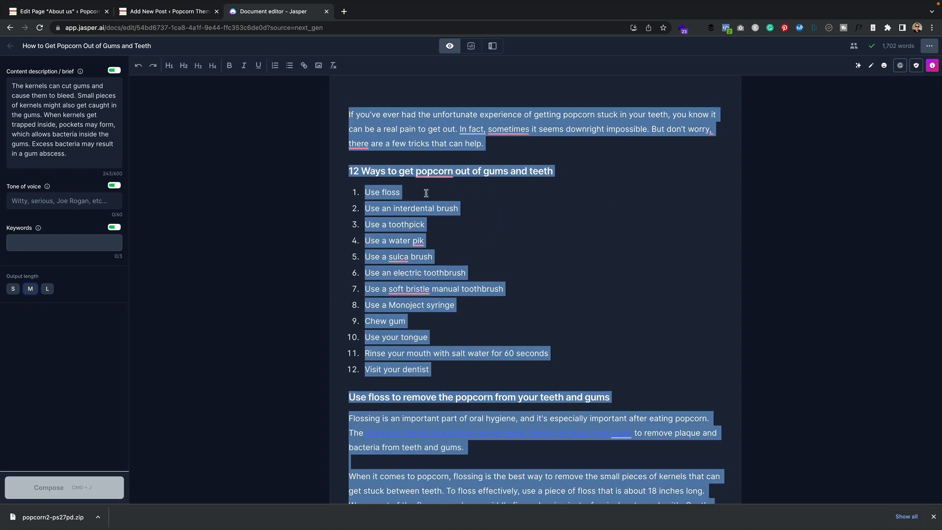
Switch back to the new WordPress post and paste the copied article into its body
{"action": "left_click", "coordinate": [164, 15]}
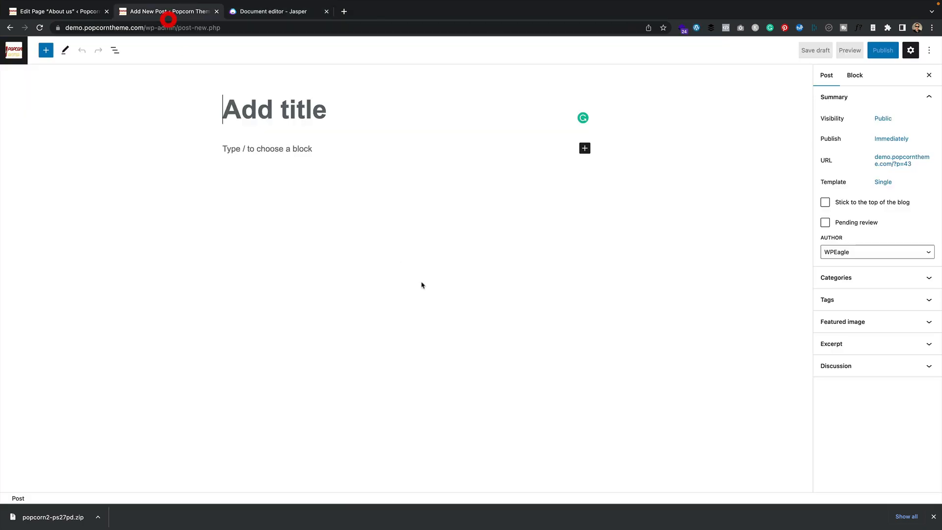
{"action": "left_click", "coordinate": [307, 149]}
{"action": "key", "text": "super+v"}
{"action": "scroll", "coordinate": [381, 387], "scroll_direction": "up", "scroll_amount": 20}
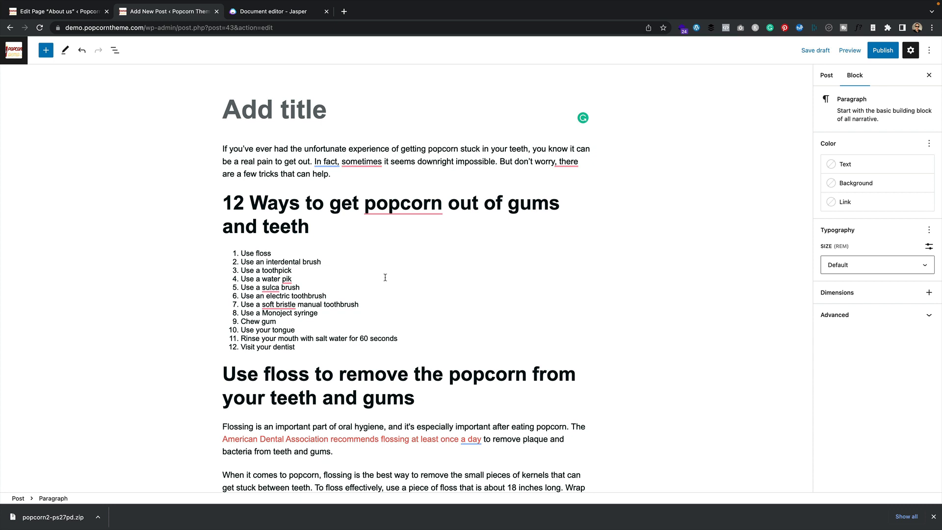
Copy the article's first heading, "12 Ways to get popcorn out of gums and teeth", into the post title
{"action": "left_click_drag", "start_coordinate": [338, 229], "coordinate": [203, 198]}
{"action": "key", "text": "super+c"}
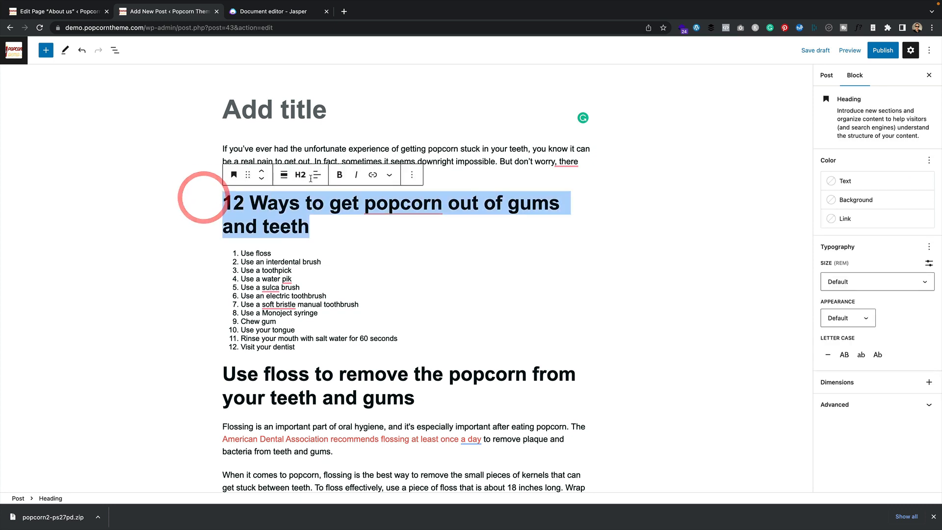
{"action": "left_click", "coordinate": [319, 117]}
{"action": "key", "text": "super+v"}
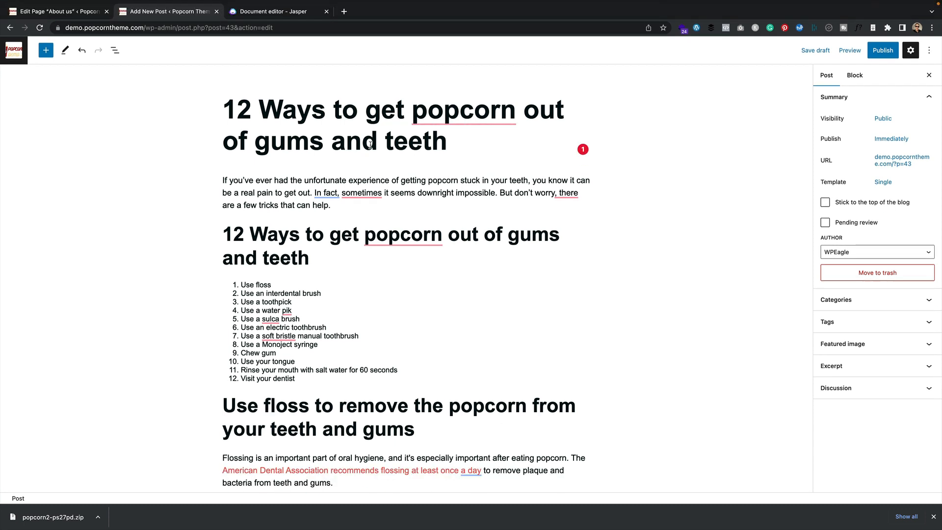
Open canva.com in a new browser tab and look through the recent designs
{"action": "left_click", "coordinate": [344, 12]}
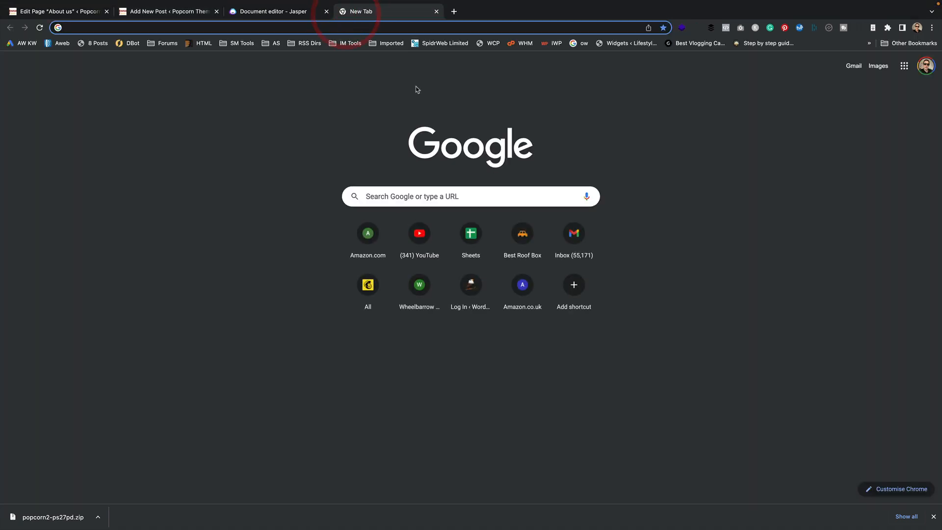
{"action": "type", "text": "canva.com"}
{"action": "key", "text": "Return"}
{"action": "scroll", "coordinate": [515, 158], "scroll_direction": "down", "scroll_amount": 10}
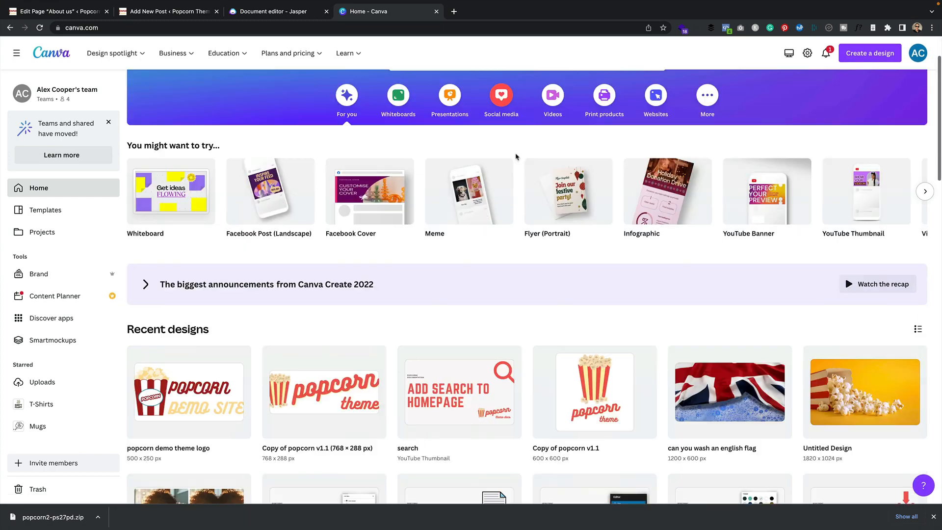
{"action": "scroll", "coordinate": [515, 157], "scroll_direction": "down", "scroll_amount": 13}
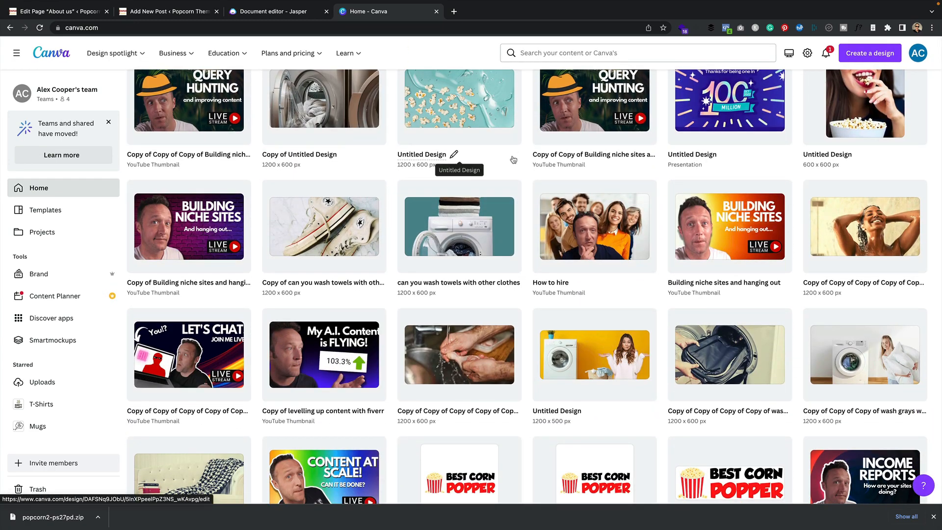
{"action": "scroll", "coordinate": [513, 159], "scroll_direction": "down", "scroll_amount": 5}
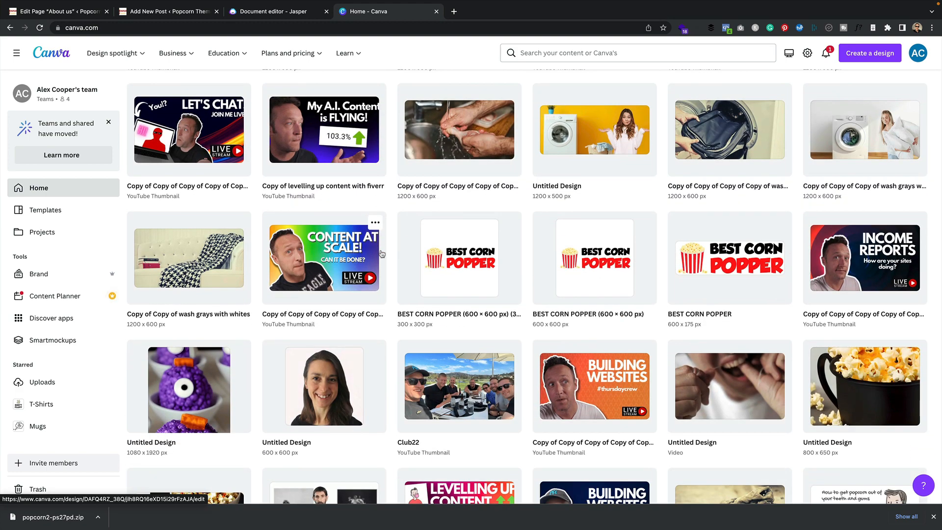
{"action": "scroll", "coordinate": [381, 253], "scroll_direction": "down", "scroll_amount": 2}
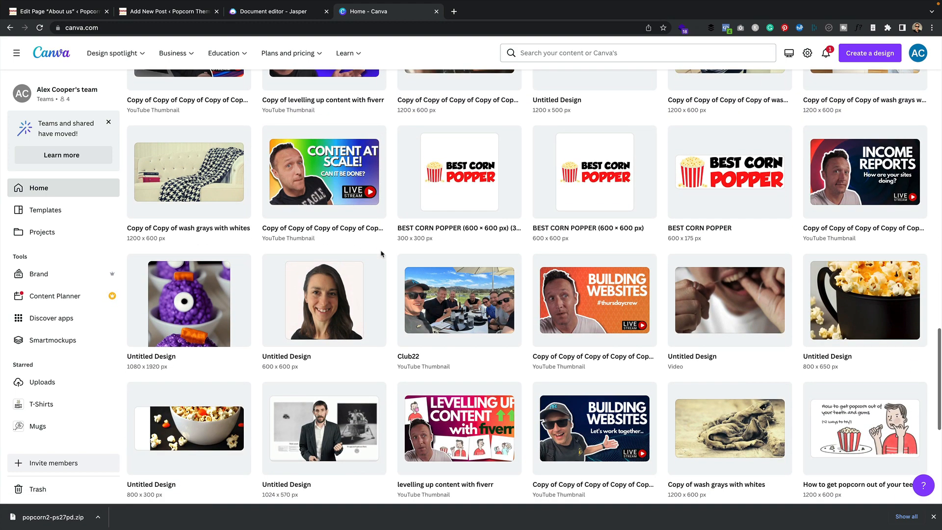
{"action": "scroll", "coordinate": [382, 254], "scroll_direction": "up", "scroll_amount": 15}
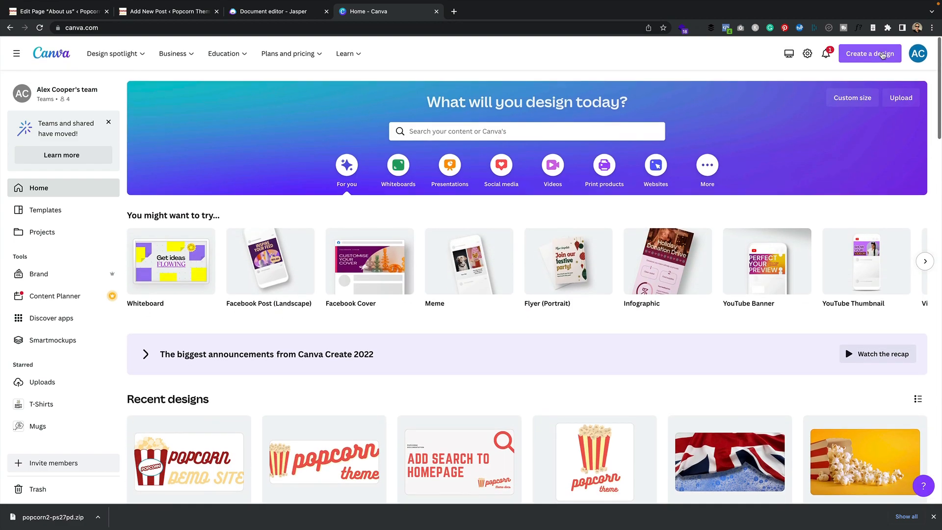
Create a new blank custom-size design, 1200 px wide and 600 px high
{"action": "left_click", "coordinate": [878, 53]}
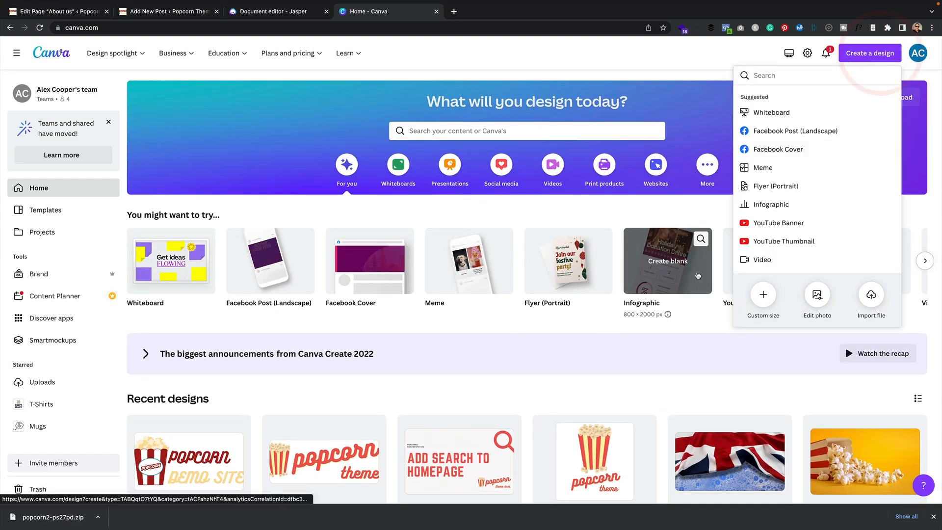
{"action": "left_click", "coordinate": [764, 295]}
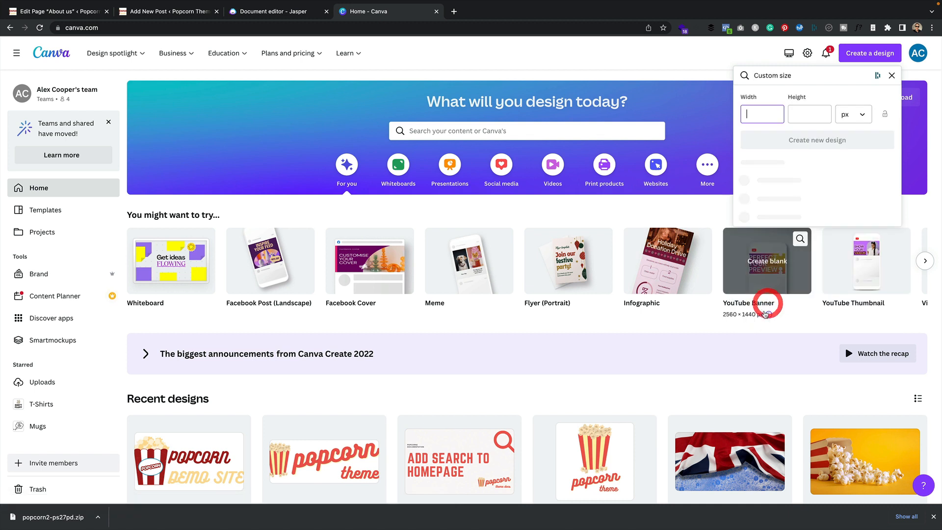
{"action": "type", "text": "1200"}
{"action": "key", "text": "Tab"}
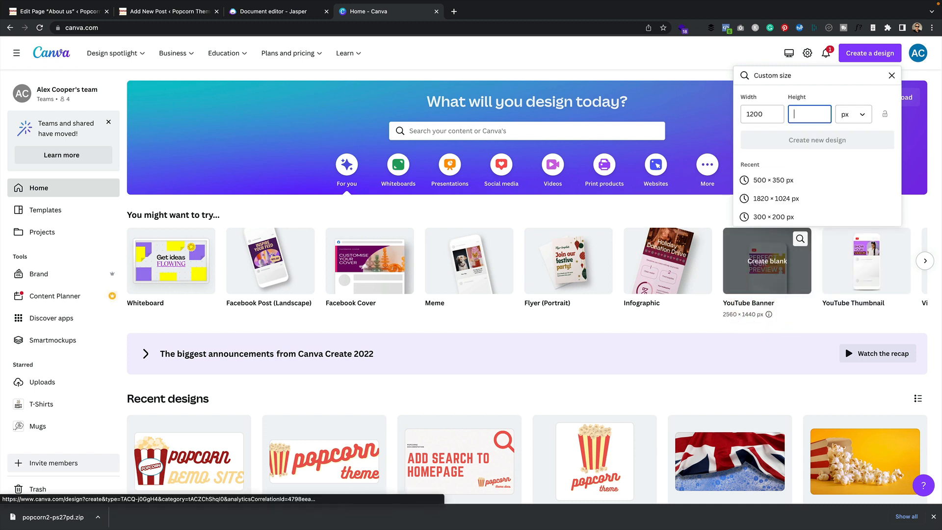
{"action": "type", "text": "600"}
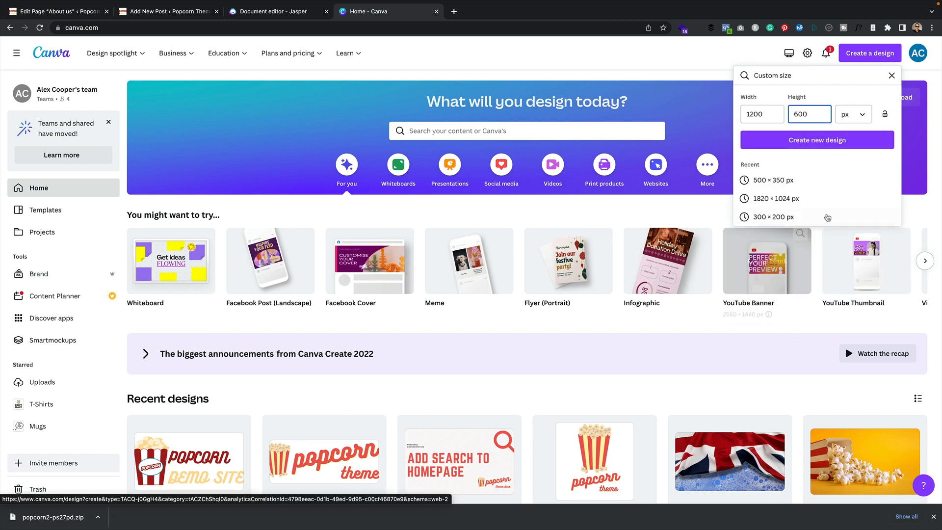
{"action": "left_click", "coordinate": [847, 142]}
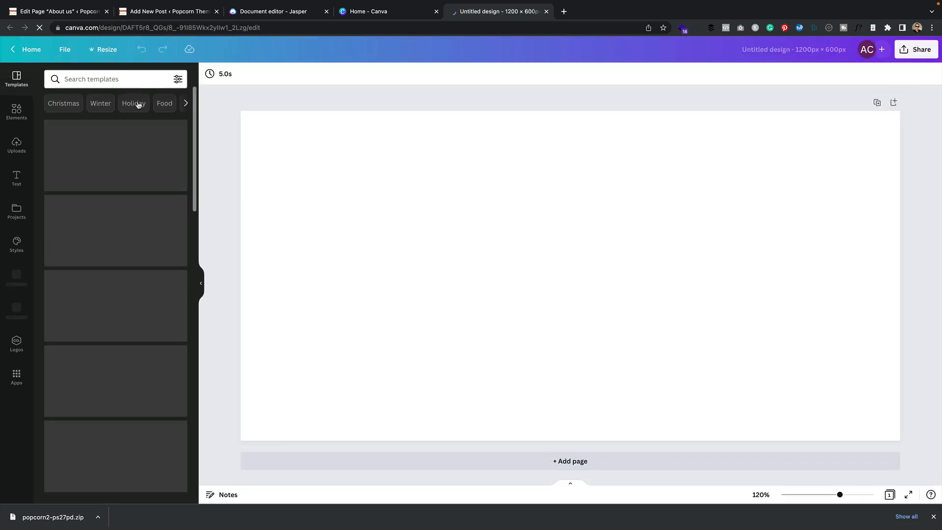
Search the design templates for "popcorn teeth"
{"action": "left_click", "coordinate": [143, 78]}
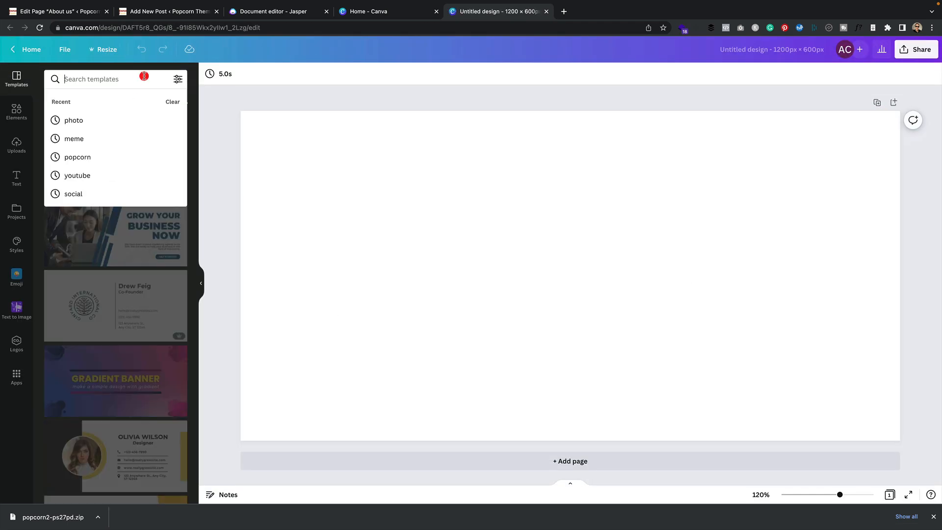
{"action": "type", "text": "popcorn teeth"}
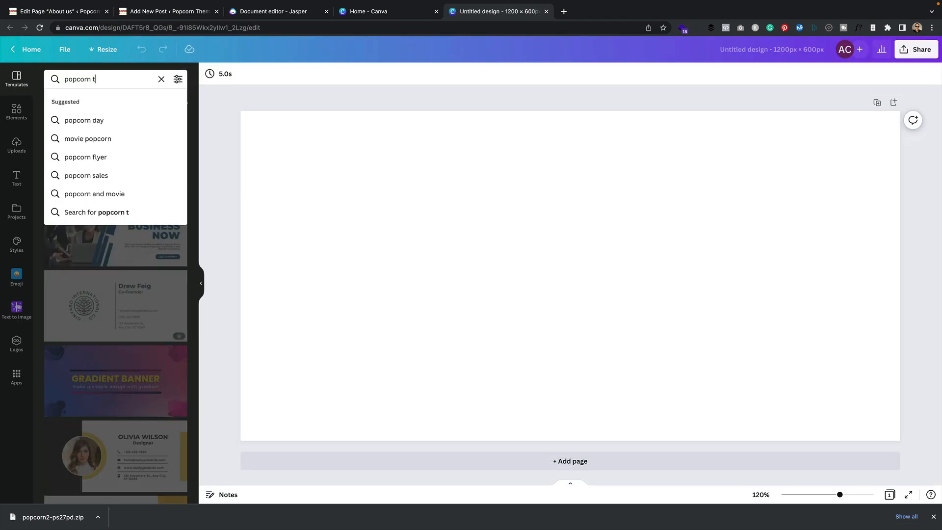
{"action": "key", "text": "Return"}
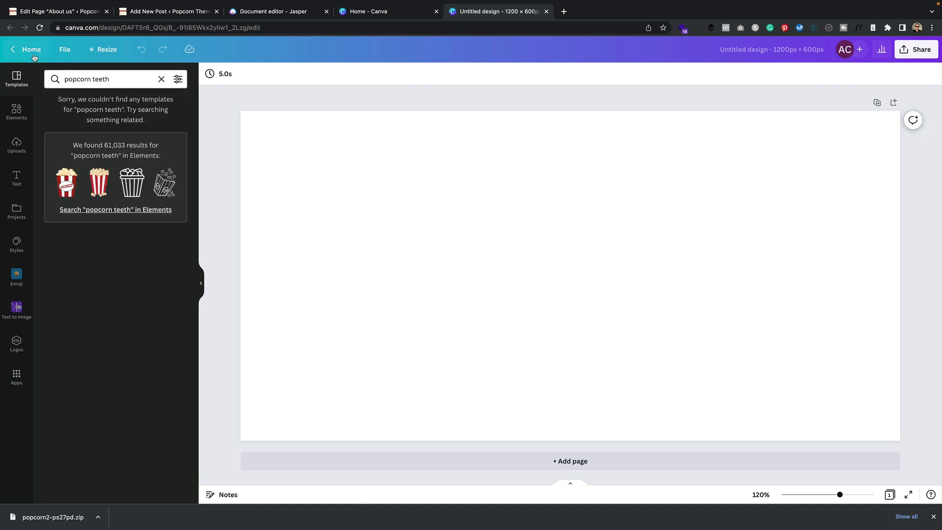
Search the elements for "popcorn teeth", restrict the results to photos and browse them for a suitable picture
{"action": "left_click", "coordinate": [11, 104]}
{"action": "left_click", "coordinate": [126, 79]}
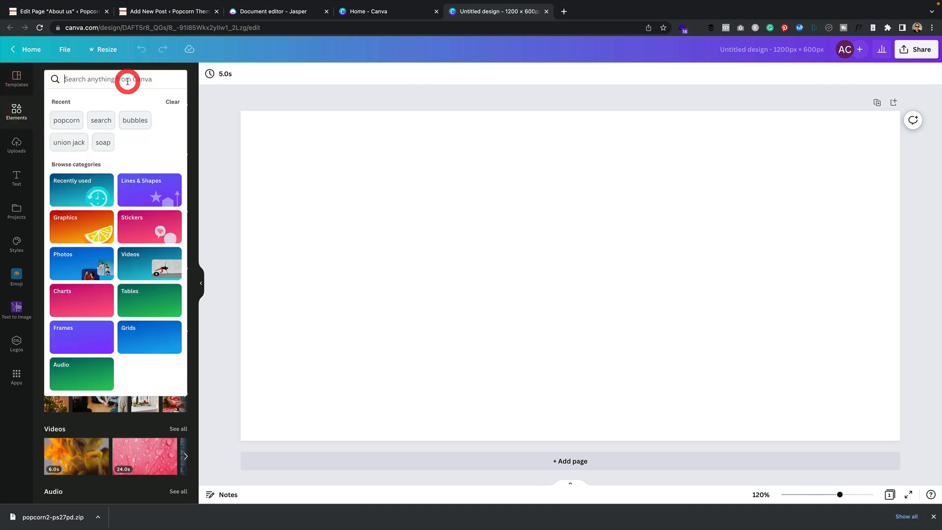
{"action": "type", "text": "popcorn teeth"}
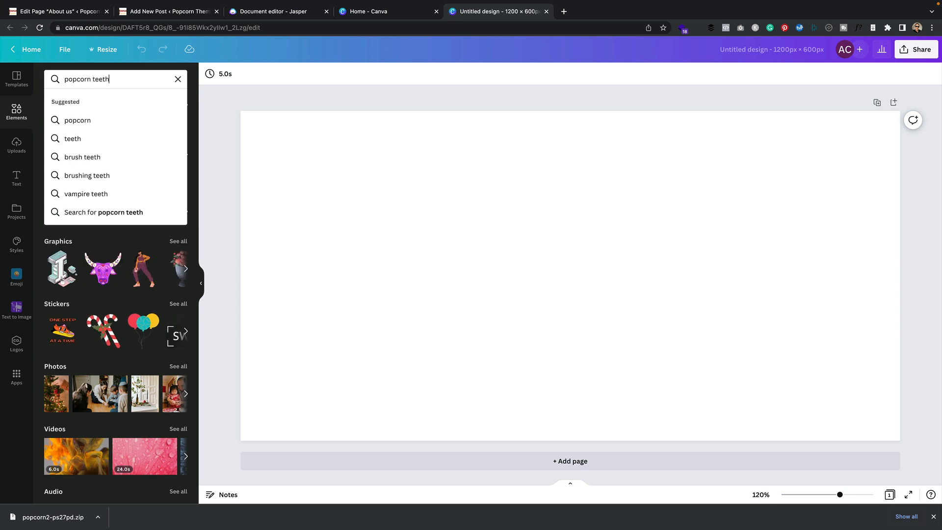
{"action": "key", "text": "Return"}
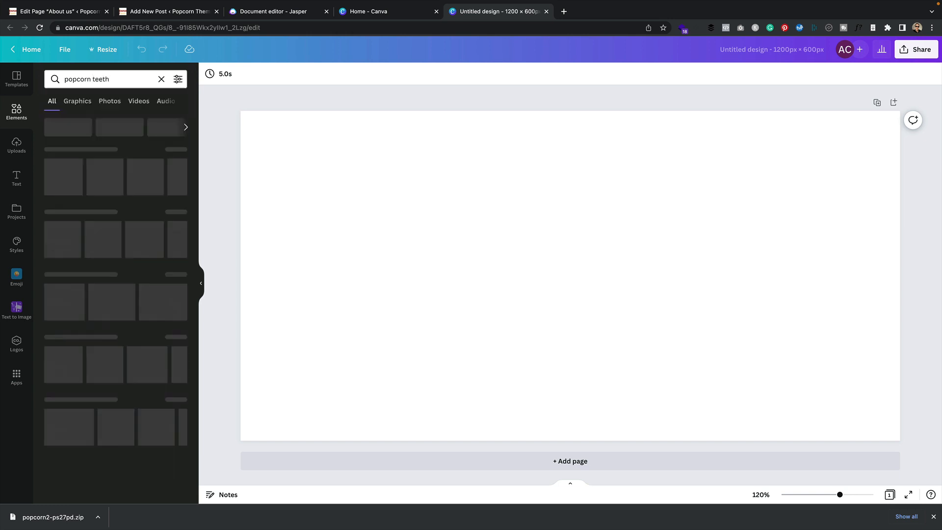
{"action": "left_click", "coordinate": [110, 101]}
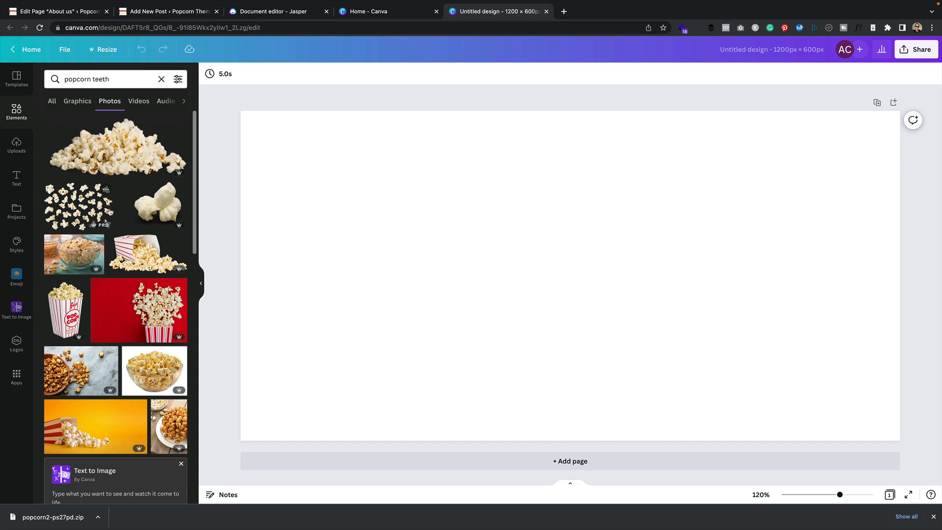
{"action": "scroll", "coordinate": [110, 211], "scroll_direction": "down", "scroll_amount": 3}
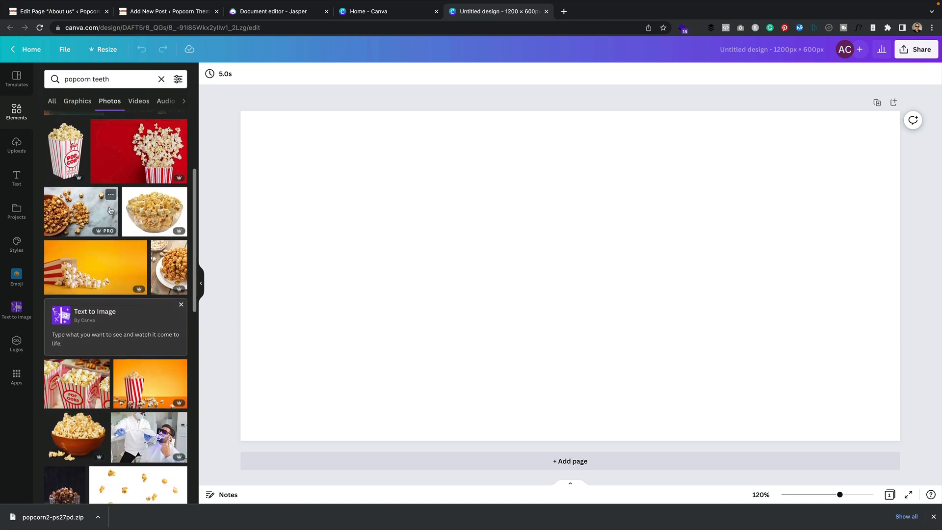
{"action": "scroll", "coordinate": [110, 211], "scroll_direction": "up", "scroll_amount": 1}
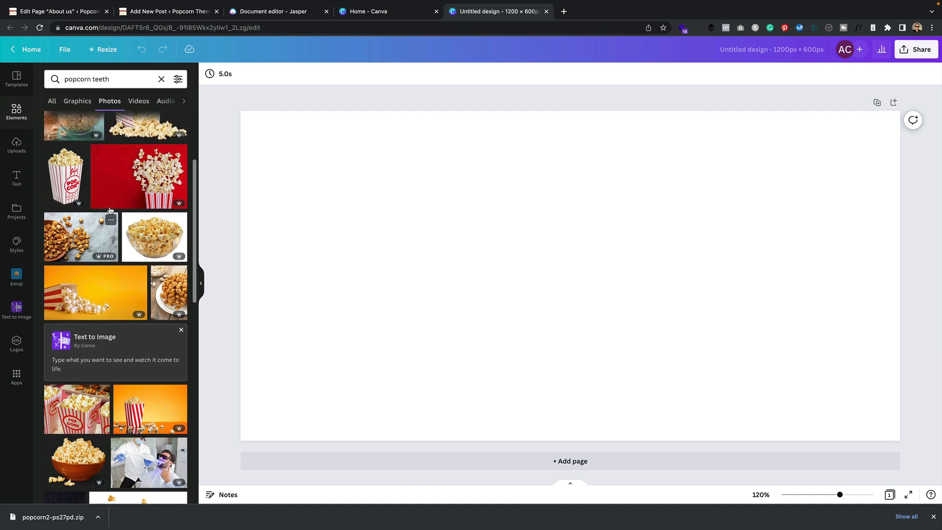
{"action": "scroll", "coordinate": [110, 211], "scroll_direction": "down", "scroll_amount": 2}
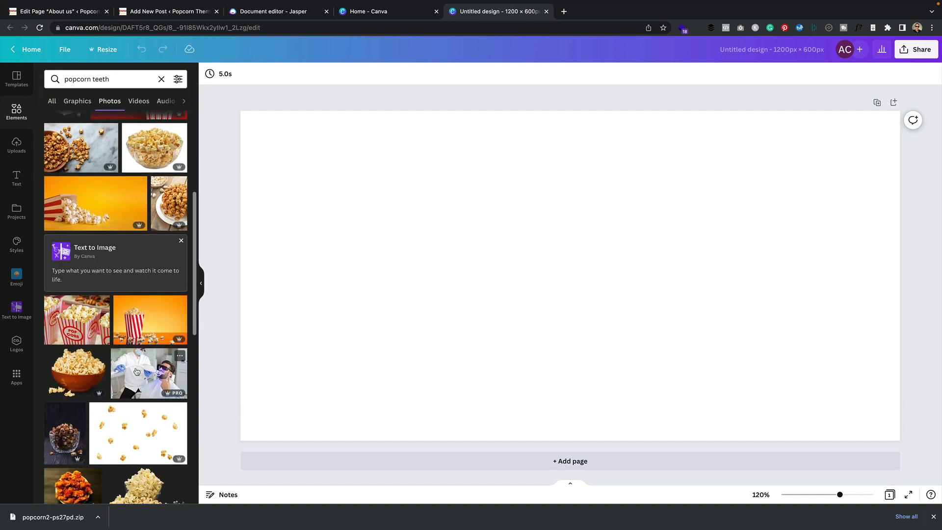
{"action": "left_click_drag", "start_coordinate": [147, 373], "coordinate": [248, 309]}
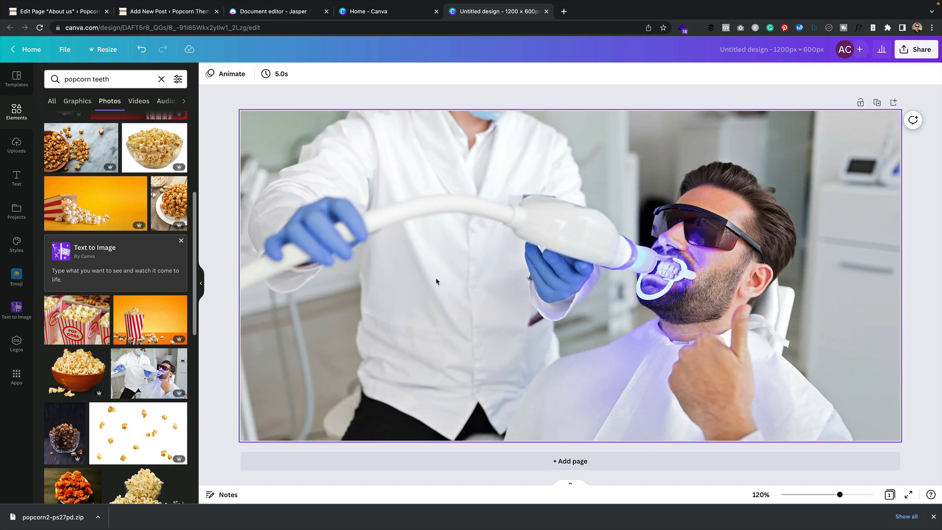
{"action": "left_click", "coordinate": [307, 290]}
{"action": "key", "text": "Delete"}
Fill the page background with the photo of a striped popcorn box on orange, repositioned so the popcorn heap shows at the top edge
{"action": "left_click_drag", "start_coordinate": [165, 323], "coordinate": [266, 299]}
{"action": "double_click", "coordinate": [330, 320]}
{"action": "left_click_drag", "start_coordinate": [353, 342], "coordinate": [351, 261]}
{"action": "left_click", "coordinate": [216, 163]}
Search the photos for "teeth" and place the dental teeth model picture over the right half of the popcorn background
{"action": "left_click_drag", "start_coordinate": [131, 79], "coordinate": [8, 80]}
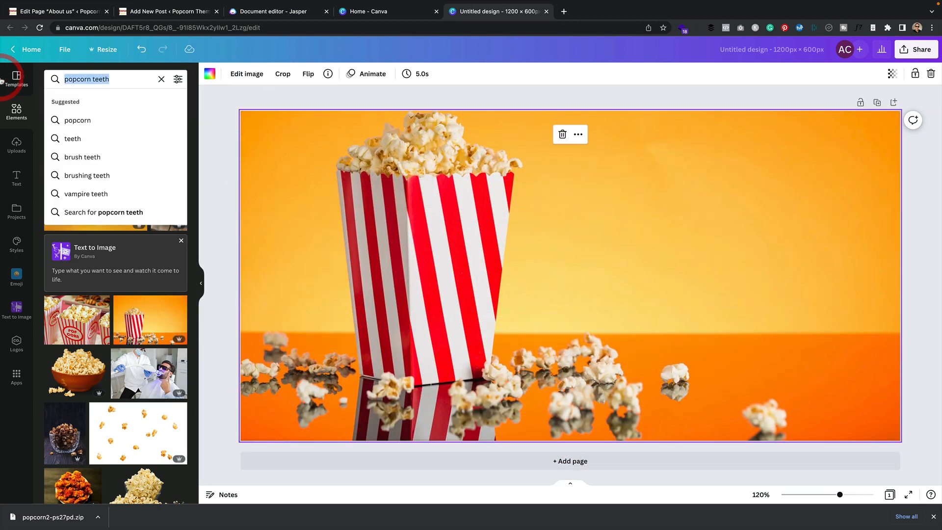
{"action": "type", "text": "teeth"}
{"action": "key", "text": "Return"}
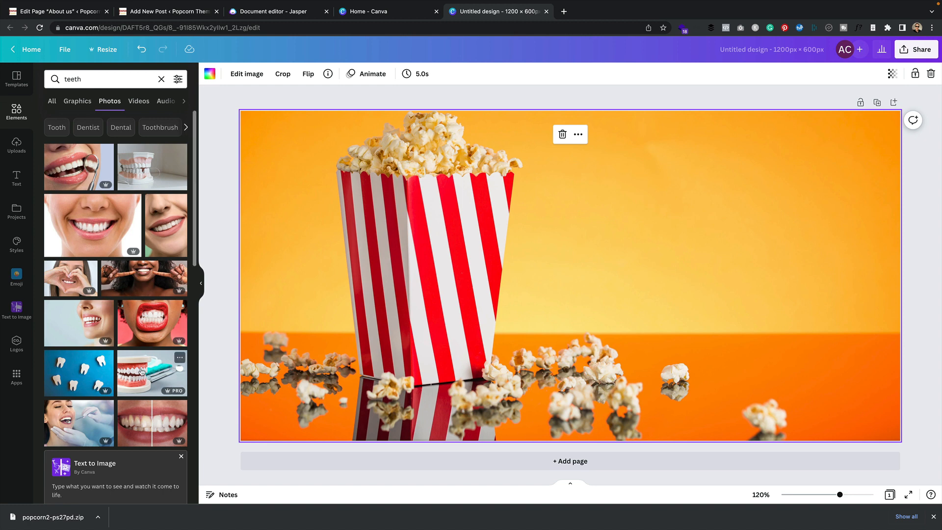
{"action": "left_click_drag", "start_coordinate": [142, 371], "coordinate": [580, 200]}
{"action": "left_click_drag", "start_coordinate": [700, 272], "coordinate": [660, 231]}
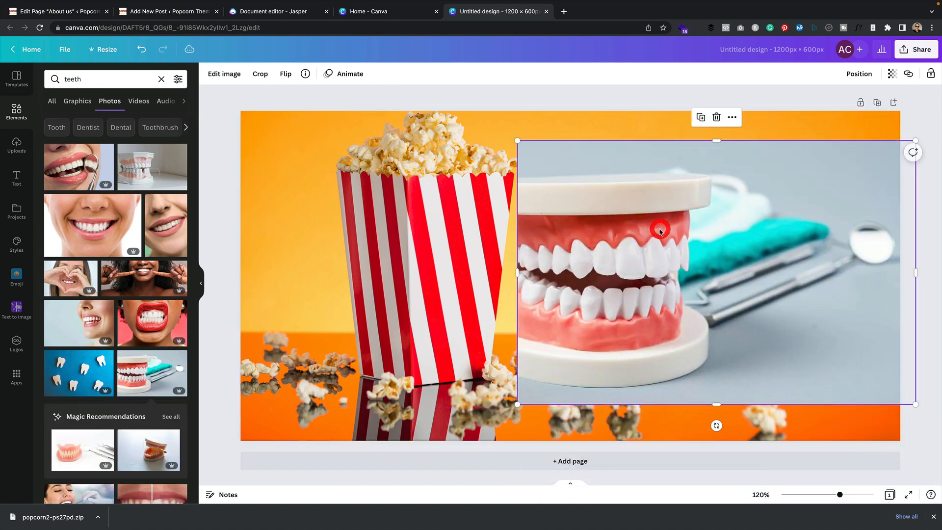
Remove the teeth model photo's background and place it, flipped horizontally, flush with the design's right edge
{"action": "left_click", "coordinate": [224, 74]}
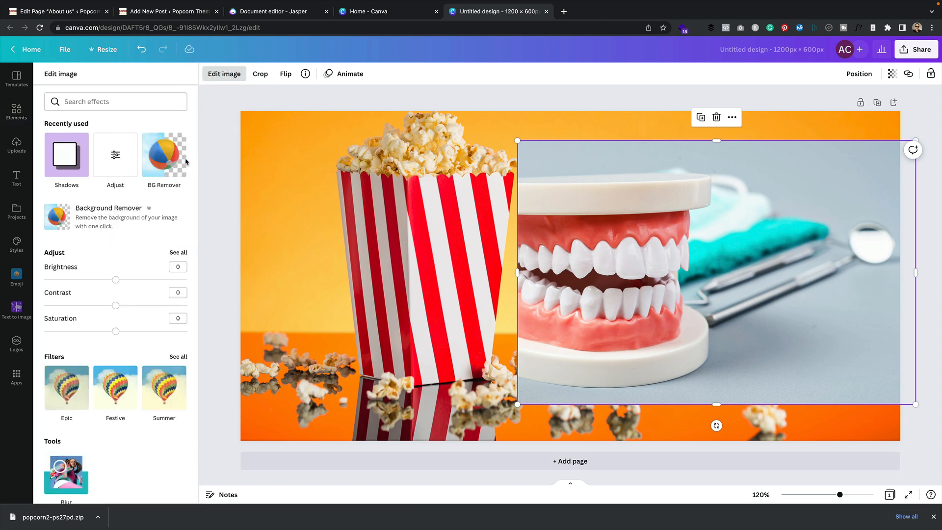
{"action": "left_click", "coordinate": [164, 156]}
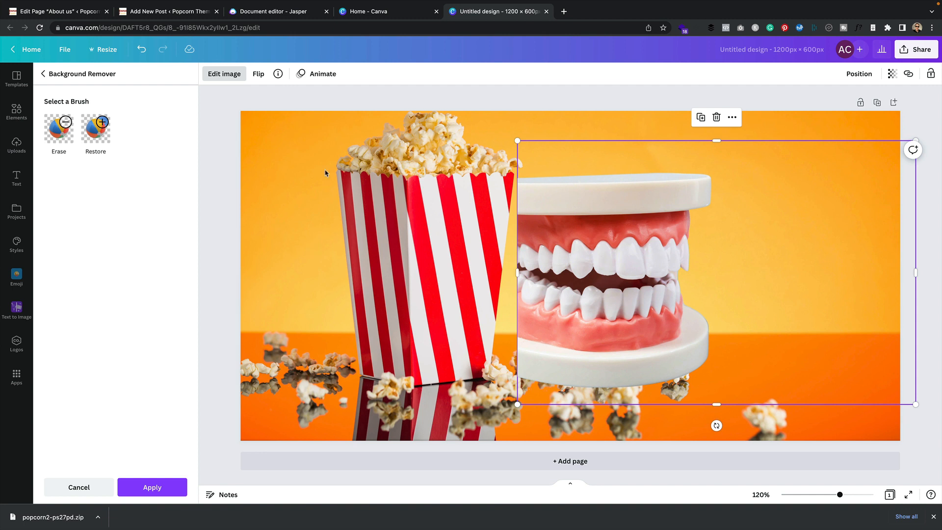
{"action": "left_click", "coordinate": [260, 74]}
{"action": "left_click", "coordinate": [284, 97]}
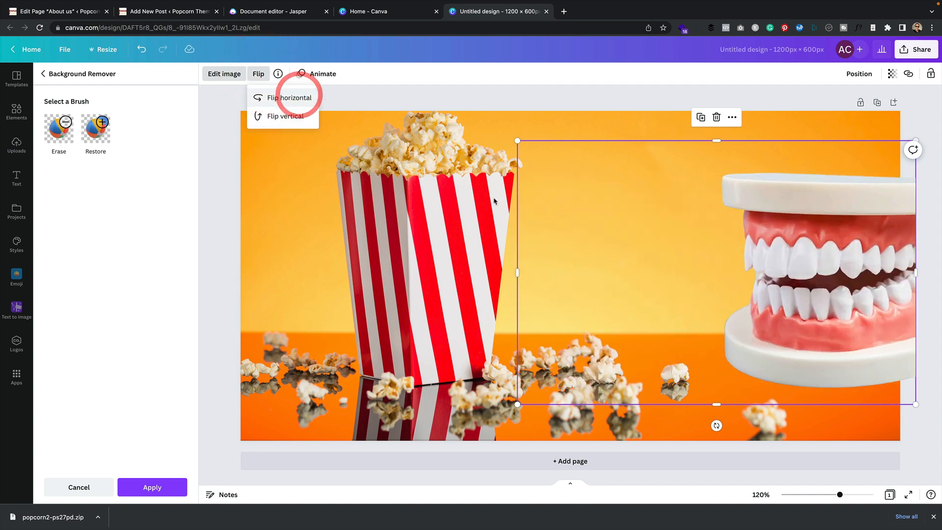
{"action": "mouse_move", "coordinate": [794, 288]}
{"action": "left_mouse_down"}
{"action": "mouse_move", "coordinate": [713, 299]}
{"action": "mouse_move", "coordinate": [794, 299]}
{"action": "left_mouse_up"}
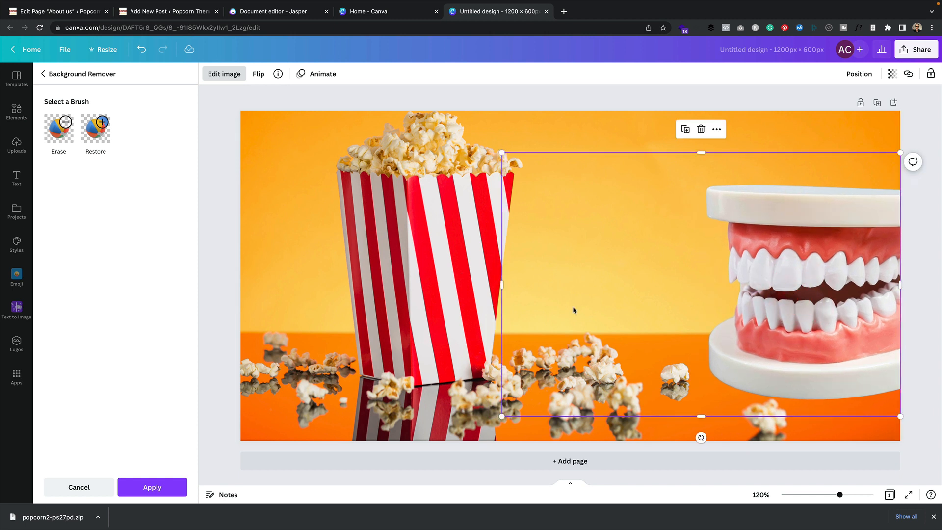
{"action": "left_click", "coordinate": [171, 483]}
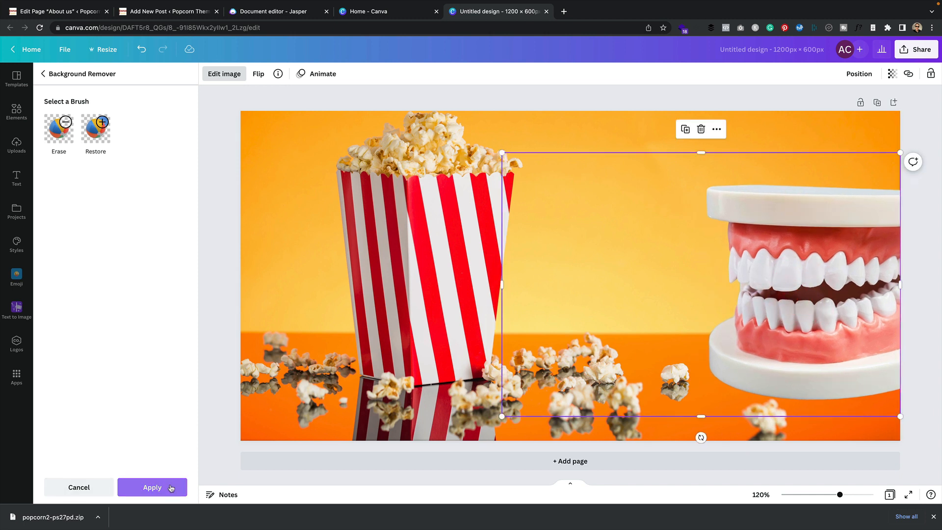
Look for a reflection effect for the teeth photo by checking the shadow styles, searching the effects for "ref" and browsing the whole effects list
{"action": "left_click", "coordinate": [62, 158]}
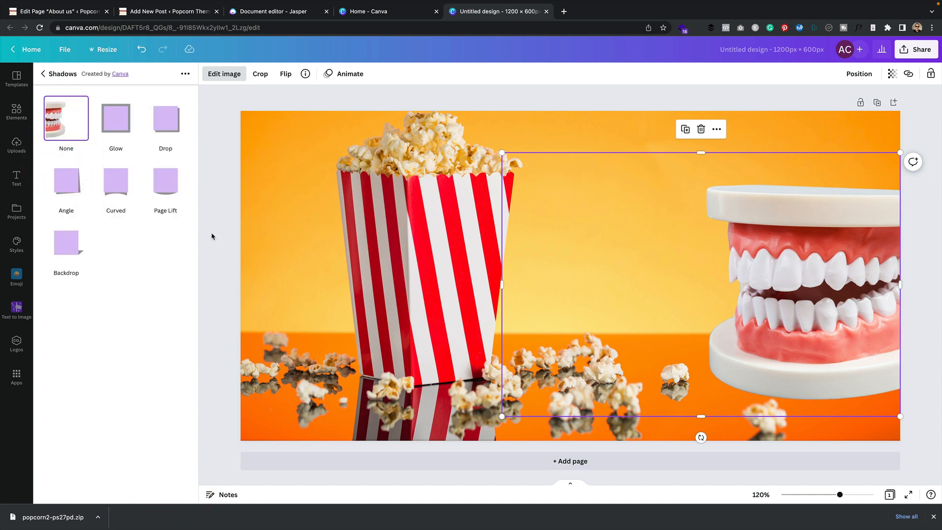
{"action": "left_click", "coordinate": [65, 75]}
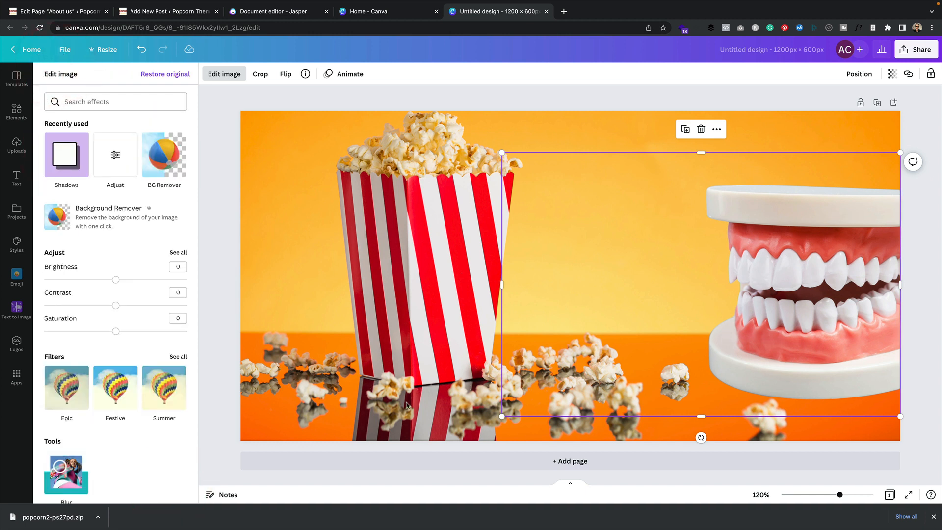
{"action": "left_click", "coordinate": [117, 100]}
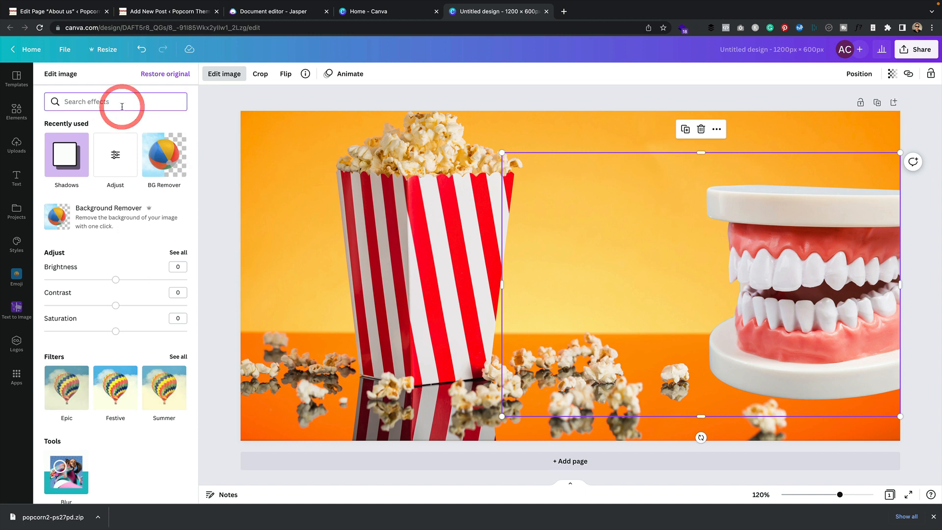
{"action": "type", "text": "refl"}
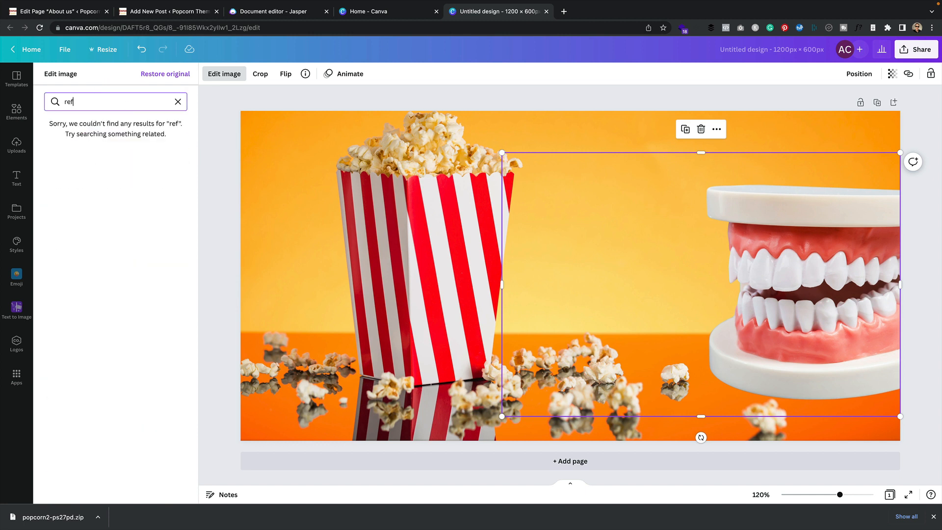
{"action": "key", "text": "BackSpace"}
{"action": "key", "text": "BackSpace"}
{"action": "key", "text": "BackSpace"}
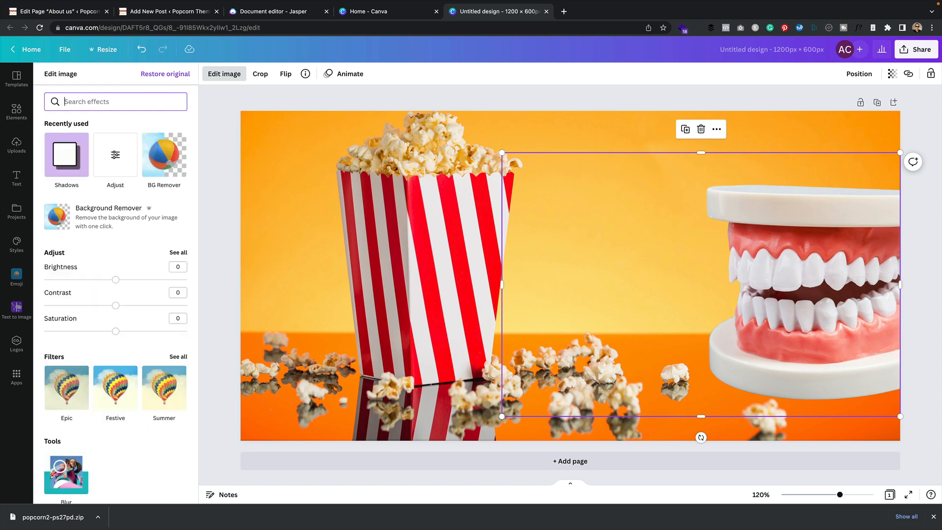
{"action": "scroll", "coordinate": [92, 154], "scroll_direction": "down", "scroll_amount": 8}
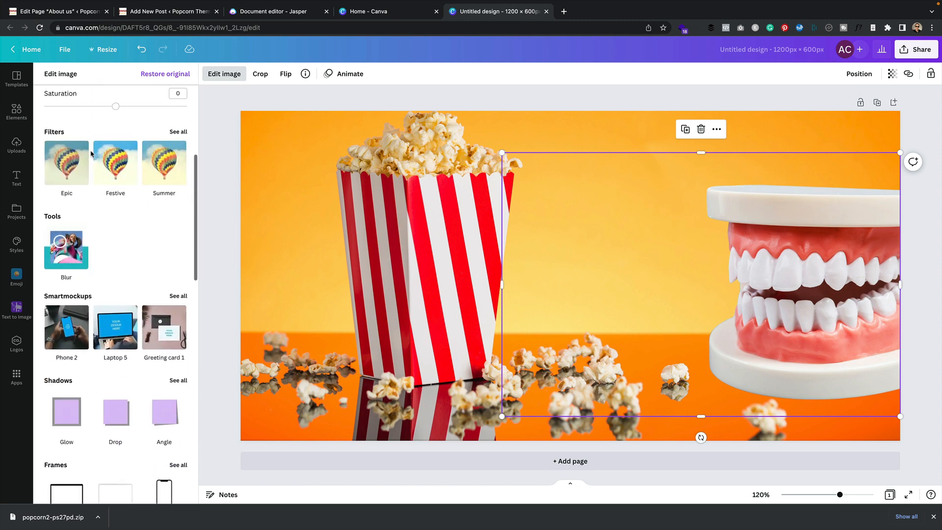
{"action": "scroll", "coordinate": [91, 154], "scroll_direction": "down", "scroll_amount": 3}
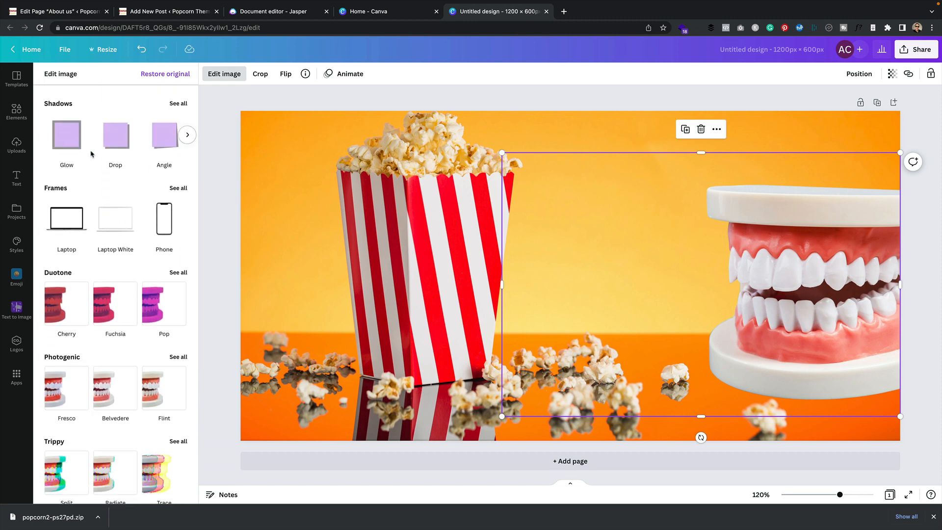
{"action": "scroll", "coordinate": [91, 154], "scroll_direction": "down", "scroll_amount": 9}
{"action": "scroll", "coordinate": [92, 154], "scroll_direction": "down", "scroll_amount": 1}
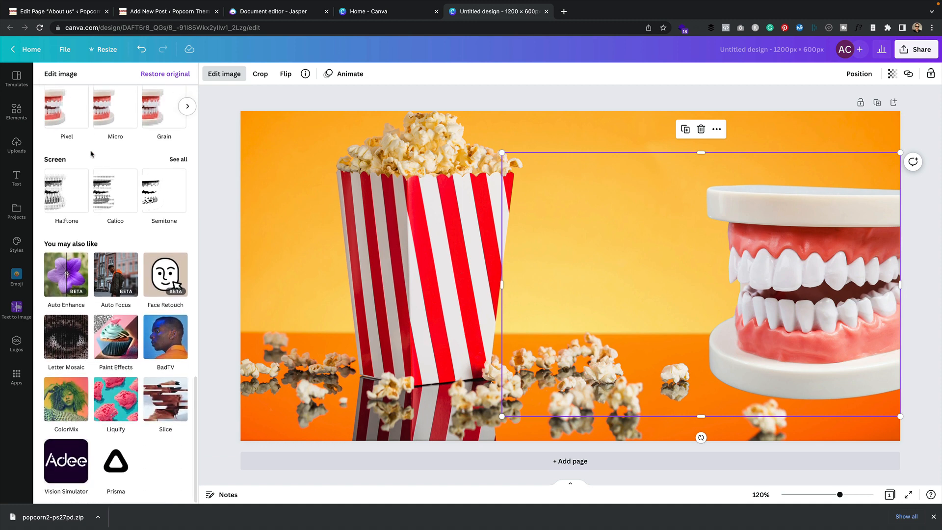
{"action": "scroll", "coordinate": [122, 150], "scroll_direction": "up", "scroll_amount": 15}
{"action": "left_click", "coordinate": [688, 94]}
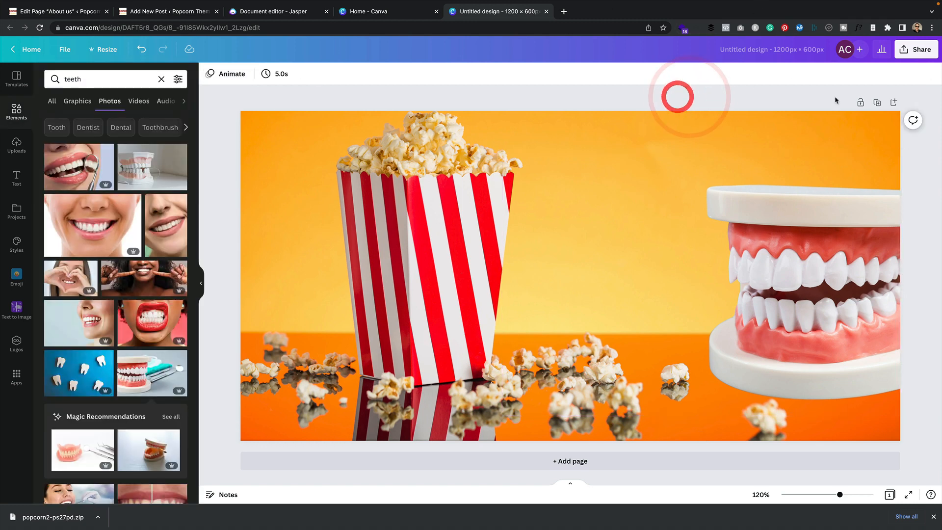
Download the design as a JPG and save it as "popcorn out of teeth" in the "full siite" folder
{"action": "left_click", "coordinate": [912, 49]}
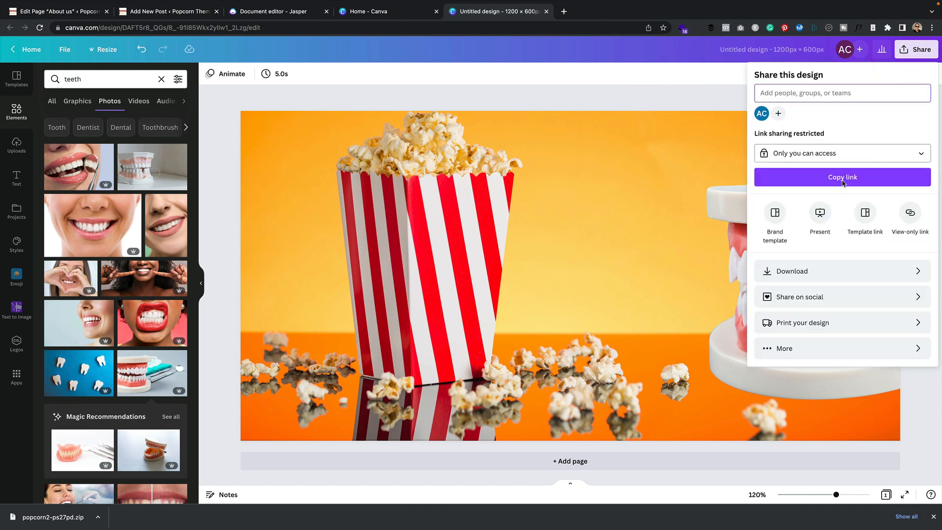
{"action": "left_click", "coordinate": [809, 270]}
{"action": "left_click", "coordinate": [850, 115]}
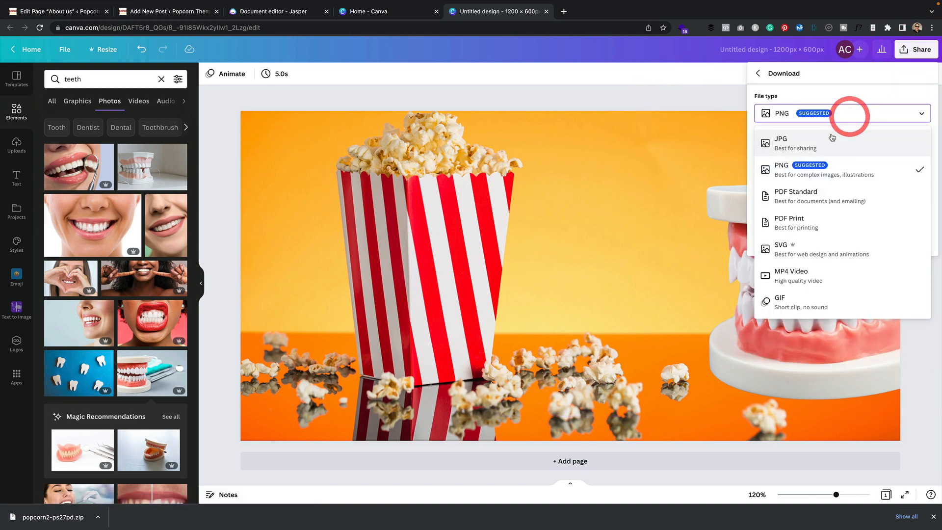
{"action": "left_click", "coordinate": [831, 135]}
{"action": "left_click", "coordinate": [849, 238]}
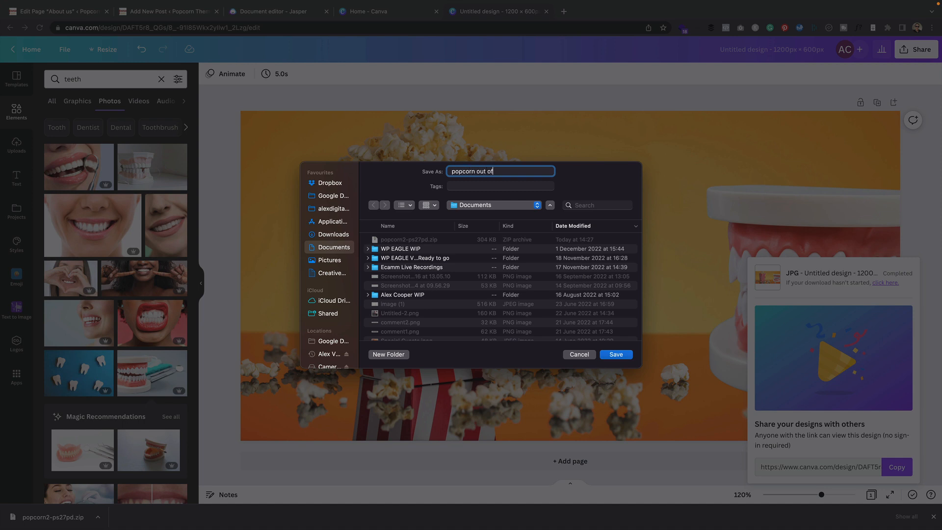
{"action": "left_click", "coordinate": [537, 205]}
{"action": "left_click", "coordinate": [509, 272]}
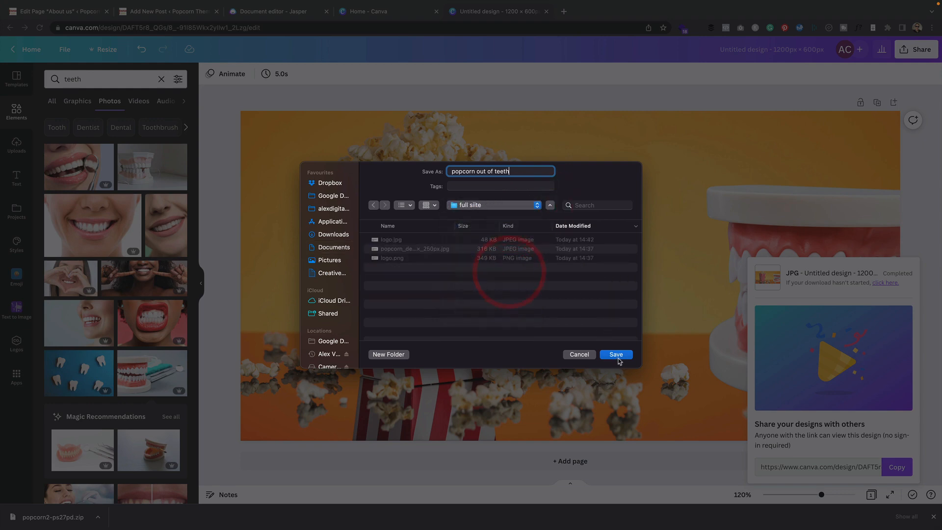
{"action": "left_click", "coordinate": [617, 355]}
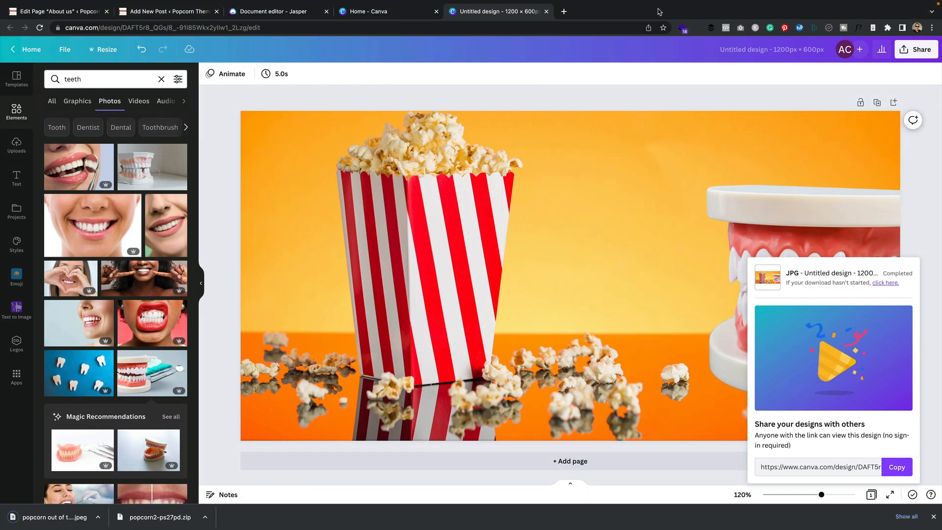
Close the Canva design, return to the WordPress post and set popcorn out of teeth.jpeg from "full siite" as its featured image
{"action": "left_click", "coordinate": [548, 11]}
{"action": "left_click", "coordinate": [169, 11]}
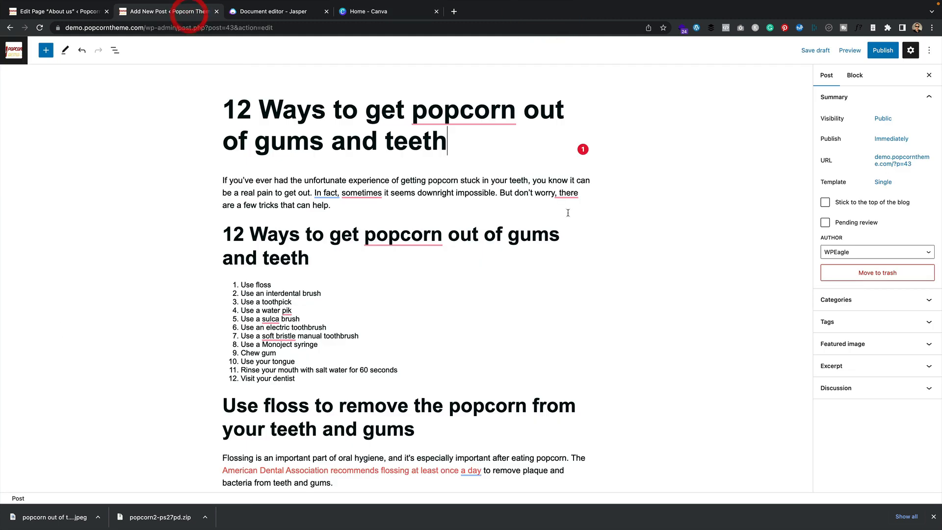
{"action": "left_click", "coordinate": [865, 346]}
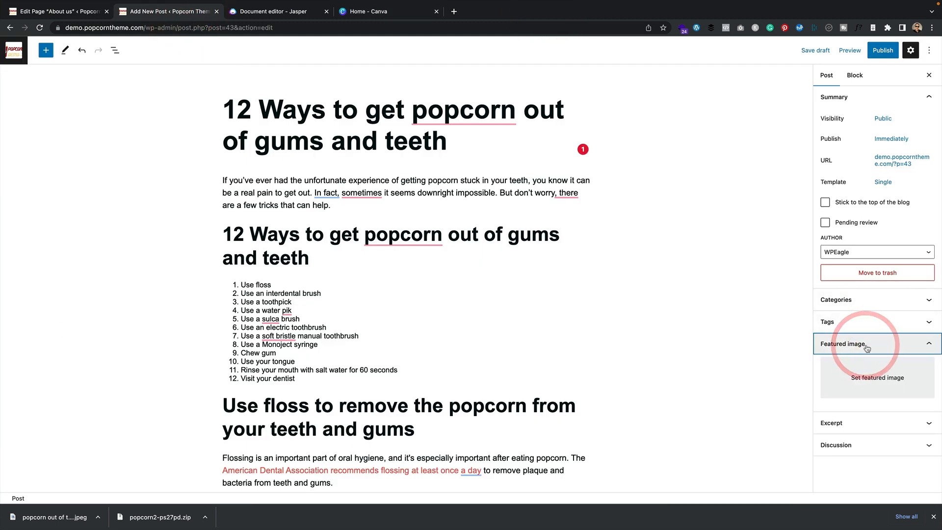
{"action": "left_click", "coordinate": [877, 378]}
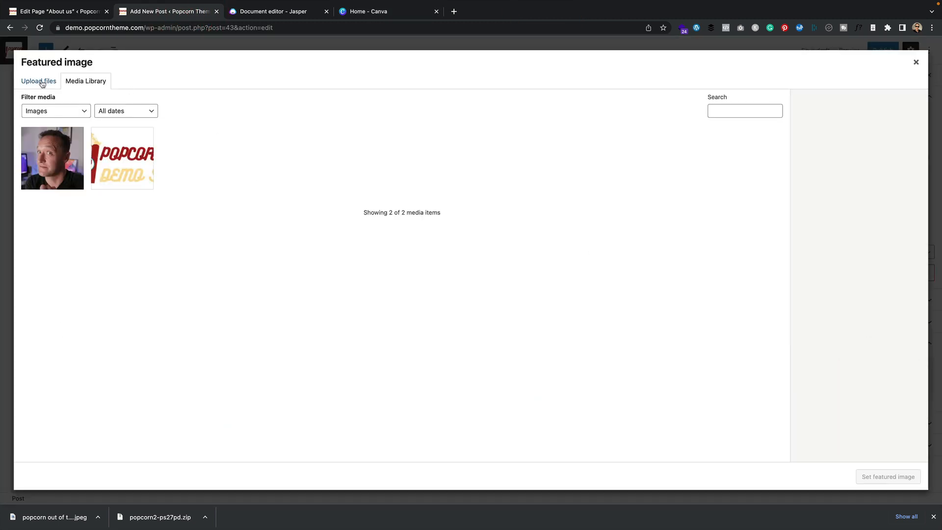
{"action": "left_click", "coordinate": [40, 81]}
{"action": "left_click", "coordinate": [486, 251]}
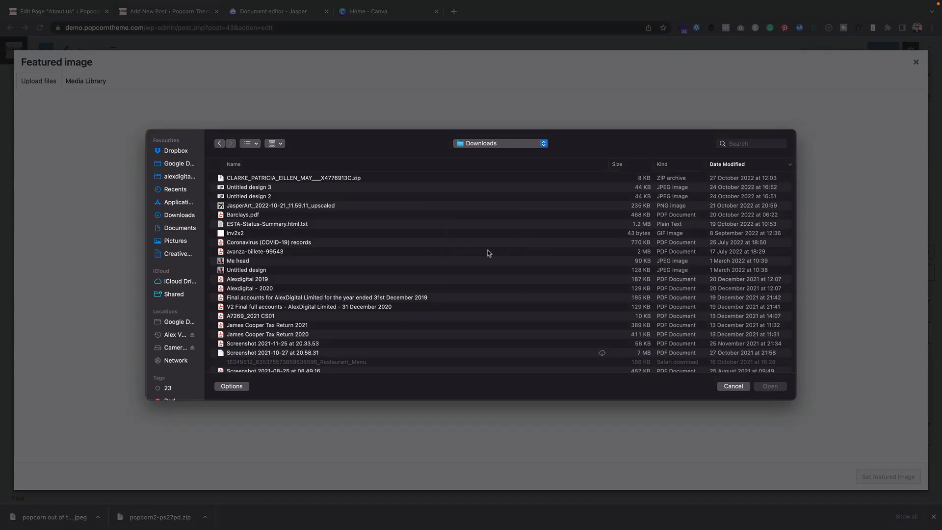
{"action": "left_click", "coordinate": [509, 143]}
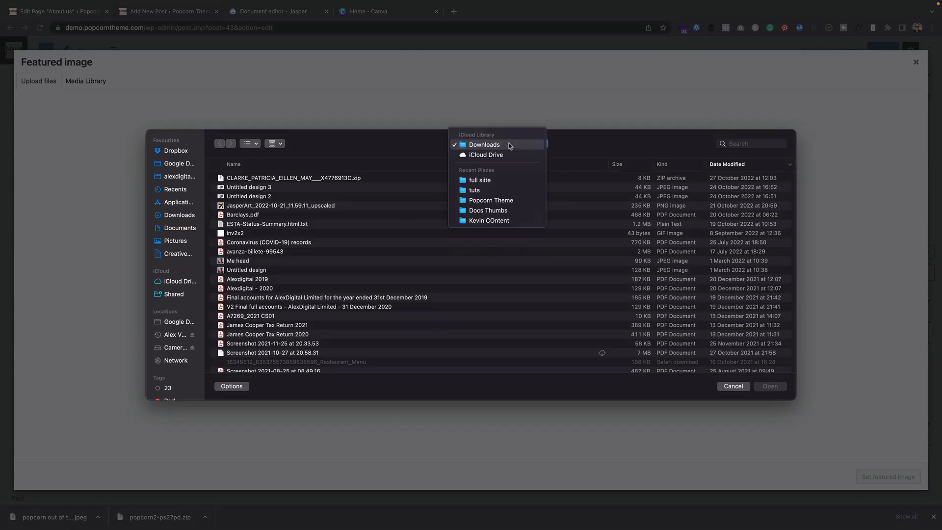
{"action": "left_click", "coordinate": [510, 179]}
{"action": "double_click", "coordinate": [259, 178]}
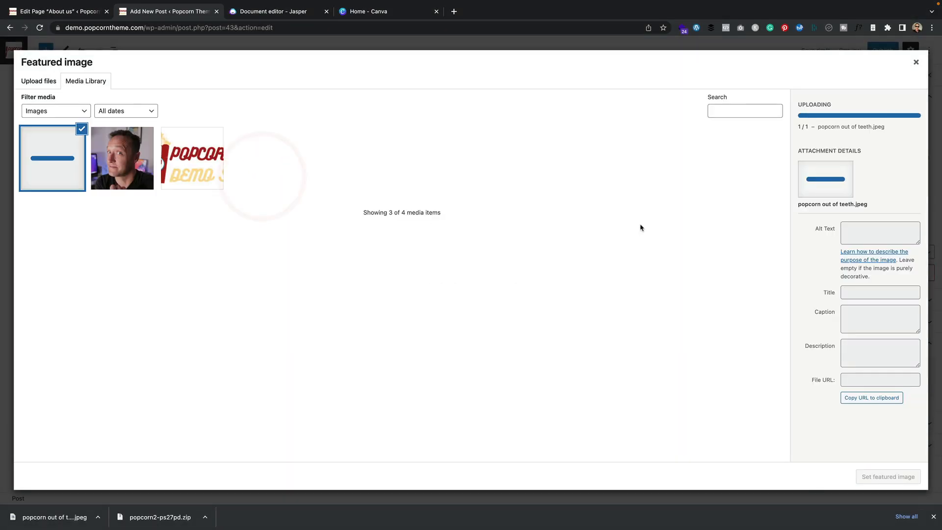
{"action": "left_click", "coordinate": [901, 477]}
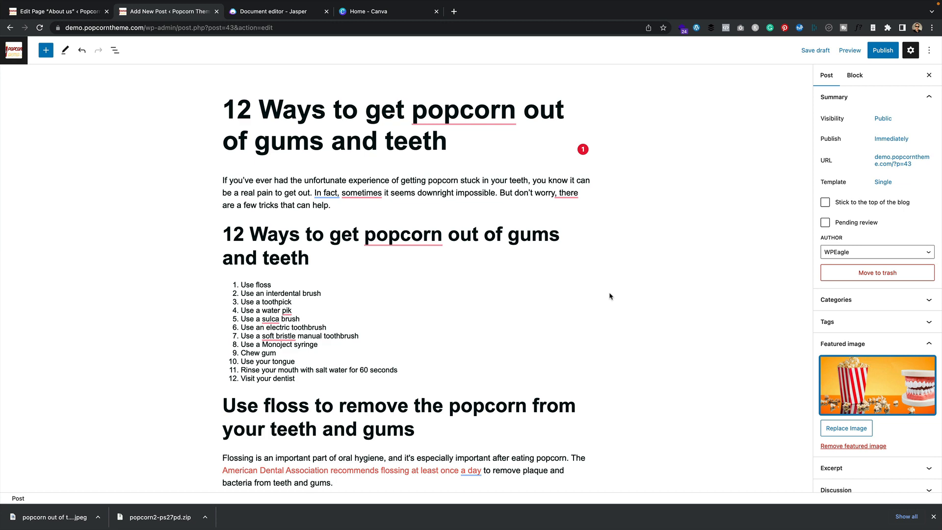
Add an empty paragraph block between the post's intro paragraph and the "12 Ways to get popcorn out of gums and teeth" heading
{"action": "scroll", "coordinate": [494, 221], "scroll_direction": "down", "scroll_amount": 2}
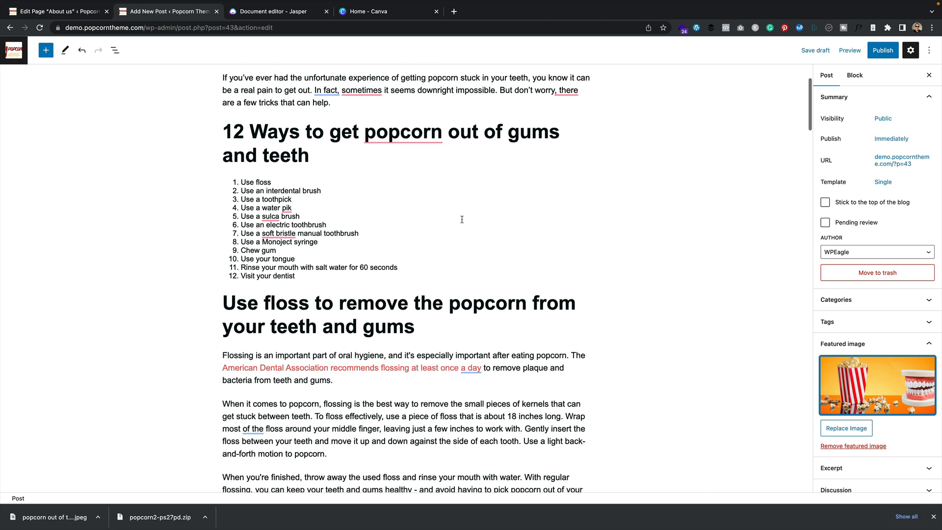
{"action": "scroll", "coordinate": [462, 219], "scroll_direction": "down", "scroll_amount": 3}
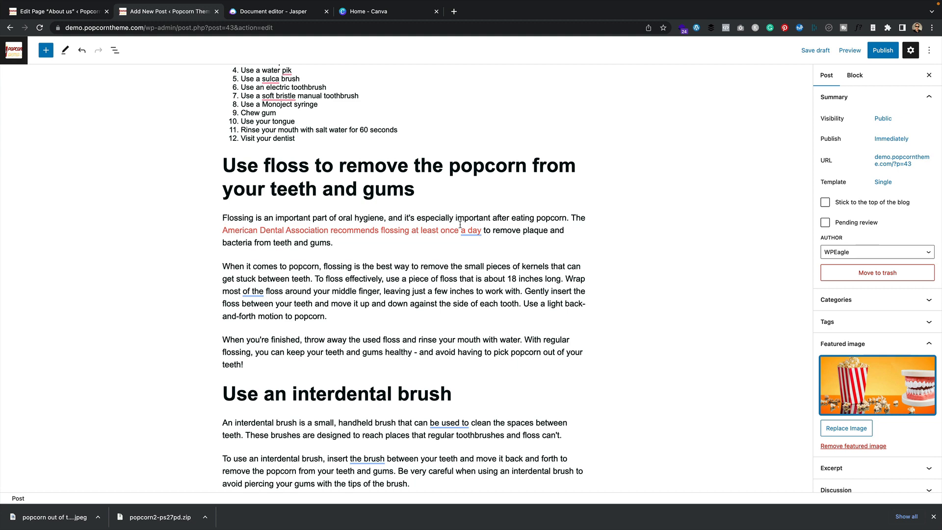
{"action": "scroll", "coordinate": [532, 311], "scroll_direction": "down", "scroll_amount": 2}
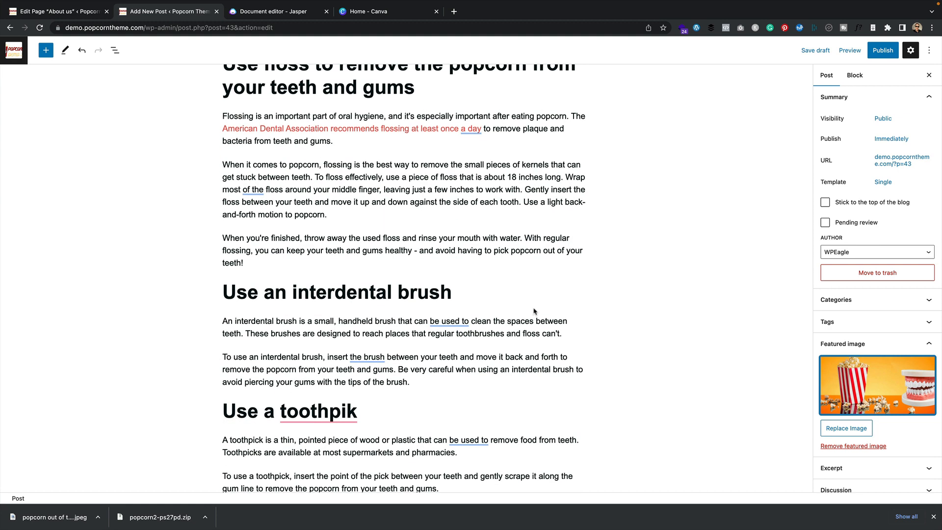
{"action": "scroll", "coordinate": [535, 311], "scroll_direction": "down", "scroll_amount": 1}
{"action": "scroll", "coordinate": [537, 314], "scroll_direction": "up", "scroll_amount": 6}
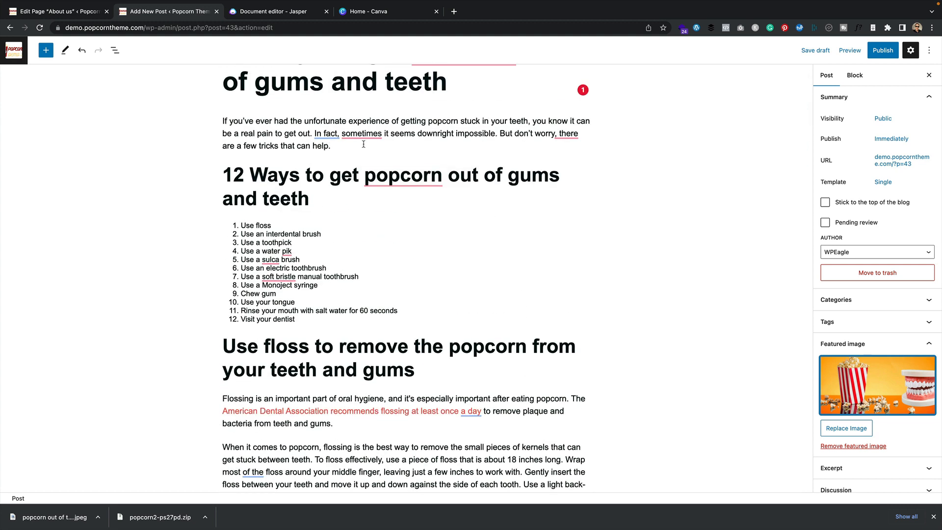
{"action": "left_click", "coordinate": [363, 144]}
{"action": "key", "text": "Return"}
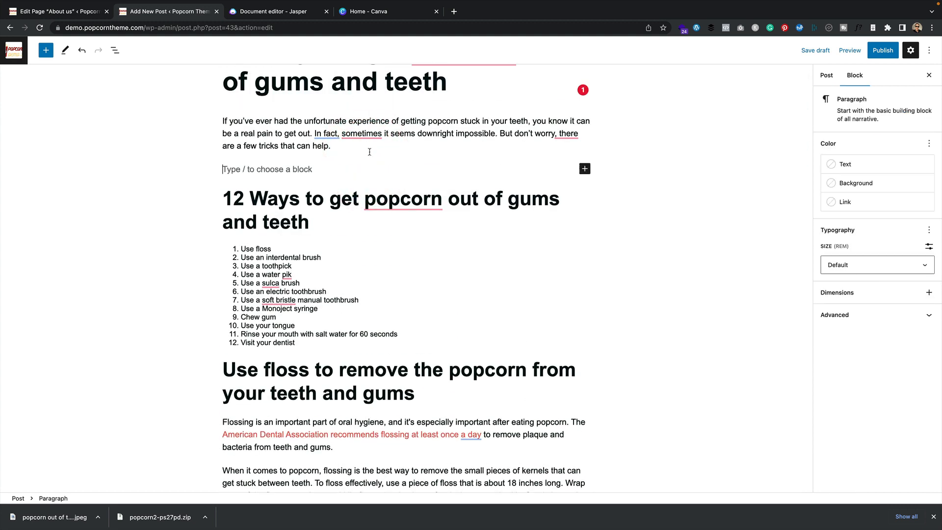
Browse the table of contents, alert and featured patterns and insert the blue Informational Alert pattern below the intro
{"action": "left_click", "coordinate": [585, 169]}
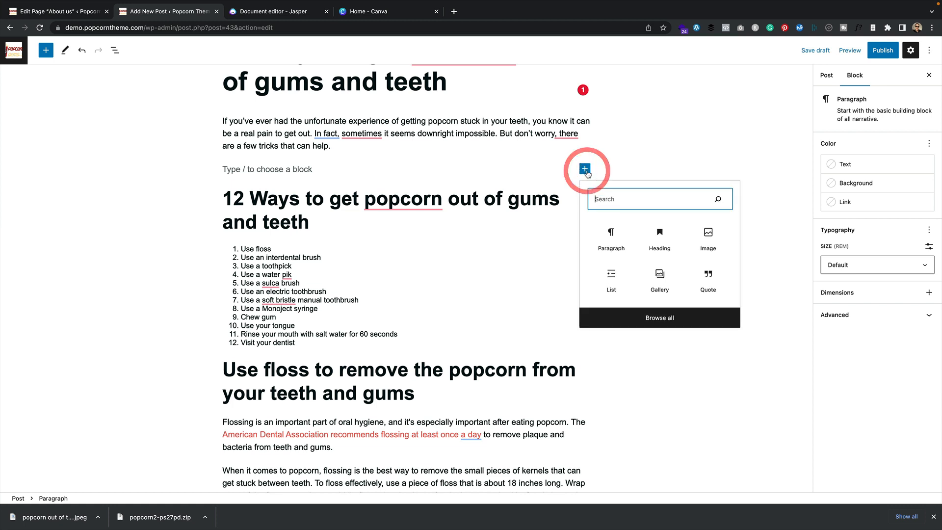
{"action": "left_click", "coordinate": [665, 321]}
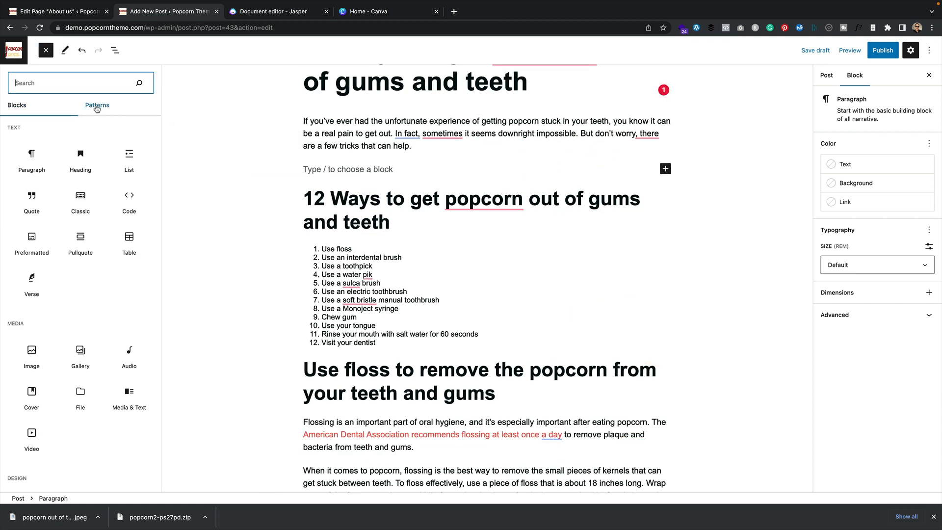
{"action": "left_click", "coordinate": [97, 106]}
{"action": "left_click", "coordinate": [90, 155]}
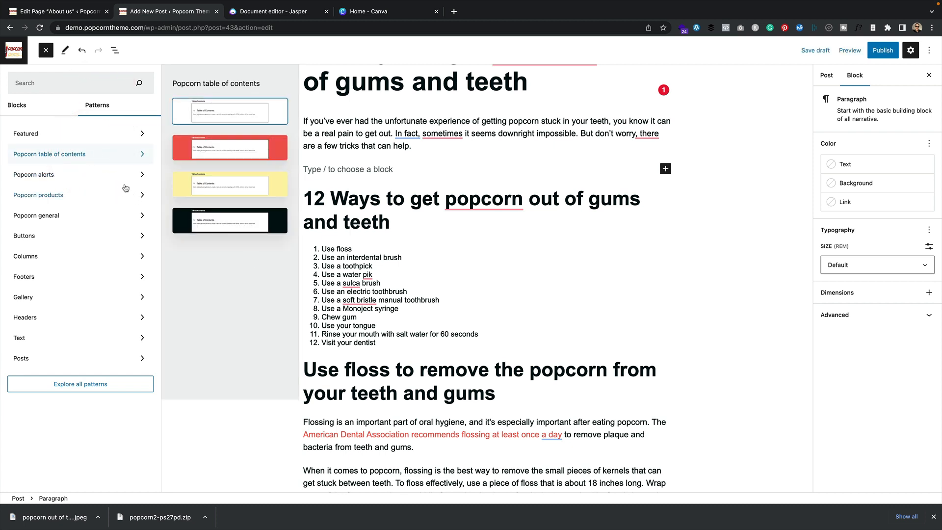
{"action": "left_click", "coordinate": [117, 181]}
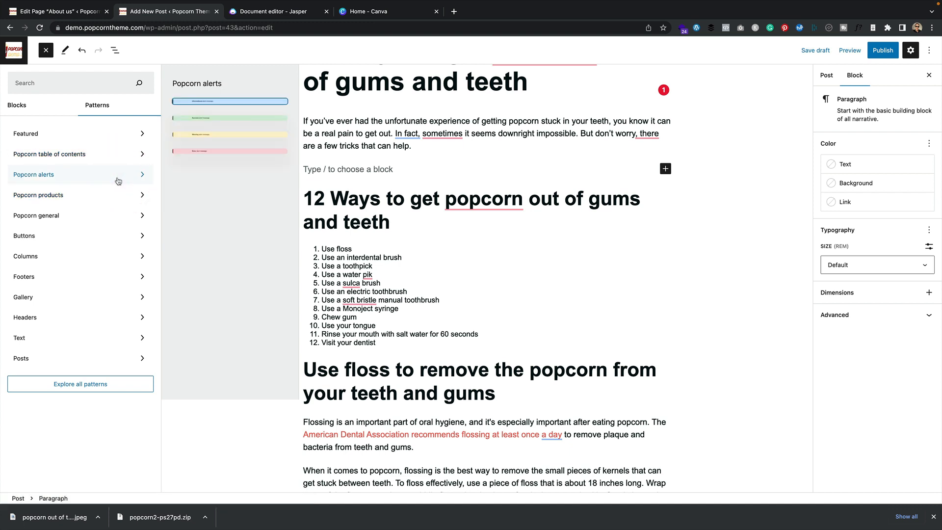
{"action": "left_click", "coordinate": [125, 133]}
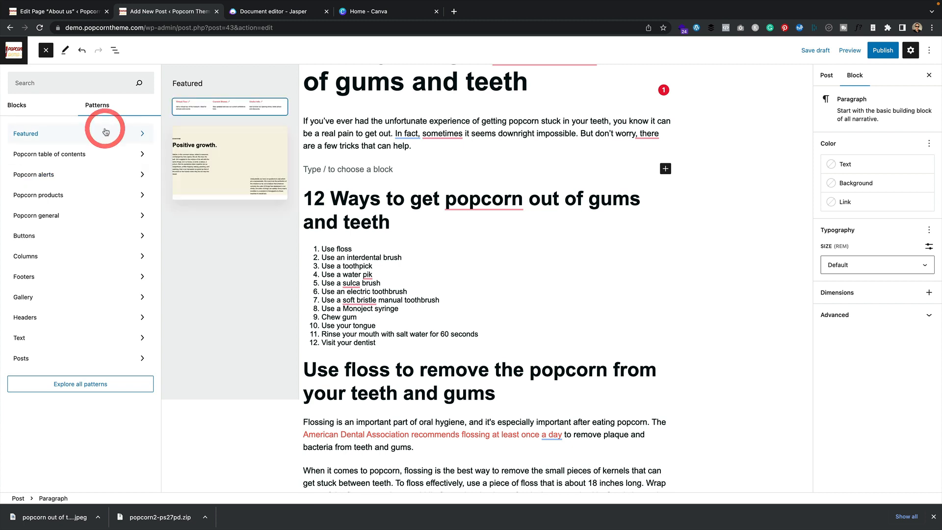
{"action": "left_click", "coordinate": [118, 175]}
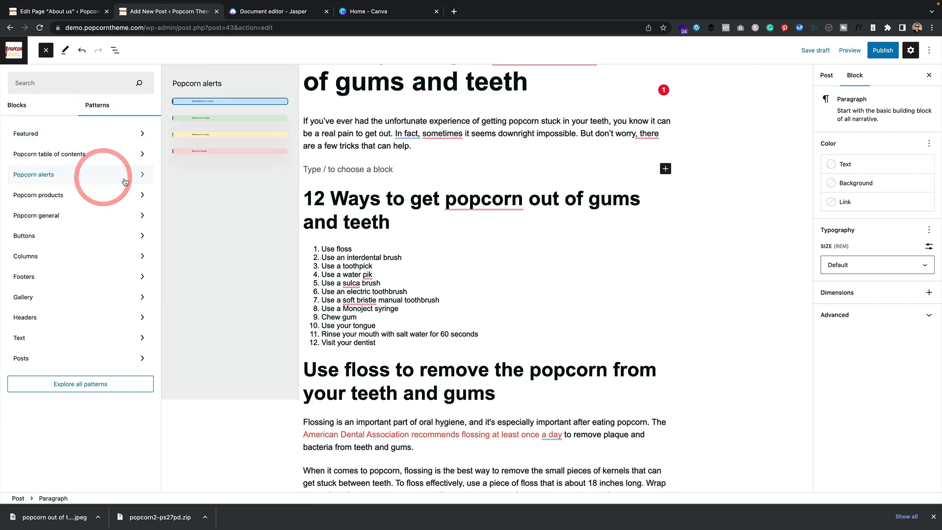
{"action": "left_click", "coordinate": [228, 101]}
Replace the alert's text with "If you've had popcorn in your teeth for over a week you should contact a dentist for assistance"
{"action": "left_click", "coordinate": [418, 174]}
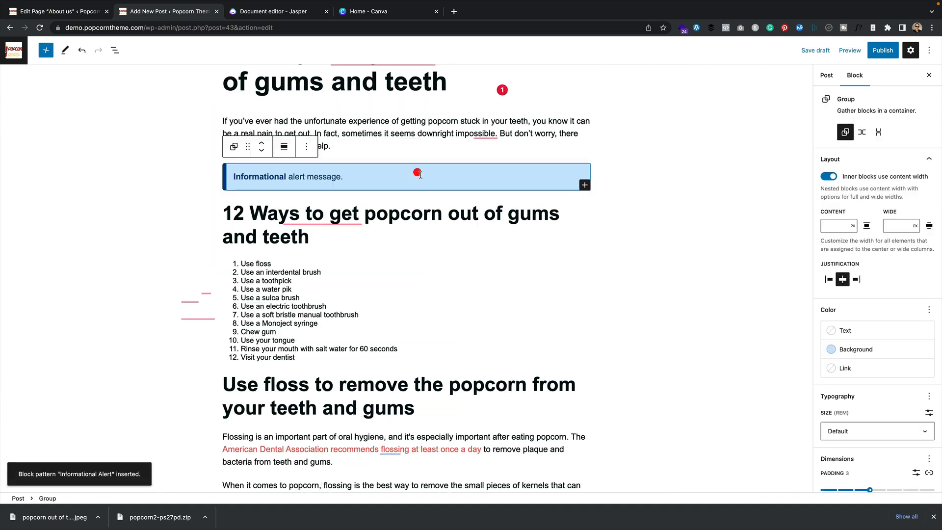
{"action": "left_click_drag", "start_coordinate": [399, 177], "coordinate": [233, 179]}
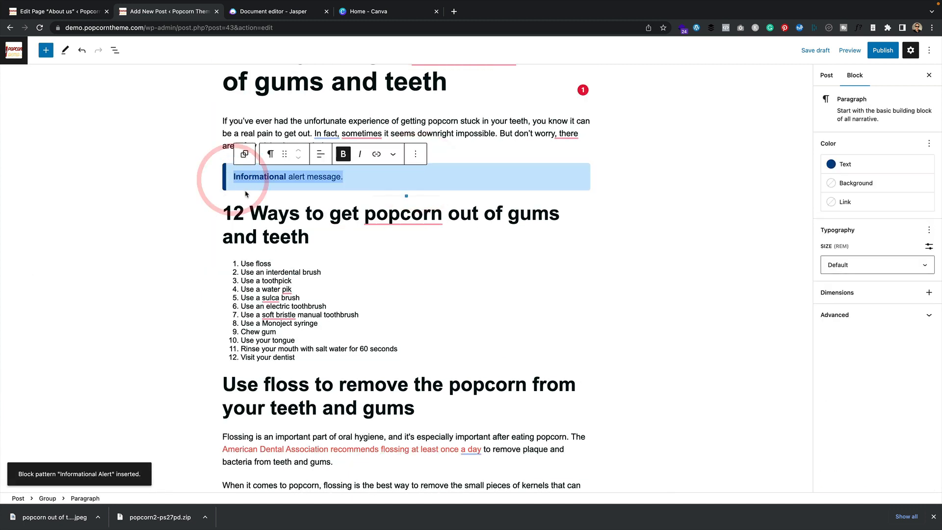
{"action": "type", "text": "If"}
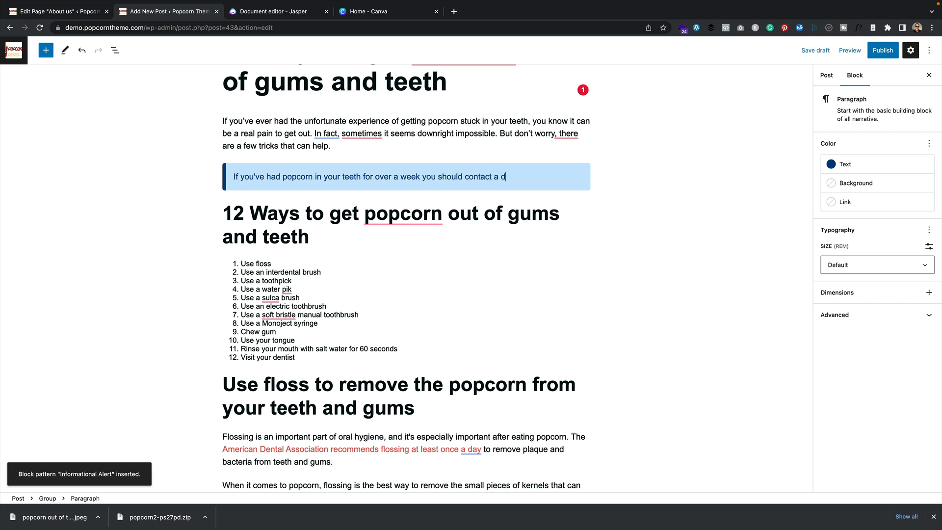
{"action": "type", "text": "entist for assi"}
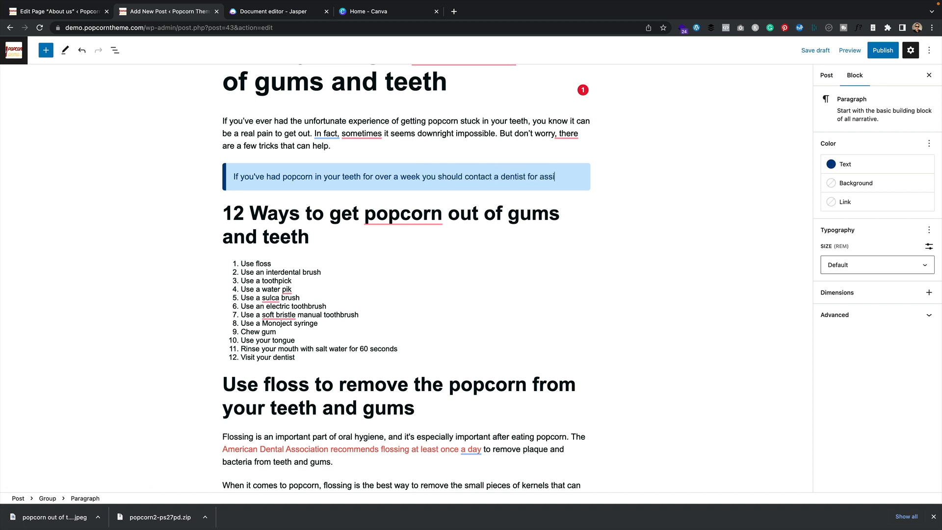
{"action": "type", "text": "."}
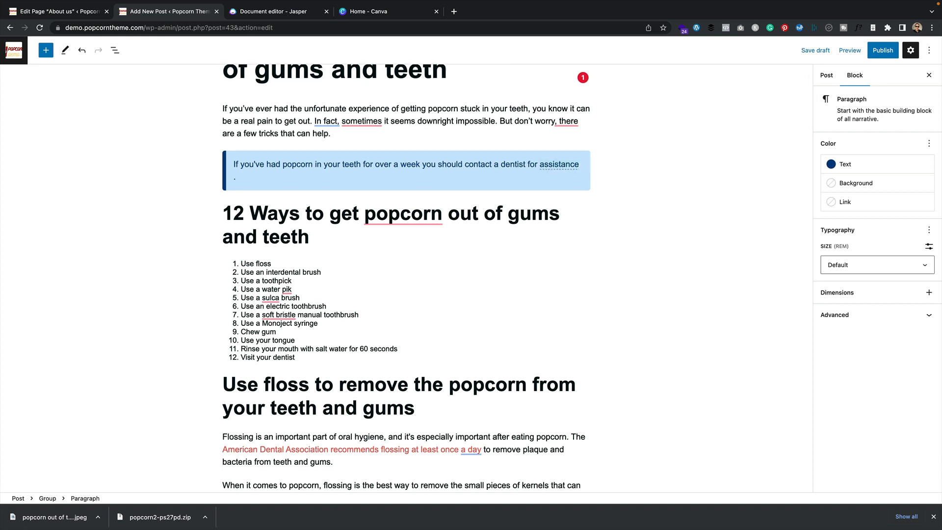
{"action": "key", "text": "BackSpace"}
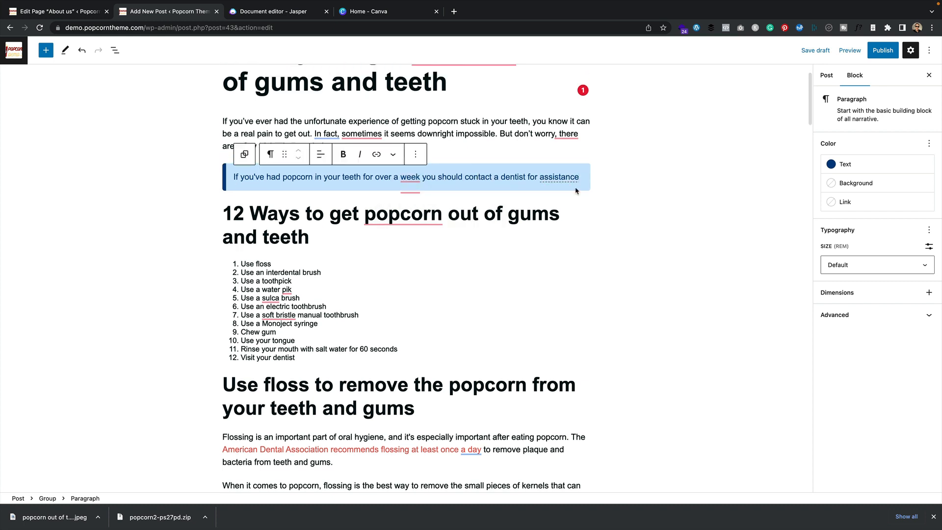
{"action": "mouse_move", "coordinate": [572, 179]}
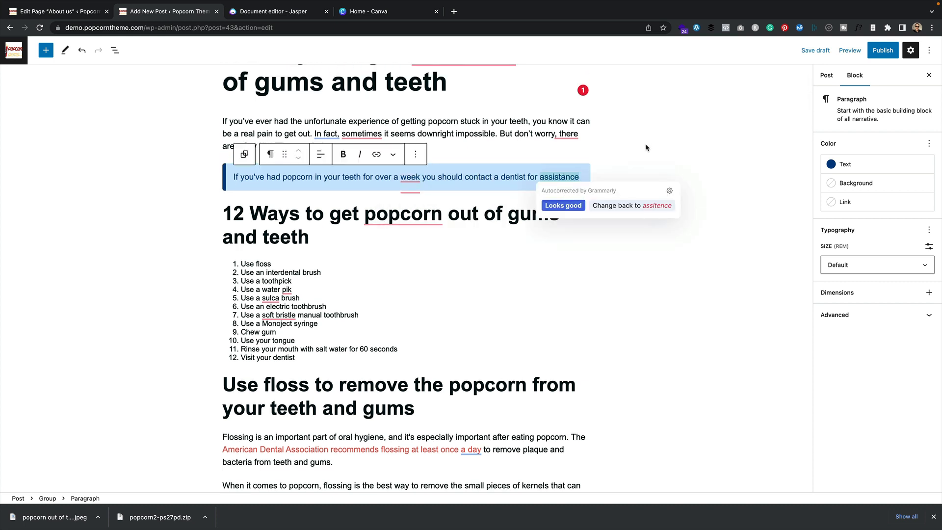
{"action": "left_click", "coordinate": [543, 144]}
Make the words "contact a dentist for assistance" in the blue alert bold
{"action": "left_click", "coordinate": [293, 179]}
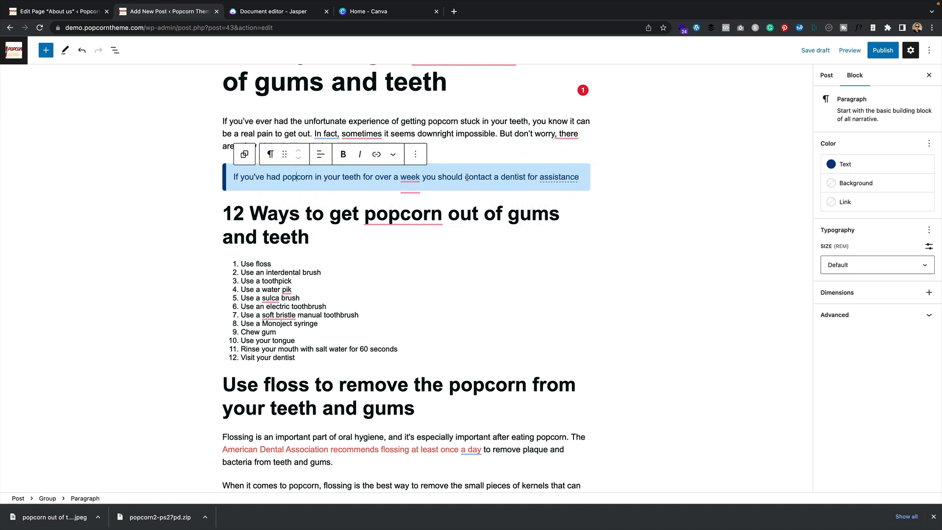
{"action": "left_click_drag", "start_coordinate": [479, 178], "coordinate": [579, 178]}
{"action": "left_click", "coordinate": [343, 154]}
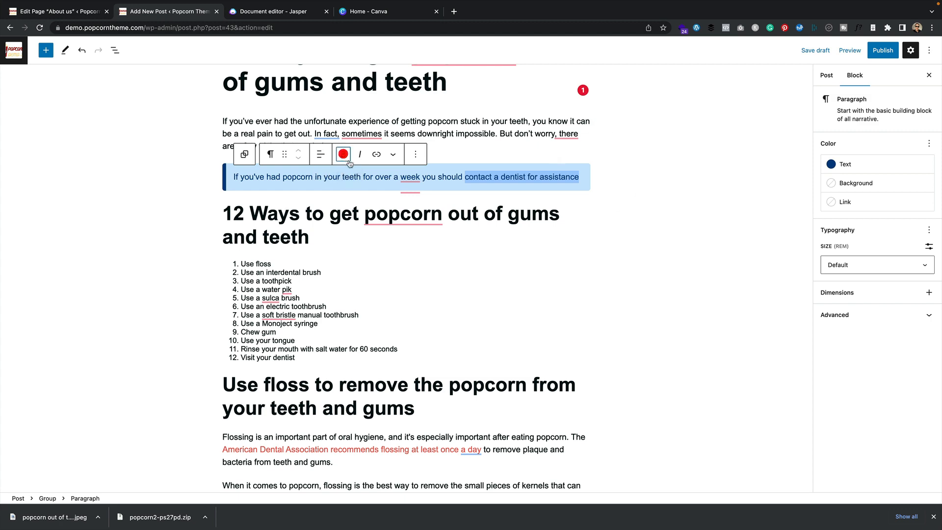
{"action": "left_click", "coordinate": [598, 265]}
{"action": "scroll", "coordinate": [633, 250], "scroll_direction": "down", "scroll_amount": 4}
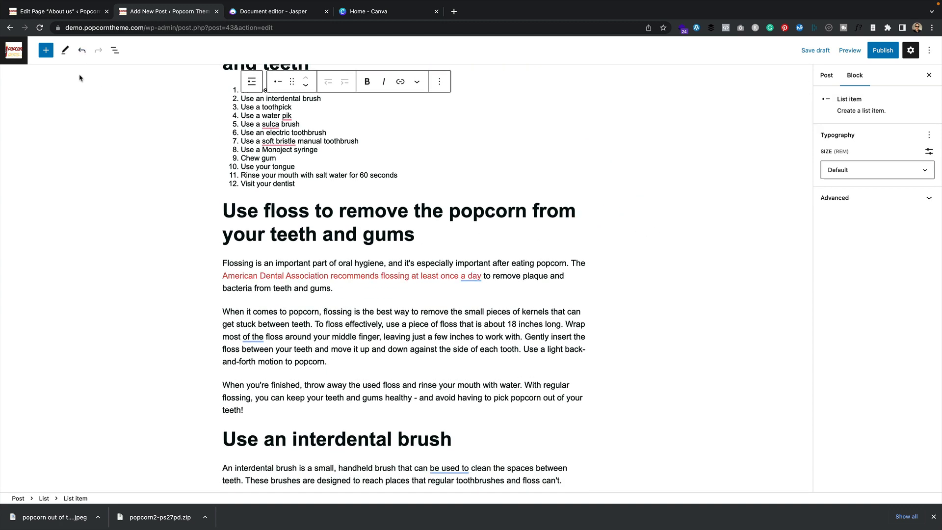
{"action": "left_click", "coordinate": [423, 249]}
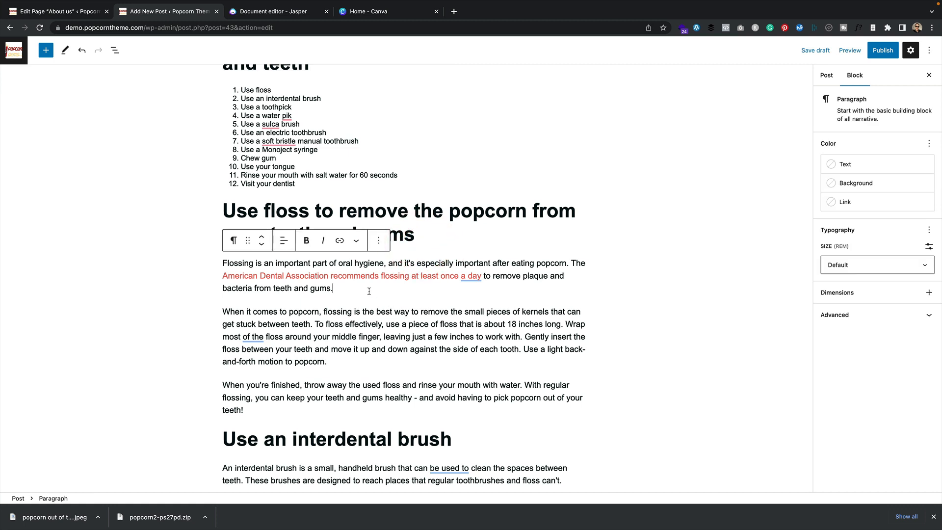
{"action": "key", "text": "Return"}
{"action": "left_click", "coordinate": [585, 215]}
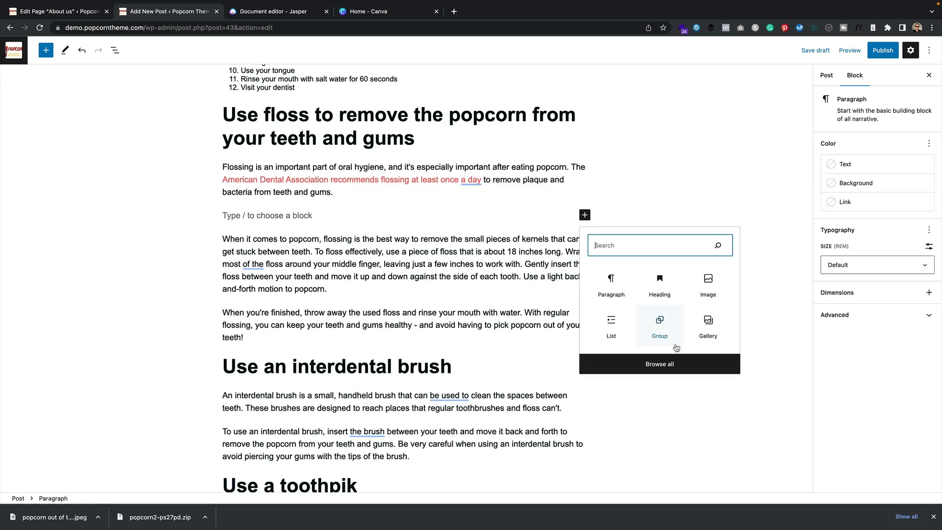
{"action": "left_click", "coordinate": [667, 364]}
{"action": "left_click", "coordinate": [101, 105]}
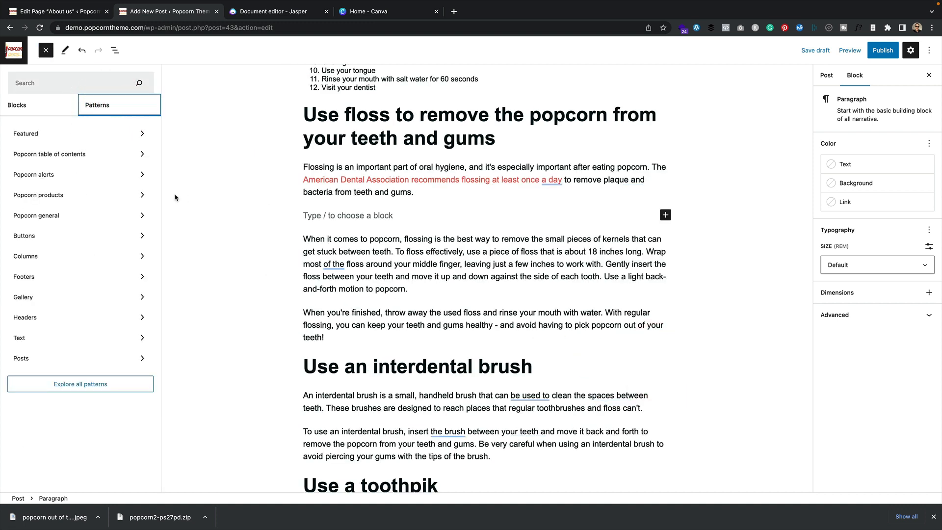
{"action": "left_click", "coordinate": [113, 195]}
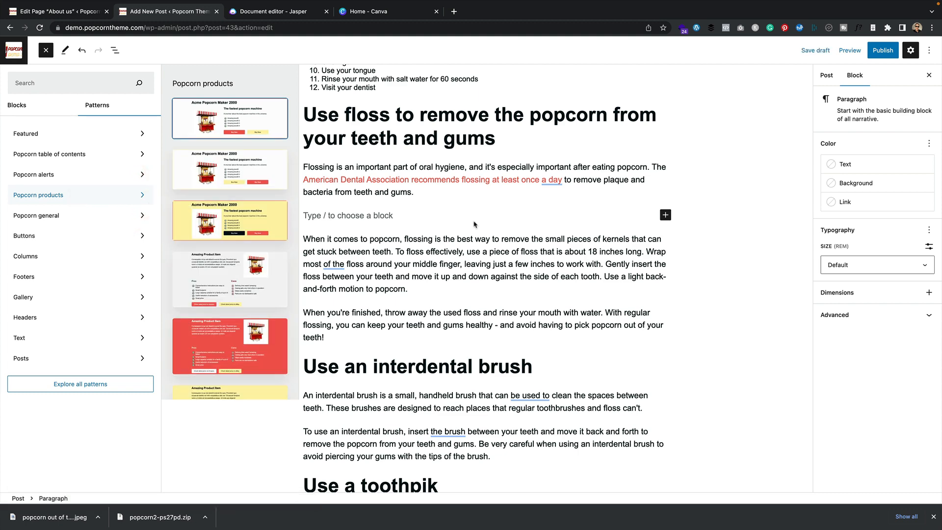
{"action": "scroll", "coordinate": [474, 221], "scroll_direction": "down", "scroll_amount": 1}
{"action": "scroll", "coordinate": [474, 222], "scroll_direction": "down", "scroll_amount": 1}
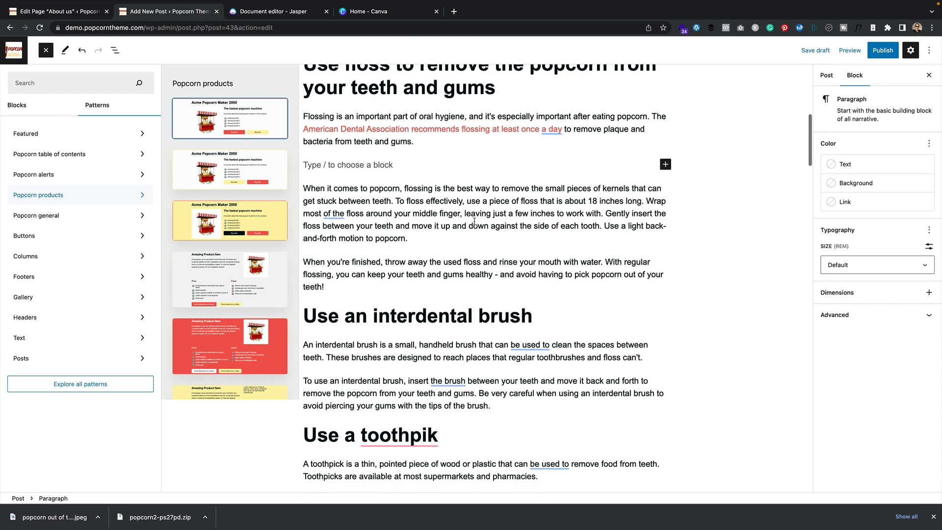
{"action": "left_click", "coordinate": [520, 405]}
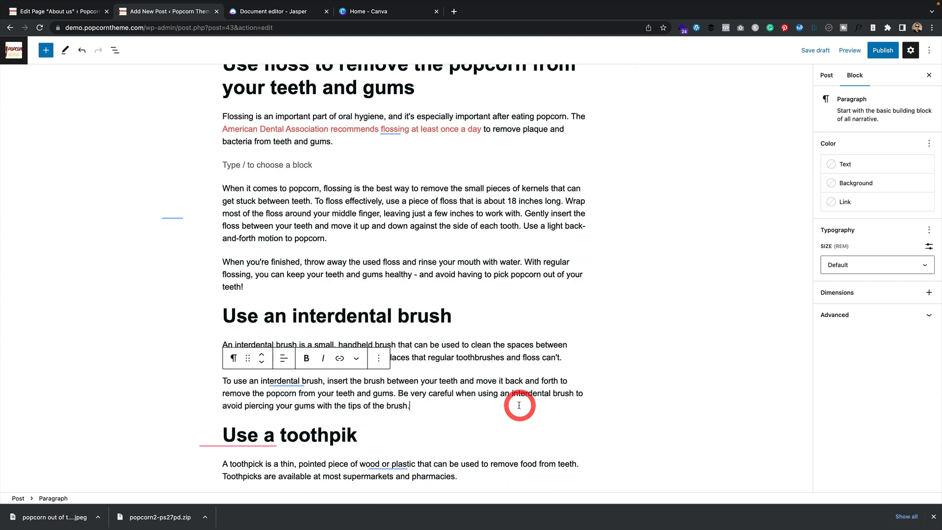
{"action": "scroll", "coordinate": [519, 404], "scroll_direction": "down", "scroll_amount": 1}
{"action": "left_click", "coordinate": [361, 121]}
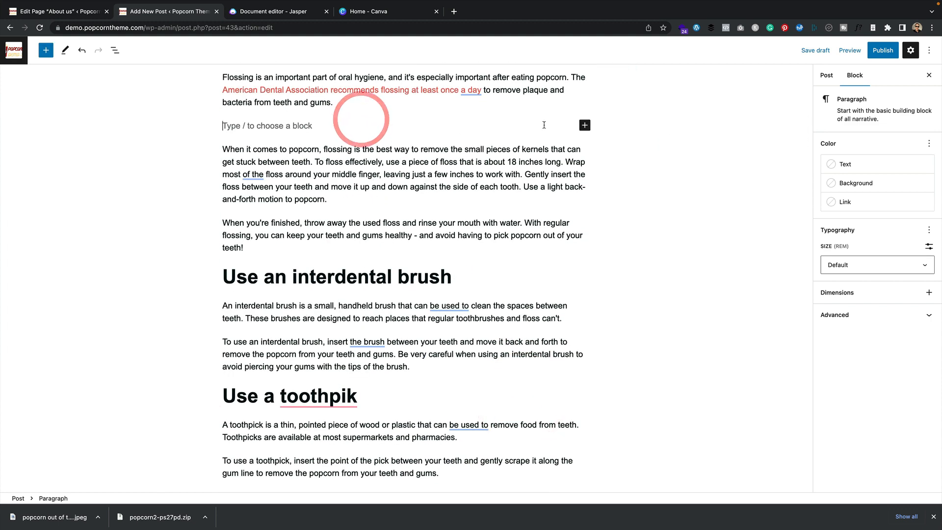
{"action": "key", "text": "BackSpace"}
Insert the second Popcorn products pattern, white with a yellow border, in a new block at the end of the "Use an interdental brush" section
{"action": "scroll", "coordinate": [419, 335], "scroll_direction": "down", "scroll_amount": 10}
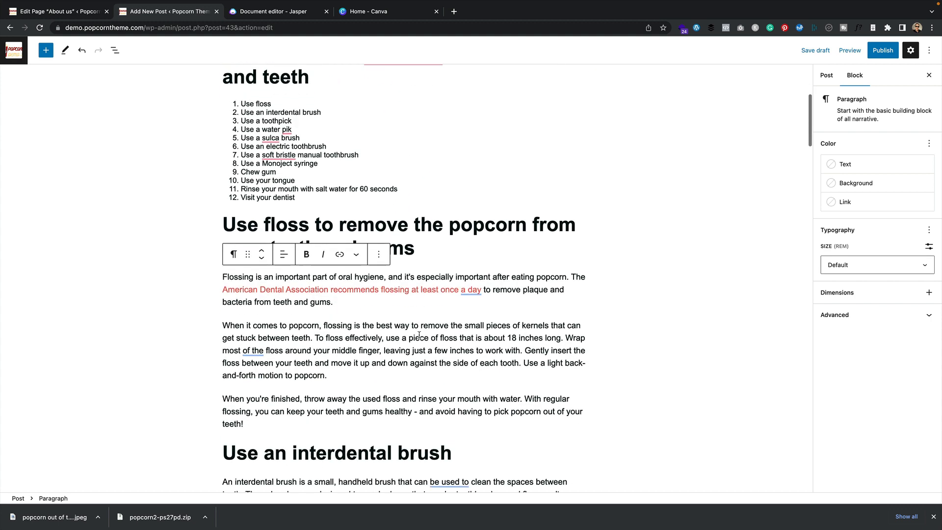
{"action": "left_click", "coordinate": [437, 200]}
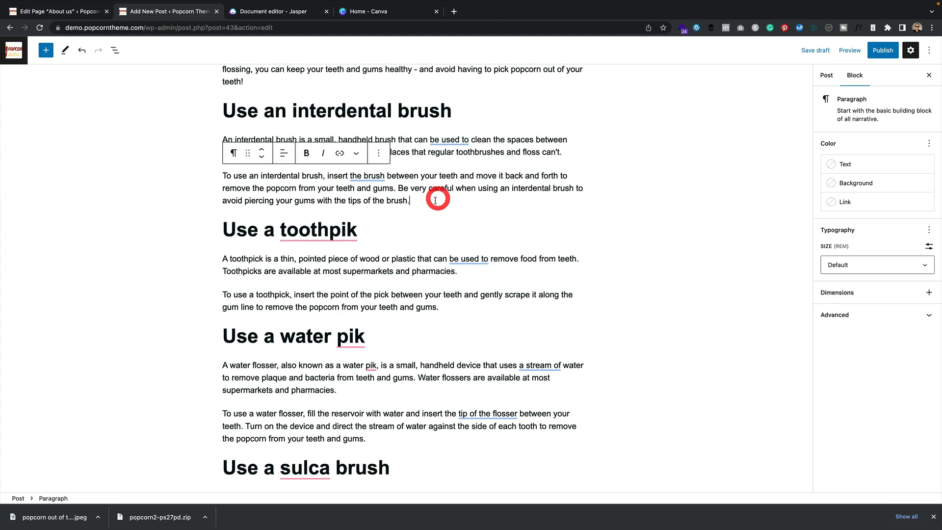
{"action": "key", "text": "Return"}
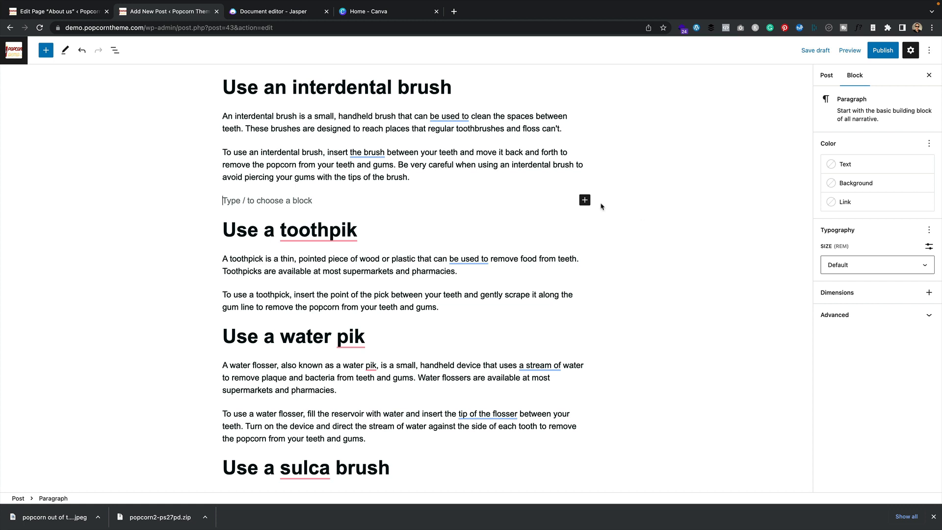
{"action": "left_click", "coordinate": [585, 200]}
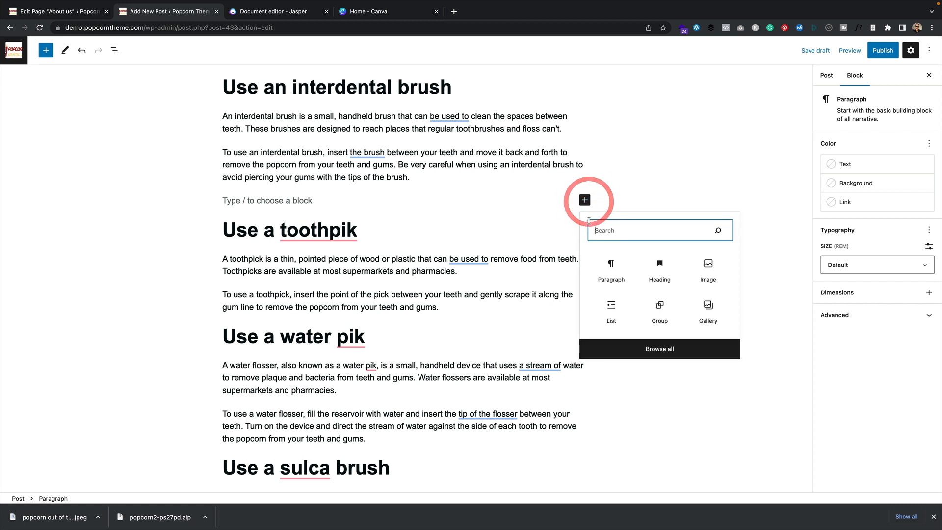
{"action": "left_click", "coordinate": [671, 352]}
{"action": "left_click", "coordinate": [106, 105]}
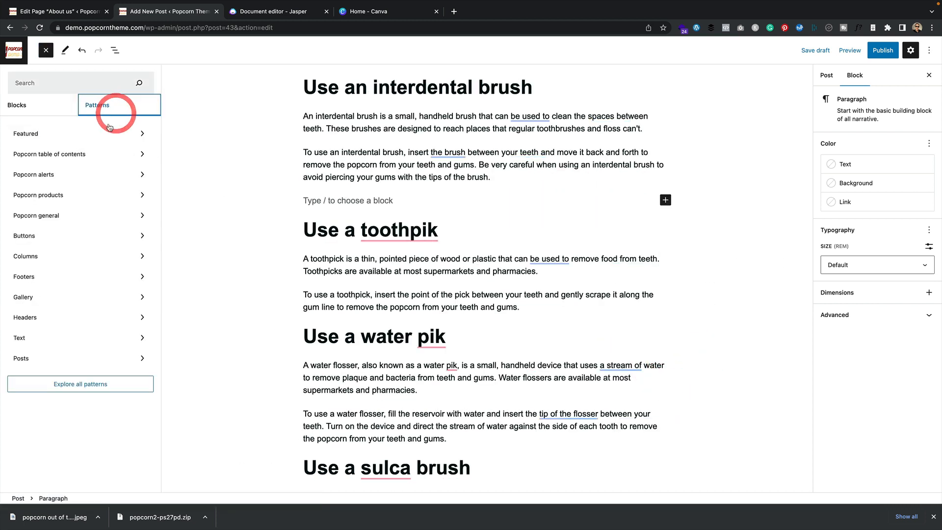
{"action": "left_click", "coordinate": [79, 197]}
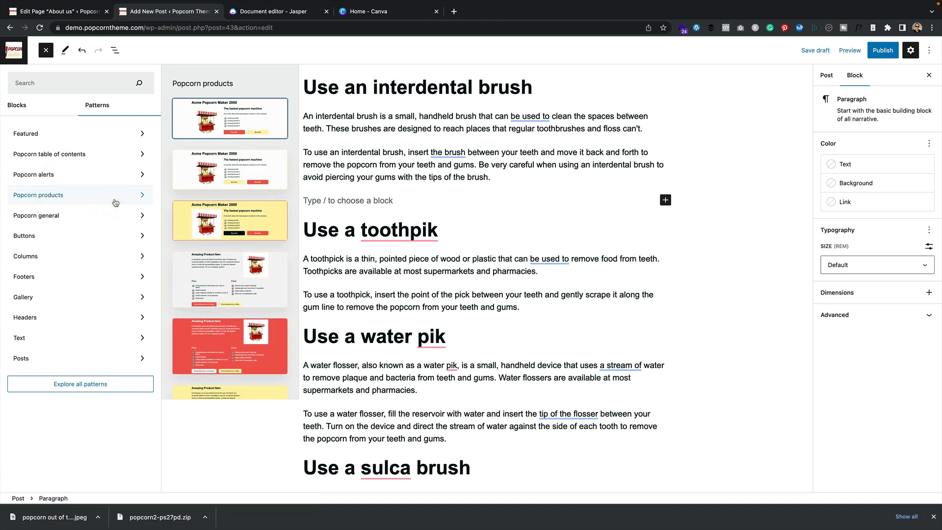
{"action": "left_click", "coordinate": [254, 163]}
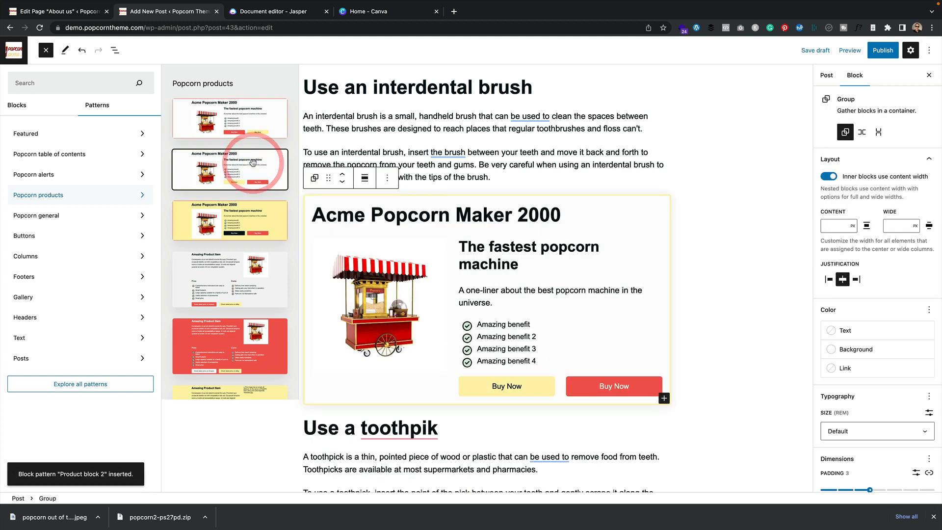
Replace the product block's main heading with "Our recommended interdentals"
{"action": "left_click", "coordinate": [540, 209]}
{"action": "left_click_drag", "start_coordinate": [532, 210], "coordinate": [502, 215]}
{"action": "left_click", "coordinate": [266, 220]}
{"action": "type", "text": "Our "}
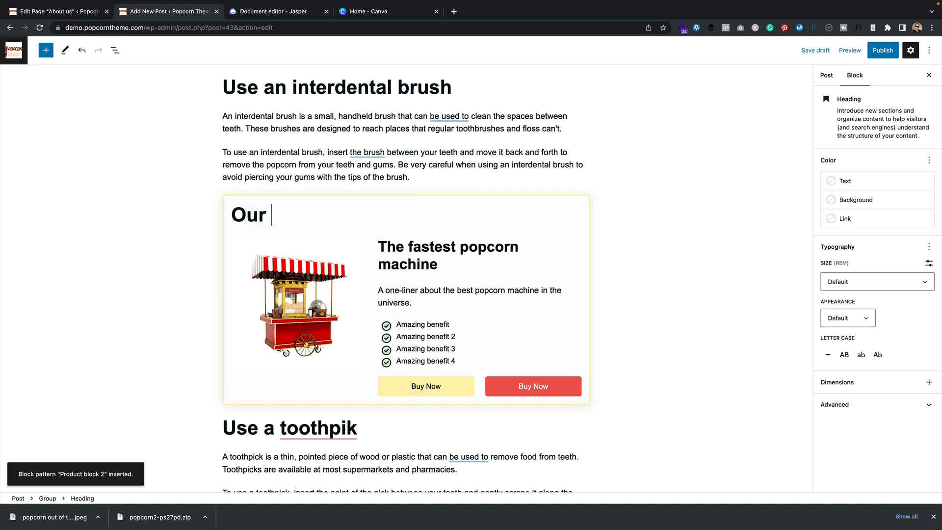
{"action": "type", "text": "recommended pr"}
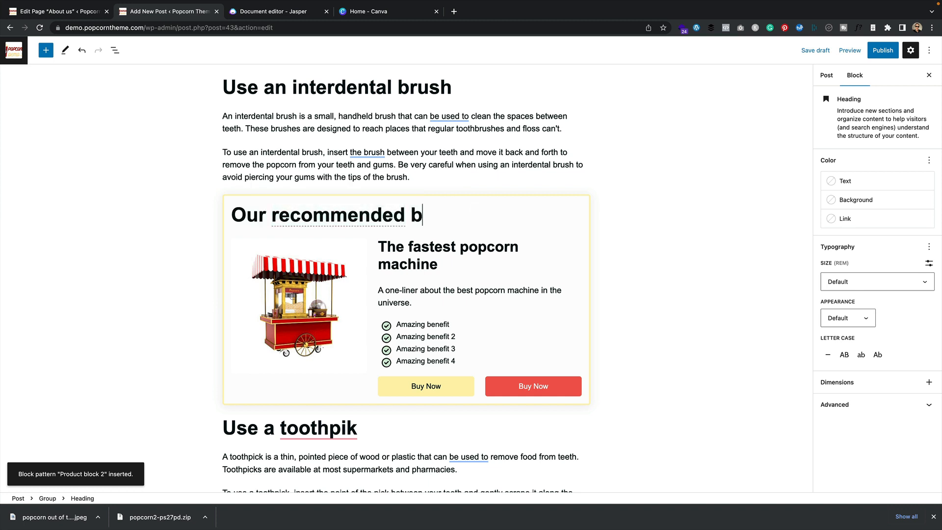
{"action": "type", "text": "rush"}
{"action": "type", "text": "interdentals"}
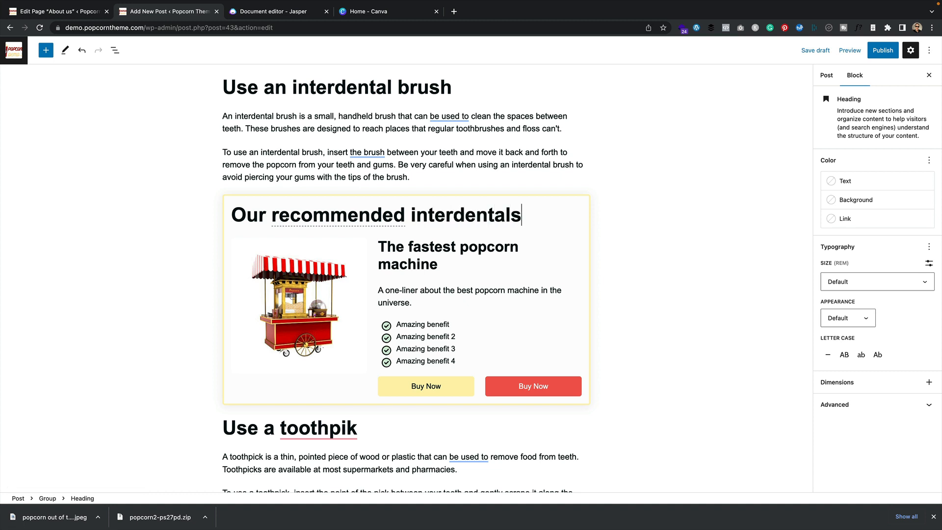
Replace the product block's subheading with "Great for removing popcorn from your teeth!"
{"action": "left_click_drag", "start_coordinate": [465, 262], "coordinate": [382, 249]}
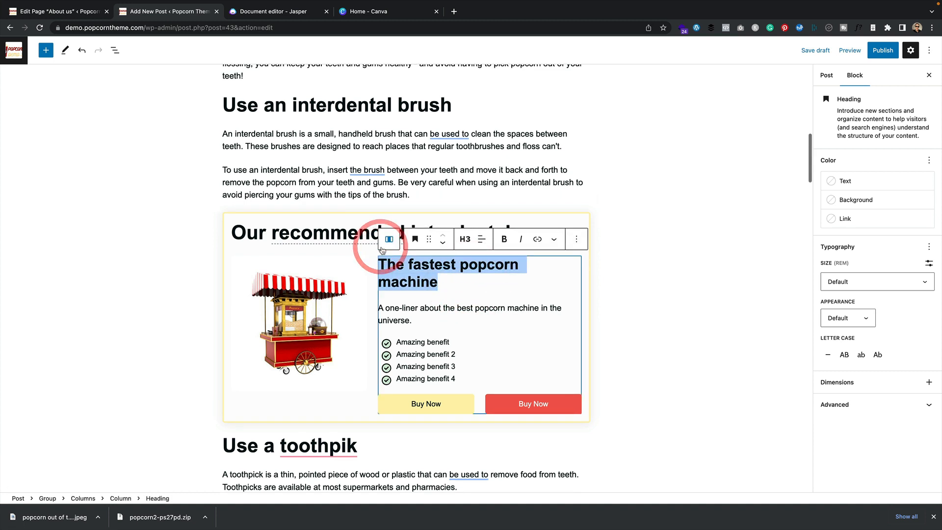
{"action": "type", "text": "Great "}
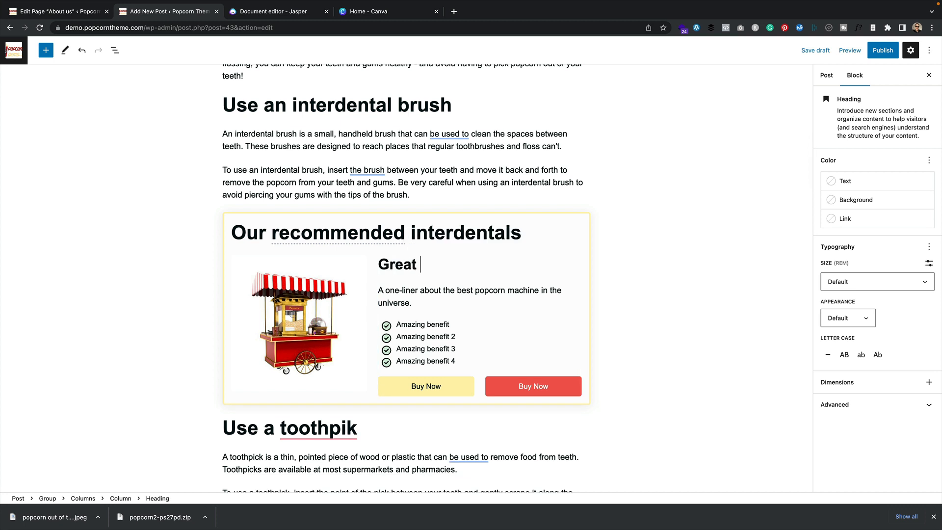
{"action": "type", "text": "for removing po"}
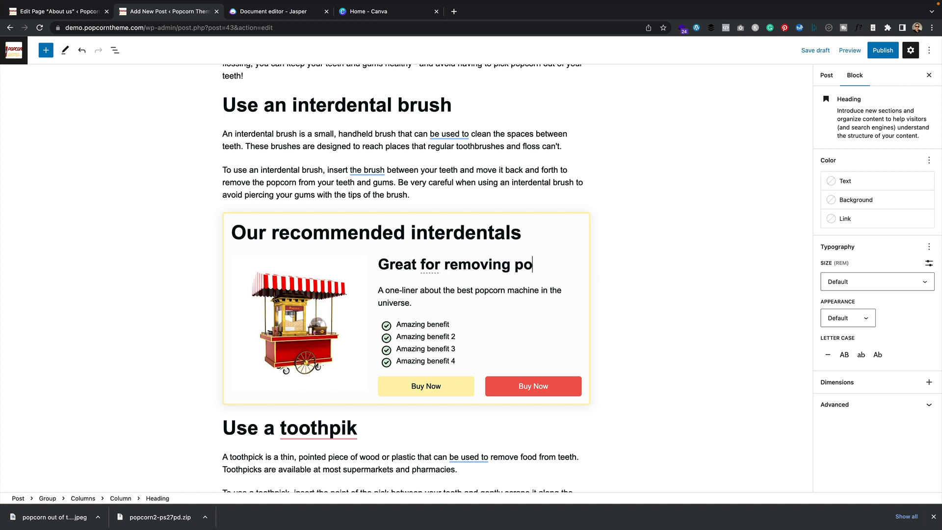
{"action": "type", "text": "pcorn from your teeth!"}
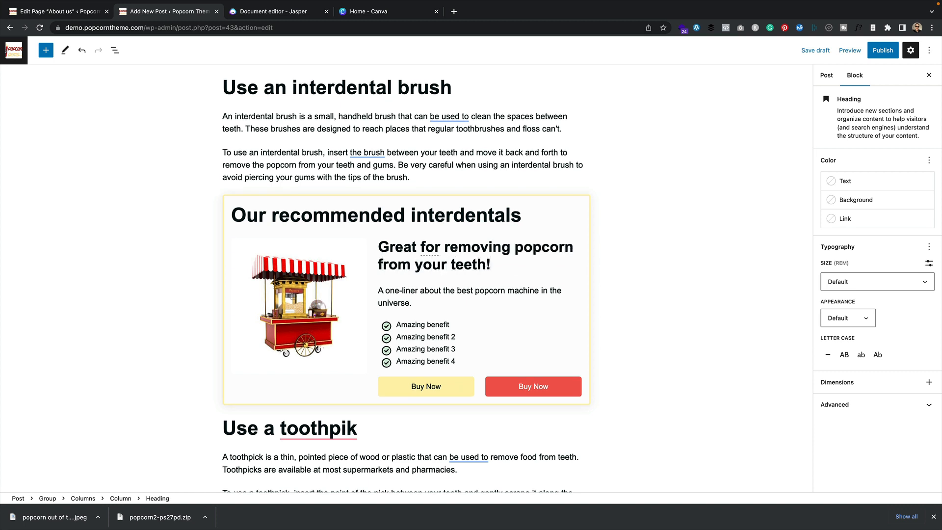
{"action": "left_click", "coordinate": [457, 362]}
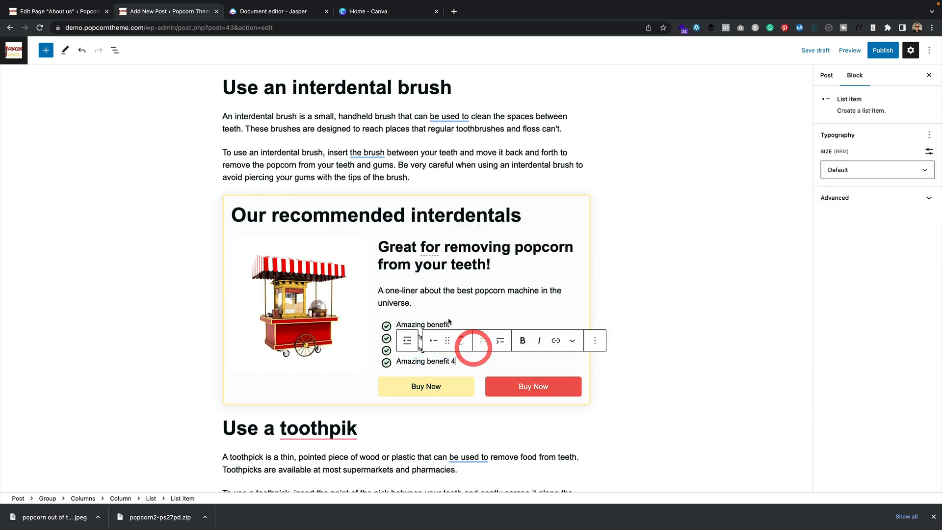
{"action": "left_click", "coordinate": [632, 330]}
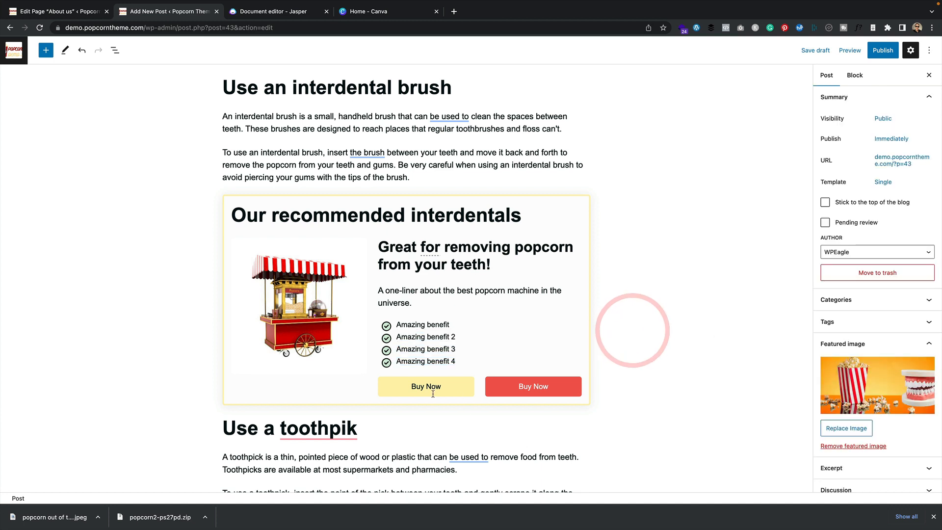
Switch to Amazon by opening amazon.com in a new browser tab to source the product block's image
{"action": "left_click", "coordinate": [296, 304]}
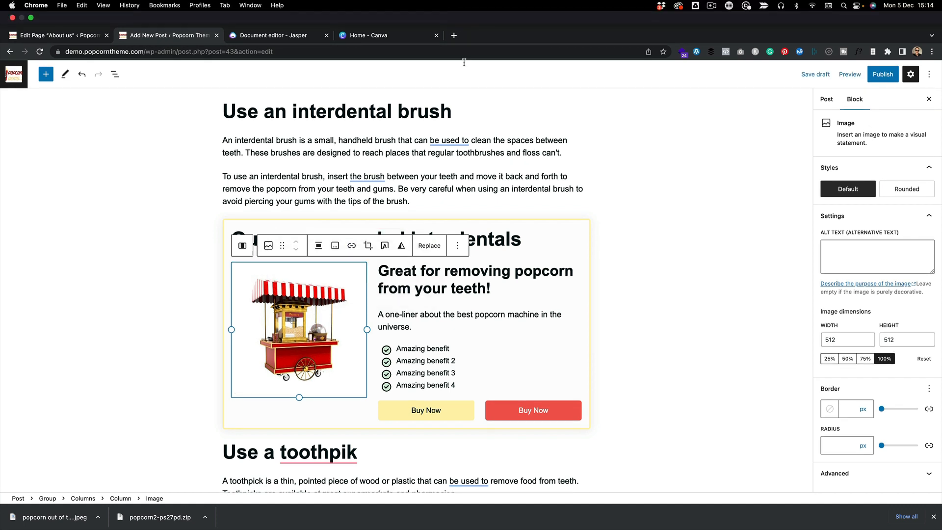
{"action": "left_click", "coordinate": [469, 43]}
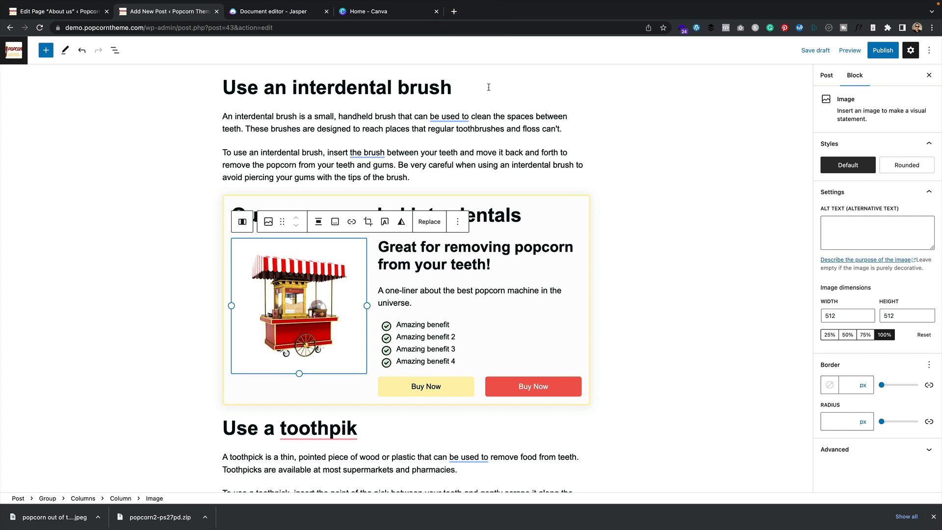
{"action": "left_click", "coordinate": [454, 13]}
{"action": "type", "text": "amazon.com"}
{"action": "key", "text": "Return"}
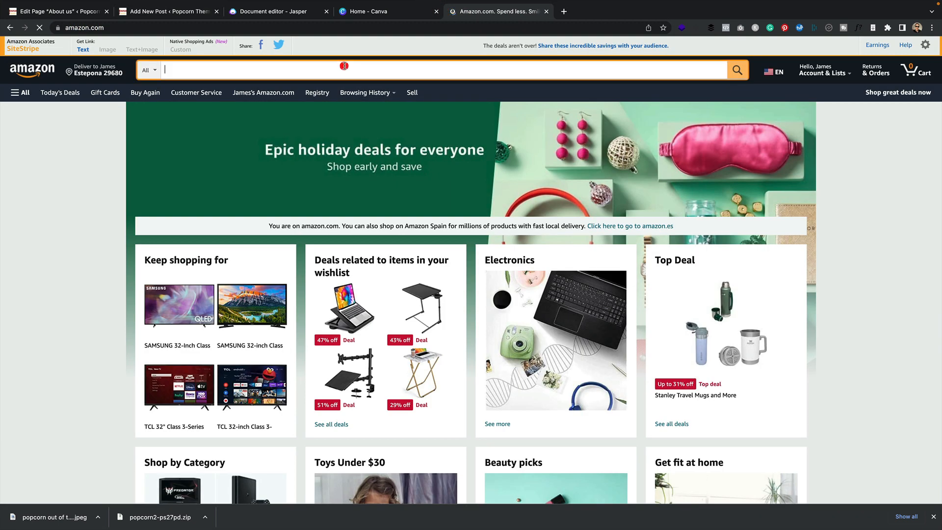
Search Amazon for "interdental brushes"
{"action": "left_click", "coordinate": [344, 66]}
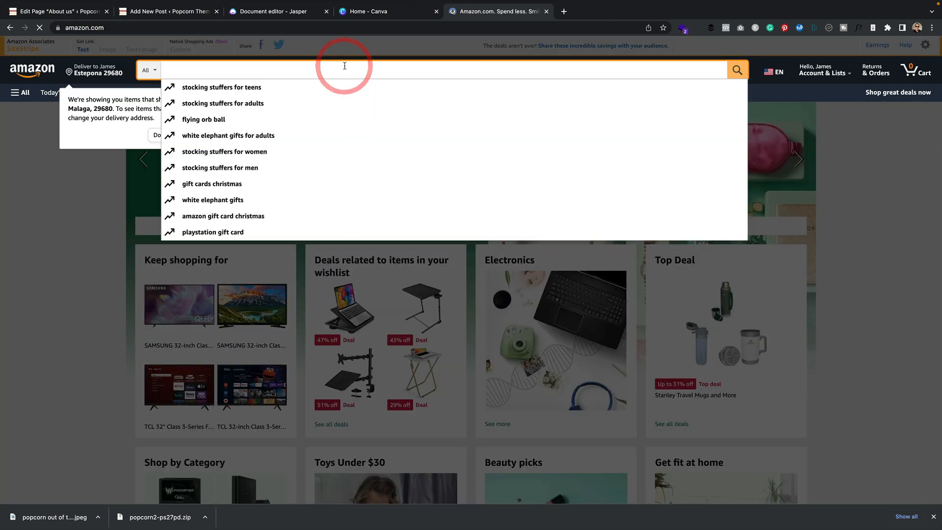
{"action": "left_click", "coordinate": [81, 260]}
{"action": "left_click", "coordinate": [236, 70]}
{"action": "type", "text": "interdent"}
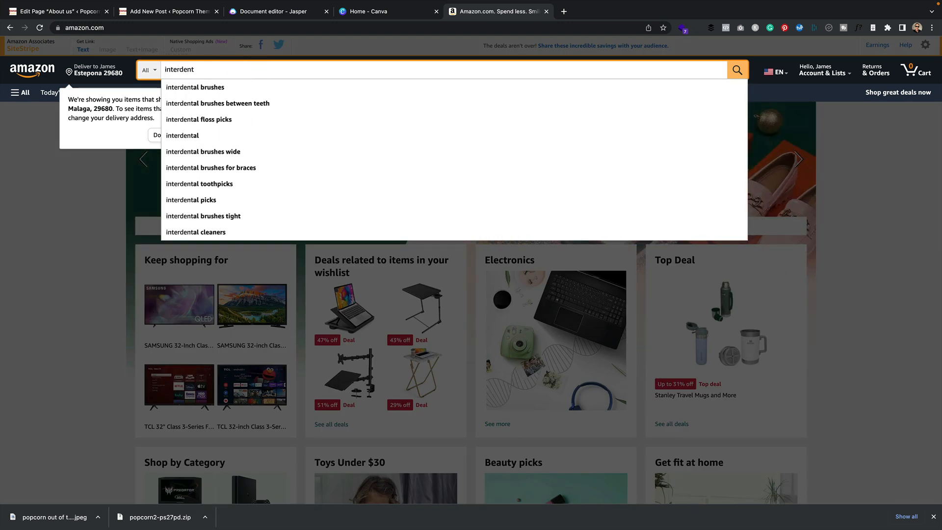
{"action": "key", "text": "Down"}
{"action": "key", "text": "Return"}
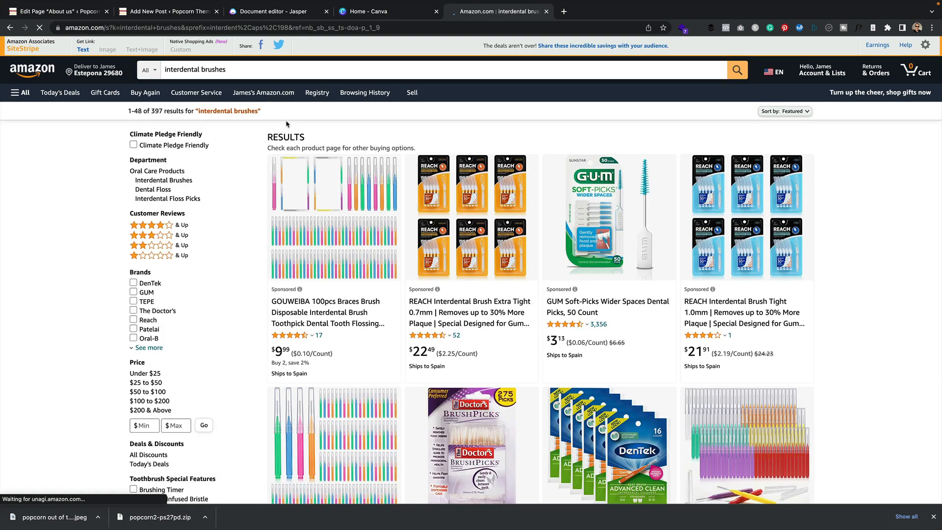
Open the TEPE Interdental Brush Extra Soft listing among the highly rated results and generate its Amazon Associates image link
{"action": "scroll", "coordinate": [535, 212], "scroll_direction": "down", "scroll_amount": 3}
{"action": "scroll", "coordinate": [535, 212], "scroll_direction": "down", "scroll_amount": 3}
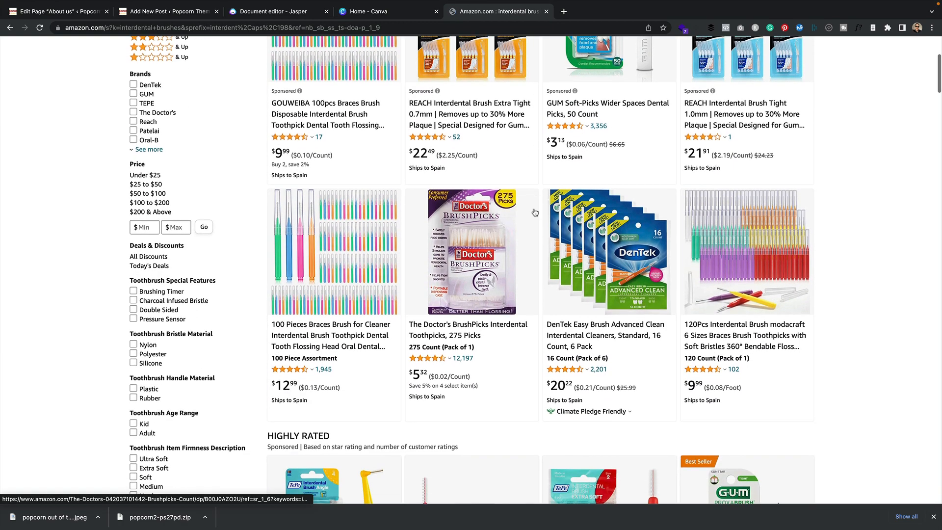
{"action": "scroll", "coordinate": [535, 212], "scroll_direction": "down", "scroll_amount": 5}
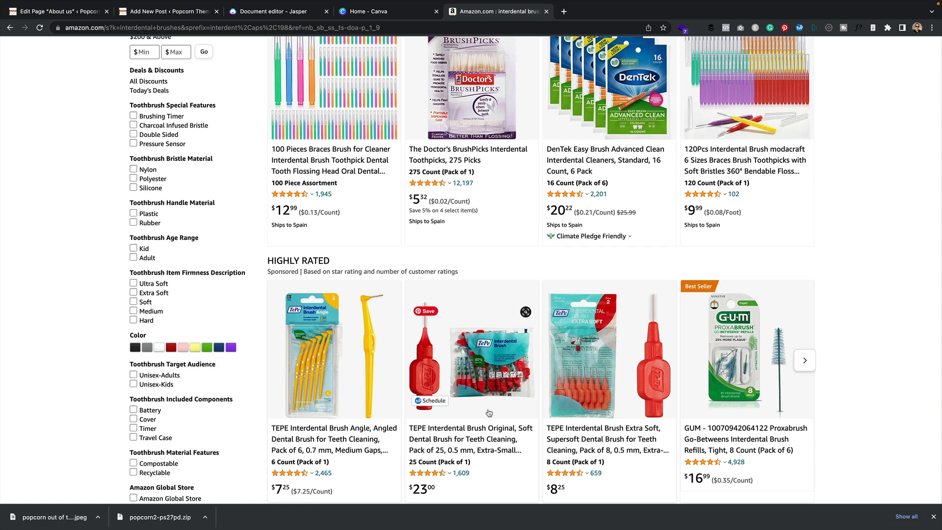
{"action": "left_click", "coordinate": [568, 349]}
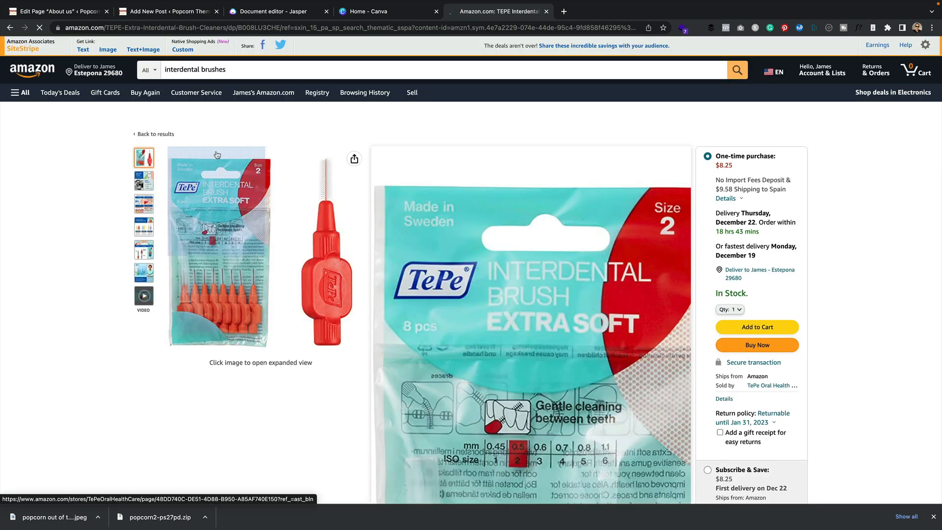
{"action": "left_click", "coordinate": [108, 49]}
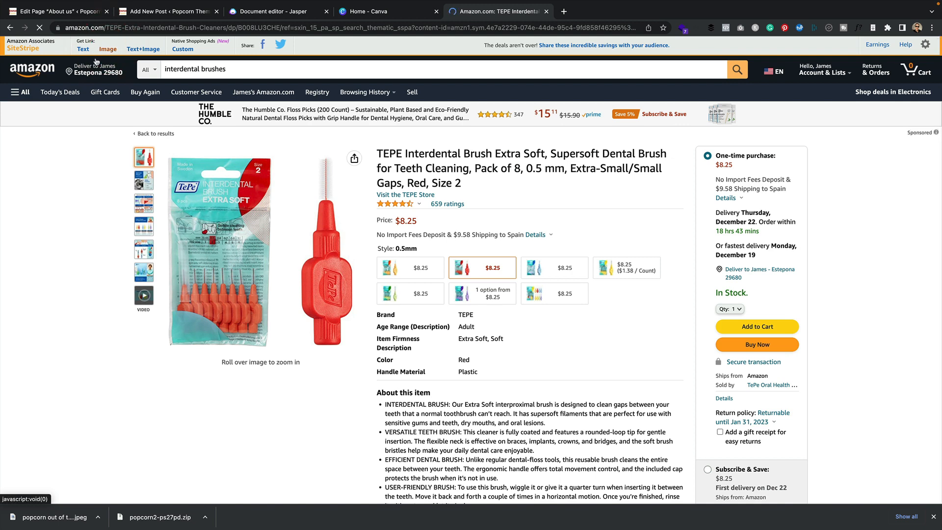
{"action": "left_click", "coordinate": [108, 49]}
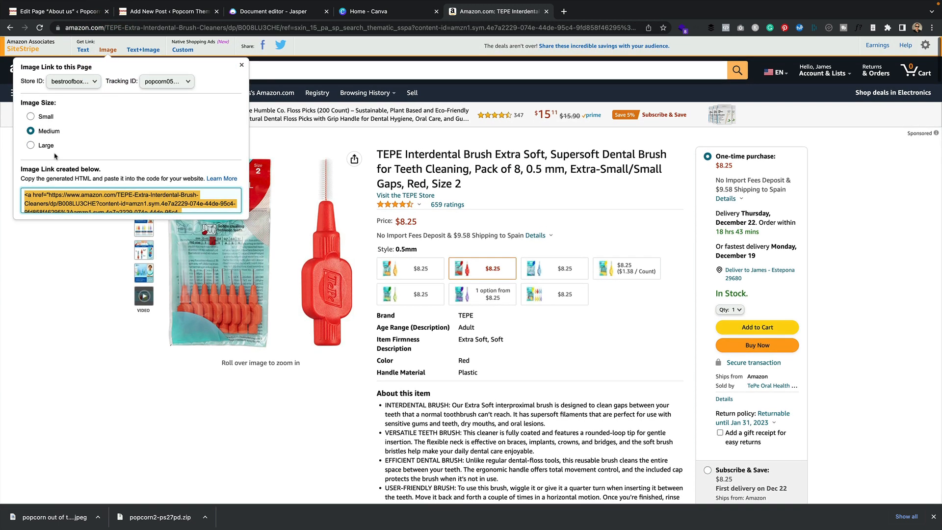
Set the Amazon Associates image link size to Large, copy its HTML, and return to the WordPress post editor
{"action": "left_click", "coordinate": [42, 147]}
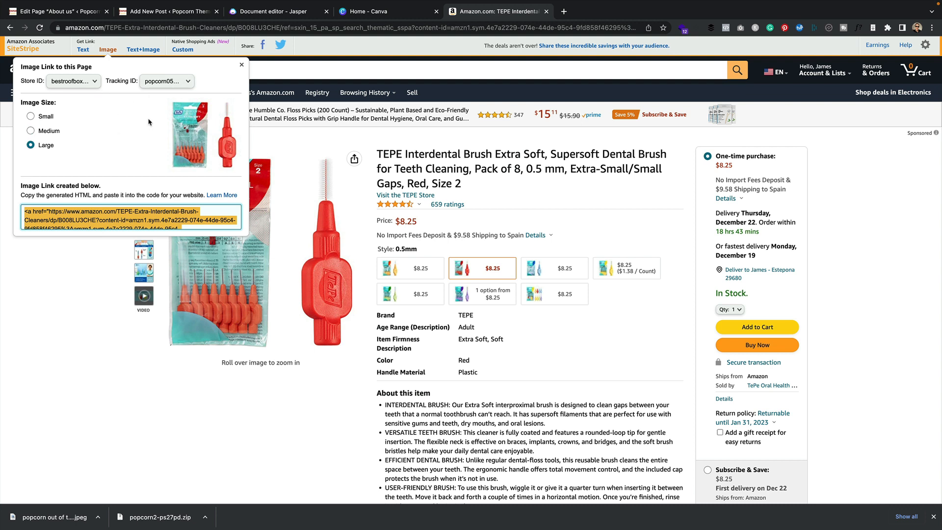
{"action": "left_click", "coordinate": [111, 215]}
{"action": "left_click", "coordinate": [187, 14]}
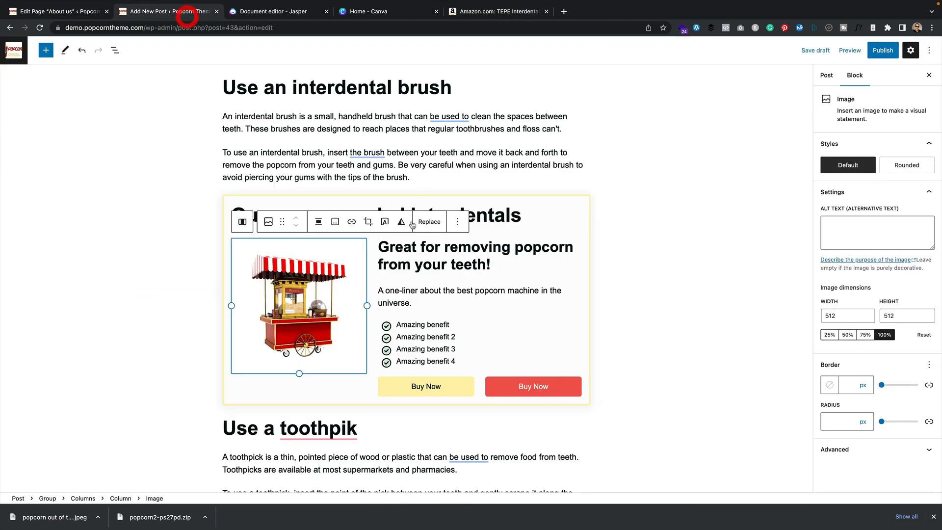
Remove the placeholder popcorn machine image from the product block's image column
{"action": "left_click", "coordinate": [458, 222]}
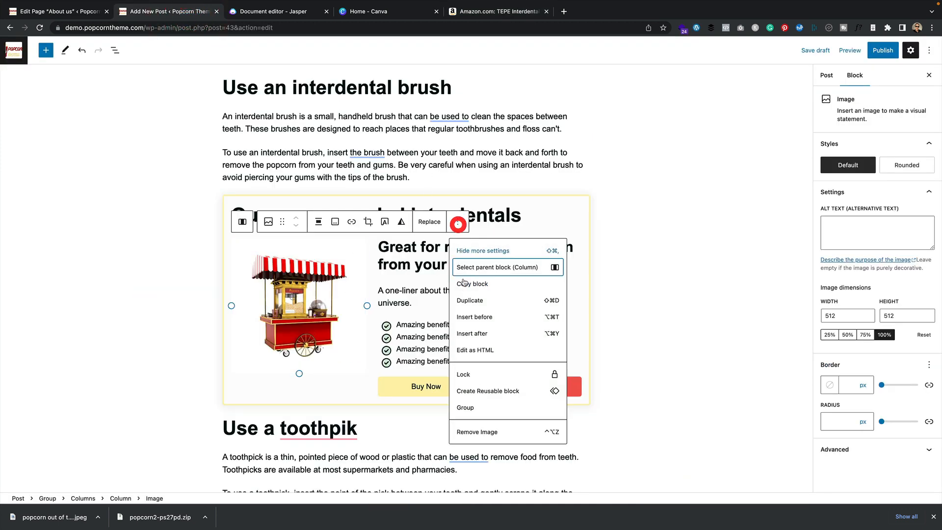
{"action": "left_click", "coordinate": [505, 434]}
{"action": "left_click", "coordinate": [296, 249]}
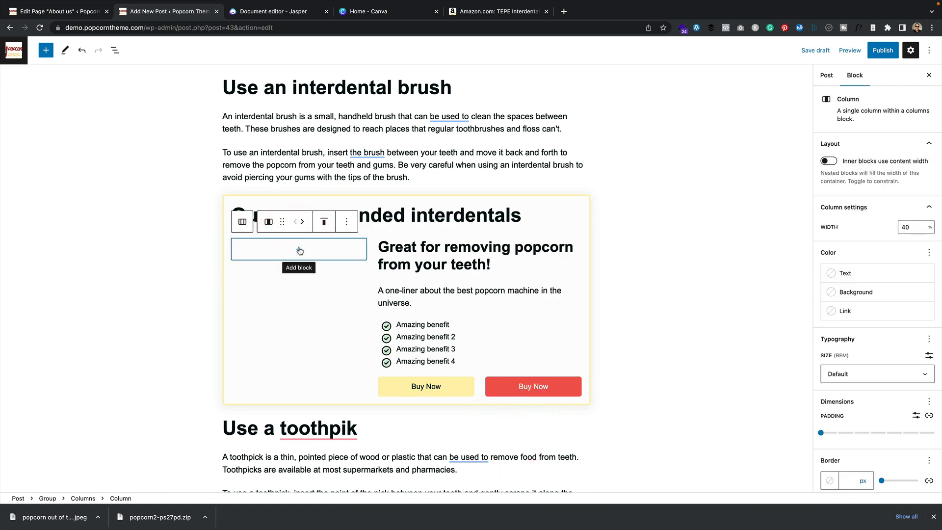
Insert a Custom HTML block in the empty product column and paste the copied Amazon image link code into it
{"action": "left_click", "coordinate": [299, 251]}
{"action": "type", "text": "h"}
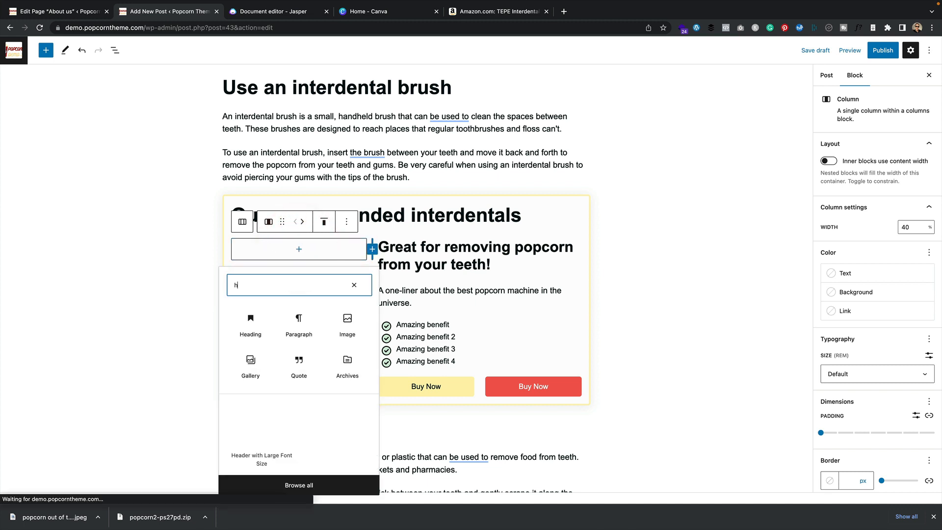
{"action": "type", "text": "tml"}
{"action": "left_click", "coordinate": [260, 341]}
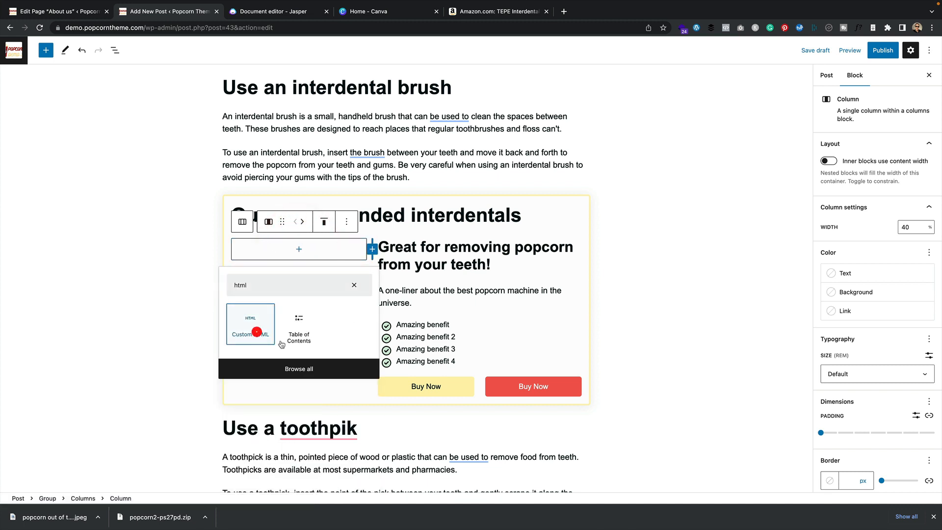
{"action": "key", "text": "super+v"}
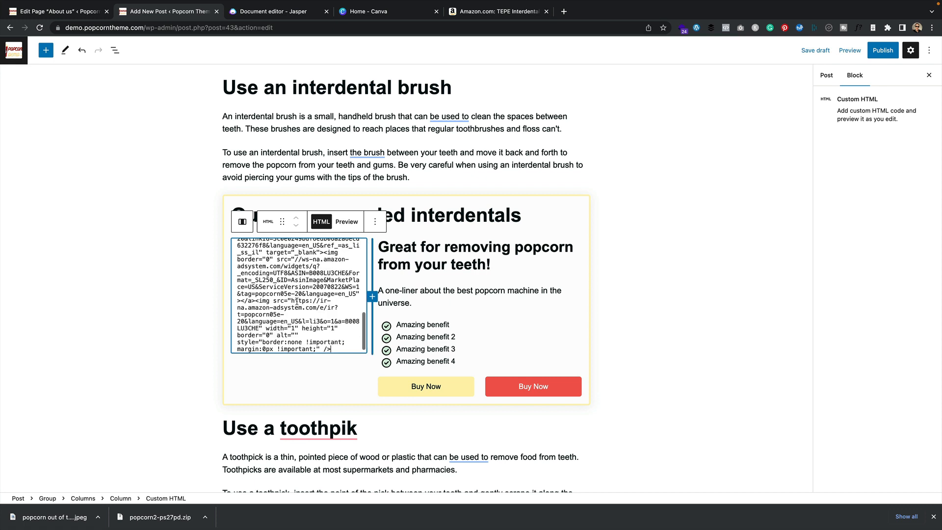
{"action": "left_click", "coordinate": [658, 247]}
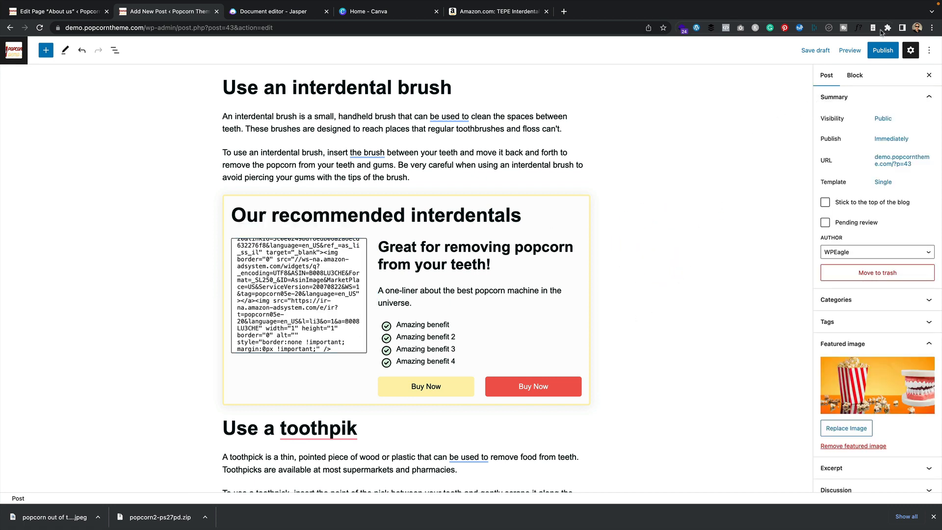
Publish the post and check the "Our recommended interdentals" product block on the live page
{"action": "left_click", "coordinate": [883, 50]}
{"action": "left_click", "coordinate": [856, 53]}
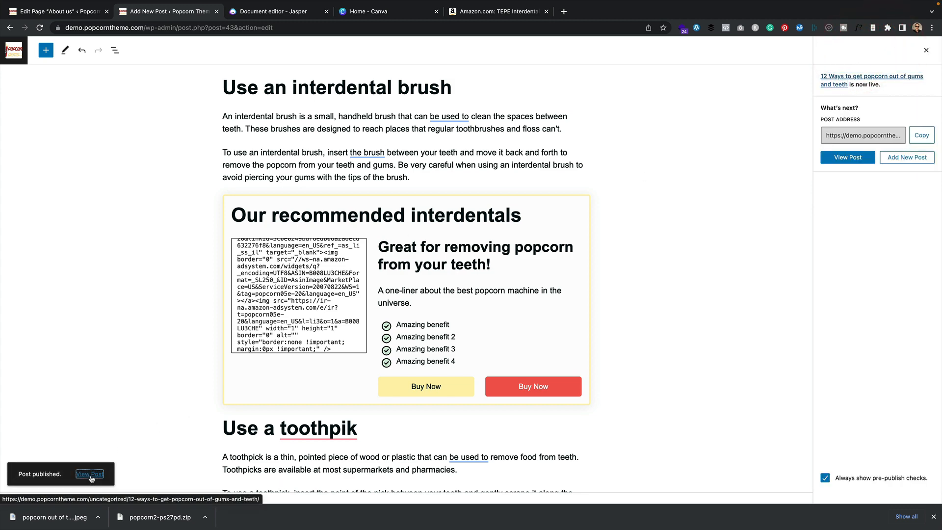
{"action": "left_click", "coordinate": [91, 474]}
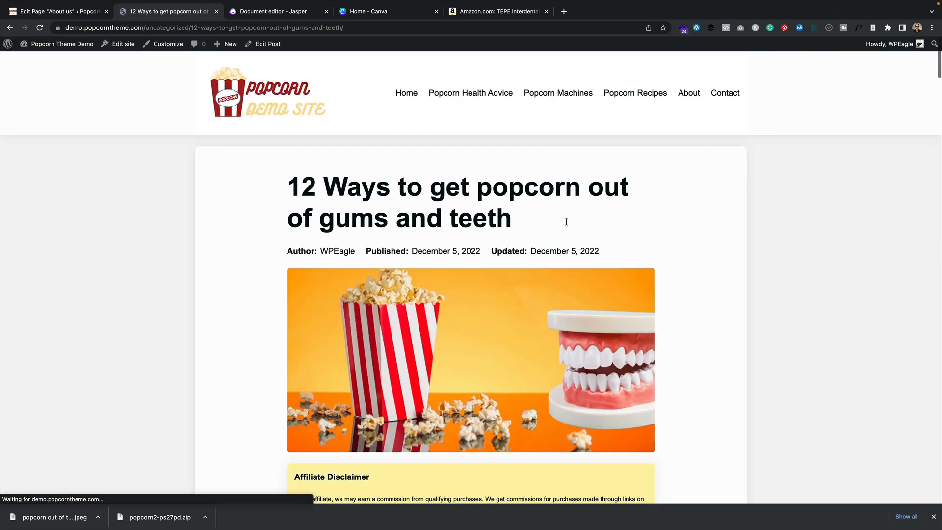
{"action": "scroll", "coordinate": [567, 222], "scroll_direction": "down", "scroll_amount": 7}
{"action": "scroll", "coordinate": [566, 222], "scroll_direction": "down", "scroll_amount": 13}
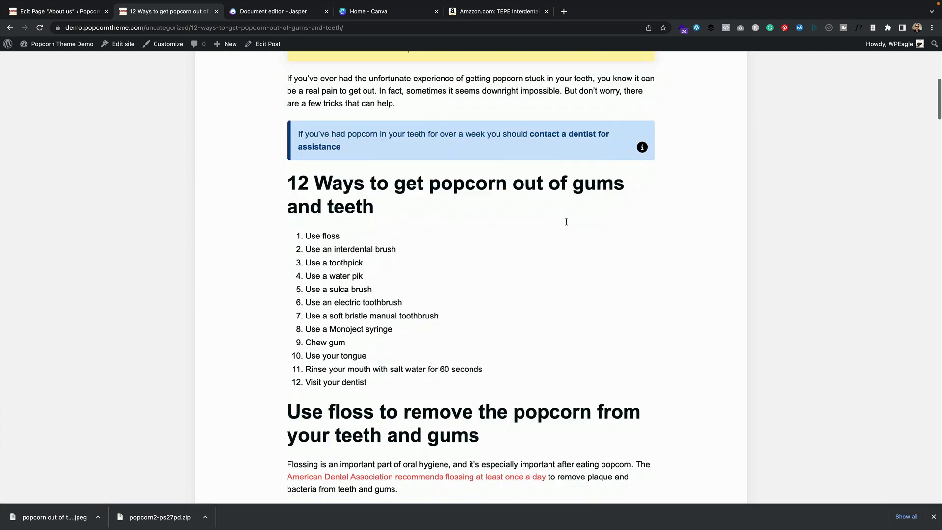
{"action": "scroll", "coordinate": [567, 222], "scroll_direction": "down", "scroll_amount": 1}
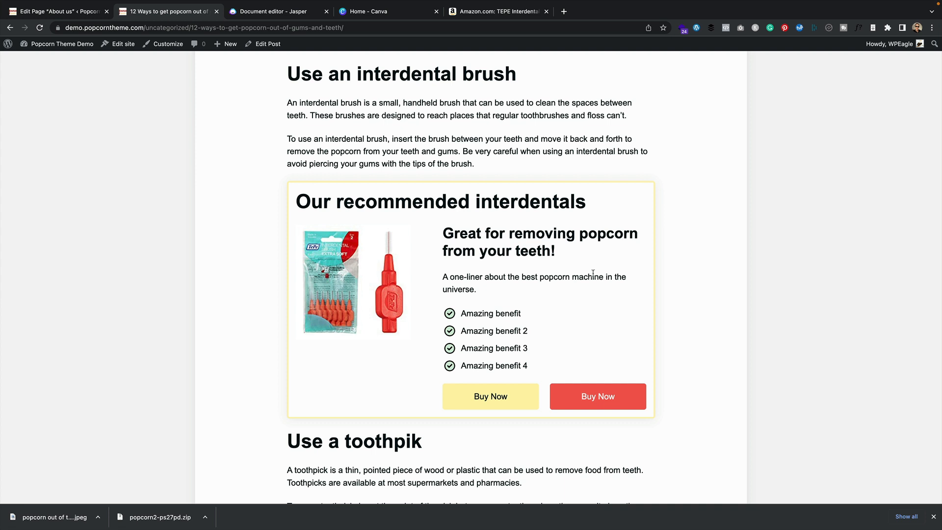
{"action": "mouse_move", "coordinate": [324, 267]}
{"action": "scroll", "coordinate": [497, 401], "scroll_direction": "down", "scroll_amount": 3}
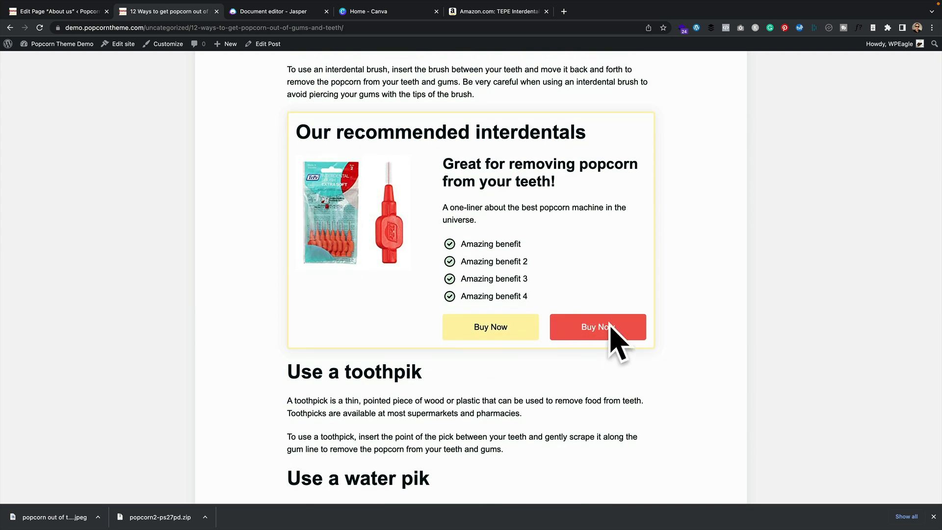
Reopen the post for editing and change the yellow product button's label to "Check price on Amazon"
{"action": "left_click", "coordinate": [268, 44]}
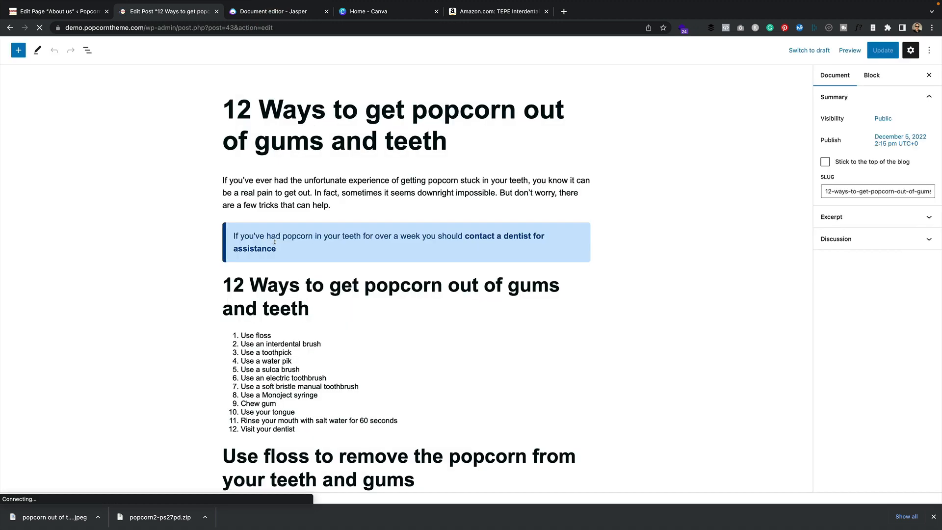
{"action": "scroll", "coordinate": [434, 227], "scroll_direction": "down", "scroll_amount": 10}
{"action": "left_click", "coordinate": [444, 280]}
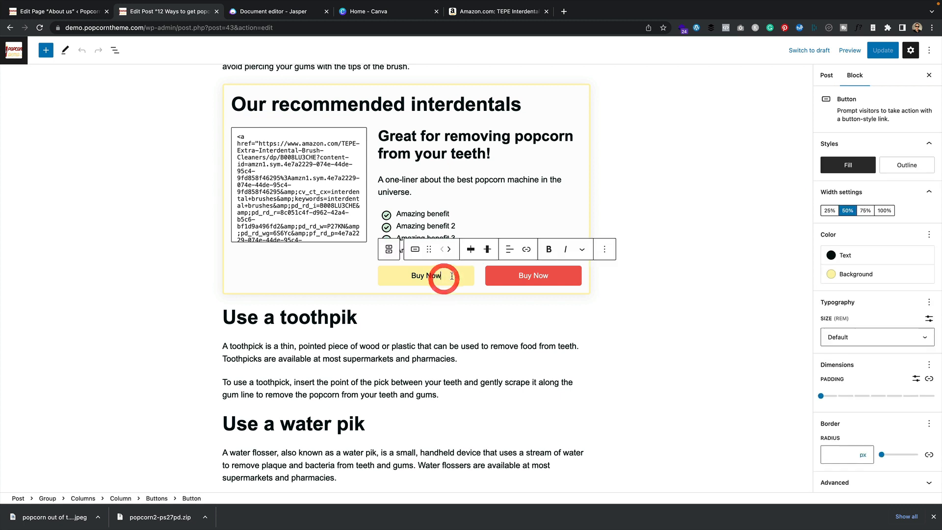
{"action": "left_click_drag", "start_coordinate": [443, 278], "coordinate": [407, 276]}
{"action": "type", "text": "Chec"}
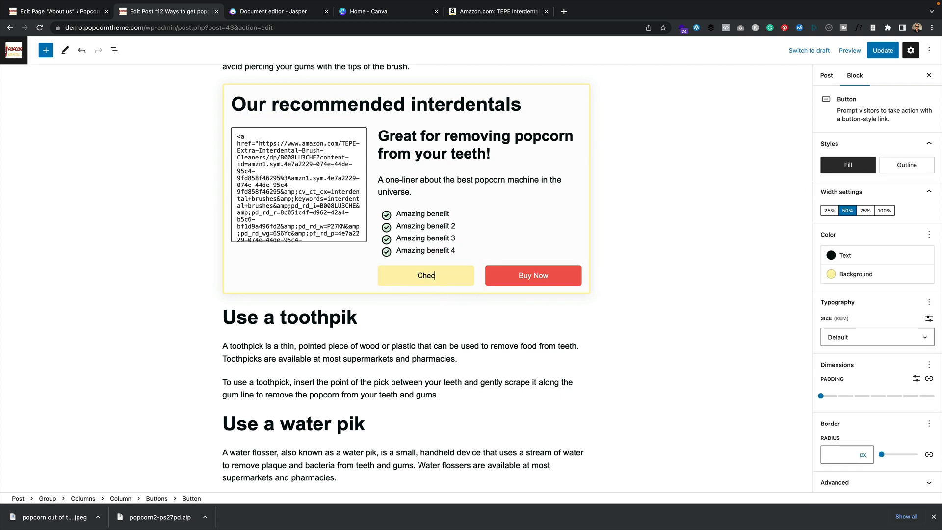
{"action": "type", "text": "k price on Amazon"}
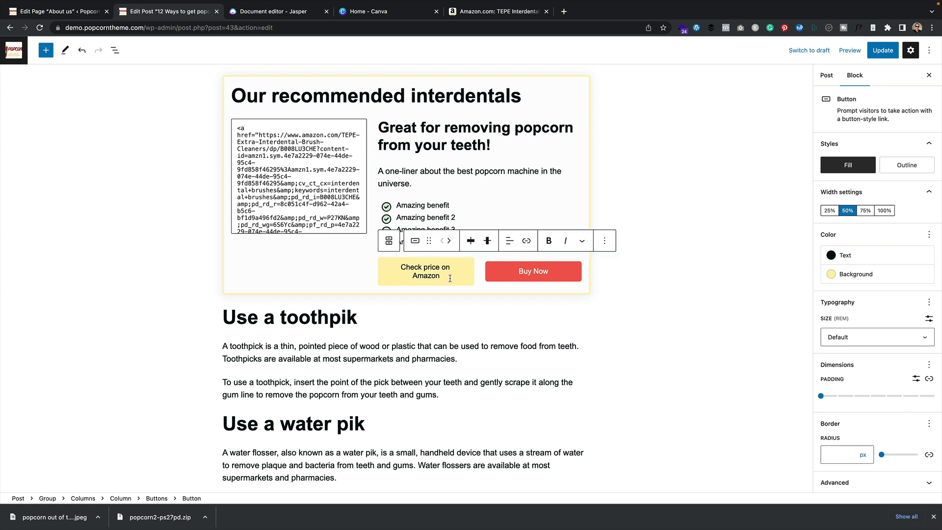
Link the yellow button to the product's full Amazon Associates text link, set to open in a new tab
{"action": "left_click", "coordinate": [526, 240]}
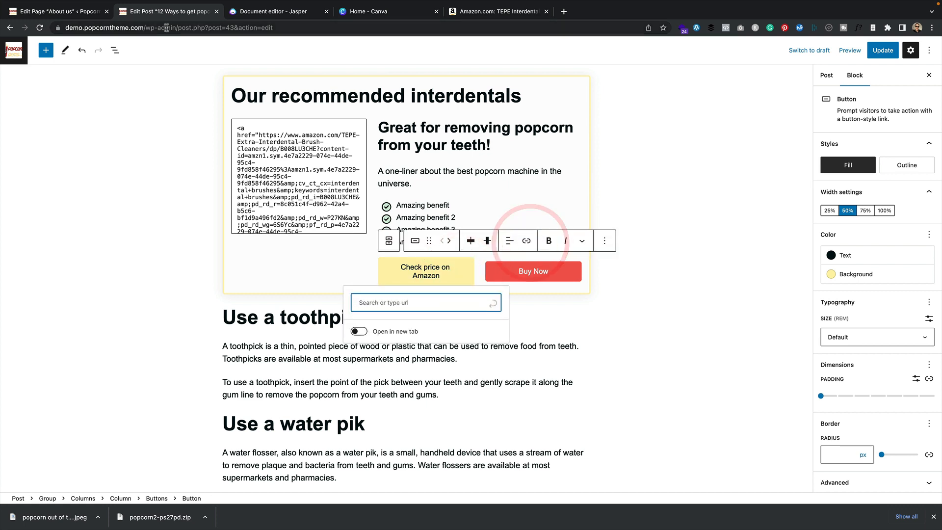
{"action": "left_click", "coordinate": [479, 12]}
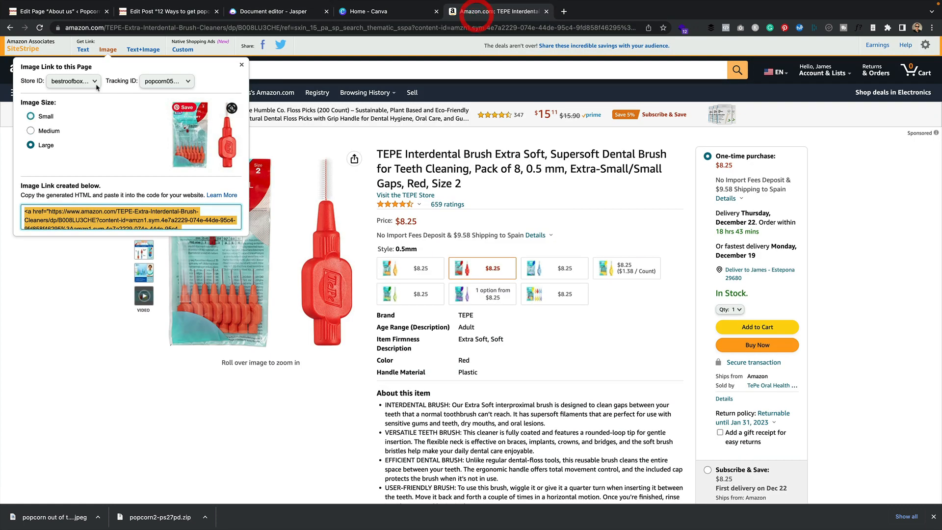
{"action": "left_click", "coordinate": [83, 51]}
{"action": "left_click", "coordinate": [100, 161]}
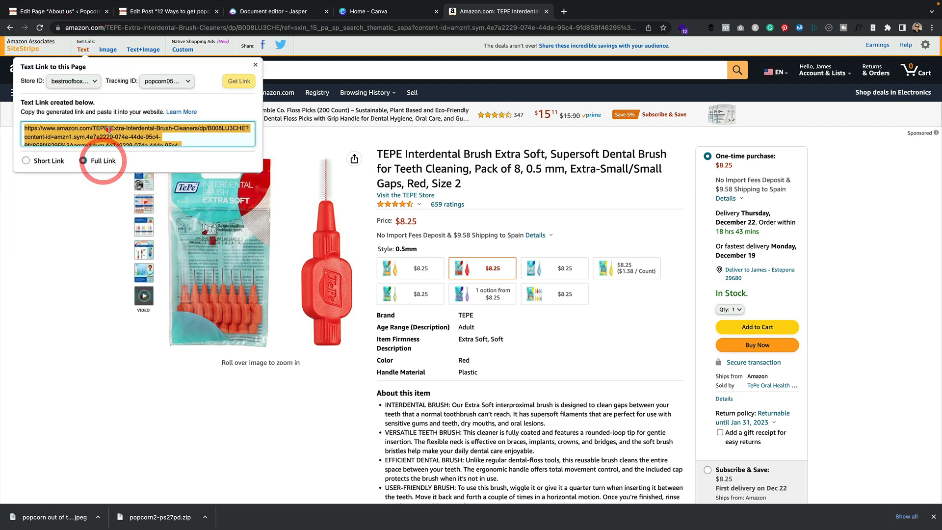
{"action": "left_click", "coordinate": [108, 130]}
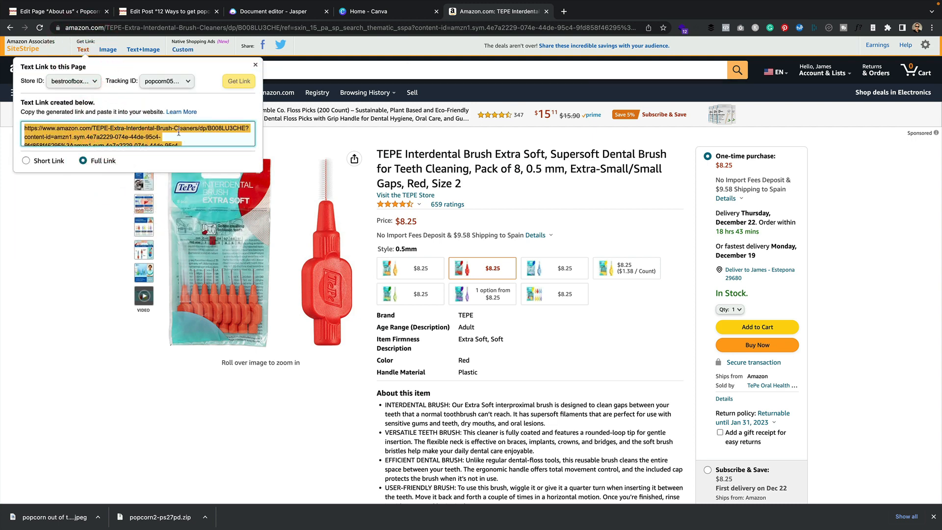
{"action": "left_click", "coordinate": [157, 11]}
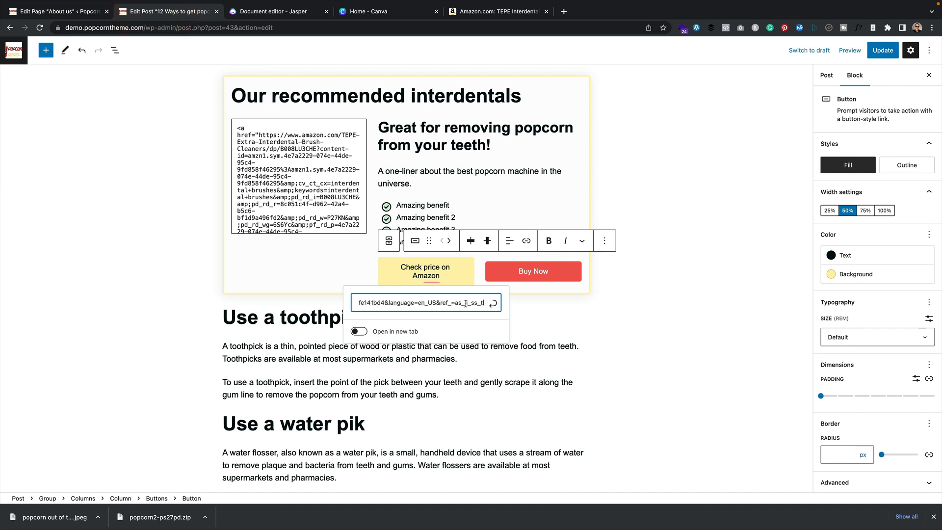
{"action": "left_click", "coordinate": [359, 374]}
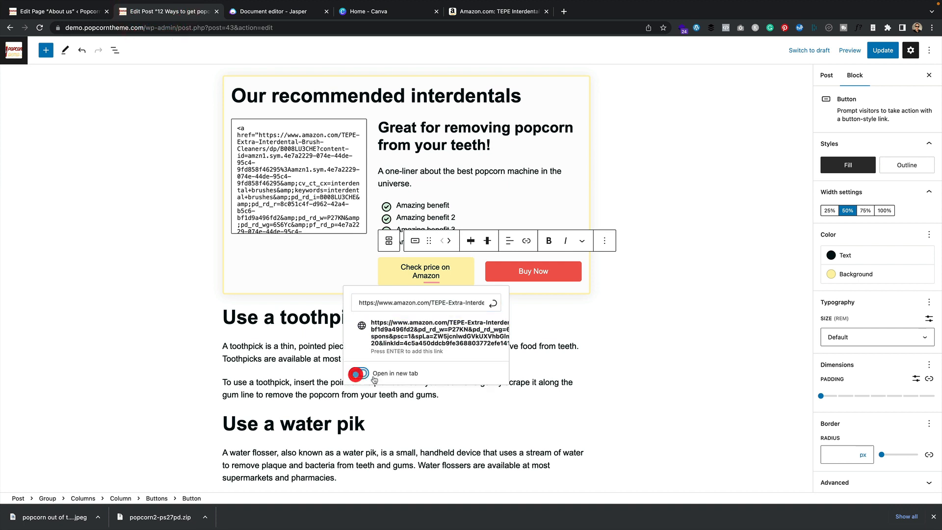
{"action": "left_click", "coordinate": [492, 325]}
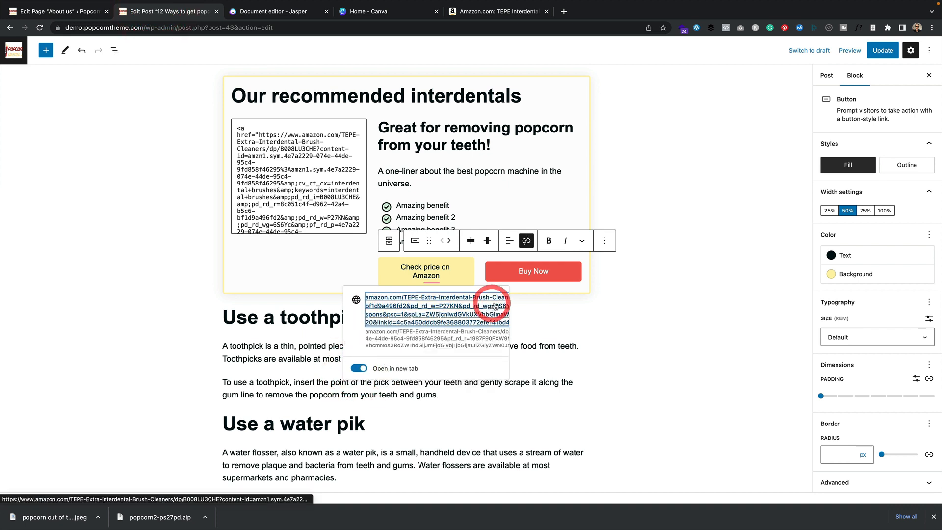
Change the red product button's label to "Check price on Ebay.com"
{"action": "triple_click", "coordinate": [539, 273]}
{"action": "type", "text": "Check price on"}
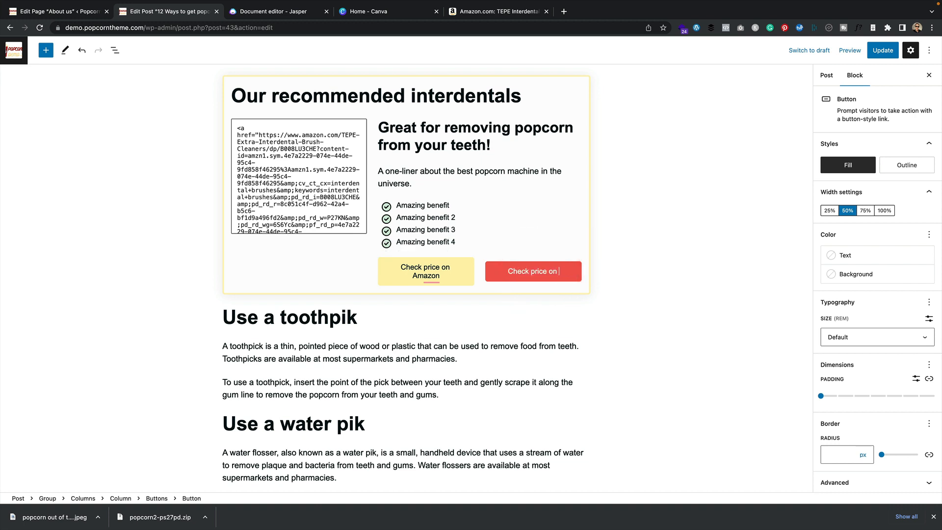
{"action": "type", "text": " Ebay.dom"}
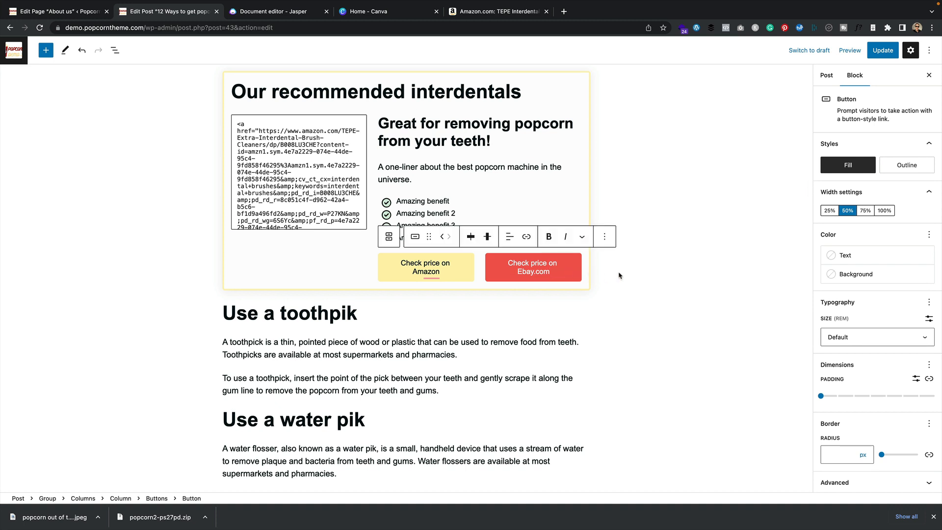
{"action": "left_click", "coordinate": [615, 270]}
Link the red button to ebay.com, set to open in a new tab, and update the post
{"action": "left_click", "coordinate": [562, 270]}
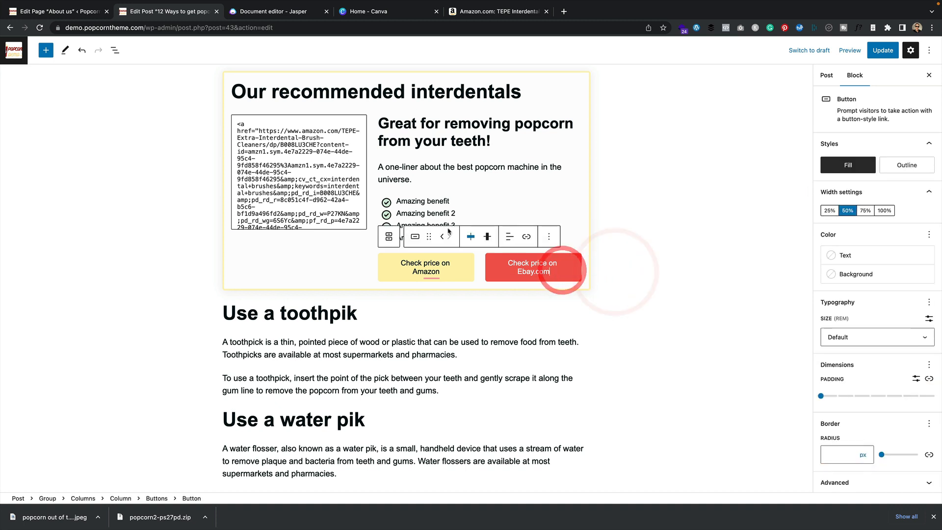
{"action": "left_click", "coordinate": [527, 237]}
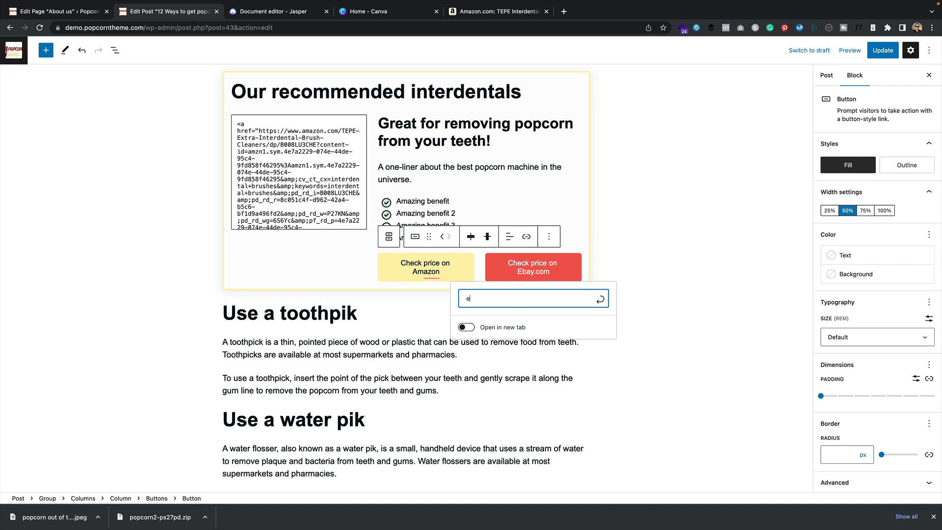
{"action": "type", "text": "ebay.com"}
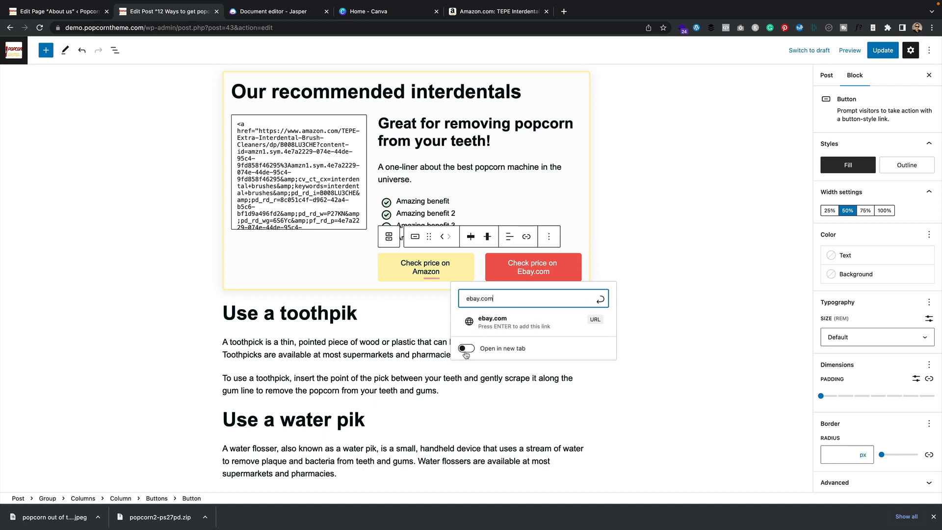
{"action": "left_click", "coordinate": [464, 347]}
{"action": "left_click", "coordinate": [600, 299]}
{"action": "left_click", "coordinate": [723, 180]}
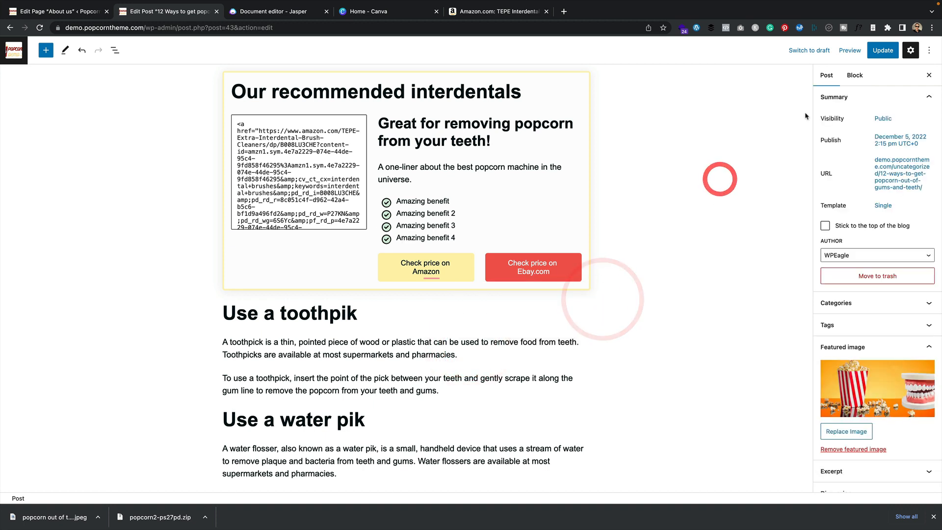
{"action": "left_click", "coordinate": [883, 50]}
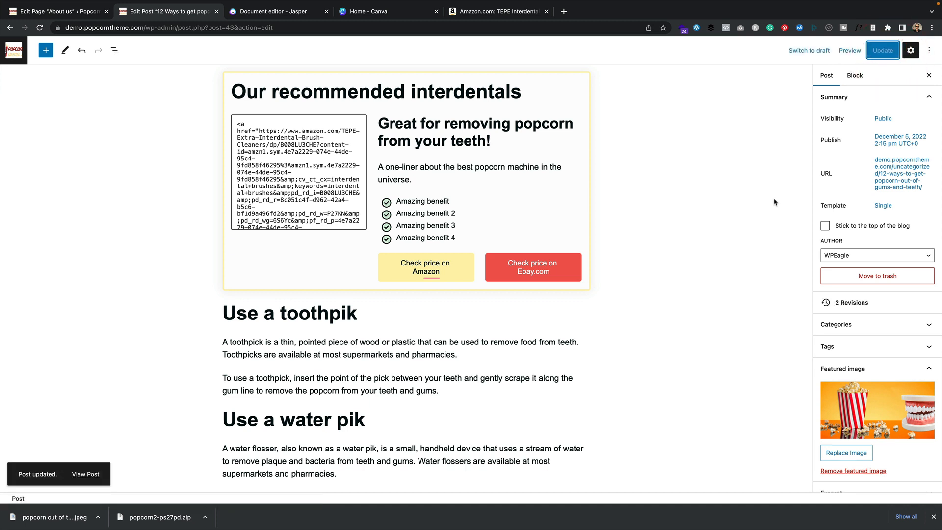
Insert the red steps pattern from the Popcorn general patterns at the end of the "Use a toothpik" section
{"action": "scroll", "coordinate": [390, 318], "scroll_direction": "down", "scroll_amount": 3}
{"action": "left_click", "coordinate": [448, 311]}
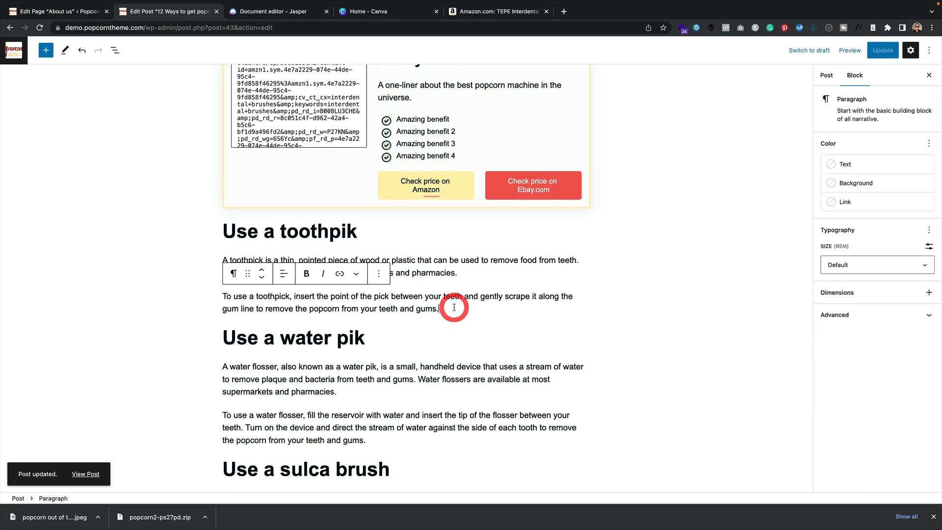
{"action": "key", "text": "Return"}
{"action": "left_click", "coordinate": [584, 332]}
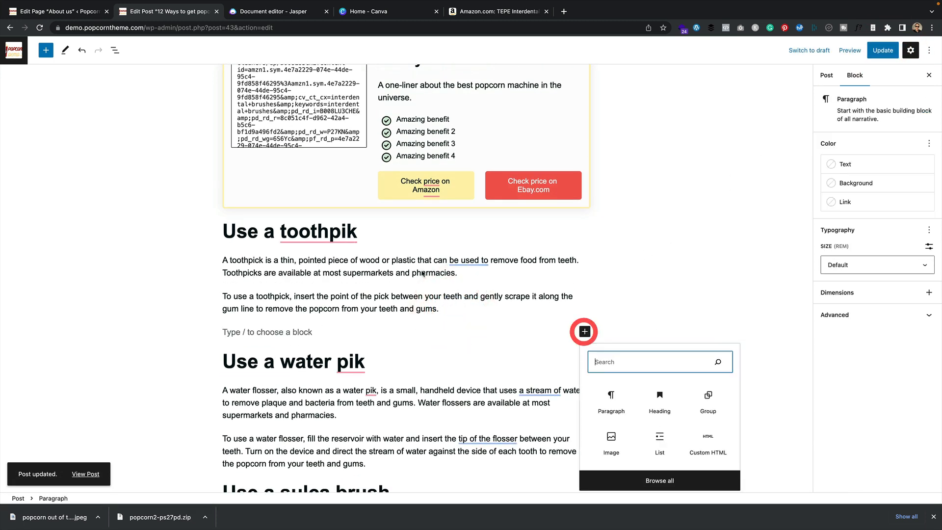
{"action": "left_click", "coordinate": [678, 479]}
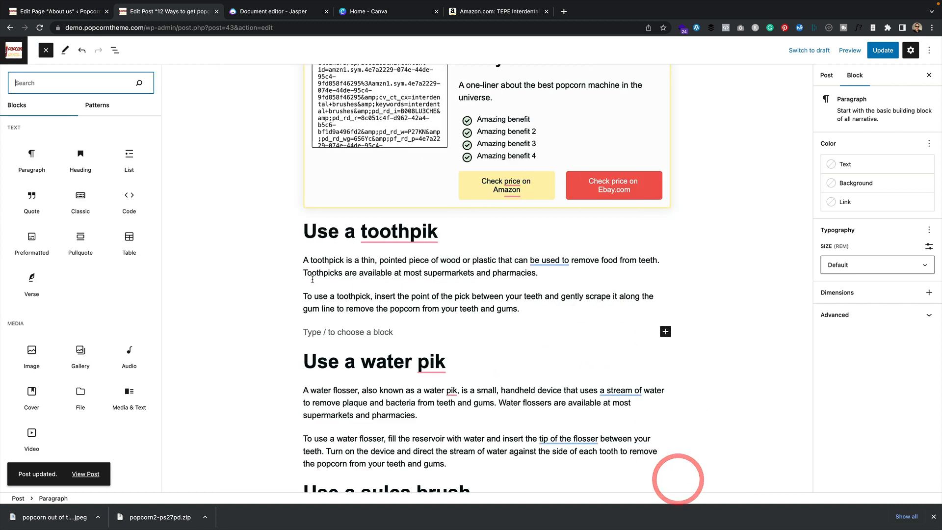
{"action": "left_click", "coordinate": [107, 103]}
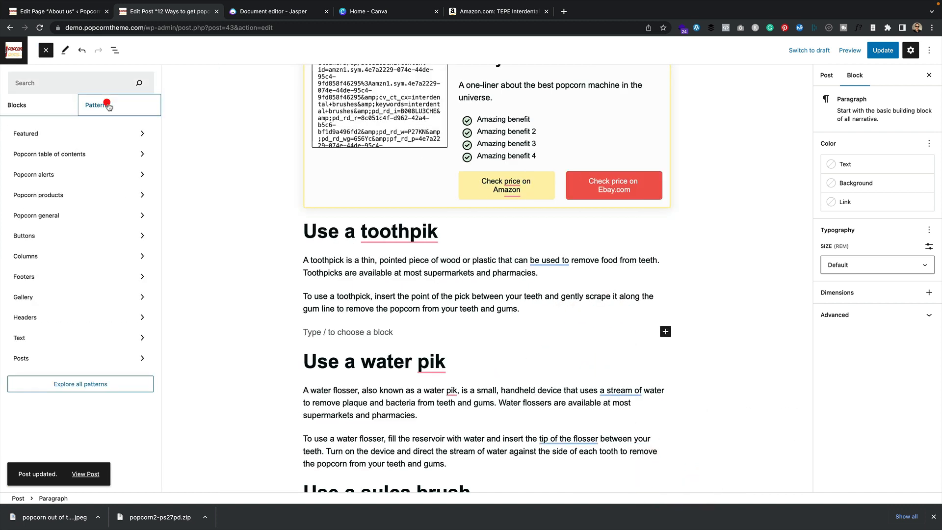
{"action": "left_click", "coordinate": [106, 218]}
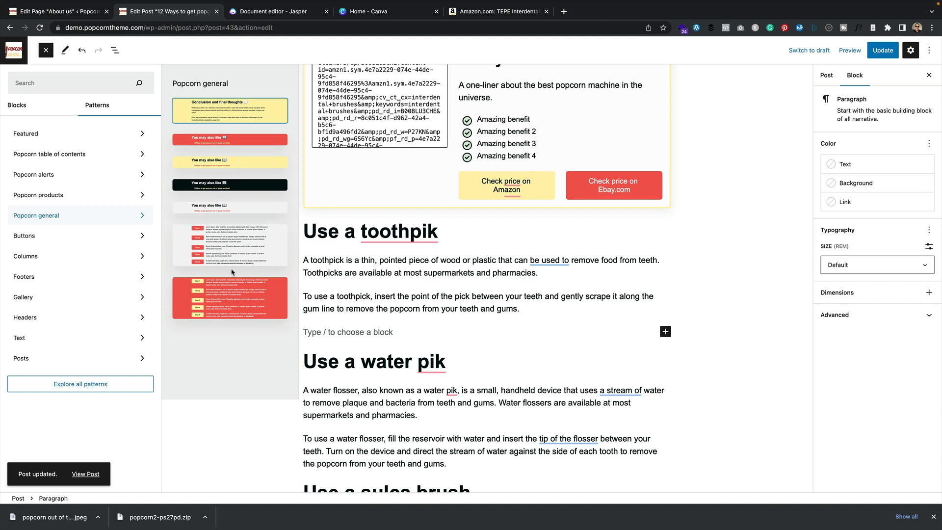
{"action": "left_click", "coordinate": [238, 304]}
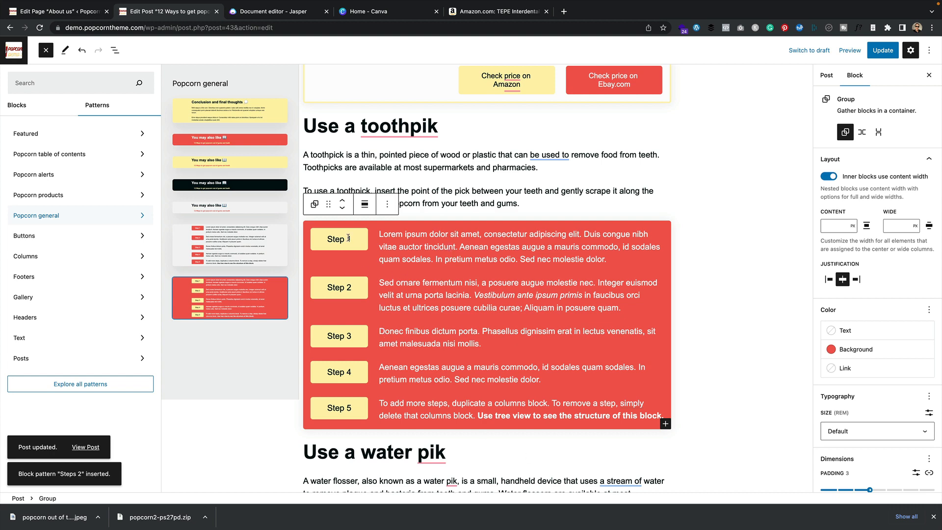
Try the light grey "You may also like" pattern above the red steps block and remove it again
{"action": "left_click", "coordinate": [267, 206]}
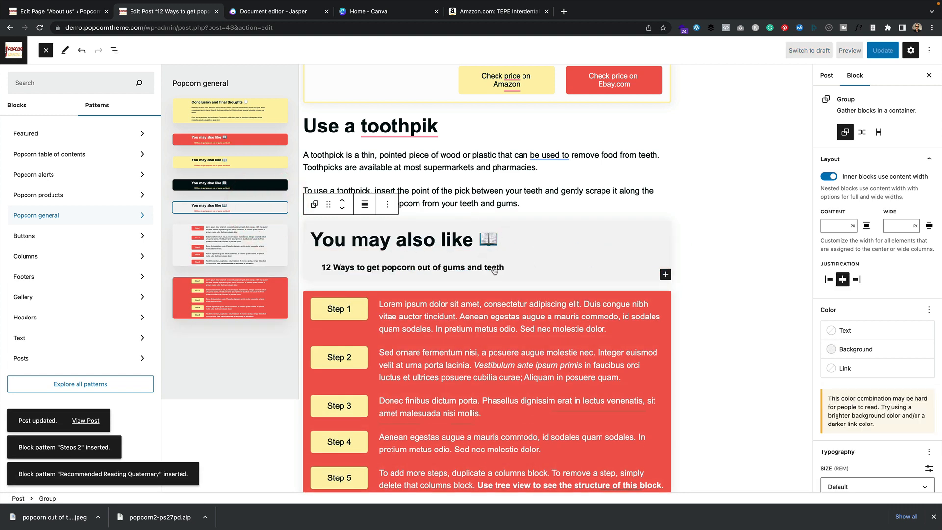
{"action": "left_click", "coordinate": [510, 264]}
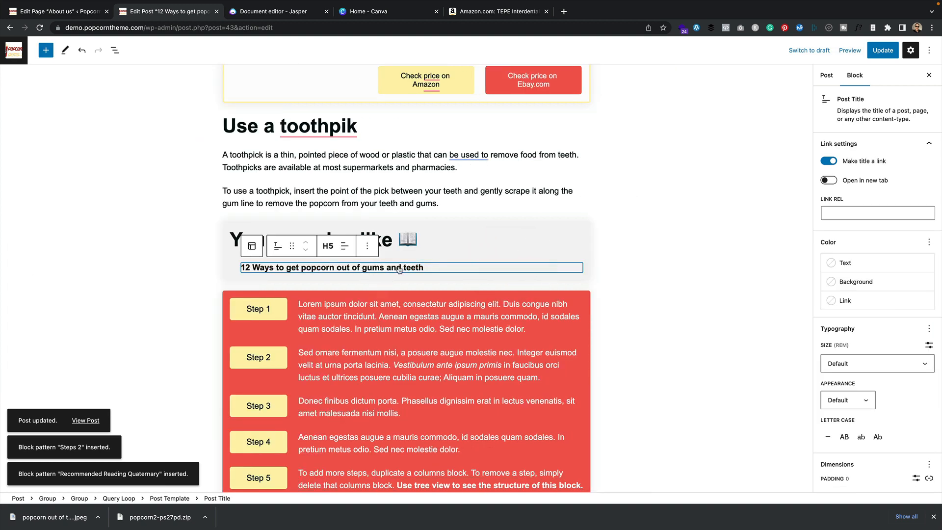
{"action": "scroll", "coordinate": [632, 253], "scroll_direction": "up", "scroll_amount": 2}
{"action": "left_click", "coordinate": [526, 283]}
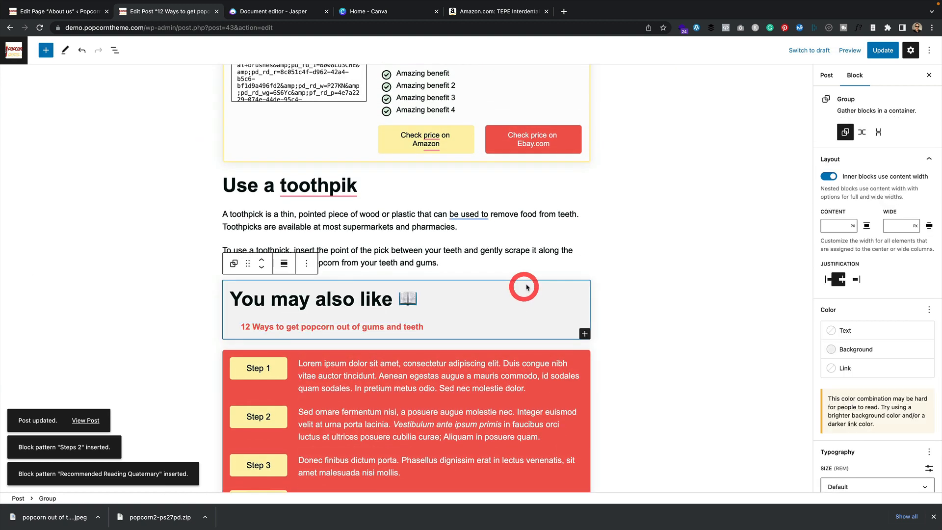
{"action": "left_click", "coordinate": [308, 265]}
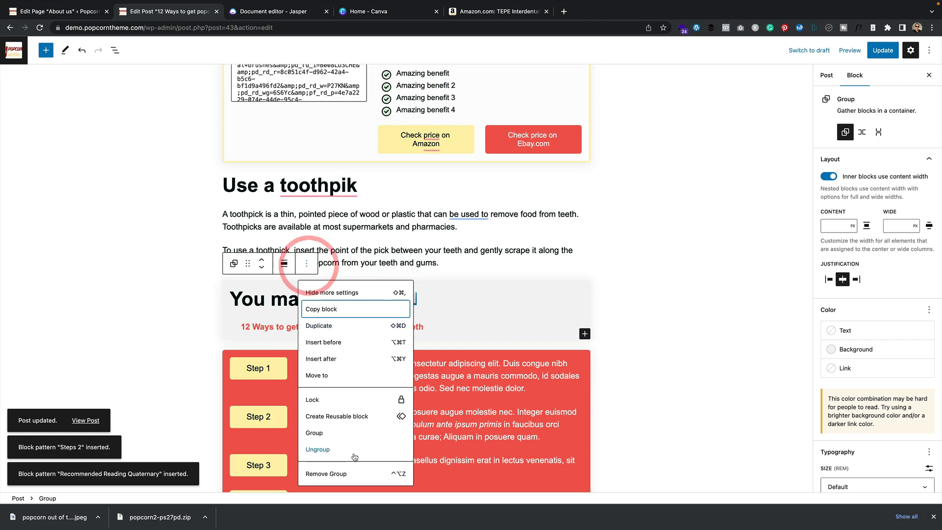
{"action": "left_click", "coordinate": [343, 474]}
Update the post and view its published page
{"action": "scroll", "coordinate": [608, 335], "scroll_direction": "up", "scroll_amount": 15}
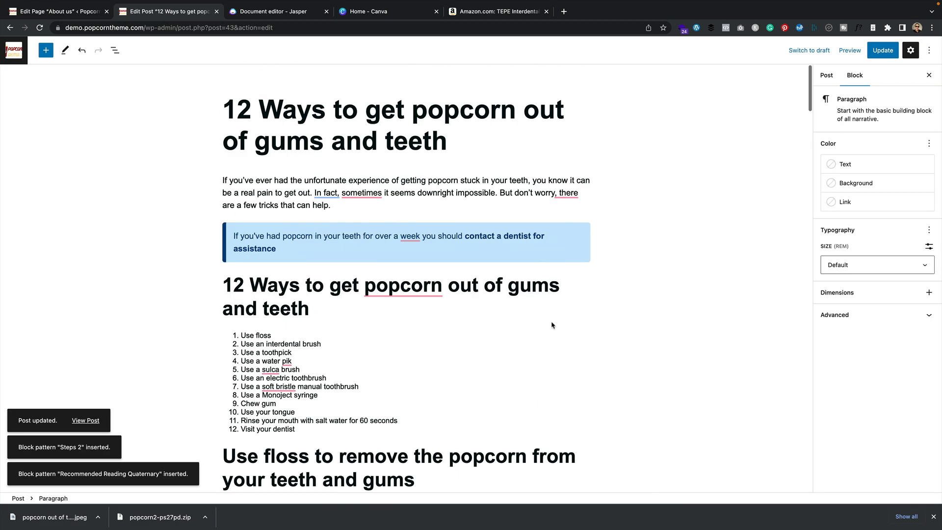
{"action": "scroll", "coordinate": [373, 228], "scroll_direction": "down", "scroll_amount": 20}
{"action": "scroll", "coordinate": [370, 230], "scroll_direction": "up", "scroll_amount": 20}
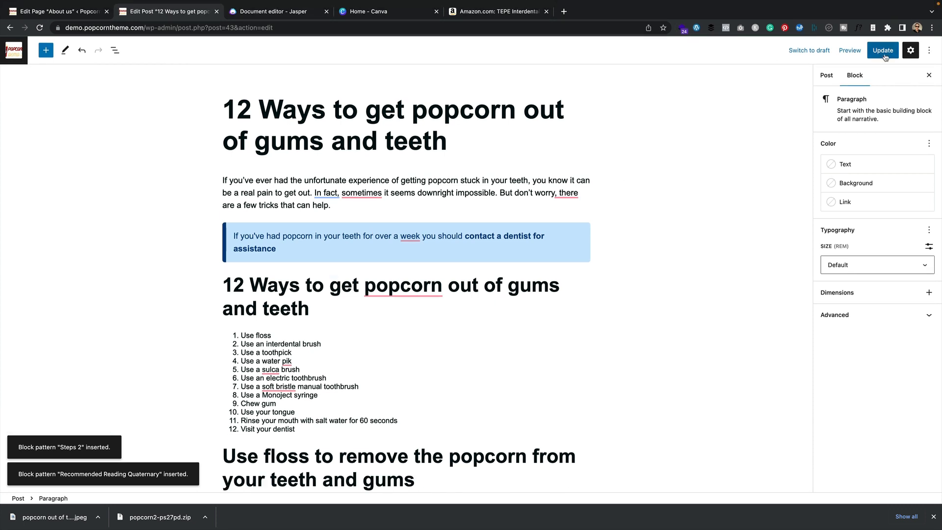
{"action": "left_click", "coordinate": [883, 51]}
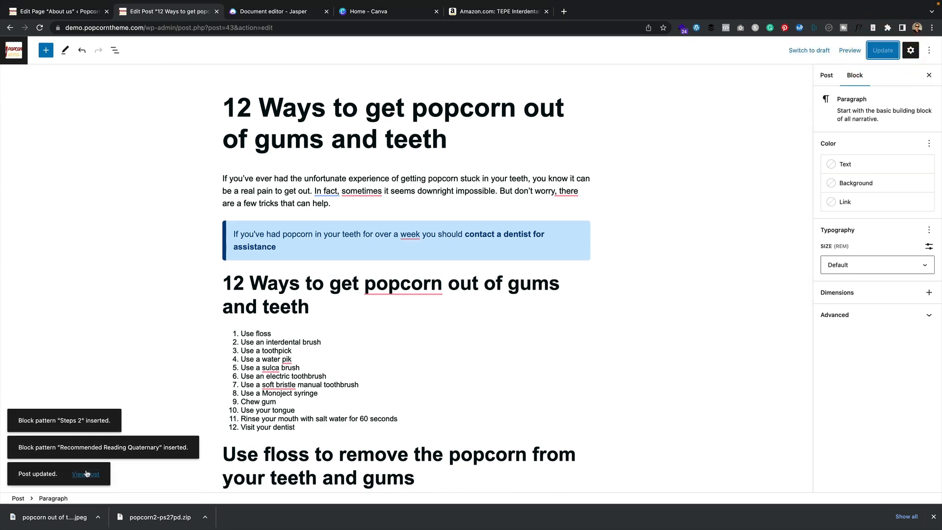
{"action": "left_click", "coordinate": [87, 474]}
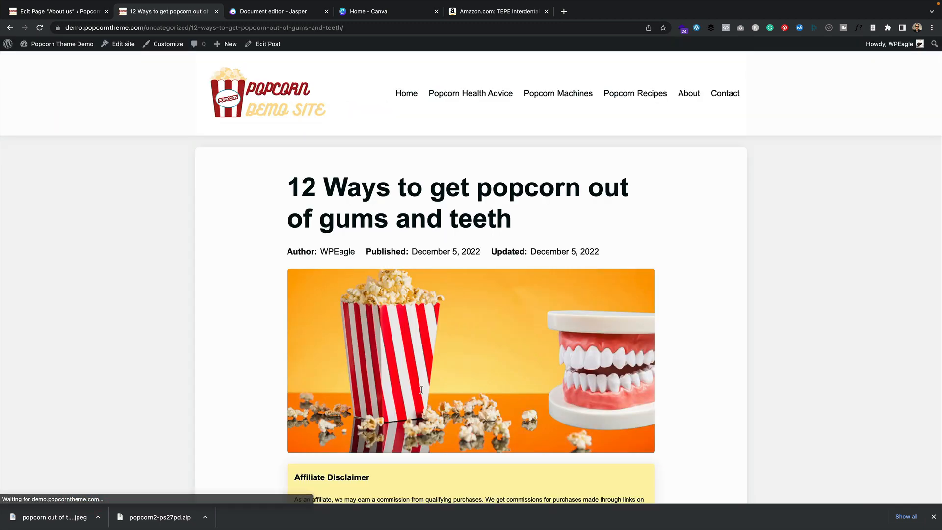
{"action": "scroll", "coordinate": [553, 305], "scroll_direction": "down", "scroll_amount": 15}
{"action": "scroll", "coordinate": [544, 306], "scroll_direction": "up", "scroll_amount": 15}
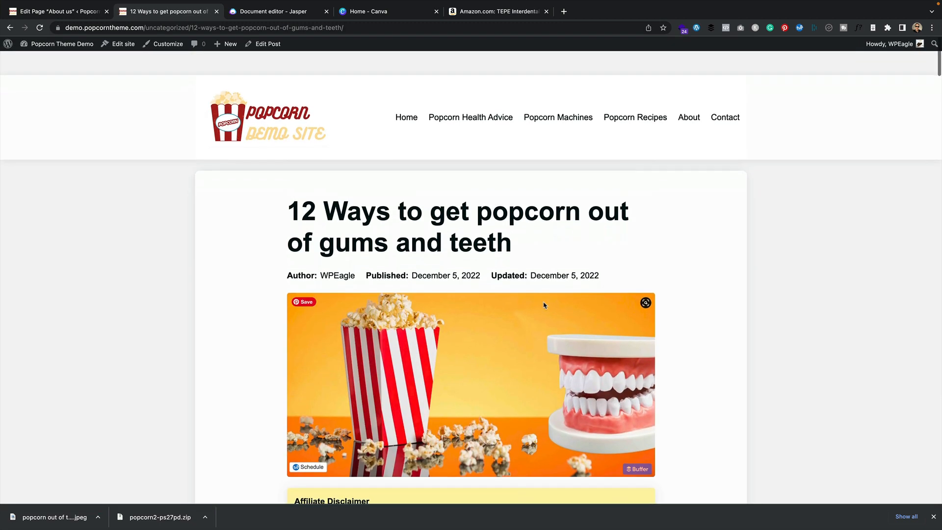
Open the site's home page and examine the featured posts and the three columns beneath them
{"action": "left_click", "coordinate": [241, 91]}
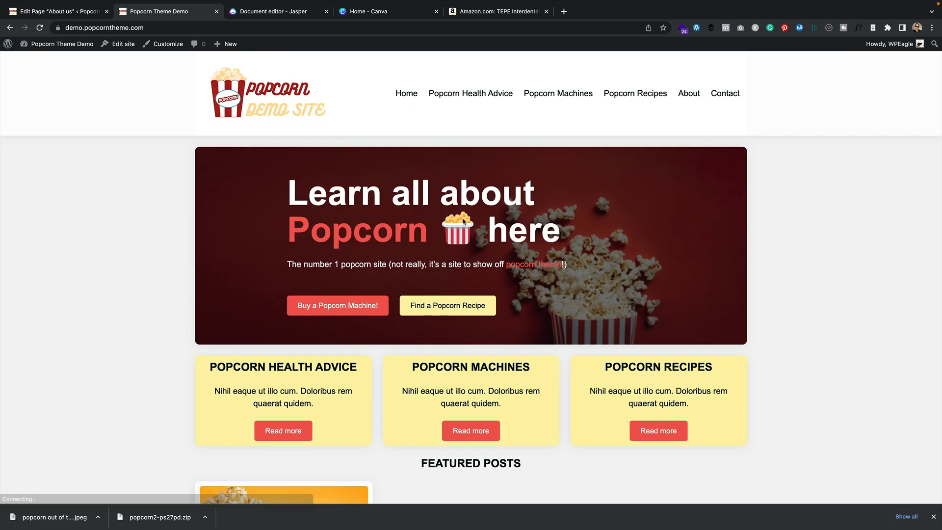
{"action": "scroll", "coordinate": [463, 221], "scroll_direction": "down", "scroll_amount": 7}
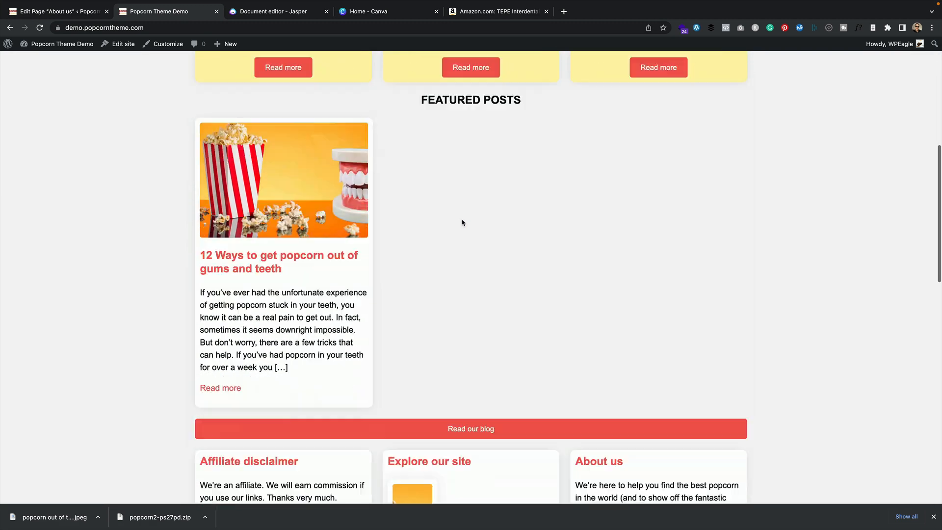
{"action": "scroll", "coordinate": [464, 222], "scroll_direction": "down", "scroll_amount": 2}
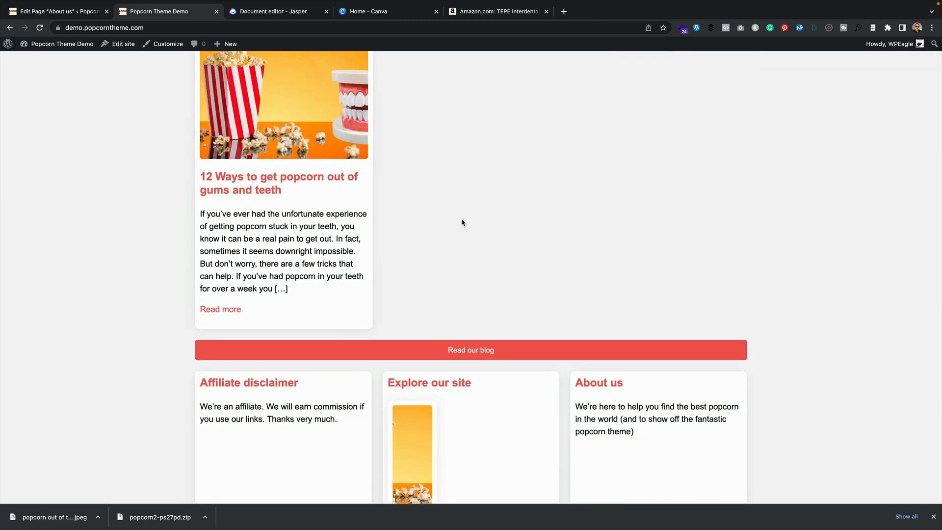
{"action": "scroll", "coordinate": [461, 224], "scroll_direction": "down", "scroll_amount": 7}
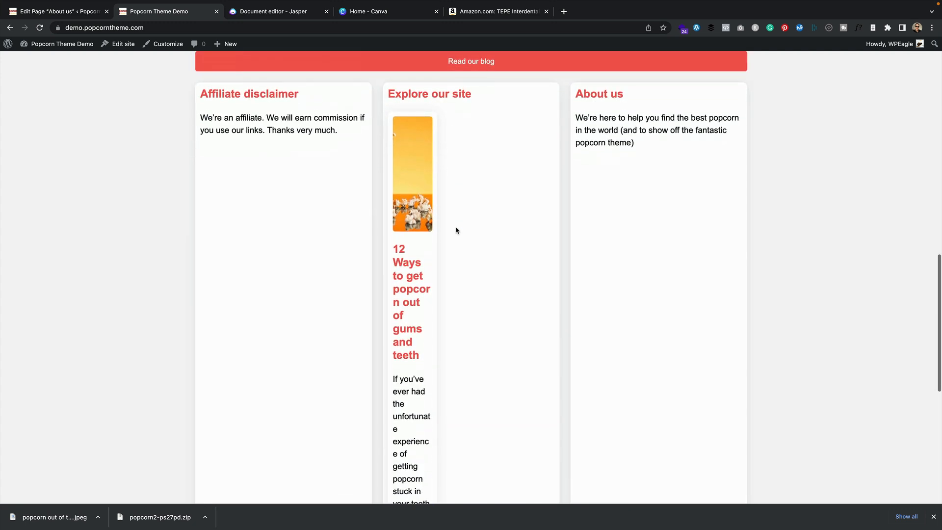
{"action": "scroll", "coordinate": [456, 230], "scroll_direction": "up", "scroll_amount": 5}
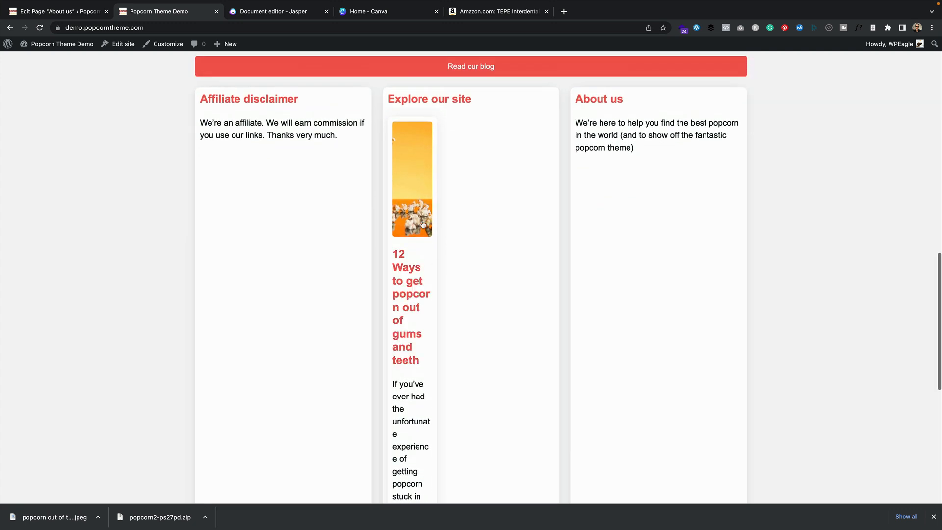
{"action": "scroll", "coordinate": [448, 300], "scroll_direction": "up", "scroll_amount": 4}
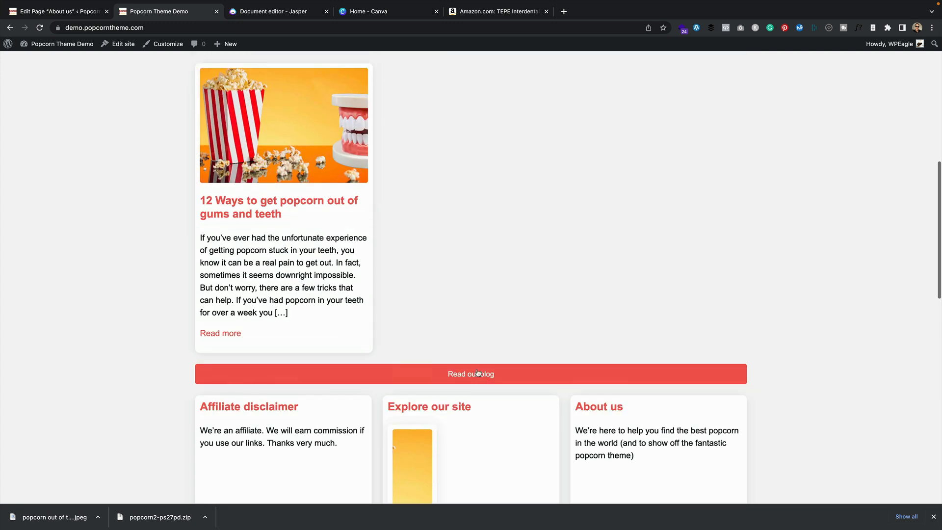
{"action": "scroll", "coordinate": [431, 229], "scroll_direction": "up", "scroll_amount": 1}
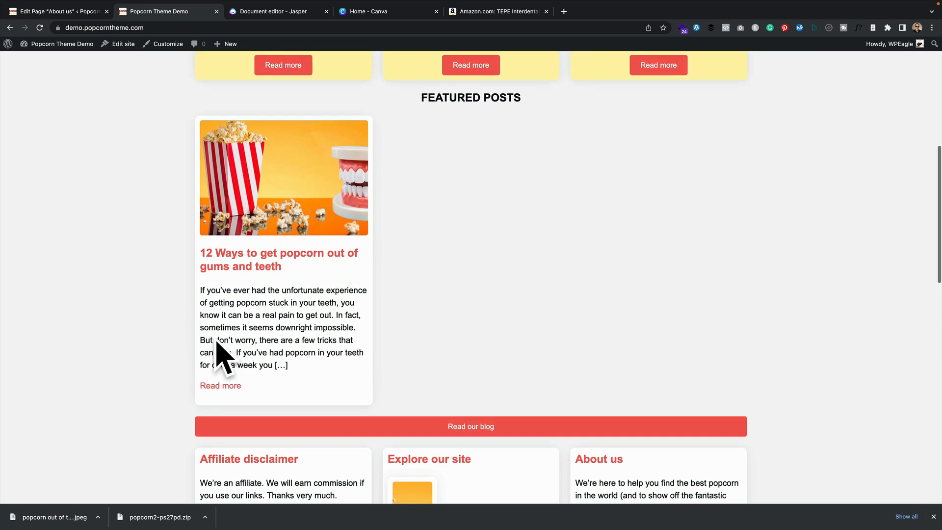
Open the featured post "12 Ways to get popcorn out of gums and teeth" and copy its introductory paragraph
{"action": "left_click", "coordinate": [237, 259]}
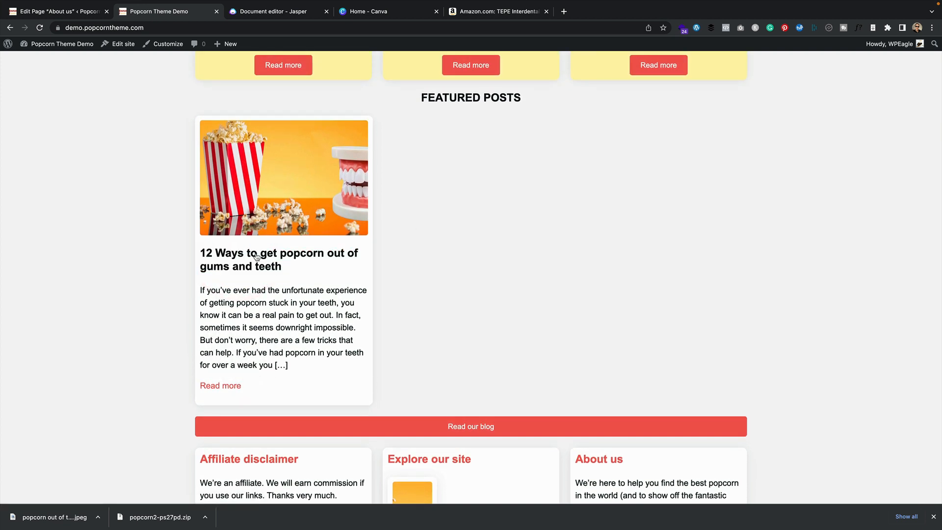
{"action": "left_click", "coordinate": [240, 261]}
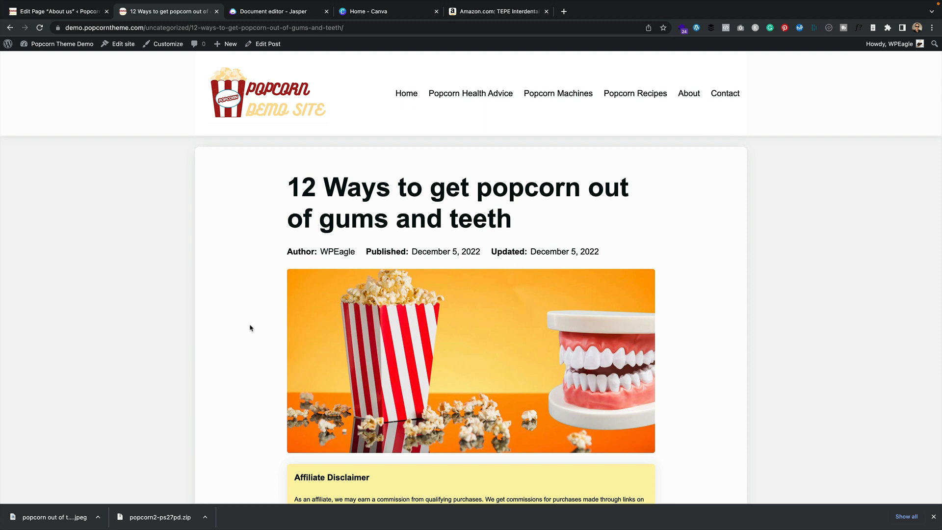
{"action": "left_click", "coordinate": [249, 325]}
{"action": "scroll", "coordinate": [251, 325], "scroll_direction": "down", "scroll_amount": 5}
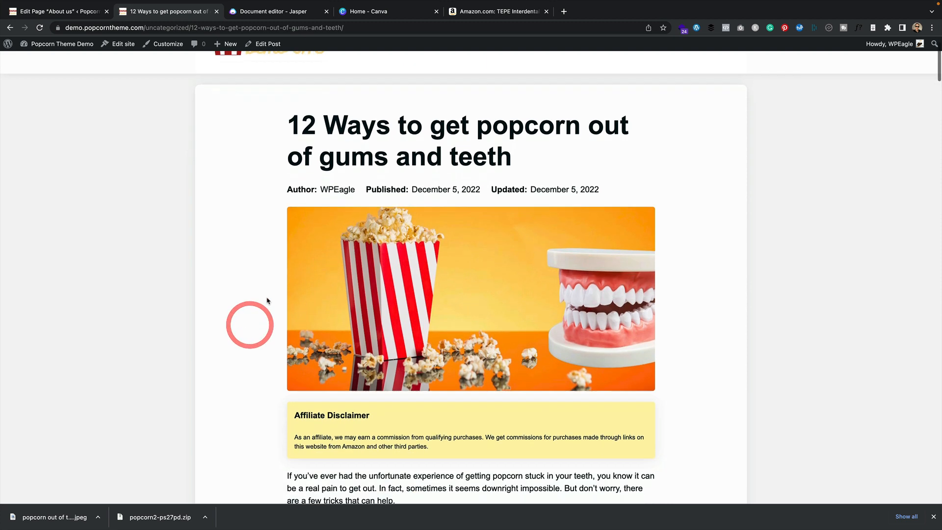
{"action": "left_click_drag", "start_coordinate": [395, 317], "coordinate": [279, 298]}
{"action": "key", "text": "ctrl+c"}
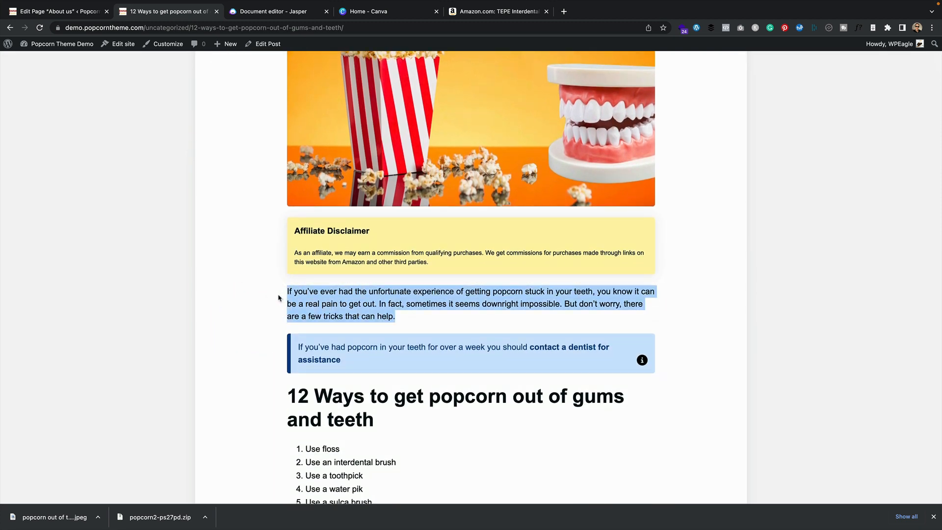
Reopen the post for editing, paste the copied introductory paragraph as its excerpt, and update the post
{"action": "left_click", "coordinate": [255, 45]}
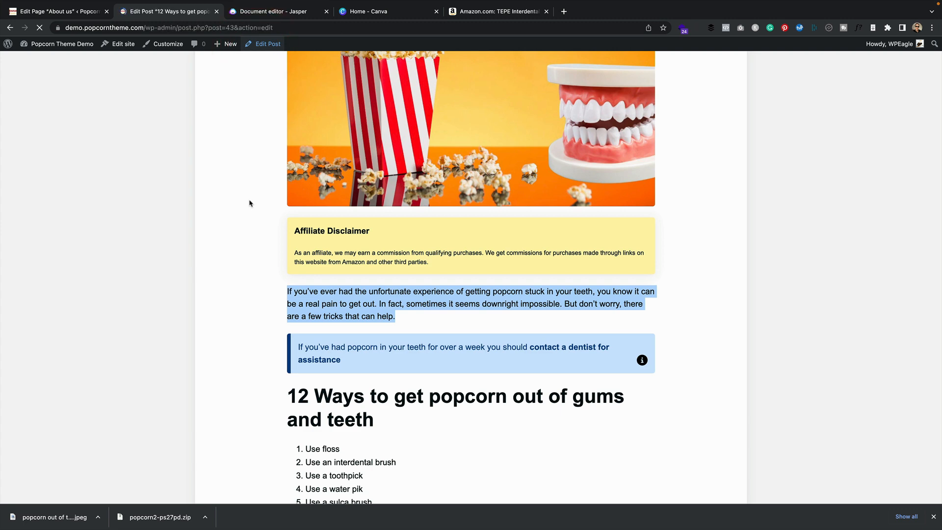
{"action": "scroll", "coordinate": [809, 284], "scroll_direction": "down", "scroll_amount": 2}
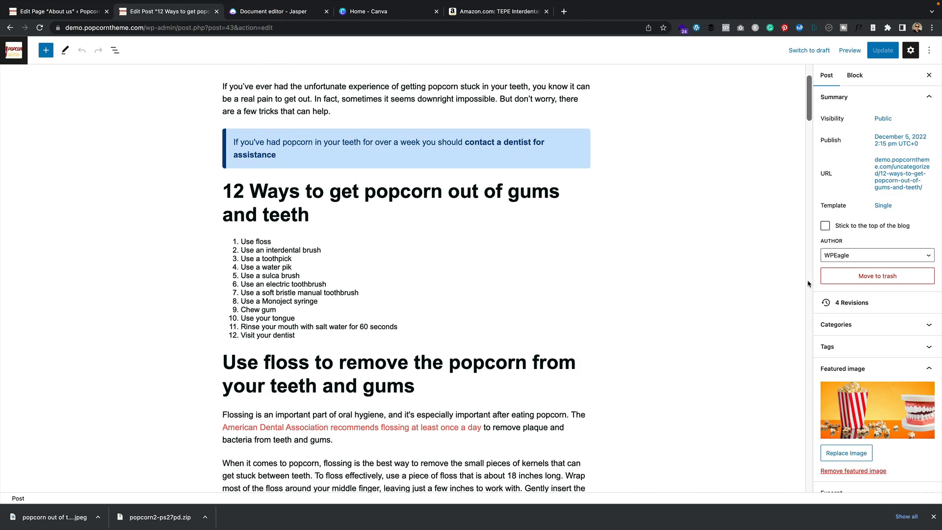
{"action": "scroll", "coordinate": [842, 432], "scroll_direction": "down", "scroll_amount": 1}
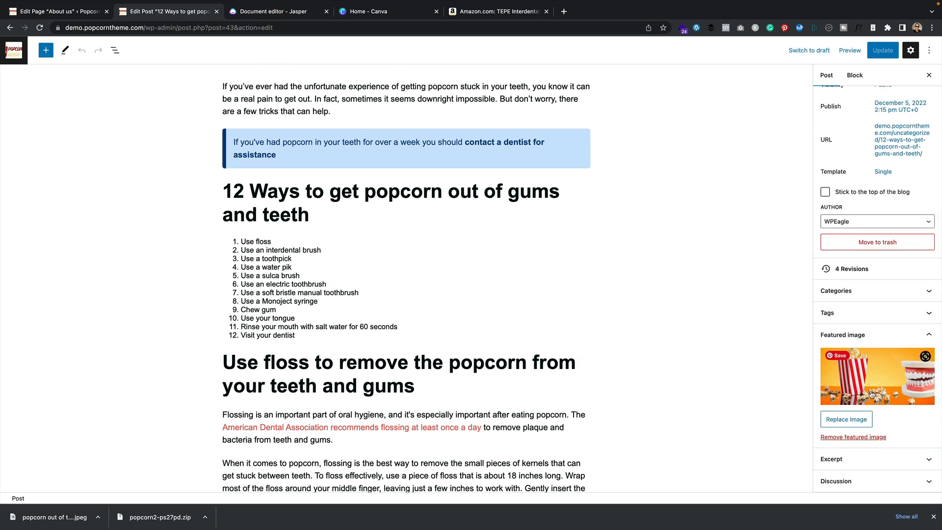
{"action": "left_click", "coordinate": [894, 459]}
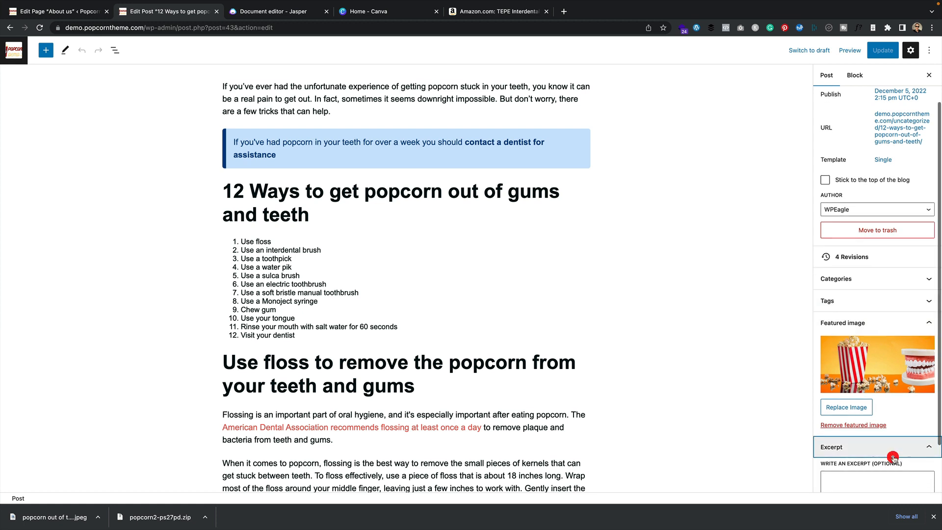
{"action": "left_click", "coordinate": [893, 454]}
{"action": "key", "text": "ctrl+v"}
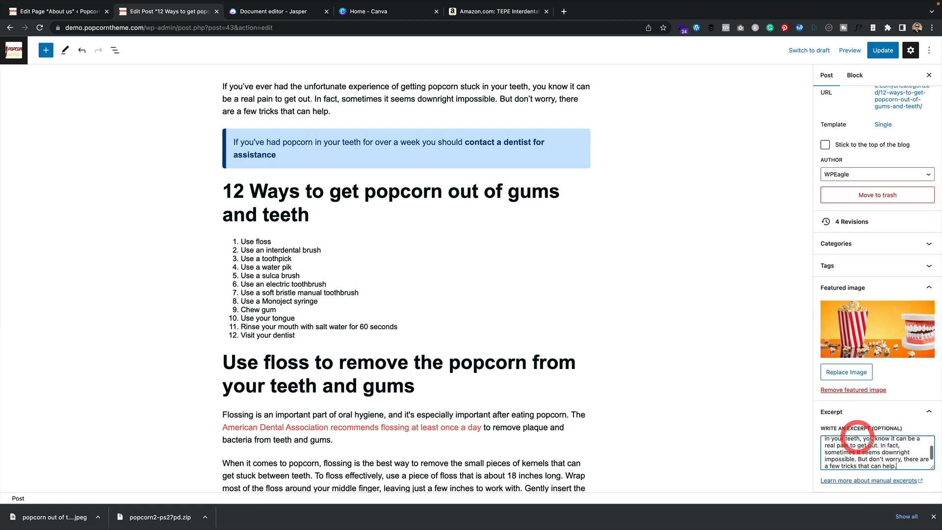
{"action": "left_click", "coordinate": [884, 51]}
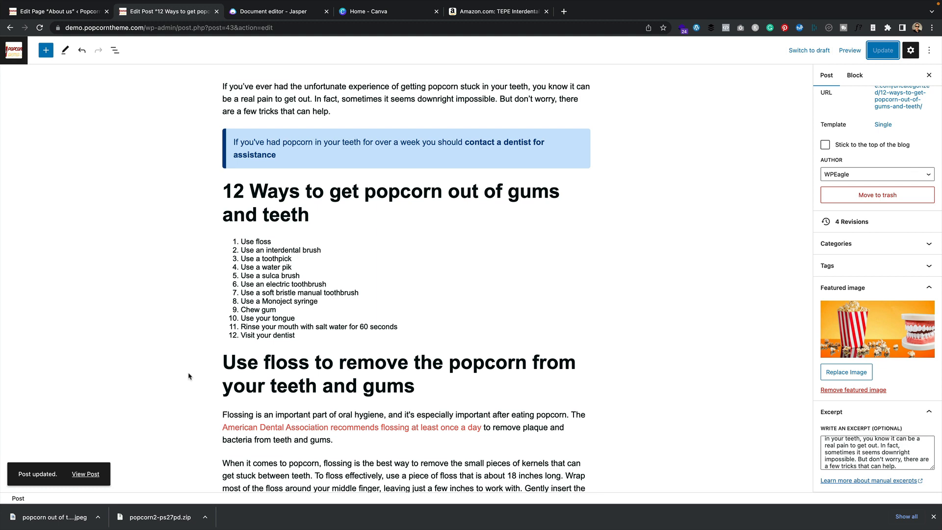
View the updated post and check its excerpt in the featured posts on the home page
{"action": "left_click", "coordinate": [93, 475]}
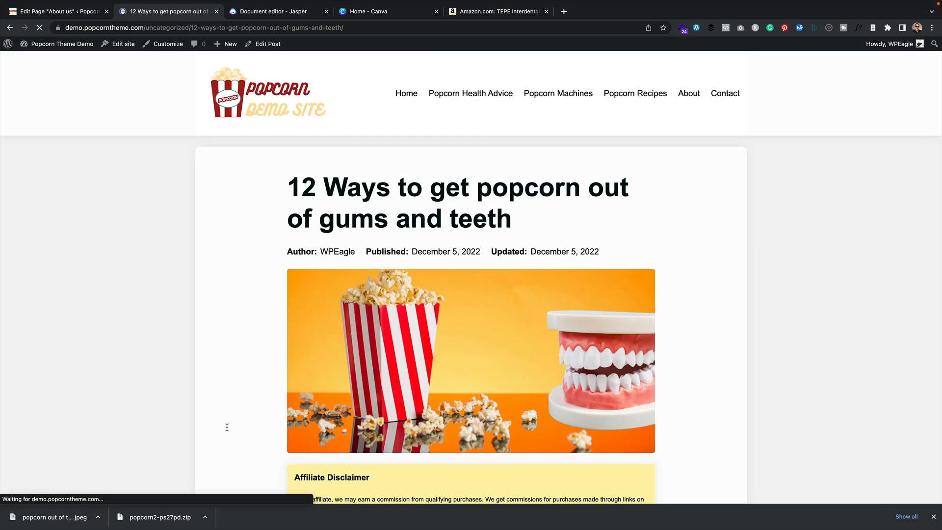
{"action": "scroll", "coordinate": [596, 236], "scroll_direction": "down", "scroll_amount": 3}
{"action": "scroll", "coordinate": [597, 235], "scroll_direction": "down", "scroll_amount": 1}
{"action": "scroll", "coordinate": [311, 157], "scroll_direction": "up", "scroll_amount": 3}
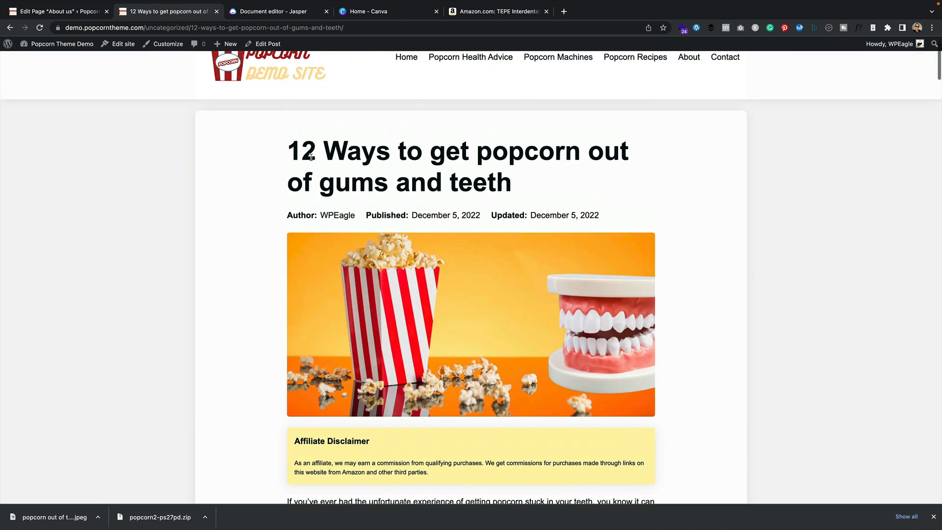
{"action": "left_click", "coordinate": [279, 79]}
{"action": "scroll", "coordinate": [248, 370], "scroll_direction": "down", "scroll_amount": 6}
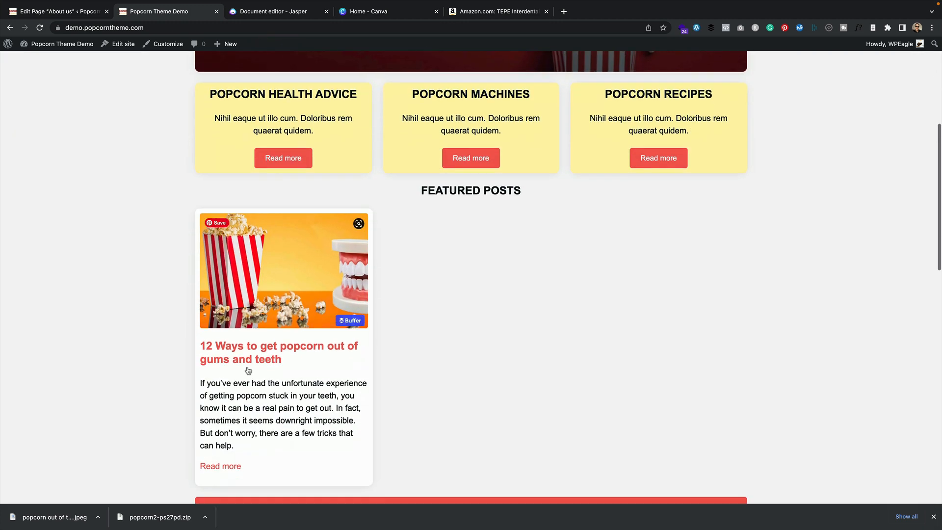
Examine the home page down to its three footer columns and open its template in the site editor
{"action": "scroll", "coordinate": [246, 383], "scroll_direction": "down", "scroll_amount": 1}
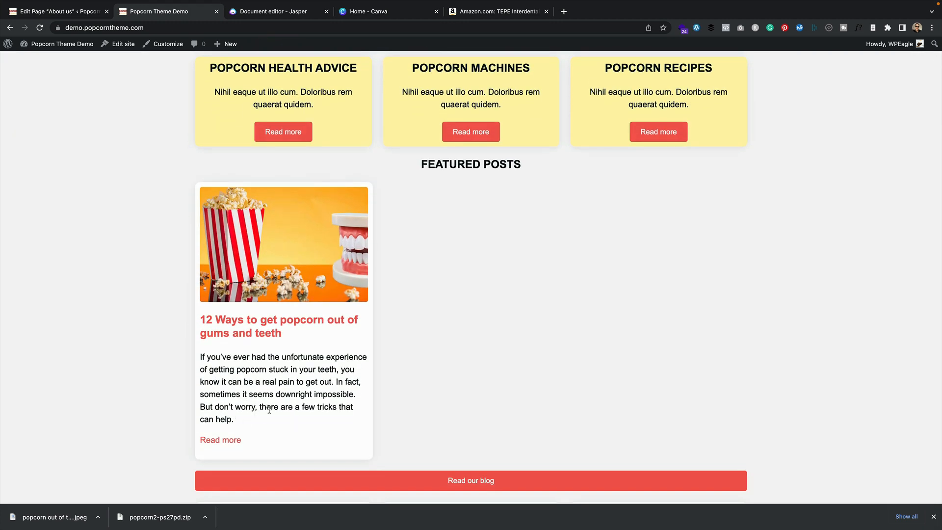
{"action": "scroll", "coordinate": [294, 396], "scroll_direction": "down", "scroll_amount": 2}
{"action": "scroll", "coordinate": [294, 399], "scroll_direction": "down", "scroll_amount": 9}
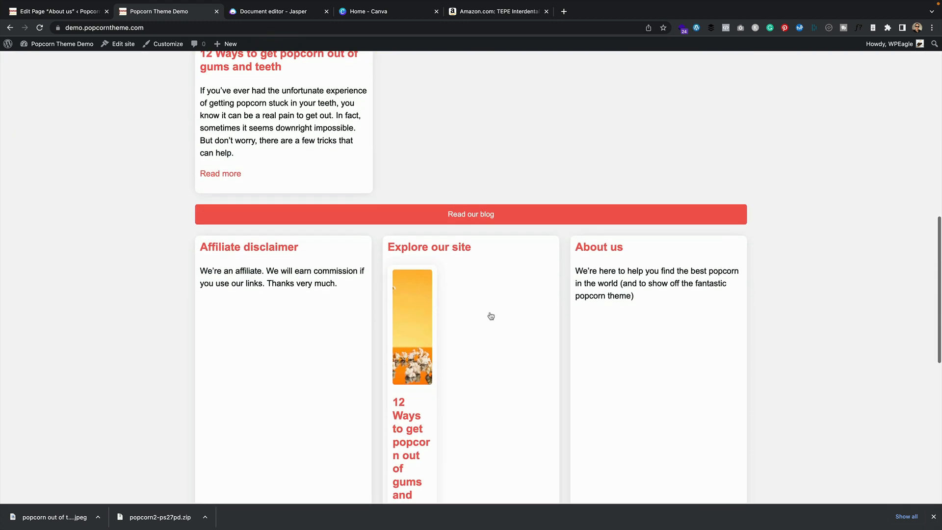
{"action": "left_click", "coordinate": [119, 45]}
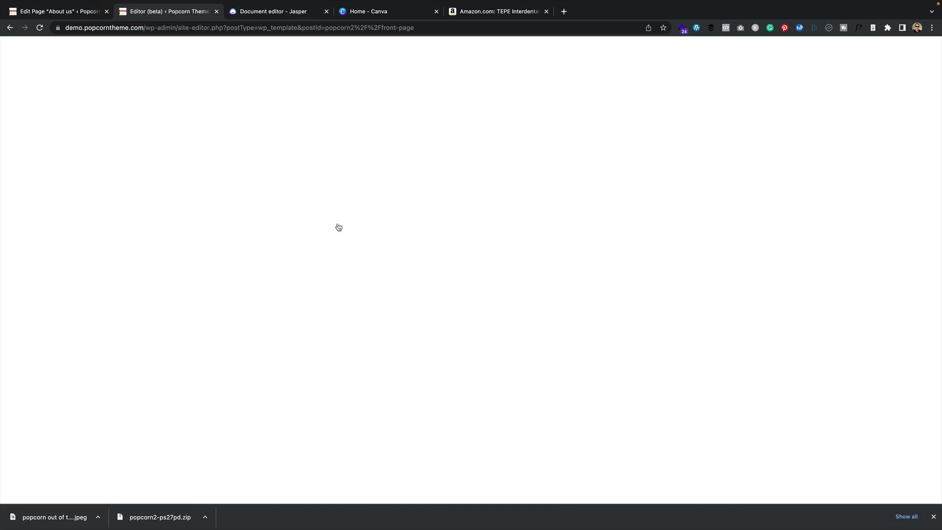
Remove the Latest posts (6) template part from the footer's "Explore our site" column
{"action": "scroll", "coordinate": [397, 172], "scroll_direction": "down", "scroll_amount": 20}
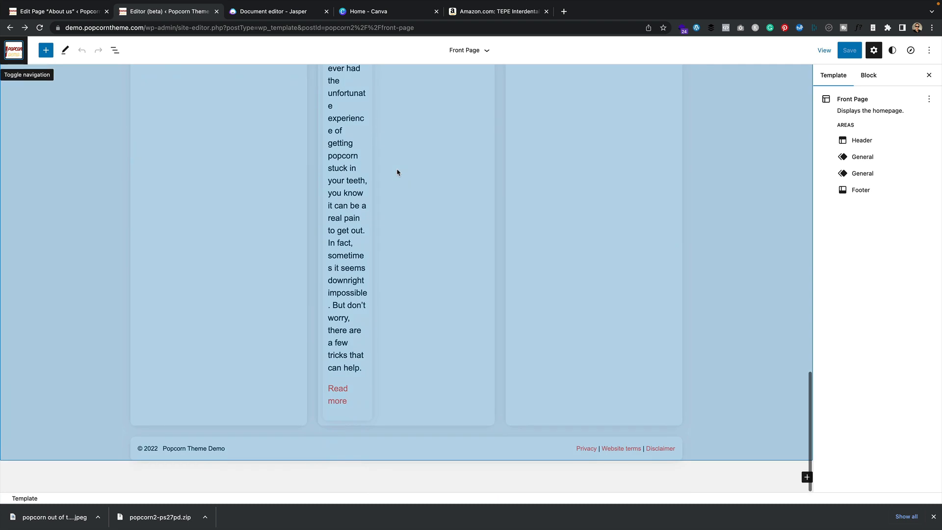
{"action": "scroll", "coordinate": [402, 177], "scroll_direction": "up", "scroll_amount": 2}
{"action": "scroll", "coordinate": [402, 178], "scroll_direction": "up", "scroll_amount": 4}
{"action": "left_click", "coordinate": [400, 179]}
{"action": "scroll", "coordinate": [379, 172], "scroll_direction": "up", "scroll_amount": 2}
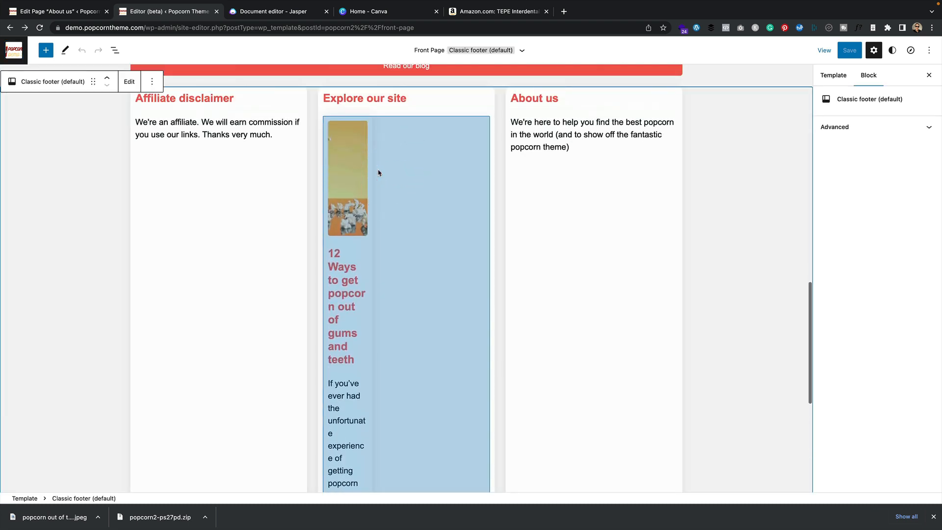
{"action": "left_click", "coordinate": [326, 178]}
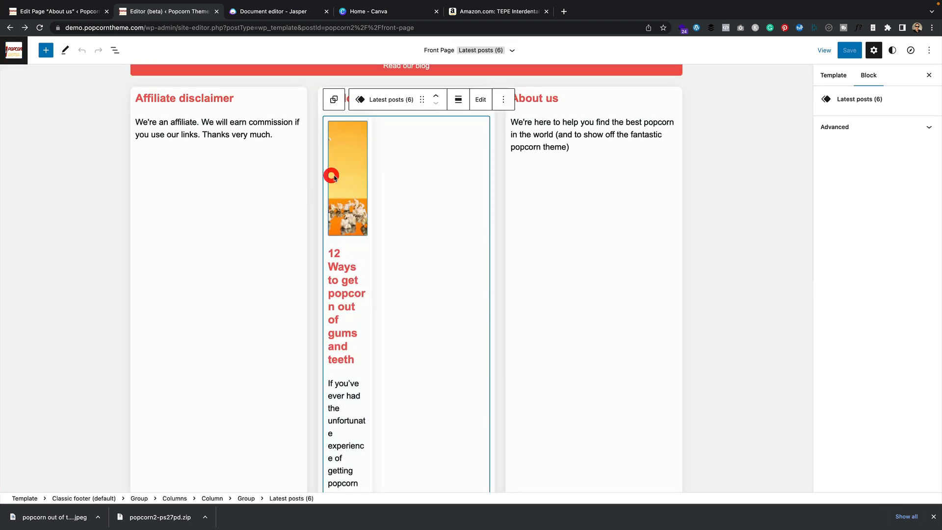
{"action": "left_click", "coordinate": [509, 102]}
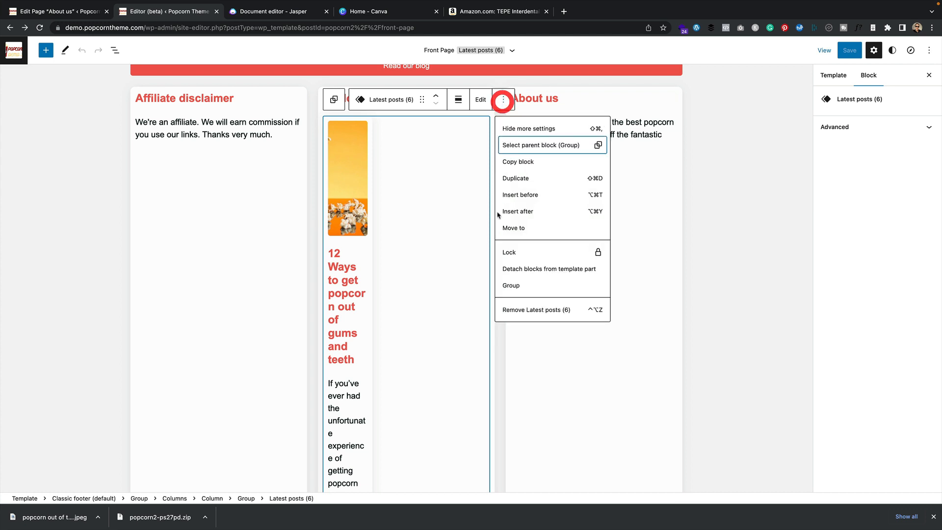
{"action": "left_click", "coordinate": [545, 309]}
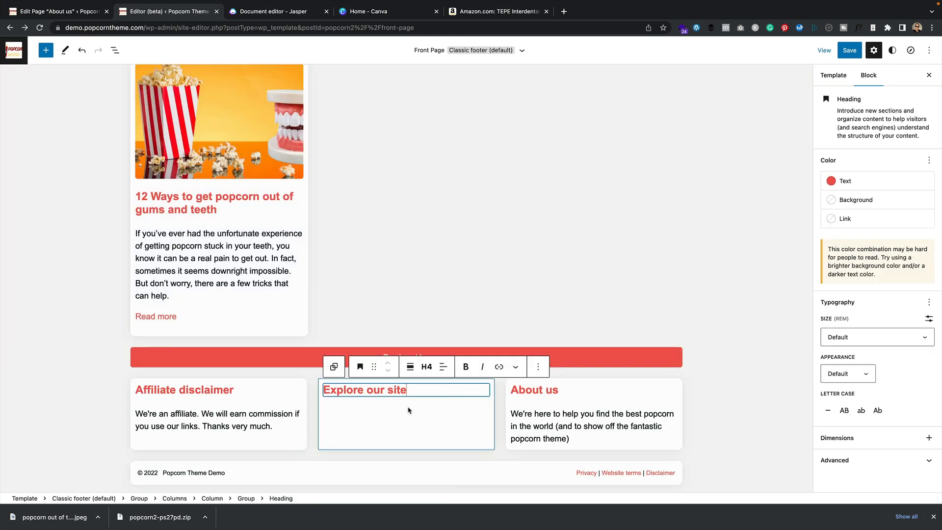
Search the blocks for "posts" and insert a Latest Posts block under the "Explore our site" heading
{"action": "left_click", "coordinate": [410, 407]}
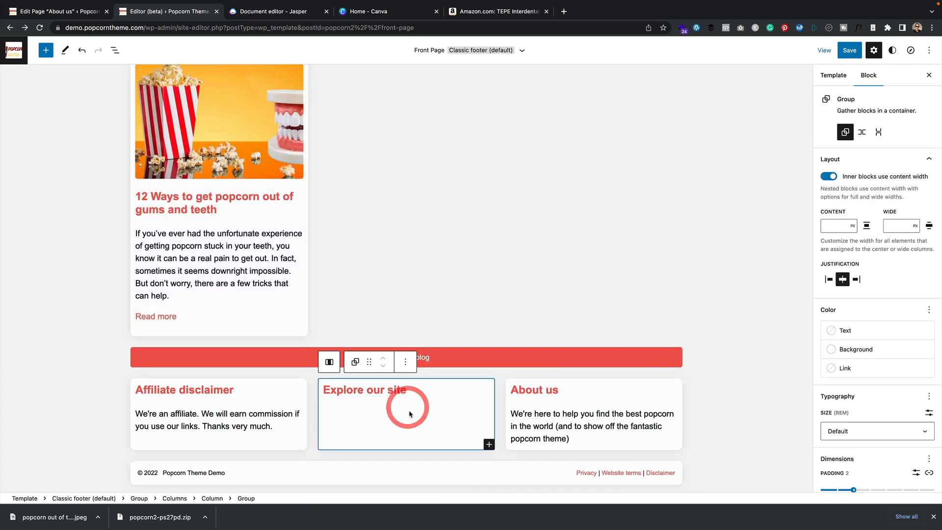
{"action": "left_click", "coordinate": [490, 445]}
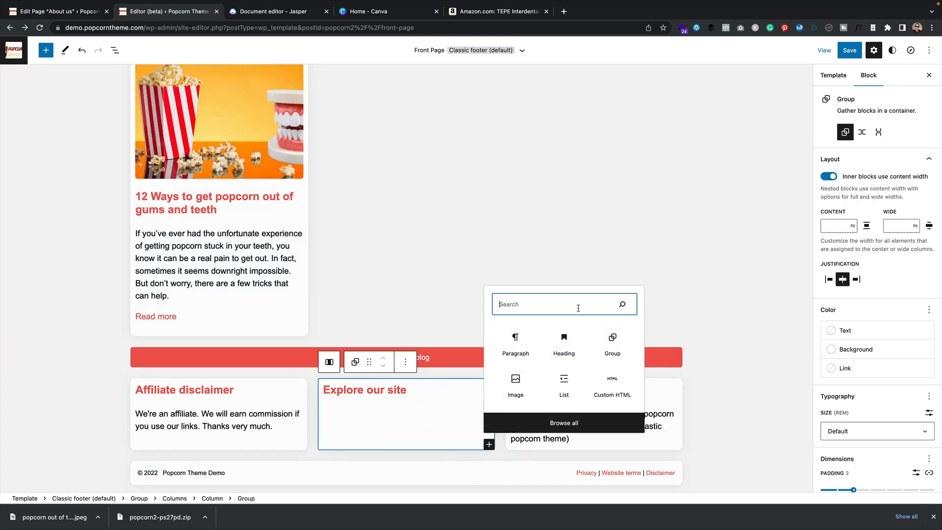
{"action": "type", "text": "posts"}
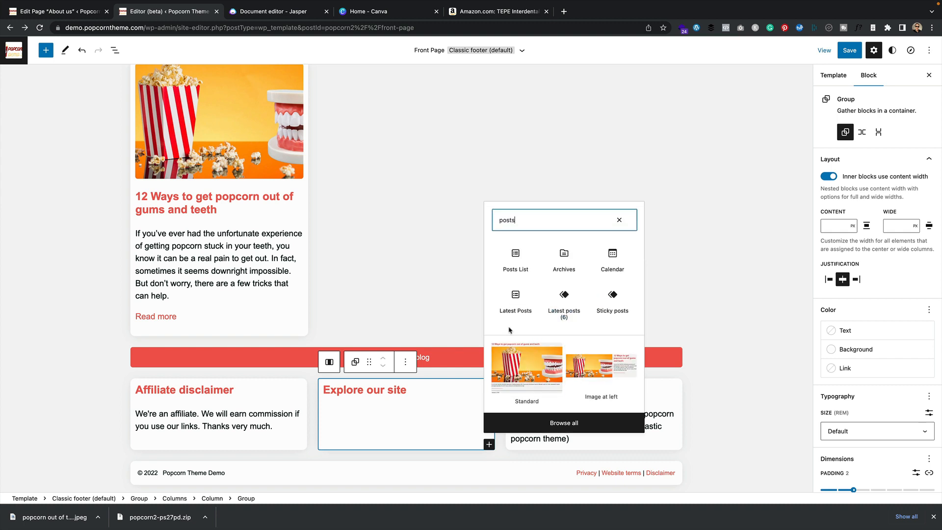
{"action": "left_click", "coordinate": [510, 289]}
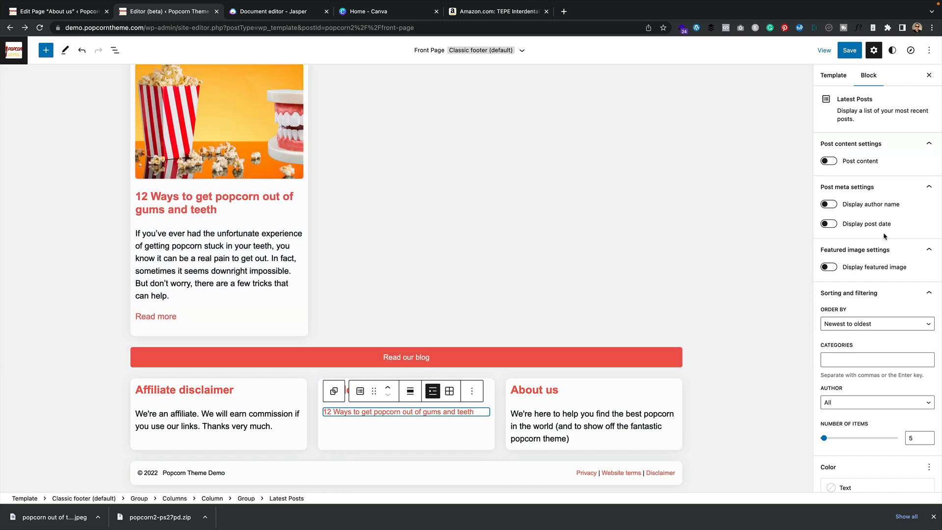
Try displaying the featured image in the footer's Latest Posts block, and turn it off again
{"action": "scroll", "coordinate": [885, 236], "scroll_direction": "down", "scroll_amount": 4}
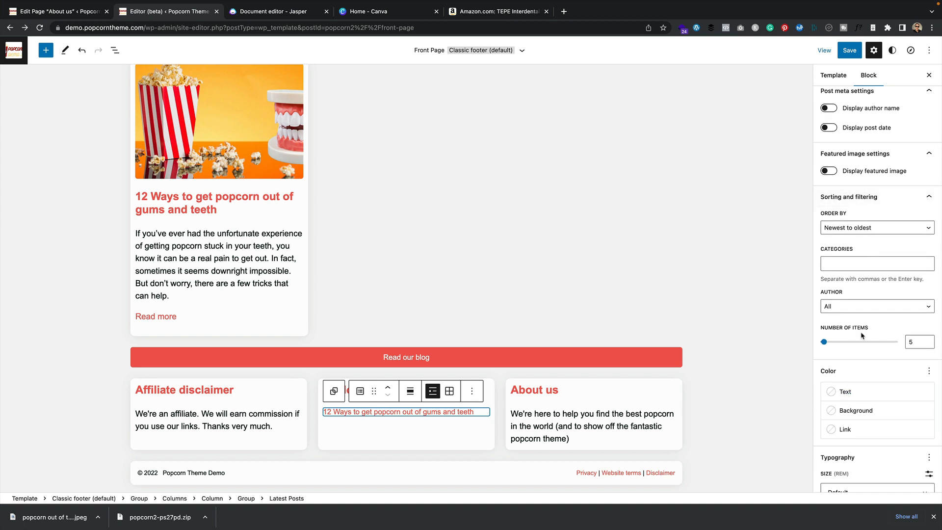
{"action": "left_click", "coordinate": [829, 170]}
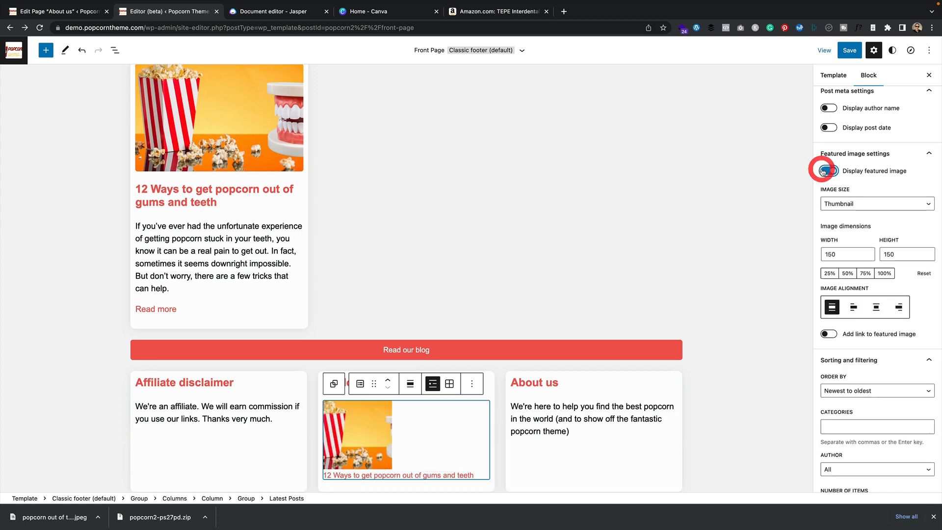
{"action": "left_click", "coordinate": [828, 170]}
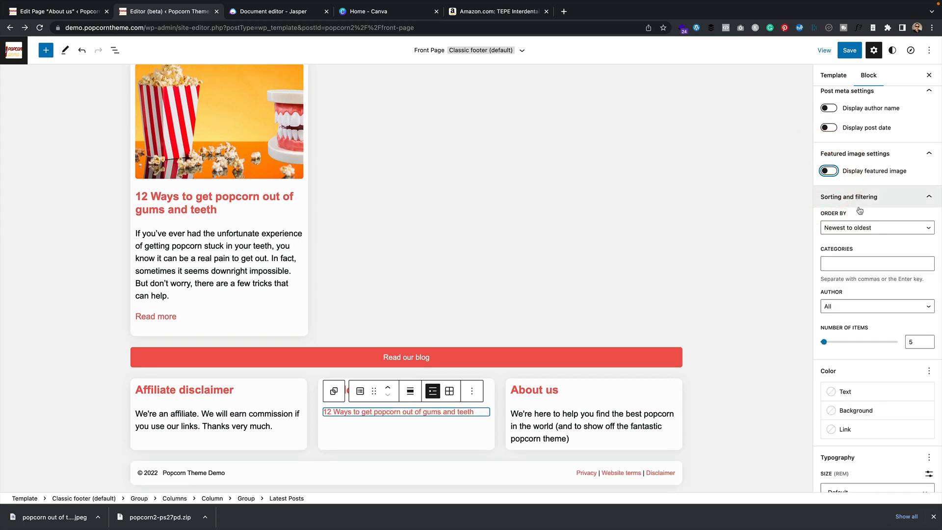
Save the changes to the Classic footer (default) template part
{"action": "scroll", "coordinate": [860, 206], "scroll_direction": "up", "scroll_amount": 4}
{"action": "left_click", "coordinate": [849, 51]}
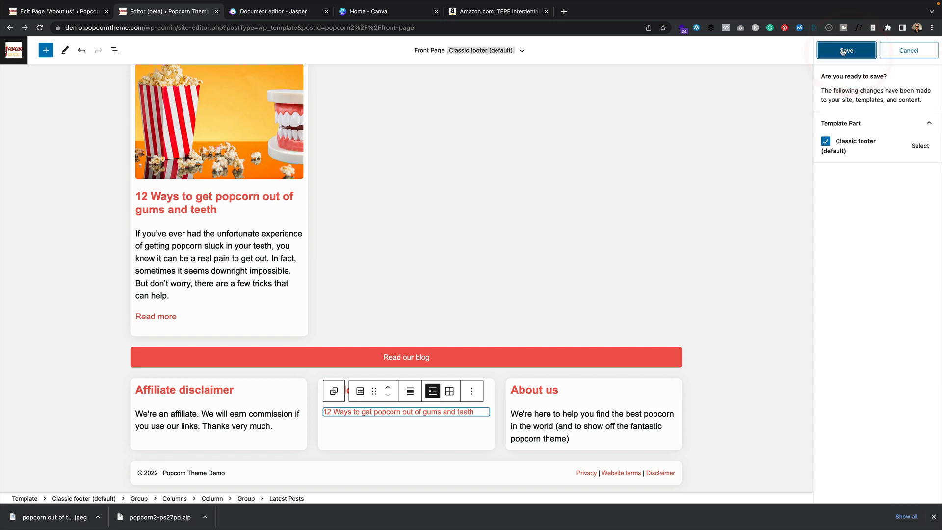
{"action": "left_click", "coordinate": [848, 48]}
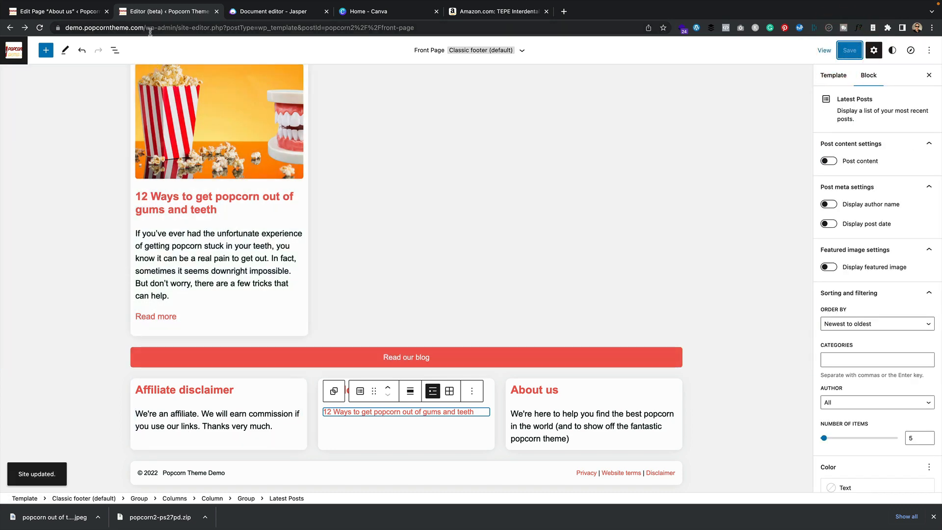
Open the site's home page at demo.popcorntheme.com and check the footer columns beneath the featured posts
{"action": "left_click_drag", "start_coordinate": [148, 29], "coordinate": [643, 41]}
{"action": "key", "text": "BackSpace"}
{"action": "key", "text": "Return"}
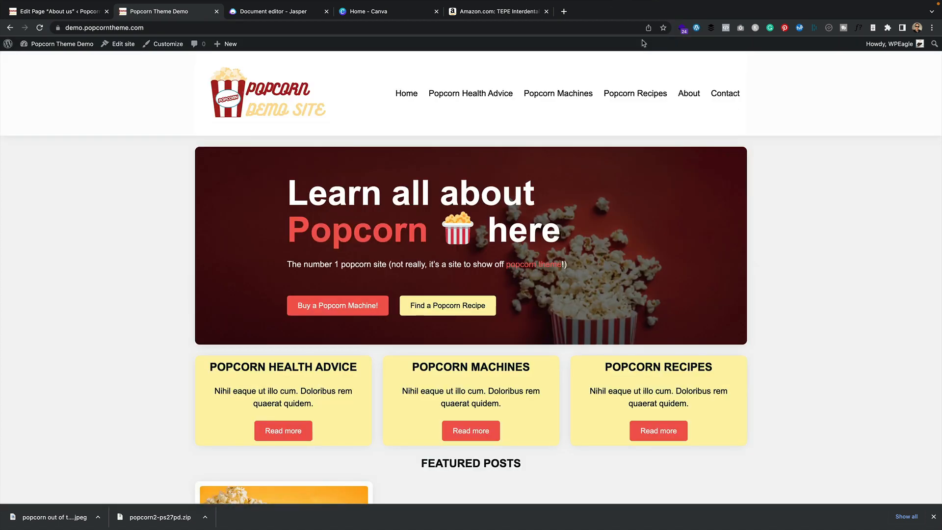
{"action": "scroll", "coordinate": [617, 198], "scroll_direction": "down", "scroll_amount": 5}
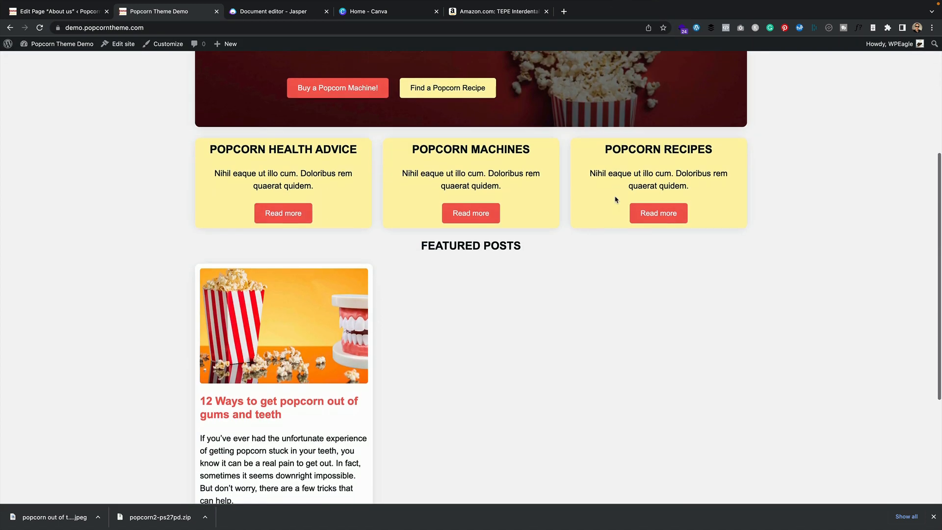
{"action": "scroll", "coordinate": [616, 200], "scroll_direction": "down", "scroll_amount": 3}
{"action": "scroll", "coordinate": [616, 199], "scroll_direction": "down", "scroll_amount": 2}
{"action": "scroll", "coordinate": [616, 200], "scroll_direction": "up", "scroll_amount": 10}
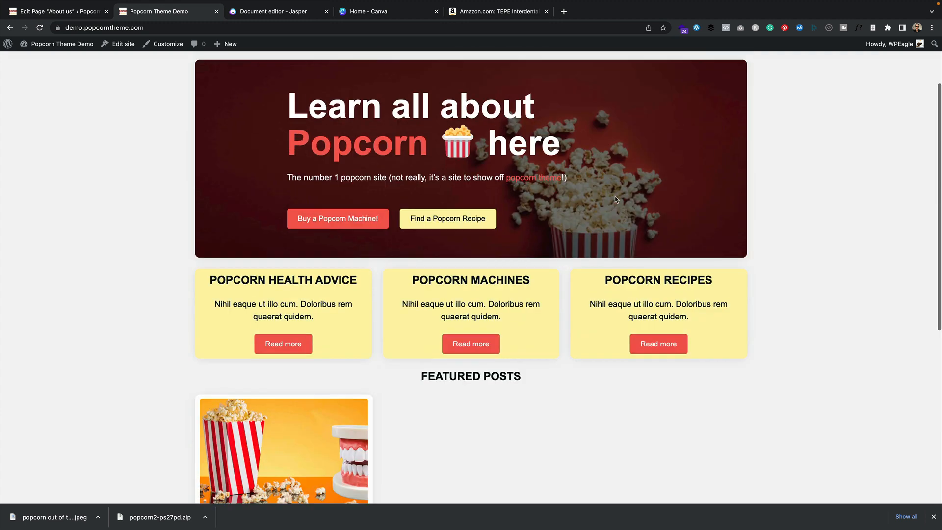